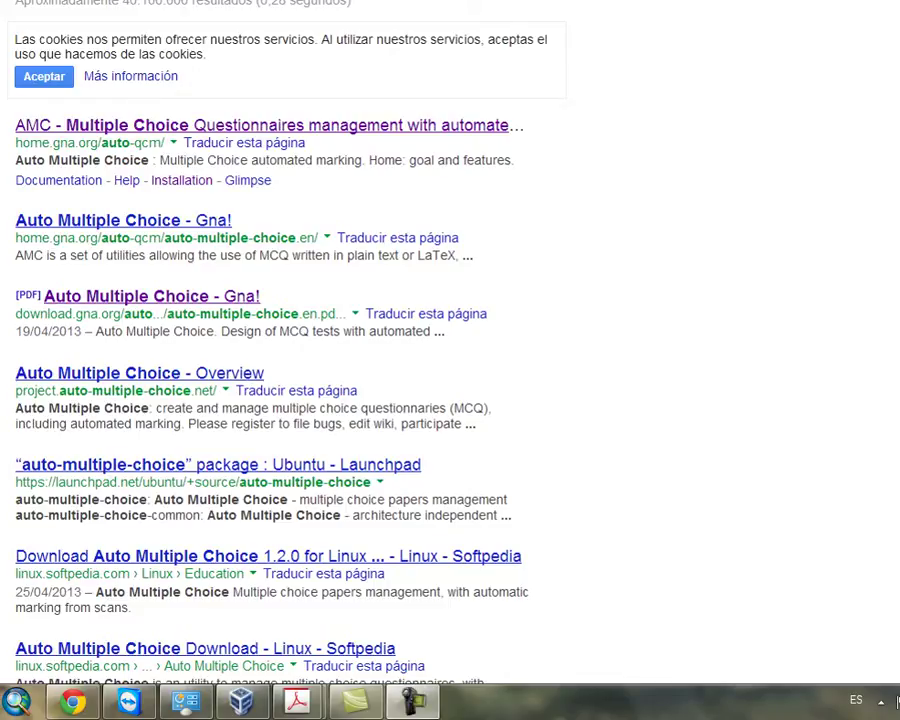
Step: Minimize the Google results for Auto Multiple Choice so the Windows desktop shows
click(897, 700)
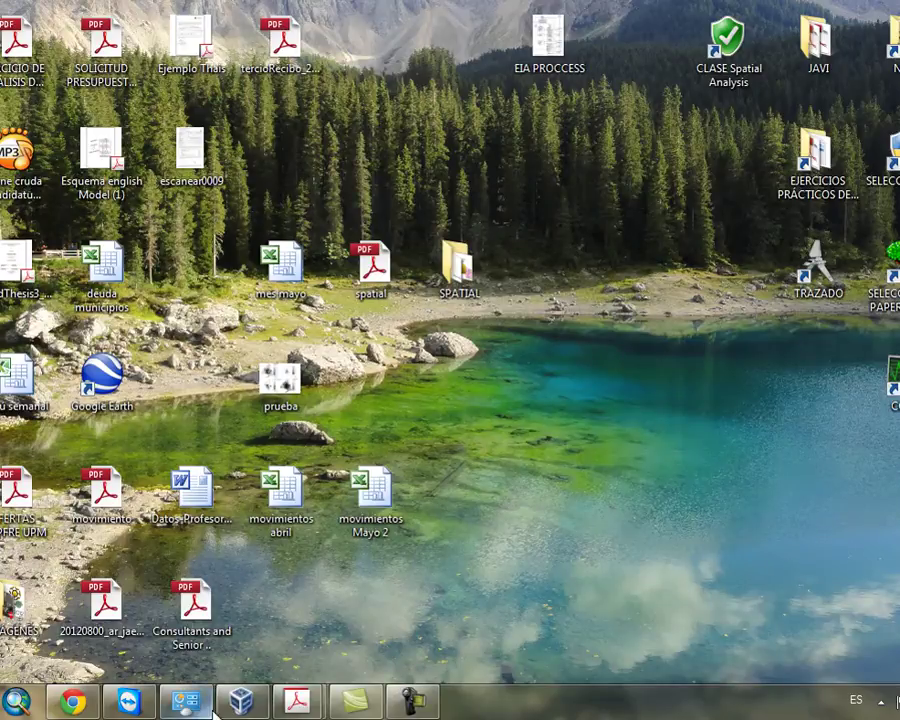
Step: Restore the VirtualBox Ubuntu VM and unlock the session with the account password
click(256, 706)
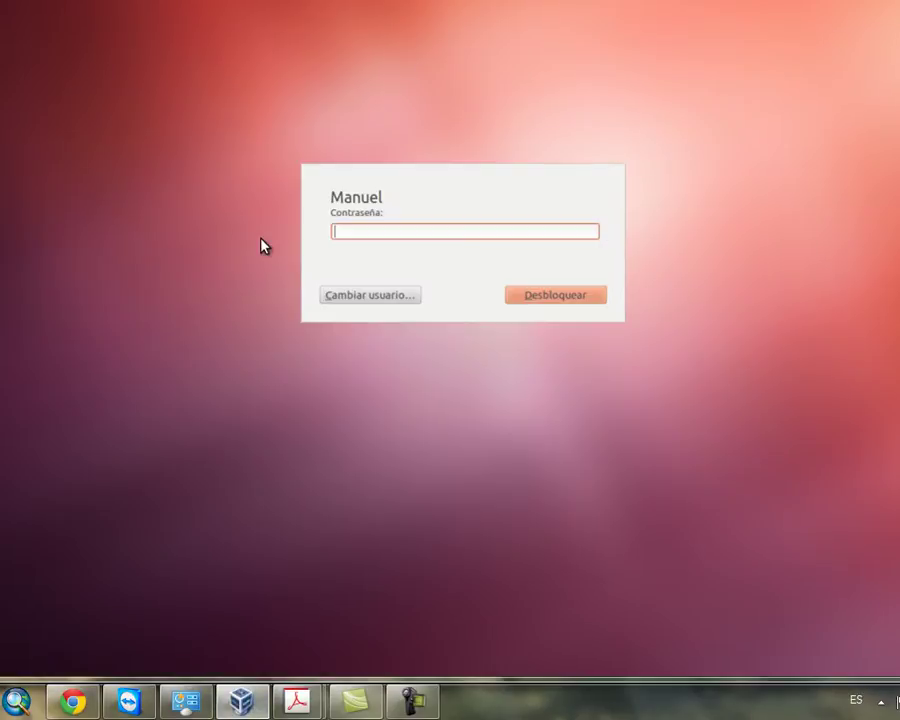
text(*******)
key(Return)
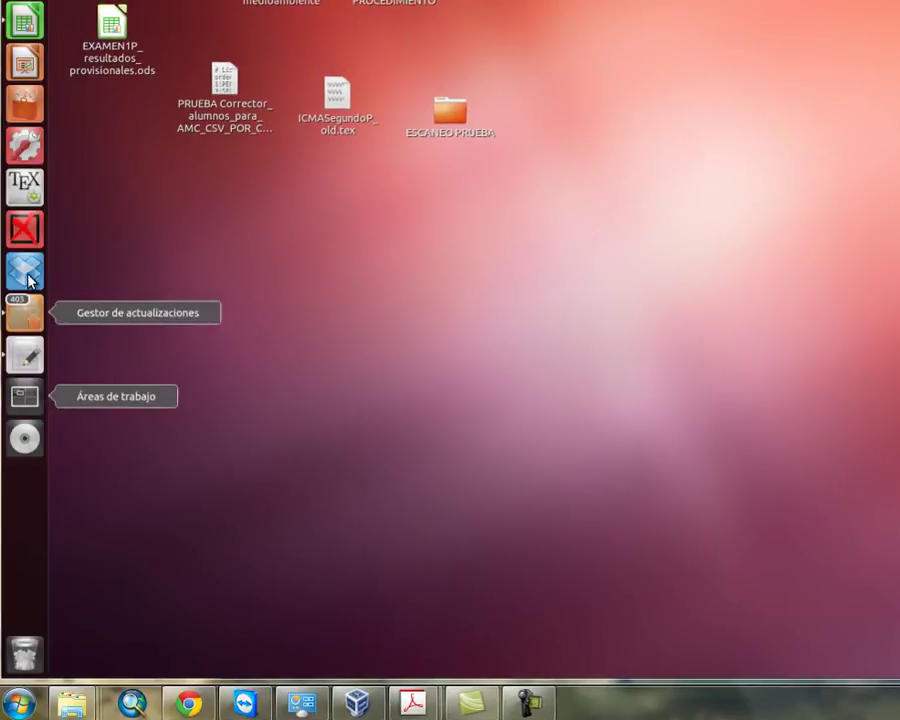
Step: Launch Texmaker and Dropbox from the launcher, then move the VM window aside and hide it
click(27, 193)
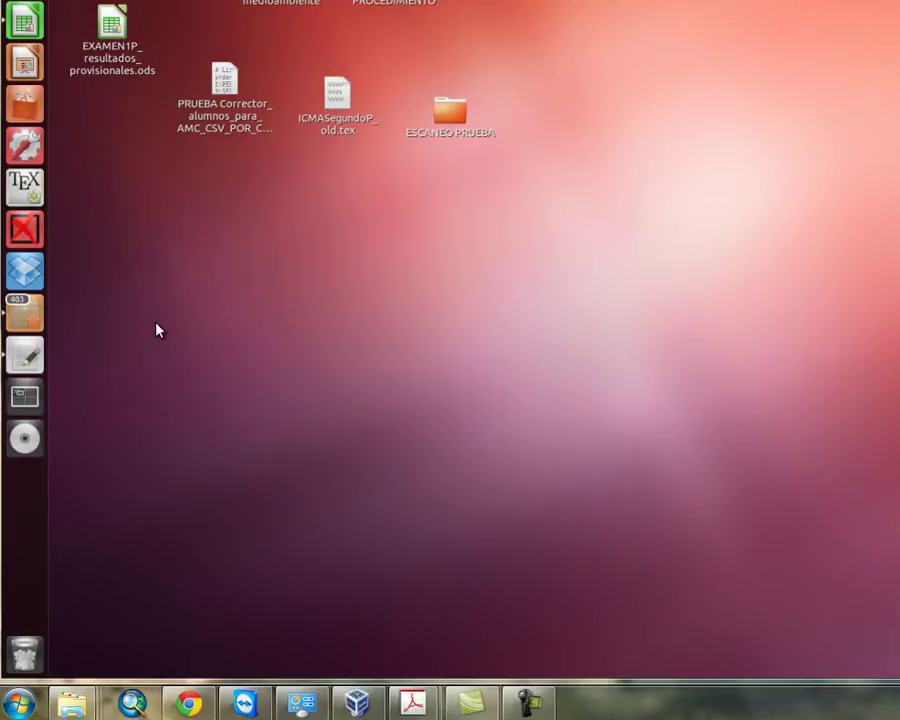
click(35, 278)
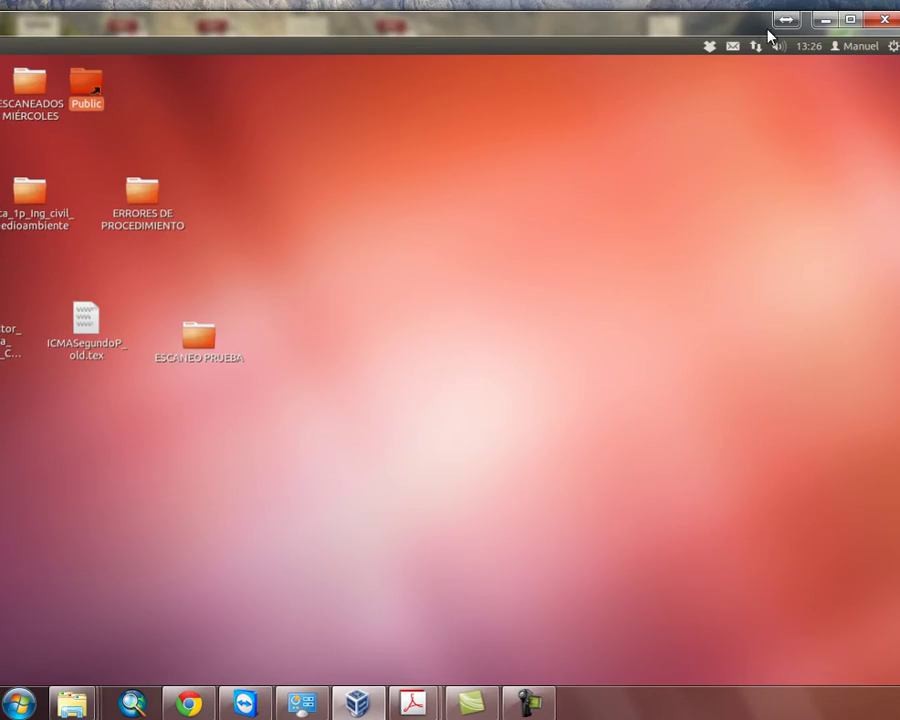
drag(755, 28, 899, 29)
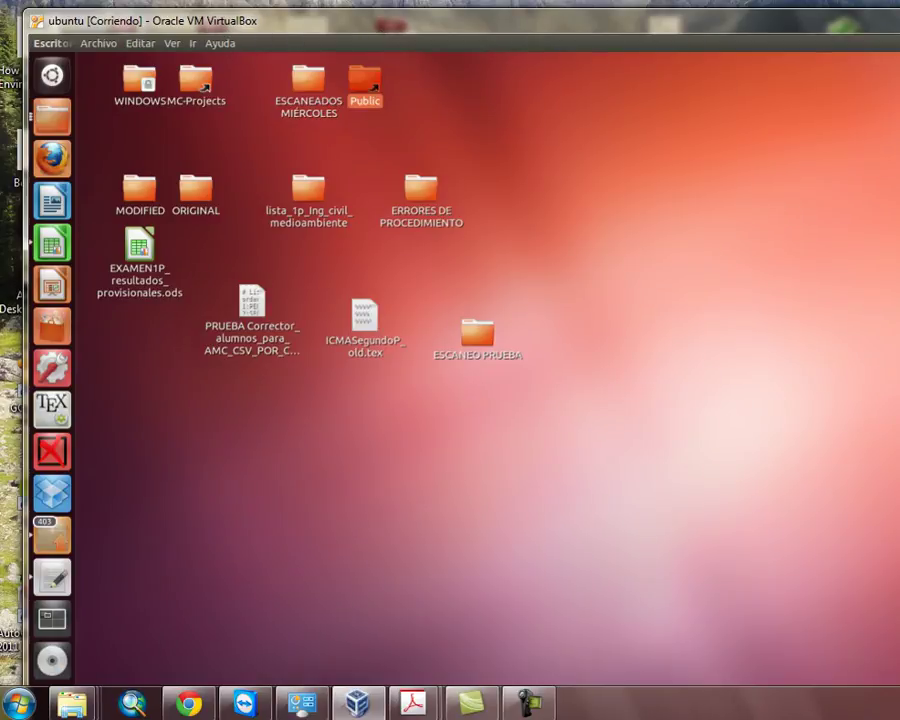
key(super+d)
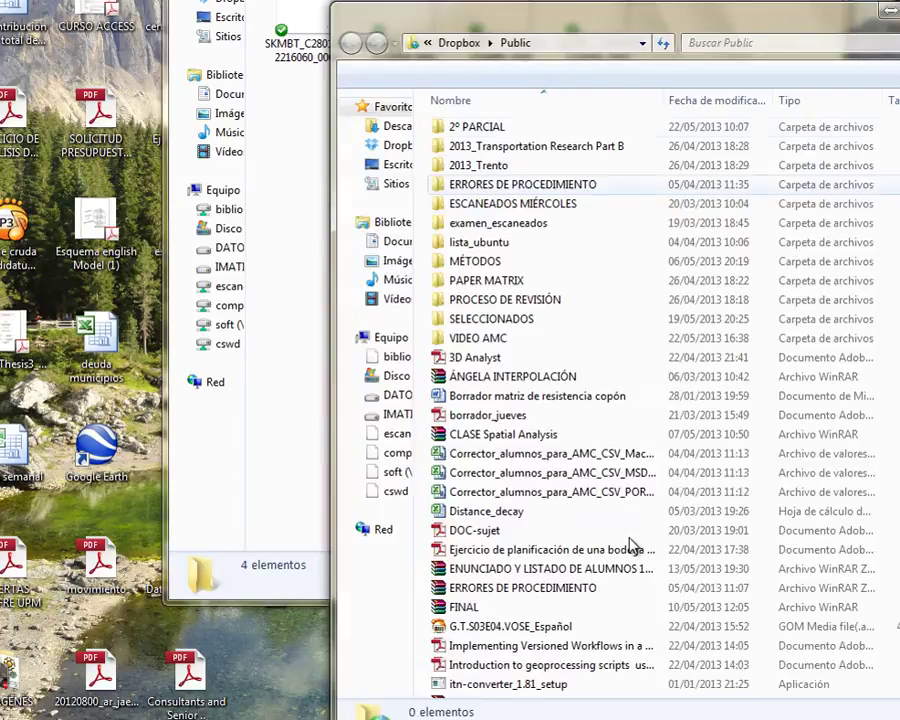
Step: Open the VIDEO AMC folder and launch base.tex in TeXworks
key(Down)
key(Down)
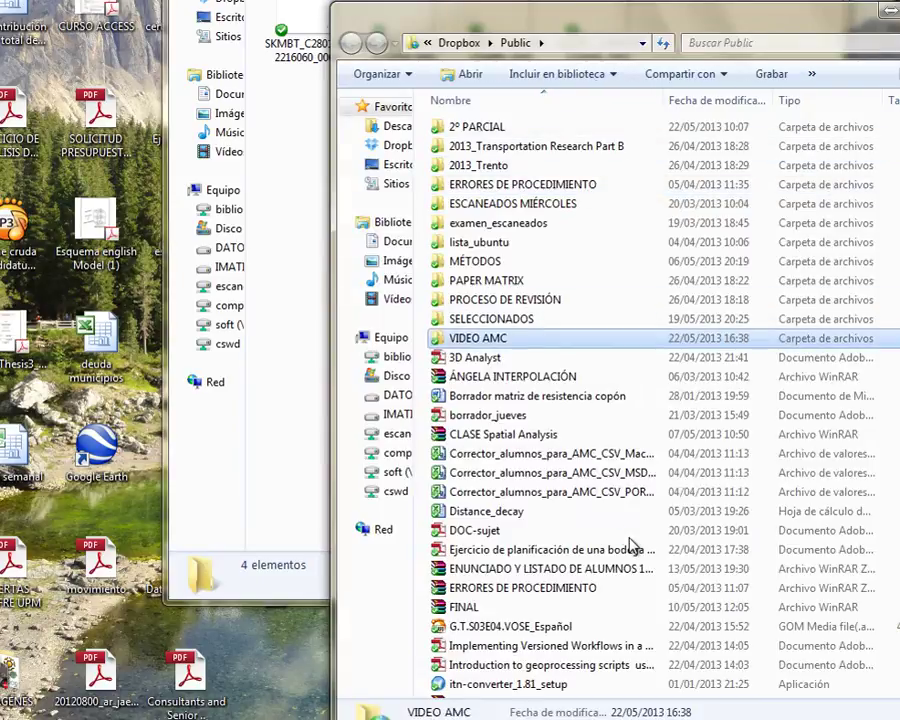
key(Return)
key(Down)
key(Down)
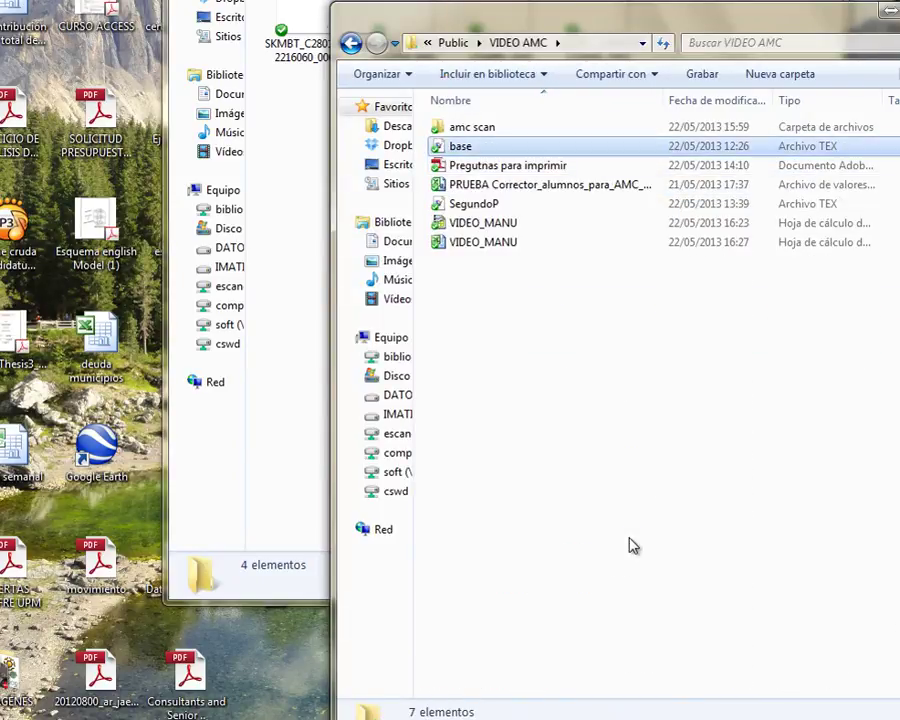
key(Return)
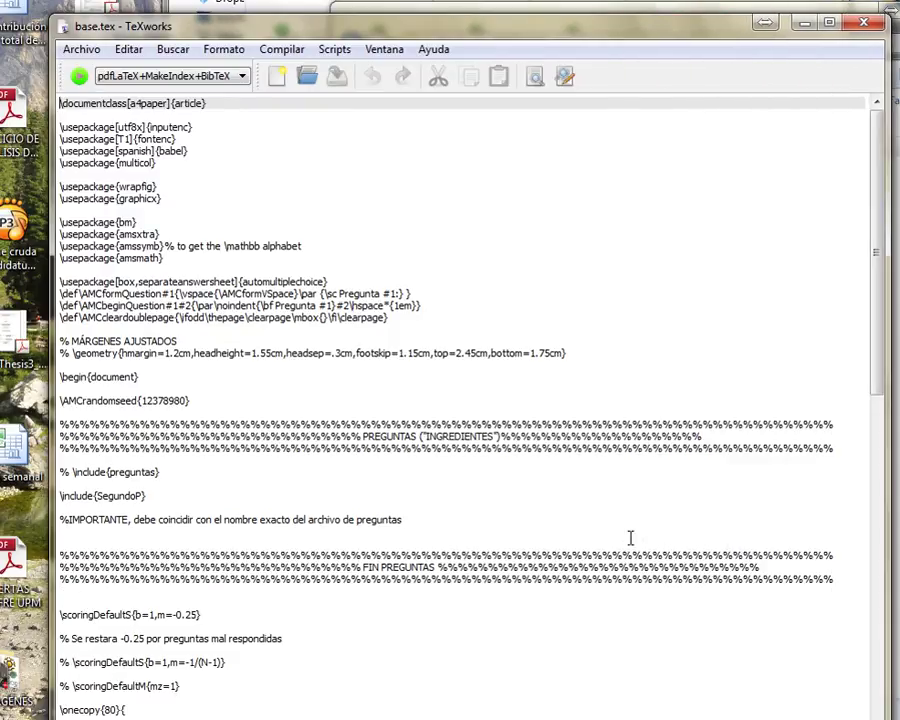
Step: Review the preamble's package lines: inputenc, babel, fontenc through graphicx, and wrapfig
key(Down)
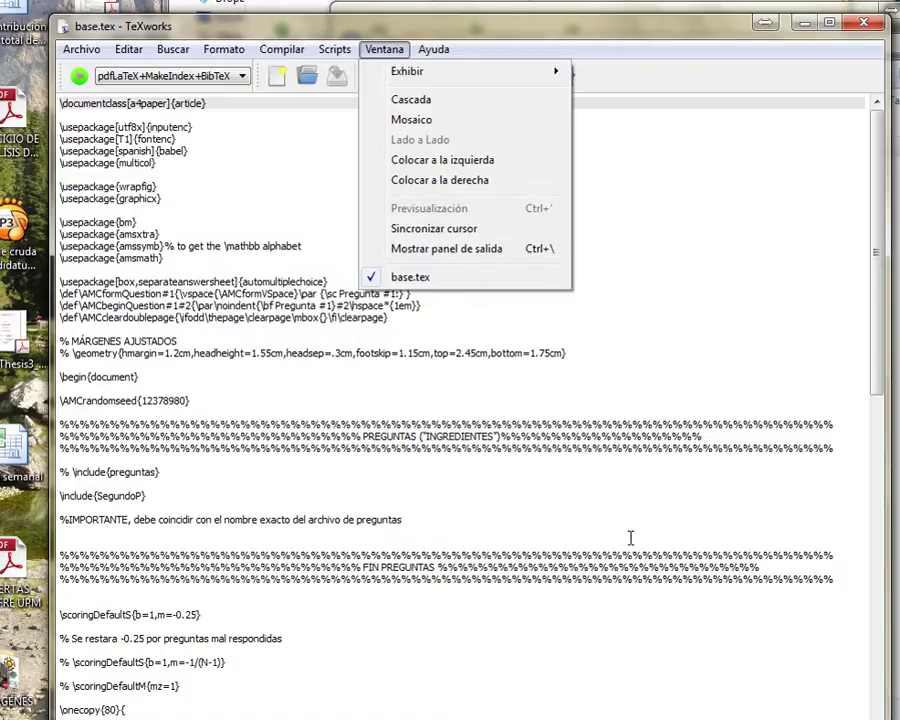
key(Escape)
key(Up)
key(Up)
key(Up)
key(Up)
key(Up)
key(Up)
key(Up)
key(Up)
key(Up)
key(Up)
key(Up)
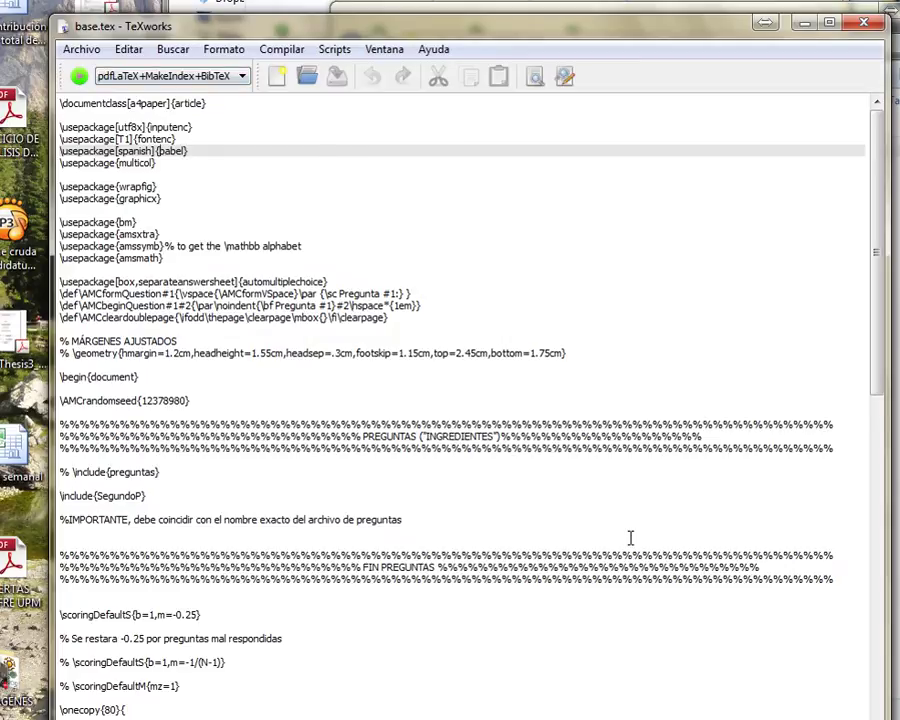
scroll(630, 538, down, 2)
scroll(630, 538, up, 2)
key(Up)
key(shift+Down)
key(shift+Down)
key(shift+Down)
key(shift+Down)
key(shift+Down)
key(shift+Down)
key(Right)
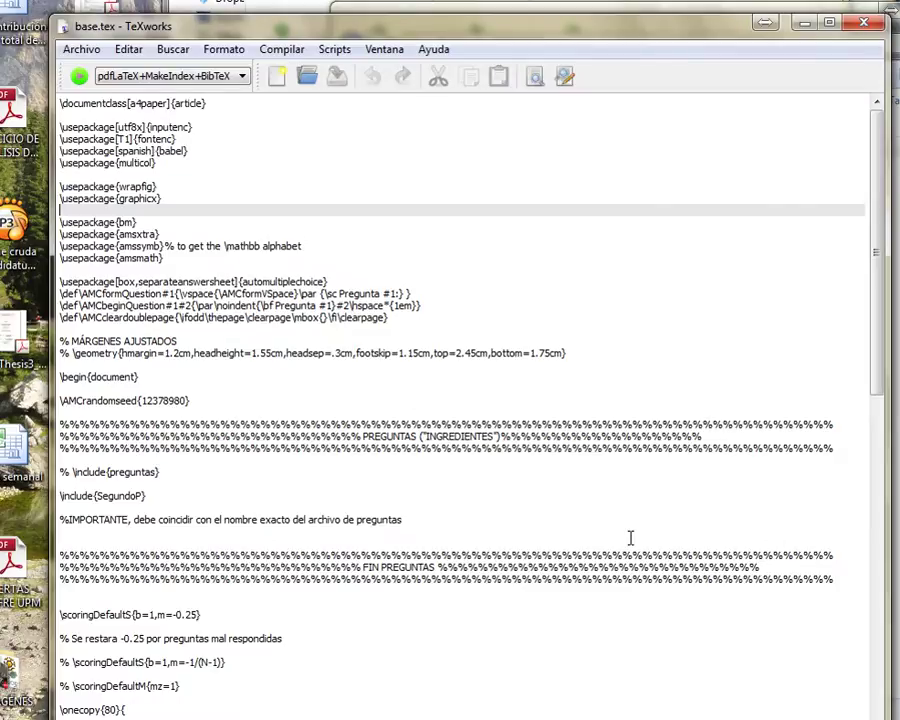
key(Left)
key(Up)
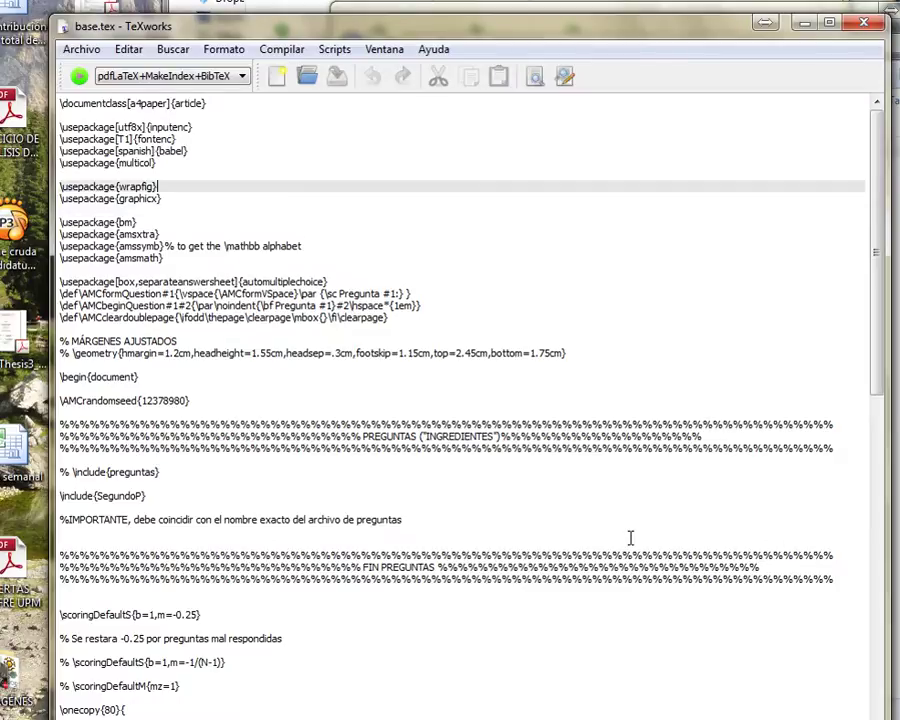
key(Up)
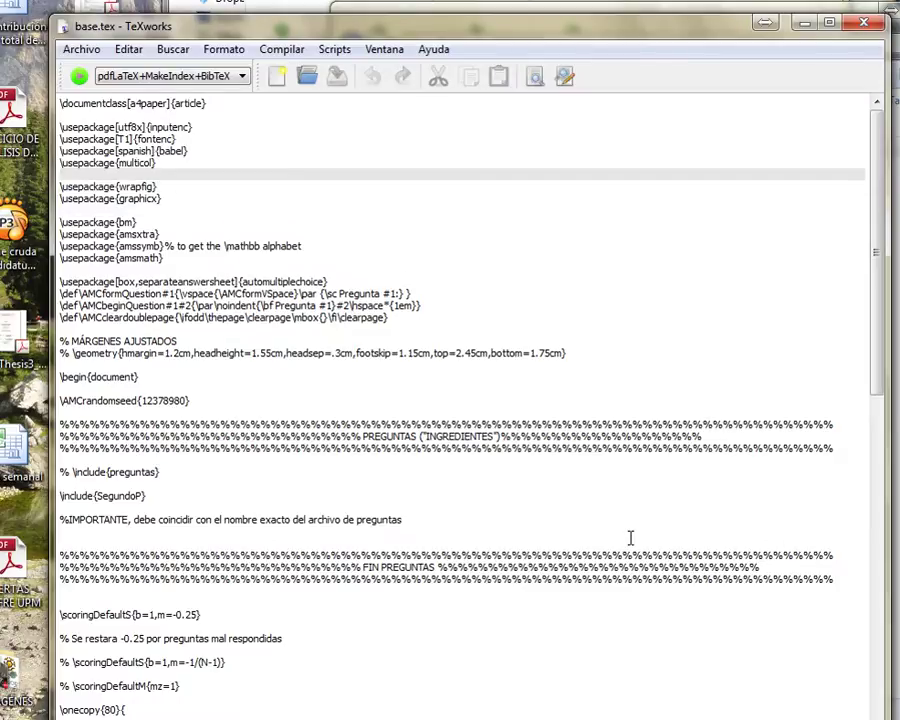
key(Up)
key(Up)
key(Up)
key(Up)
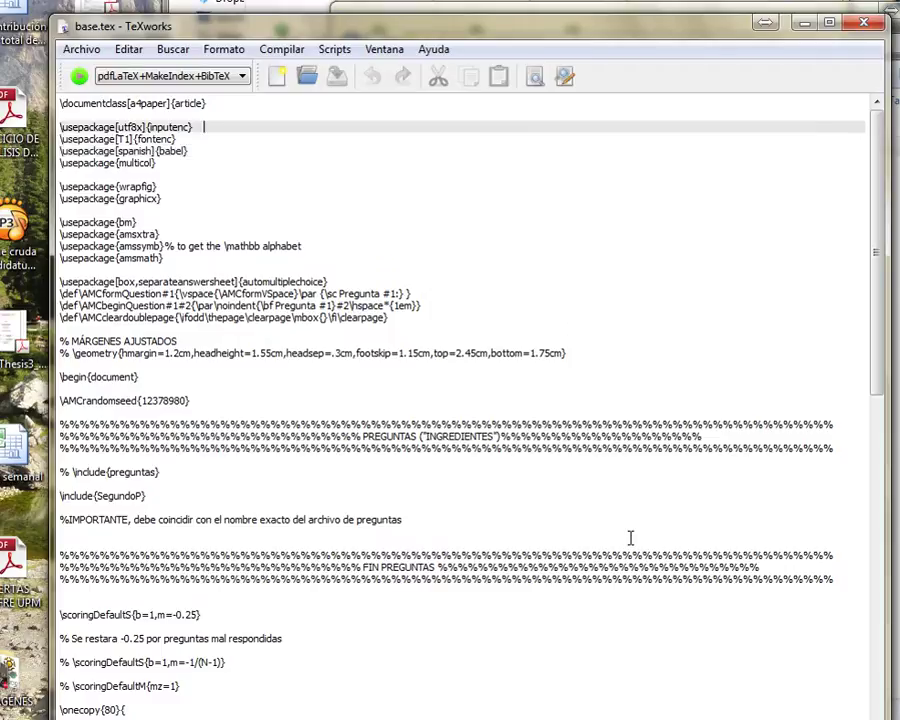
scroll(630, 538, down, 3)
key(Up)
key(Up)
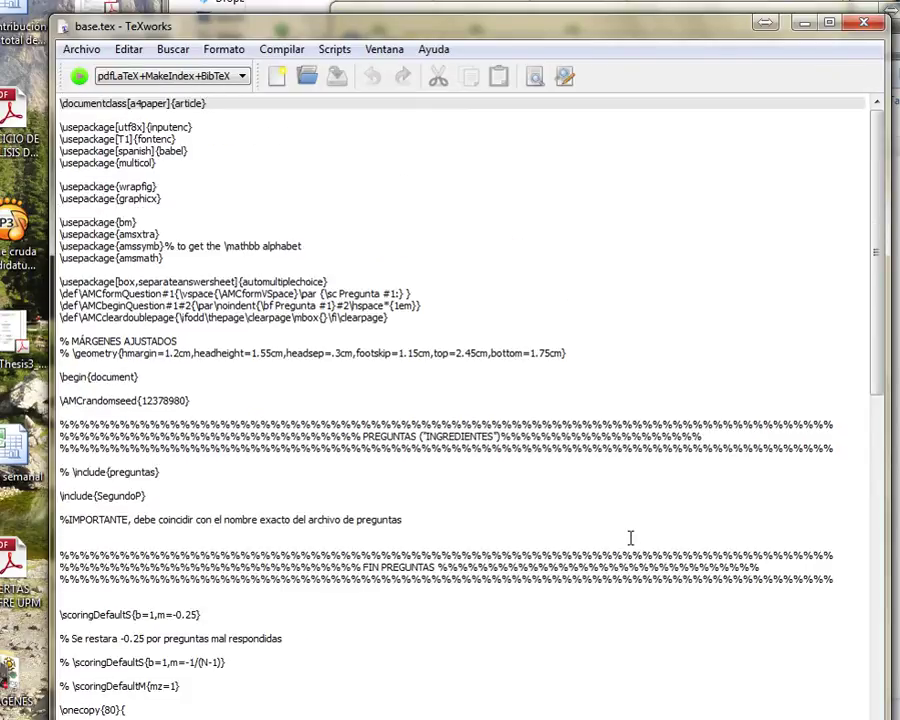
scroll(630, 538, down, 2)
Step: Inspect the automultiplechoice and cleardoublepage definitions and the MÁRGENES AJUSTADOS comment
key(shift+Down)
key(shift+Down)
key(shift+Down)
key(shift+End)
key(Right)
scroll(630, 538, down, 2)
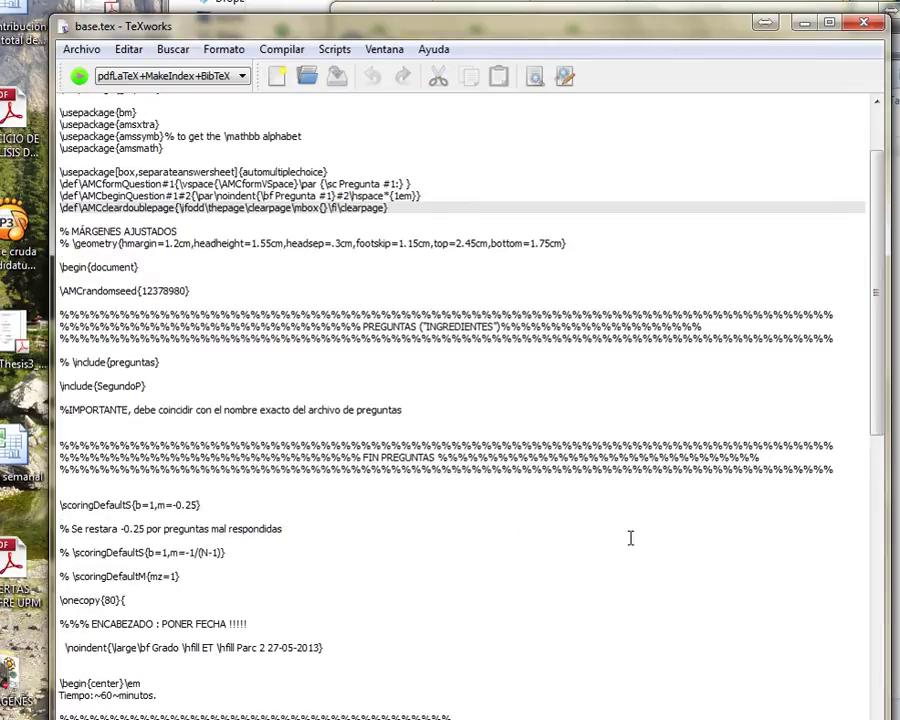
key(Right)
key(Right)
key(shift+Right)
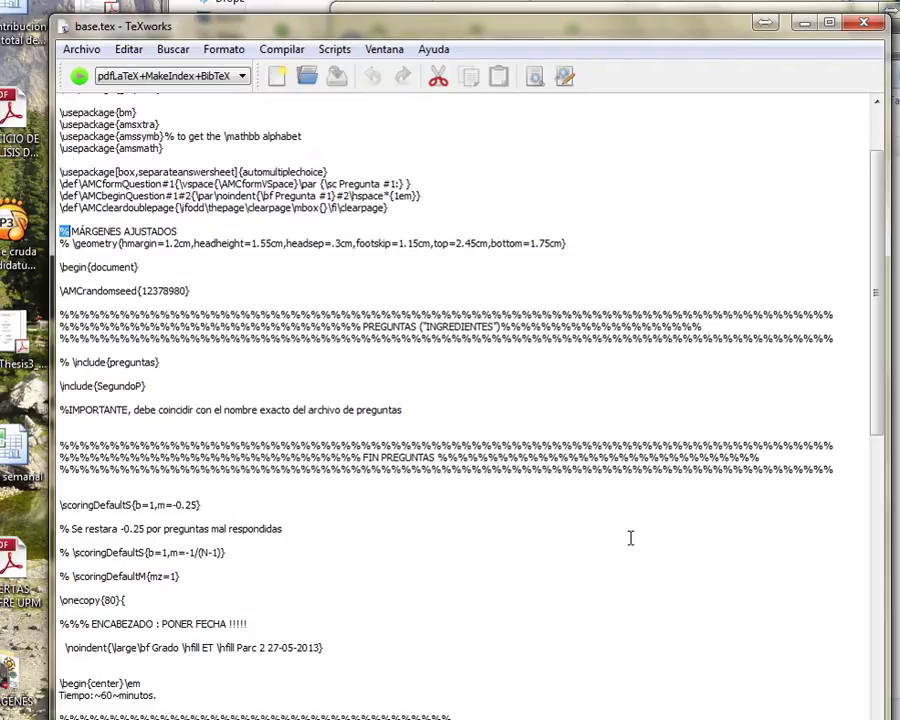
key(Right)
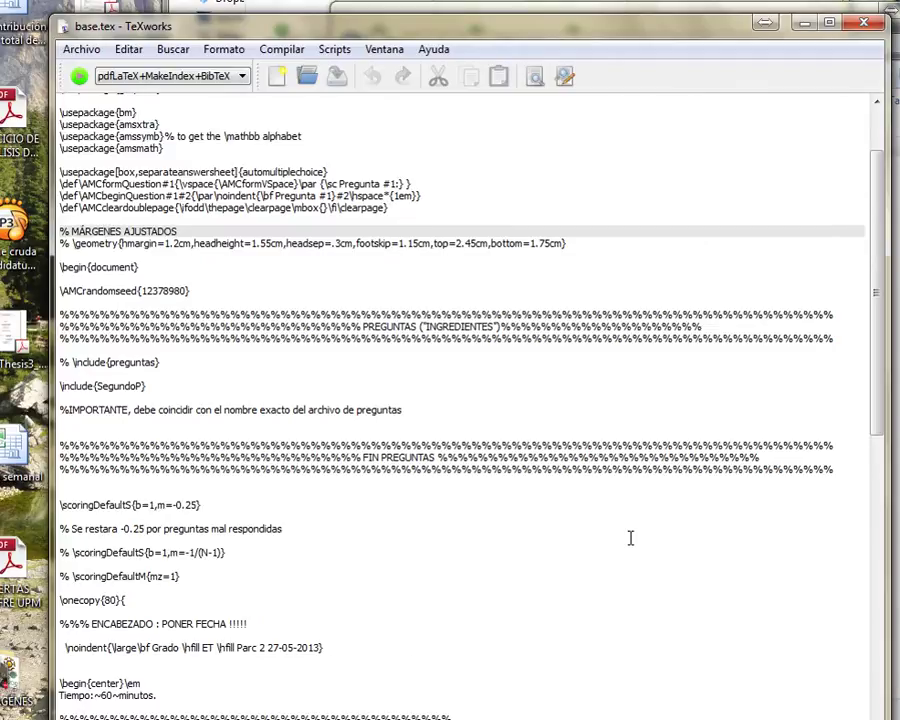
Step: Select and review the commented-out \geometry margin settings line
scroll(630, 538, down, 2)
key(Down)
key(shift+End)
key(shift+Left)
key(shift+Left)
key(shift+Left)
key(shift+Left)
key(shift+Left)
key(shift+Left)
key(shift+Left)
key(shift+Left)
key(shift+Left)
key(shift+Left)
key(shift+Left)
key(shift+Left)
key(shift+Left)
key(shift+Left)
key(shift+Left)
key(shift+Left)
key(shift+Left)
key(shift+Left)
key(shift+Left)
key(shift+Left)
key(shift+Right)
key(shift+Right)
key(shift+Right)
key(shift+Right)
key(shift+Right)
key(shift+Right)
key(shift+Right)
key(shift+Right)
key(shift+Right)
key(shift+Right)
key(shift+Right)
key(shift+Right)
key(shift+Right)
key(shift+Right)
key(shift+Right)
key(shift+Right)
key(shift+Right)
key(shift+Right)
key(shift+Right)
key(shift+Right)
key(shift+End)
key(End)
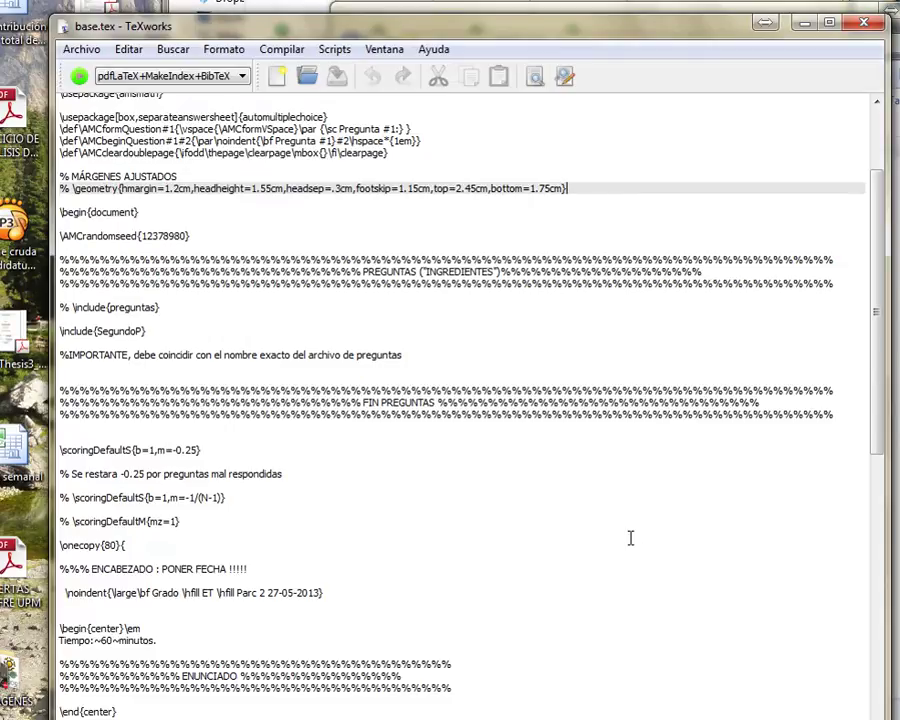
key(Home)
key(shift+Right)
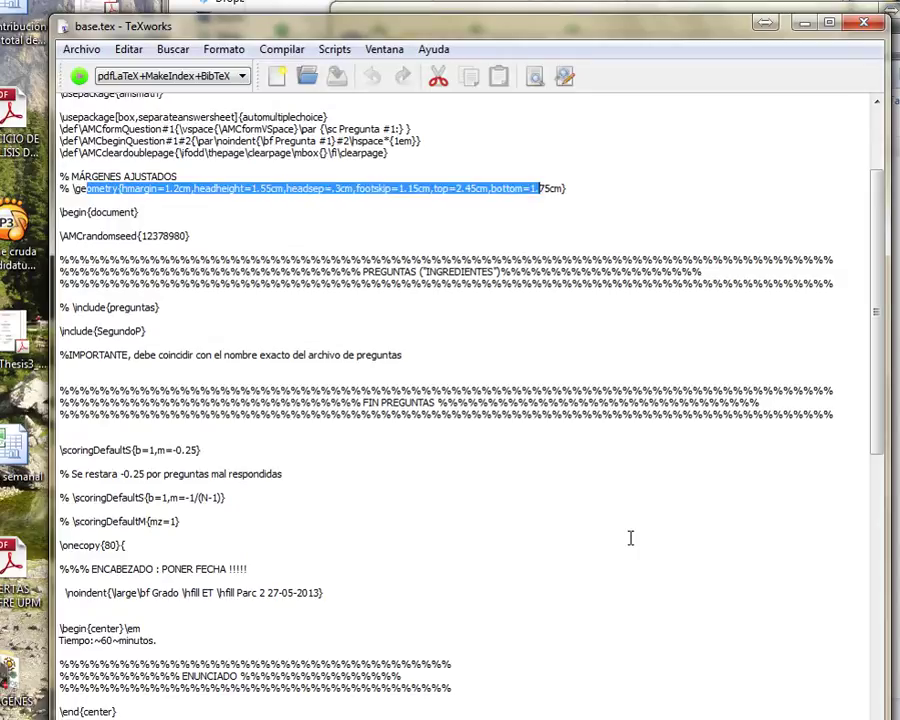
key(End)
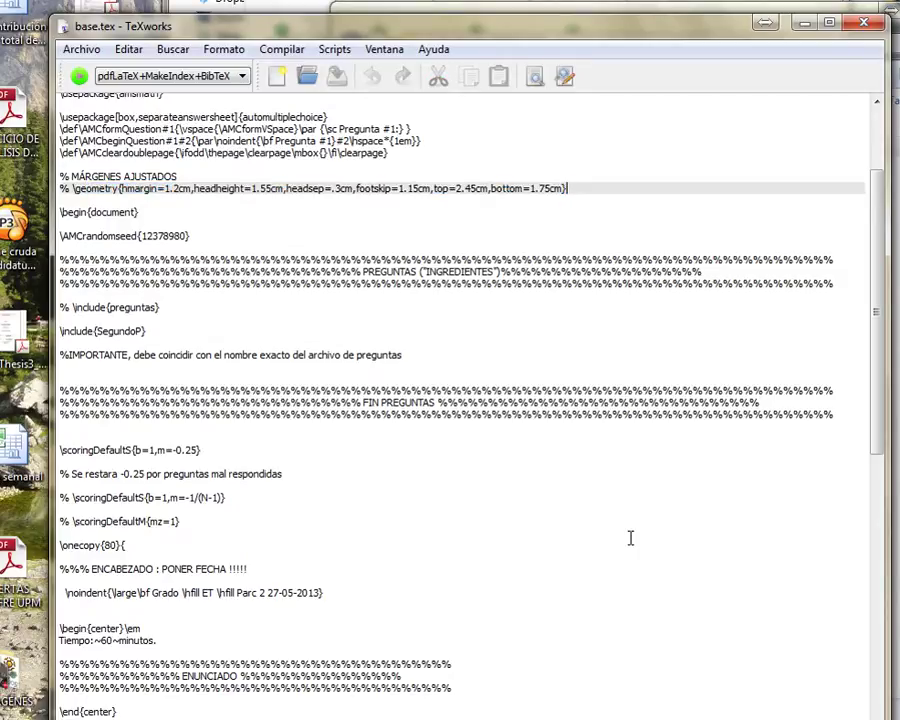
scroll(630, 538, down, 2)
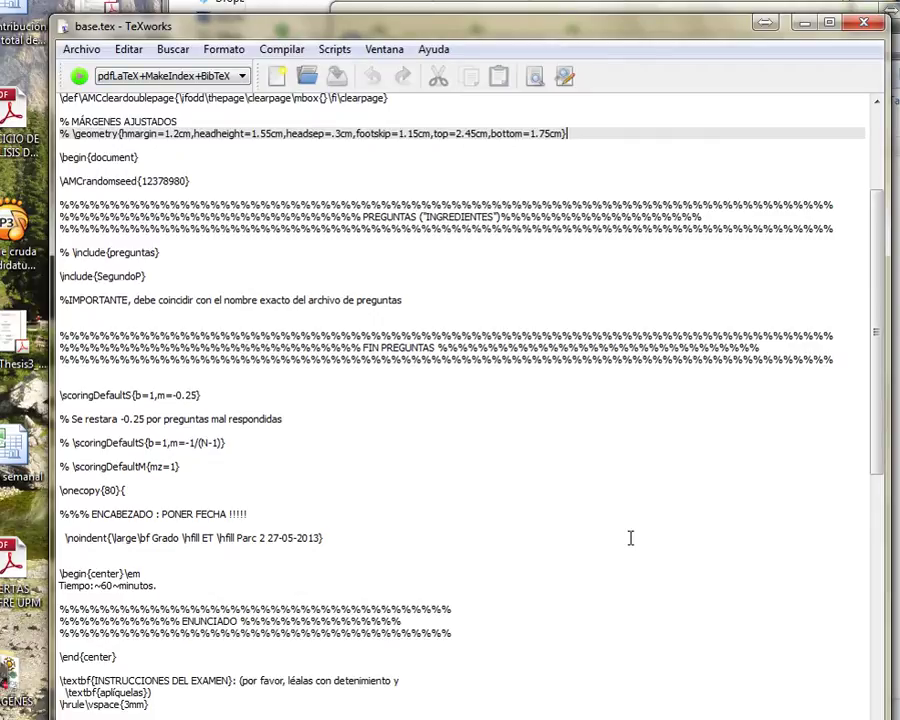
key(Down)
key(Down)
key(Down)
key(Down)
key(Down)
key(Down)
key(Down)
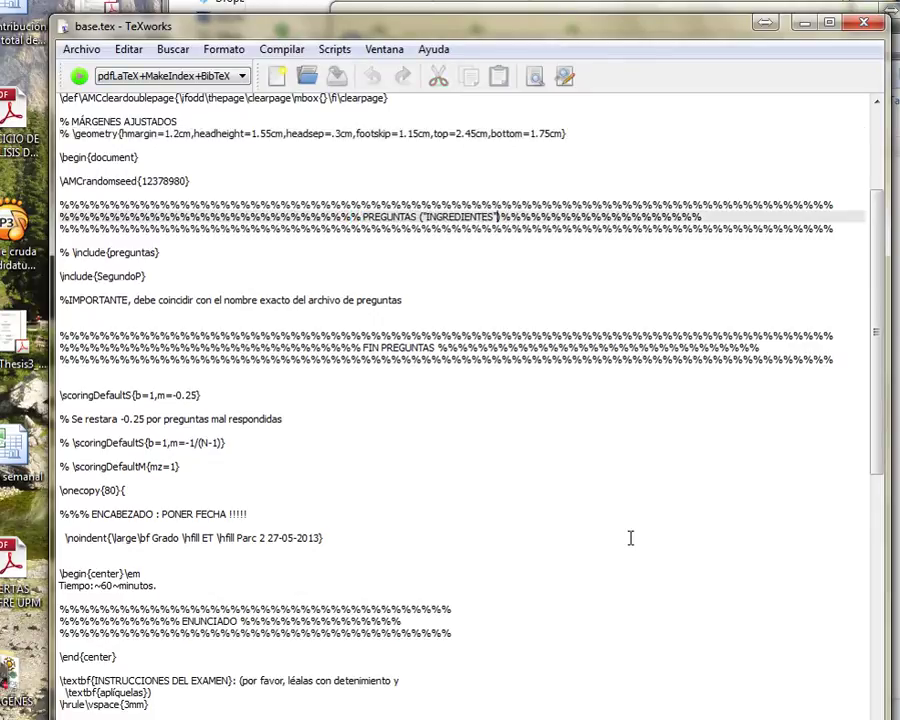
scroll(630, 538, down, 2)
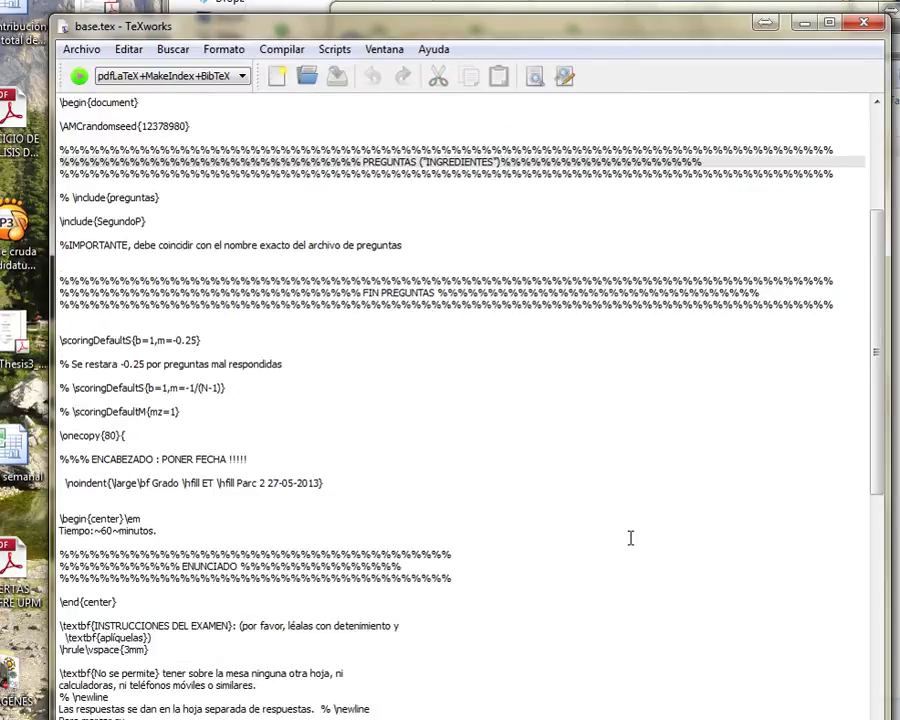
key(Down)
key(Down)
key(Down)
key(Down)
key(Down)
key(shift+Home)
key(shift+Left)
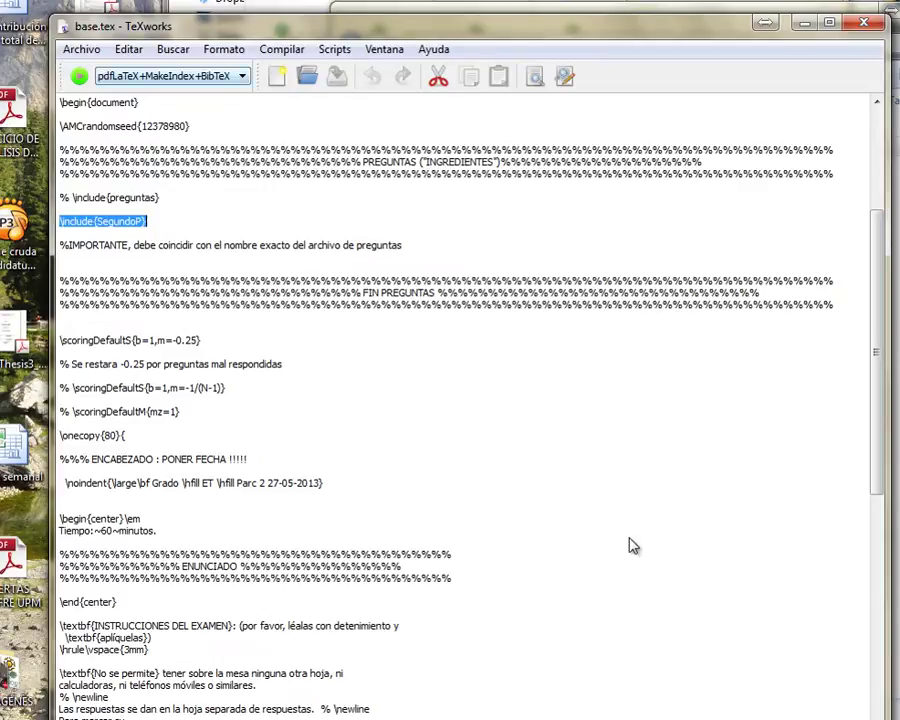
key(Left)
key(Right)
key(Right)
key(Right)
key(Right)
key(Right)
key(Right)
key(Right)
key(Right)
key(Right)
key(shift+Right)
key(shift+Right)
key(shift+Right)
key(shift+Right)
key(shift+Right)
key(shift+Right)
key(shift+Right)
key(shift+Right)
key(Down)
scroll(630, 538, down, 2)
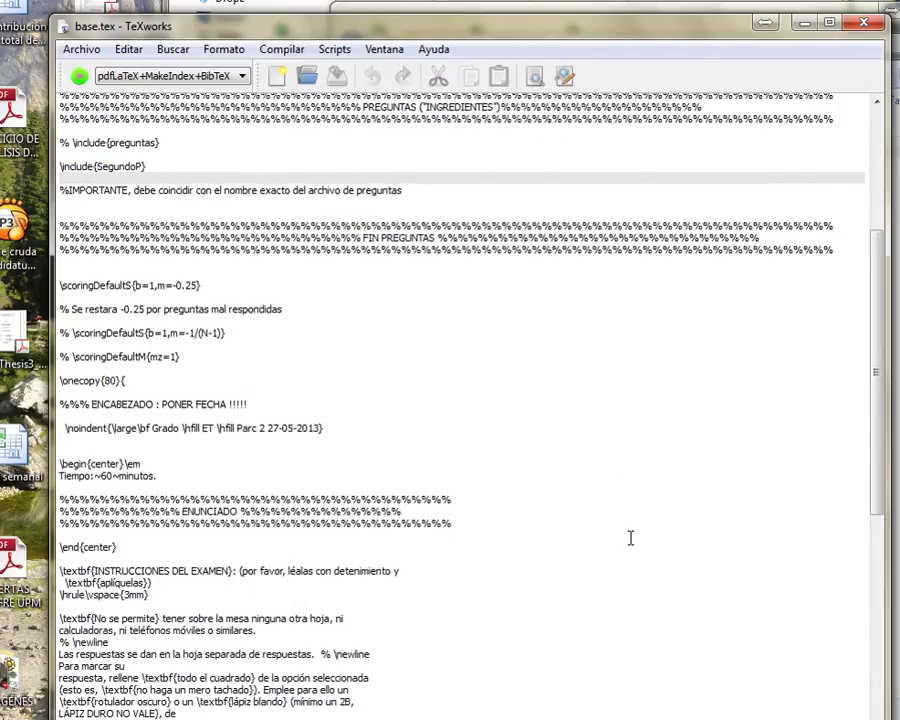
key(Down)
key(Down)
key(Down)
key(Down)
key(Down)
key(Down)
key(Down)
key(Down)
key(Down)
key(shift+End)
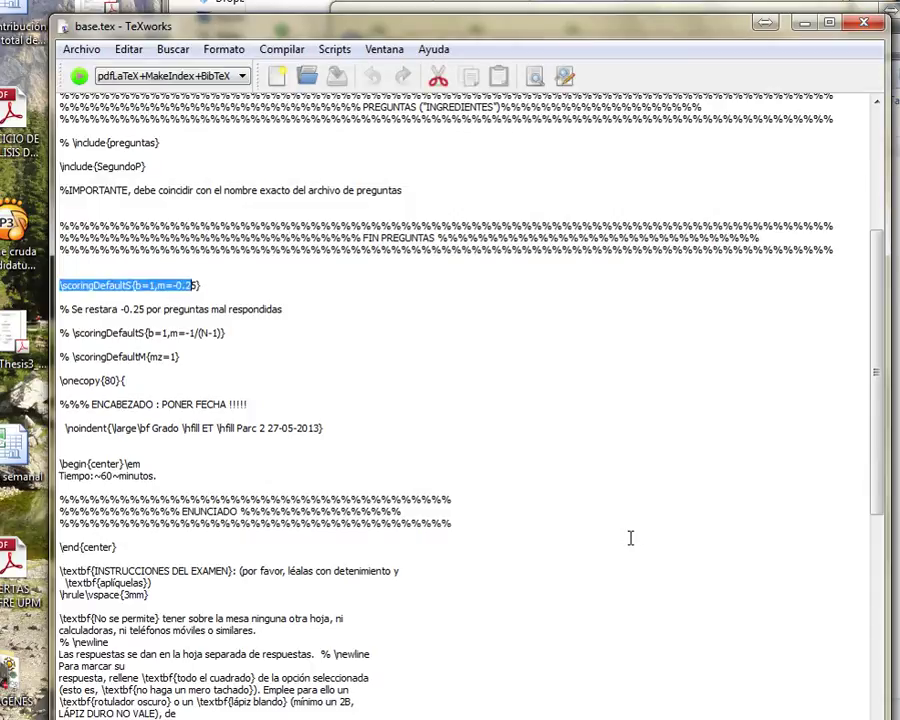
key(Left)
key(Right)
key(Right)
key(Right)
key(Right)
key(Right)
key(Right)
key(Right)
key(Right)
key(Right)
key(Right)
key(Right)
key(Right)
key(Right)
key(Right)
key(Right)
key(Right)
key(Right)
key(Right)
key(shift+Right)
key(shift+Right)
key(Right)
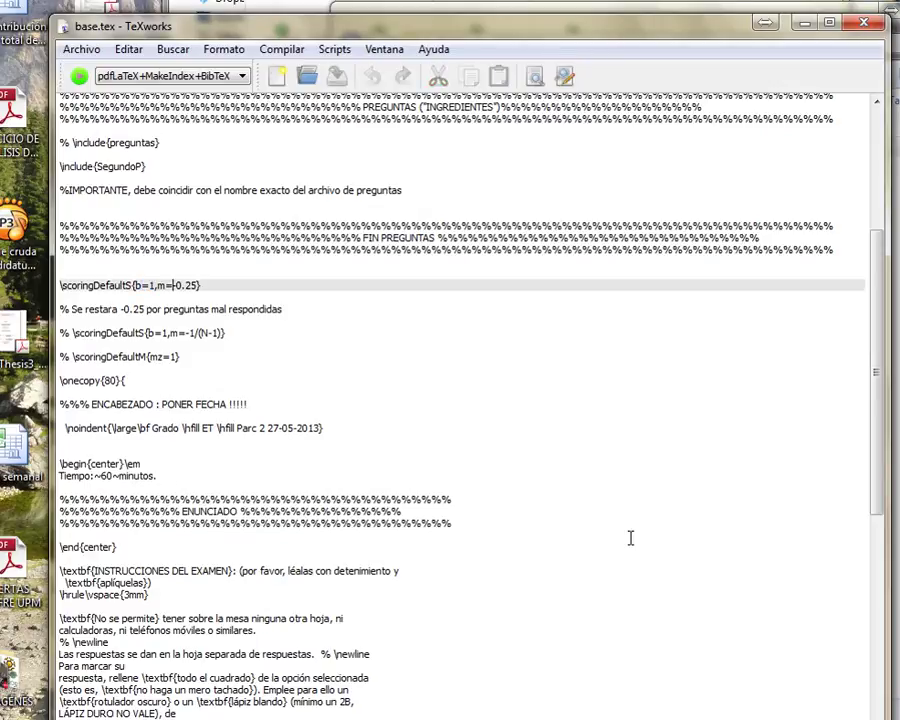
key(Up)
key(Up)
key(Up)
scroll(630, 538, down, 9)
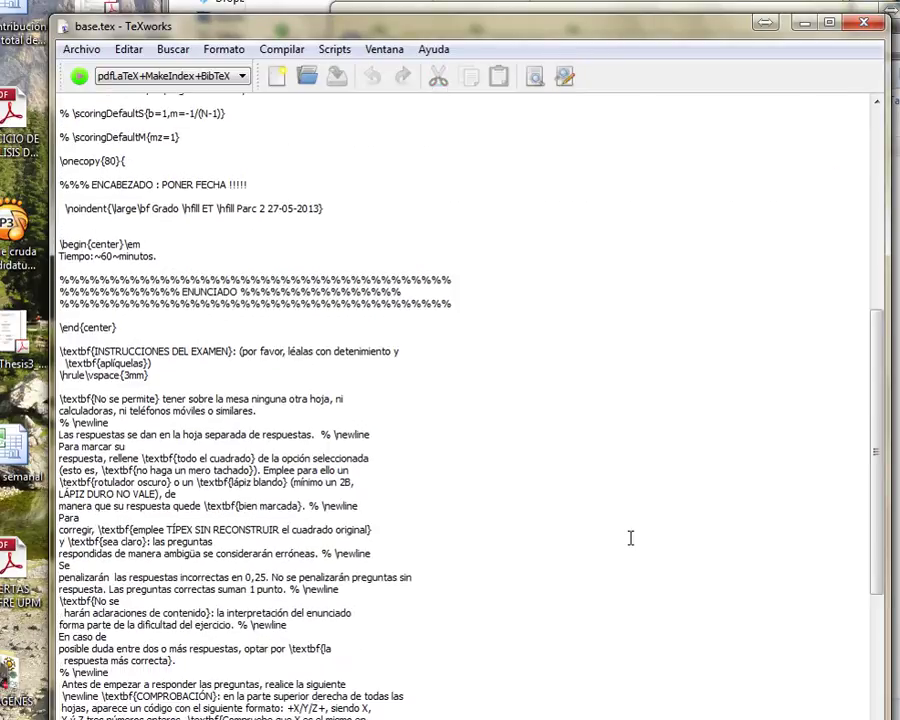
scroll(630, 538, up, 6)
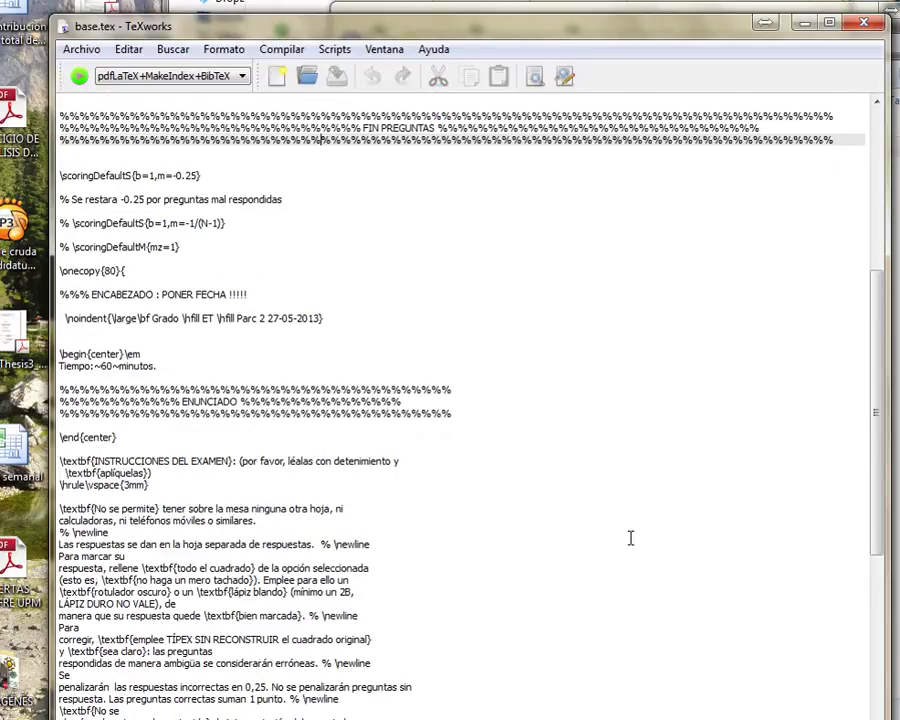
scroll(630, 538, down, 2)
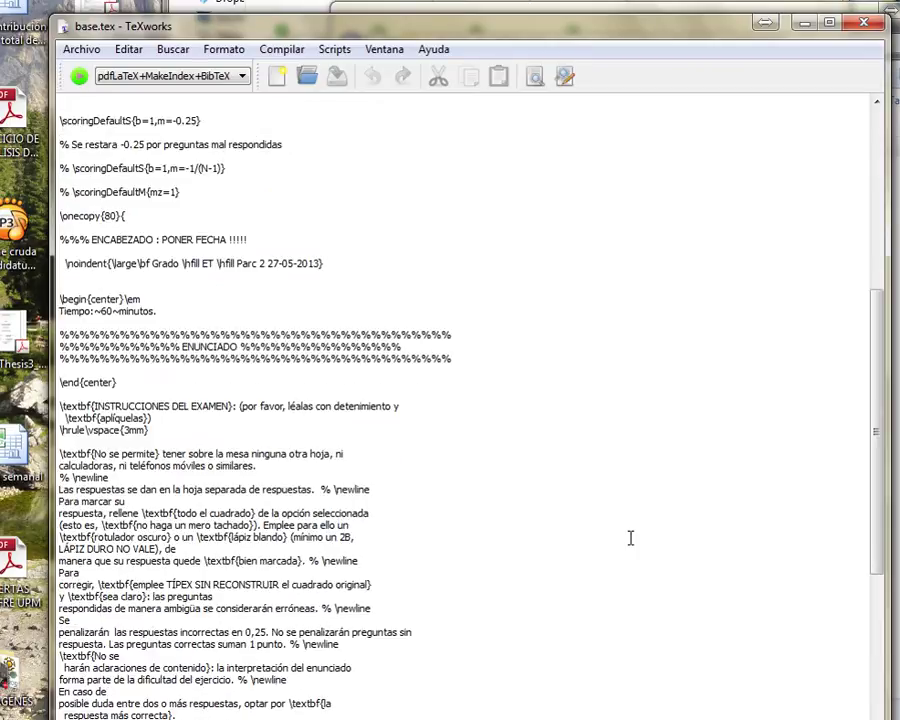
key(shift+Right)
key(shift+Right)
key(shift+Right)
key(shift+Right)
key(shift+Right)
key(shift+Right)
key(shift+Right)
key(shift+Right)
key(shift+Right)
key(shift+Right)
key(shift+Right)
key(shift+Right)
key(shift+Right)
key(shift+Right)
key(shift+Right)
key(shift+End)
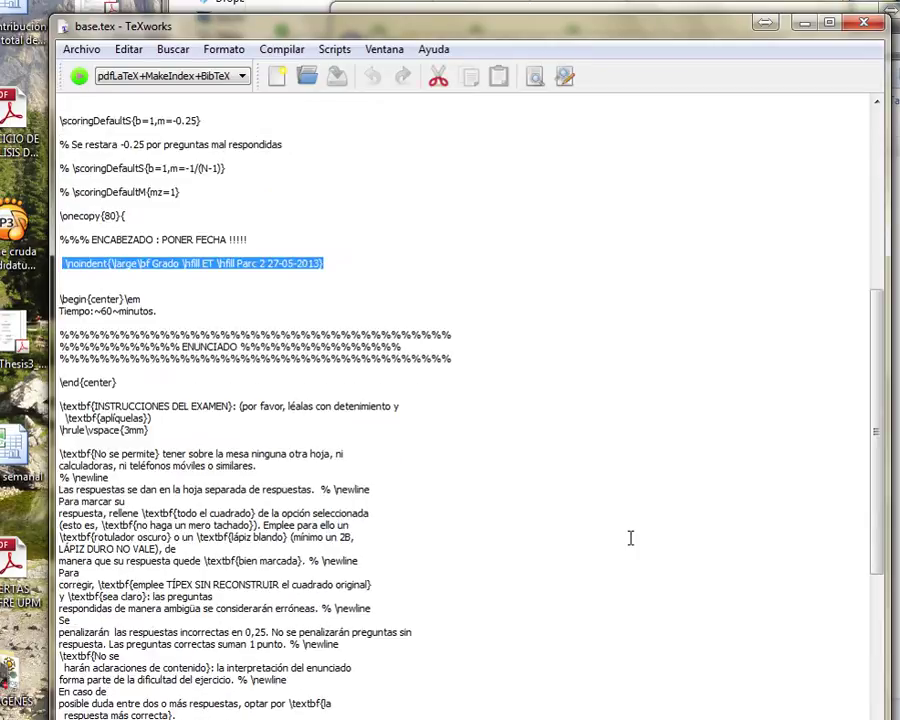
key(Down)
key(Up)
key(shift+Right)
key(shift+Right)
key(shift+Right)
key(shift+Right)
key(shift+Right)
key(shift+Right)
key(shift+Right)
key(shift+Right)
key(shift+Right)
key(shift+Right)
key(shift+Right)
key(shift+Right)
key(shift+Right)
key(shift+Right)
key(shift+Right)
key(shift+Right)
key(shift+Right)
key(shift+Right)
key(shift+Right)
key(shift+Right)
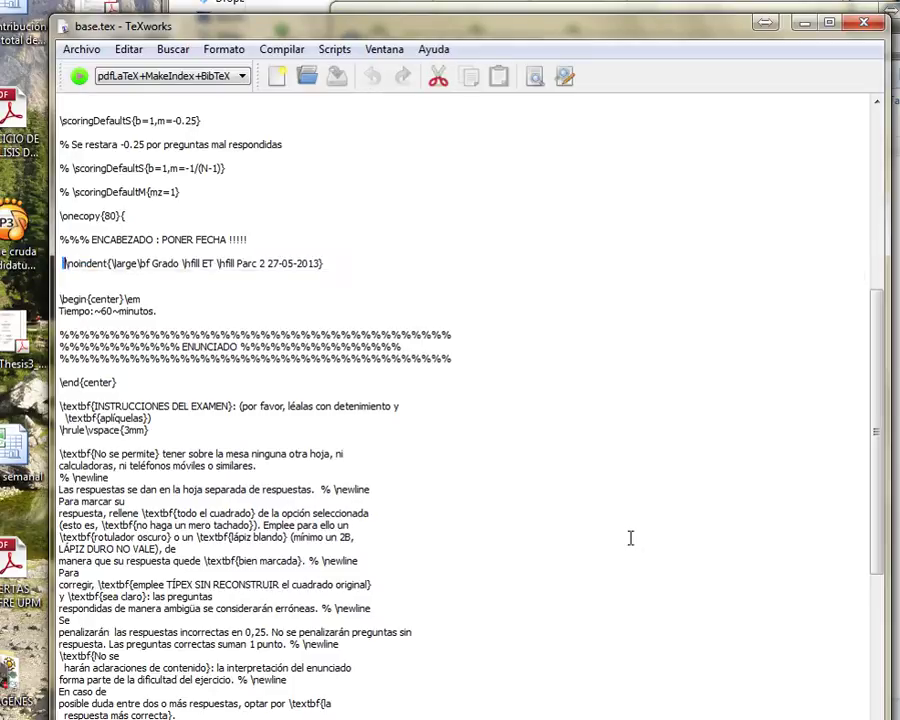
key(shift+End)
key(End)
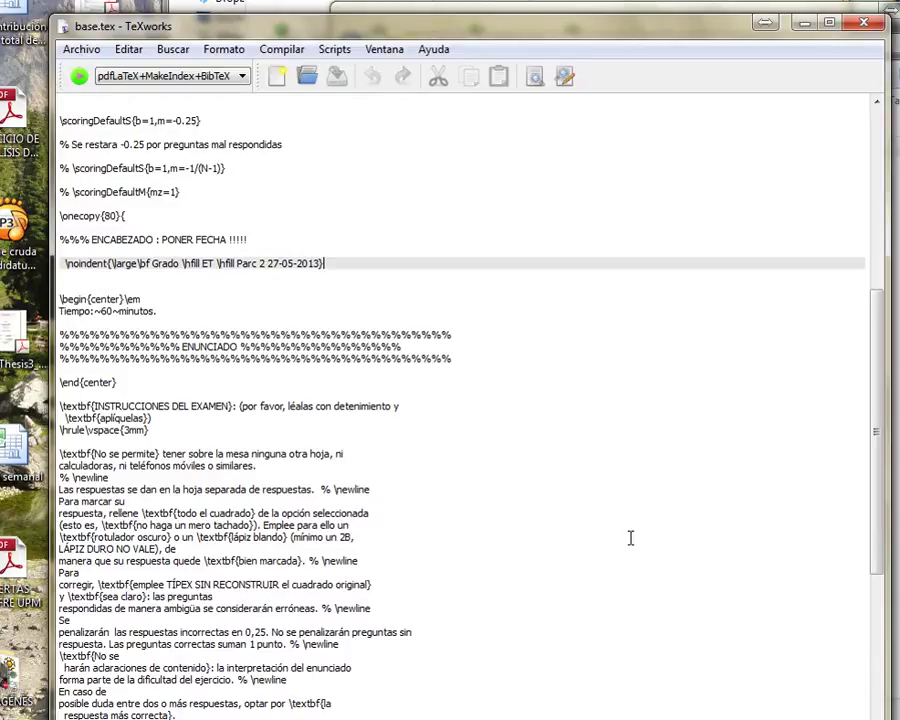
scroll(630, 538, down, 3)
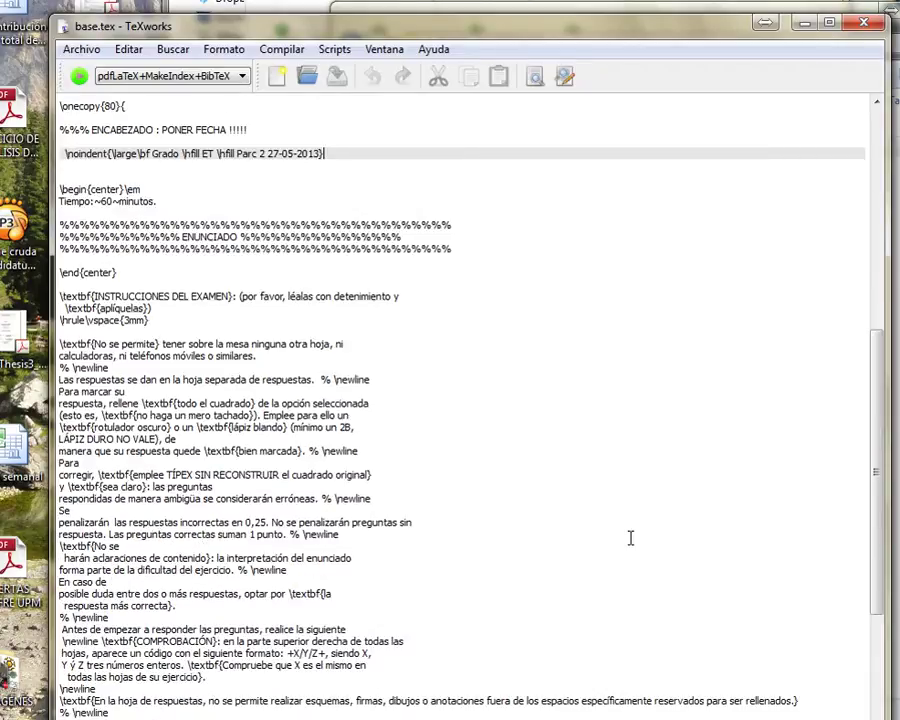
key(Down)
key(Down)
key(Down)
key(shift+Left)
key(shift+Left)
key(shift+Left)
key(shift+Left)
key(shift+Left)
key(shift+Left)
key(shift+Left)
key(shift+Left)
key(shift+Left)
key(shift+Left)
key(shift+Left)
key(shift+Left)
key(shift+Left)
key(shift+Left)
key(shift+Left)
key(shift+Left)
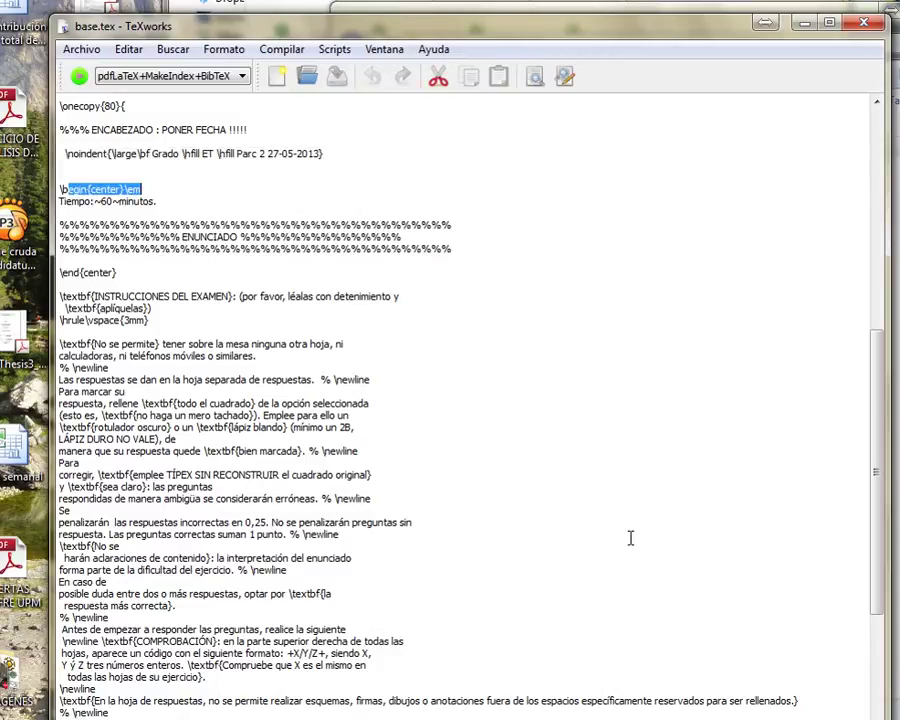
key(Down)
key(End)
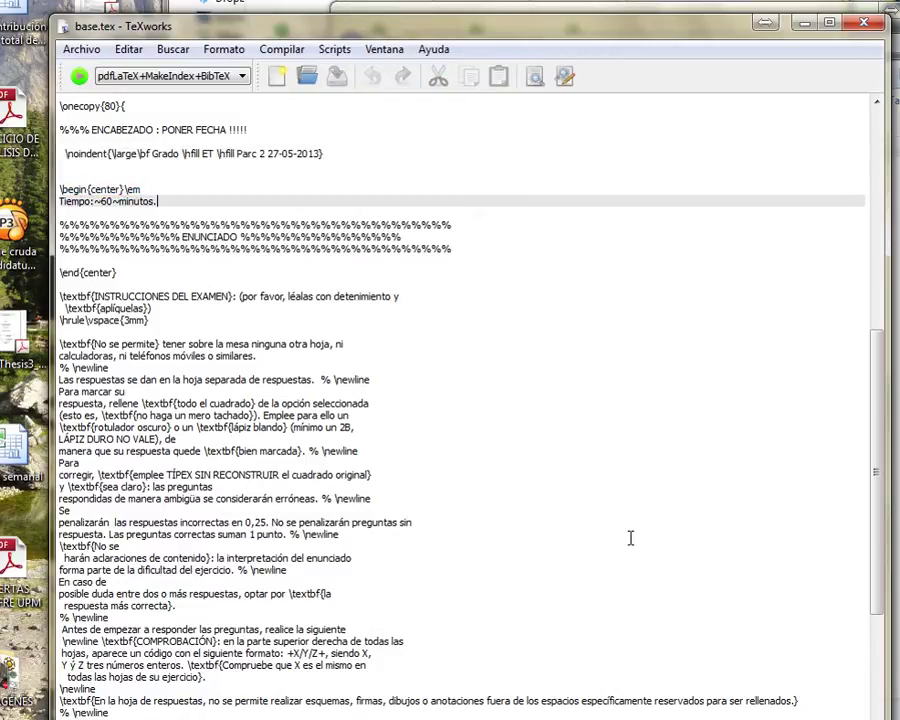
key(shift+Left)
key(shift+Left)
key(shift+Left)
key(shift+Left)
key(shift+Left)
key(shift+Left)
key(shift+Left)
key(shift+Left)
key(shift+Left)
key(shift+Left)
key(shift+Left)
key(shift+Left)
key(shift+Left)
key(shift+Left)
key(shift+Left)
key(shift+Left)
key(Right)
scroll(630, 538, down, 2)
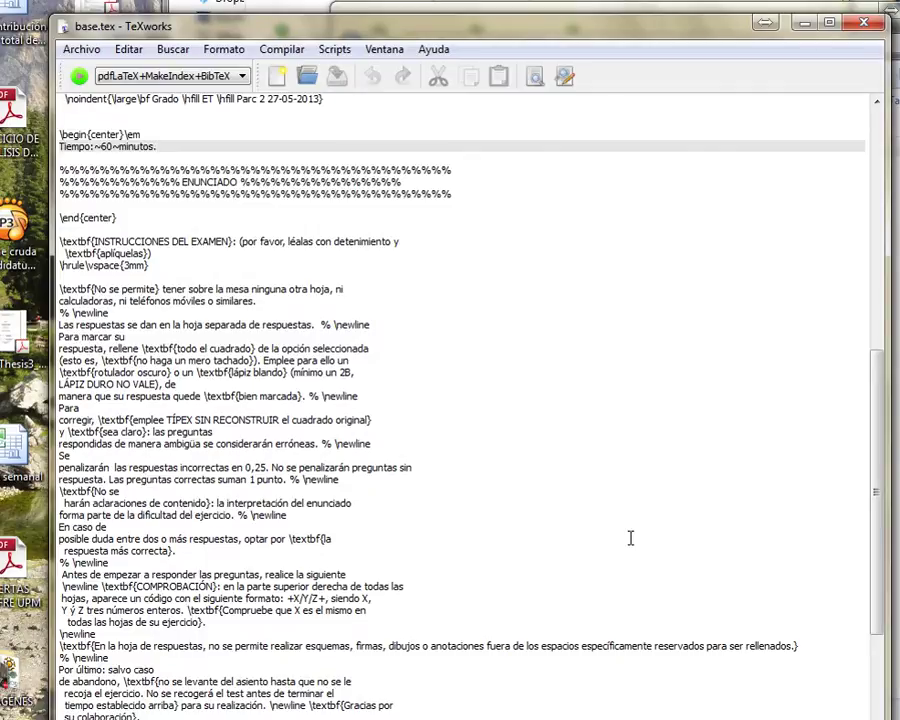
key(Down)
key(Down)
key(Down)
key(Down)
key(Down)
key(Down)
key(Down)
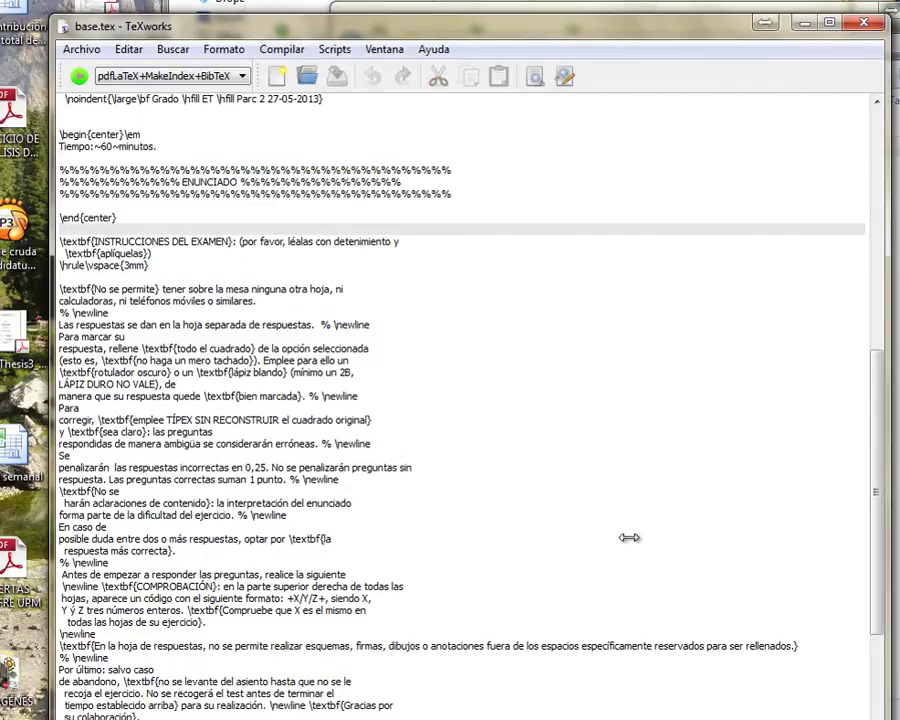
key(Down)
key(shift+Right)
key(shift+Right)
key(shift+Right)
key(shift+Right)
key(shift+Right)
key(shift+Right)
key(shift+Right)
key(shift+Right)
key(shift+Right)
key(shift+Right)
key(shift+Right)
key(shift+Right)
key(shift+Right)
key(shift+Right)
key(shift+Right)
key(shift+Right)
key(shift+Right)
key(shift+Right)
key(shift+Right)
key(shift+Right)
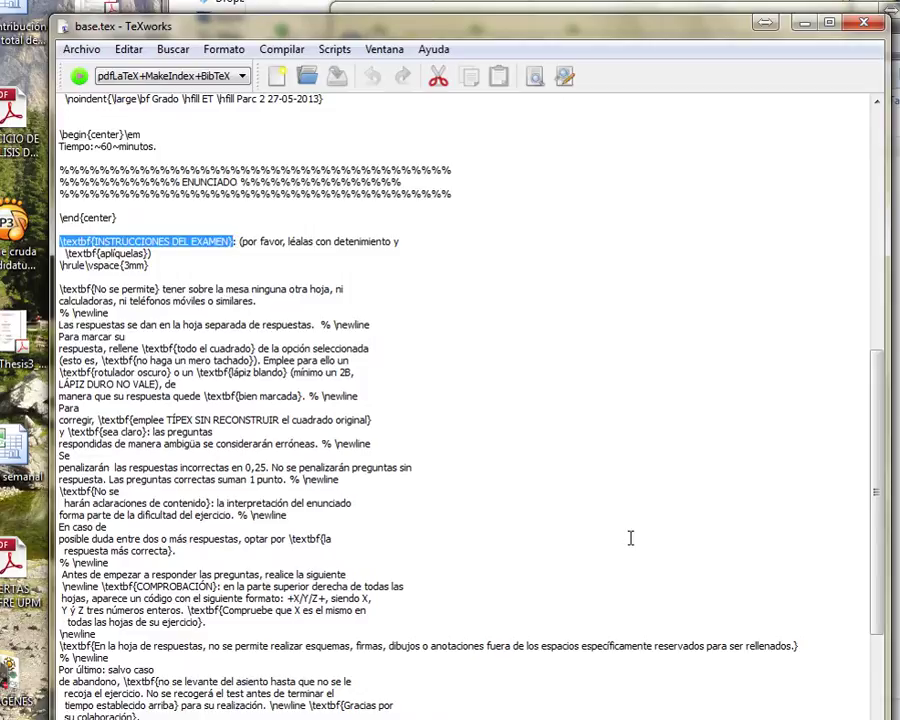
key(Down)
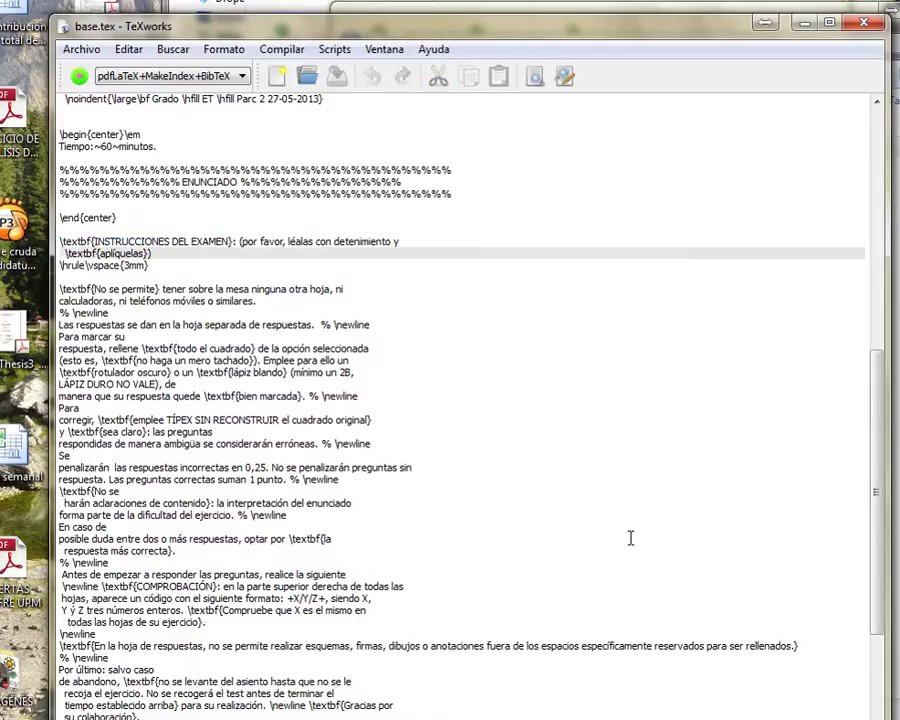
key(Up)
key(Home)
key(shift+Right)
key(shift+Right)
key(shift+Right)
key(shift+Right)
key(shift+Right)
key(shift+Right)
key(shift+Right)
key(shift+Right)
key(shift+Right)
key(shift+Right)
key(shift+Right)
key(shift+Right)
key(shift+Right)
key(shift+Right)
key(shift+Right)
key(shift+Right)
key(shift+Right)
key(shift+Right)
key(shift+Right)
key(shift+Right)
key(shift+Right)
key(shift+Right)
key(shift+Right)
key(shift+Right)
key(shift+Right)
key(shift+Right)
key(shift+Right)
key(shift+Right)
key(shift+Right)
key(shift+Right)
key(Down)
scroll(630, 538, down, 2)
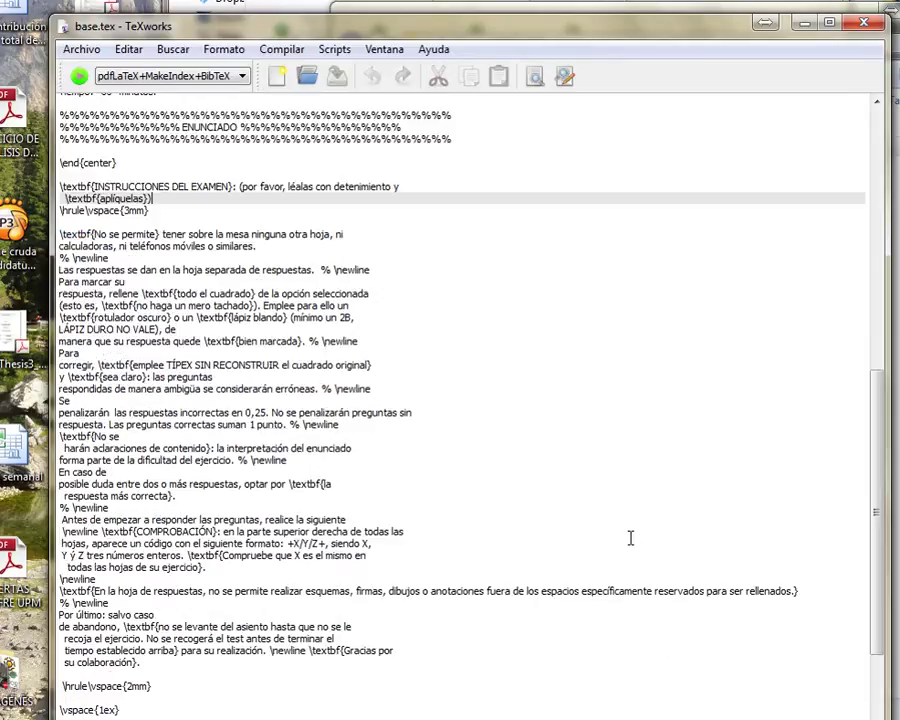
key(Down)
key(Down)
key(Down)
key(Up)
key(Up)
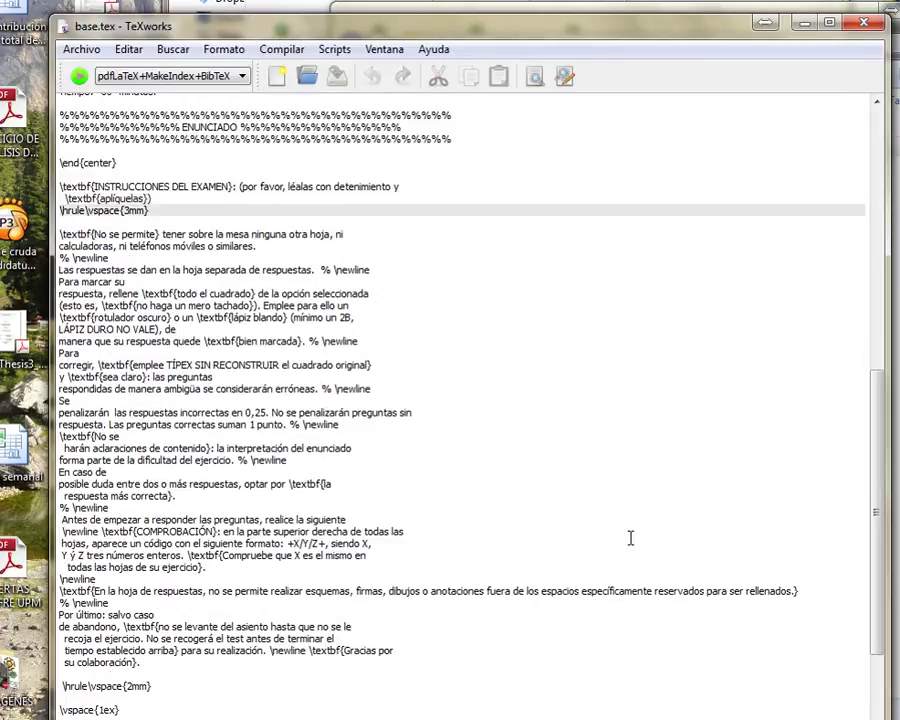
scroll(630, 538, down, 2)
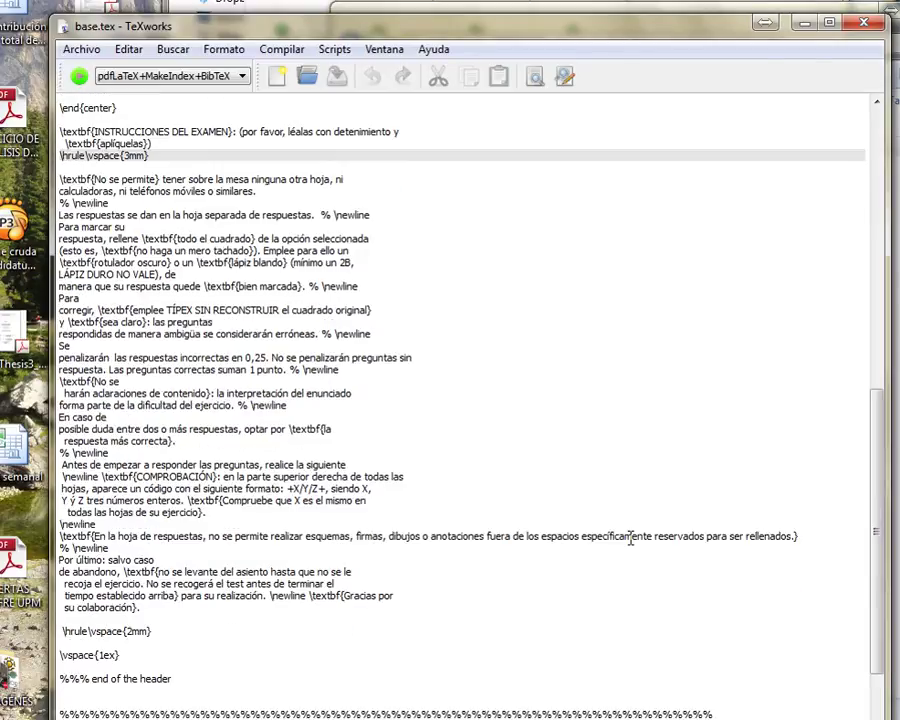
key(Down)
key(Down)
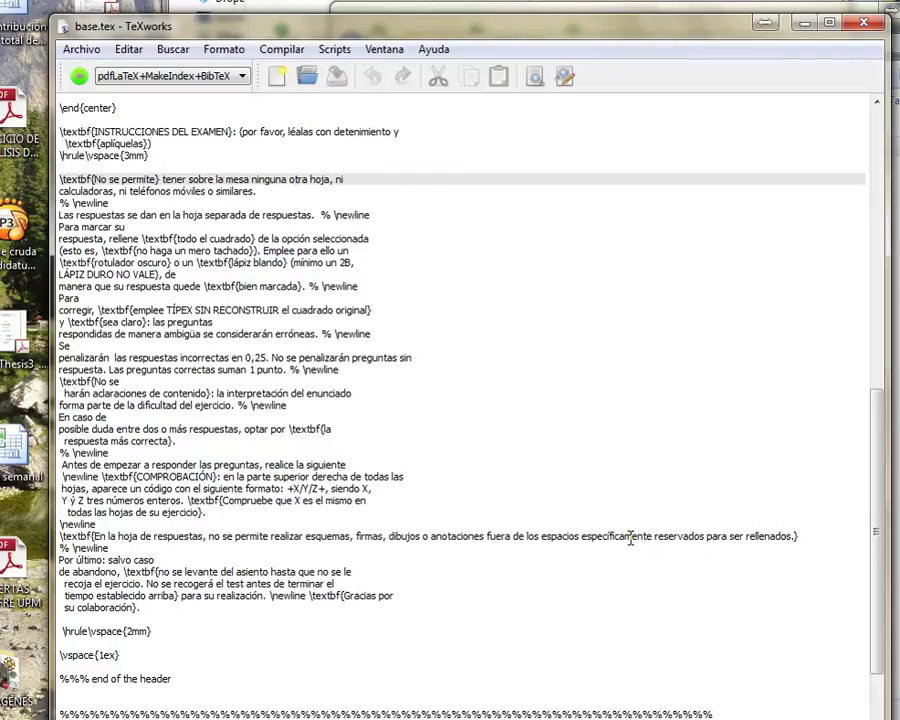
scroll(630, 538, down, 2)
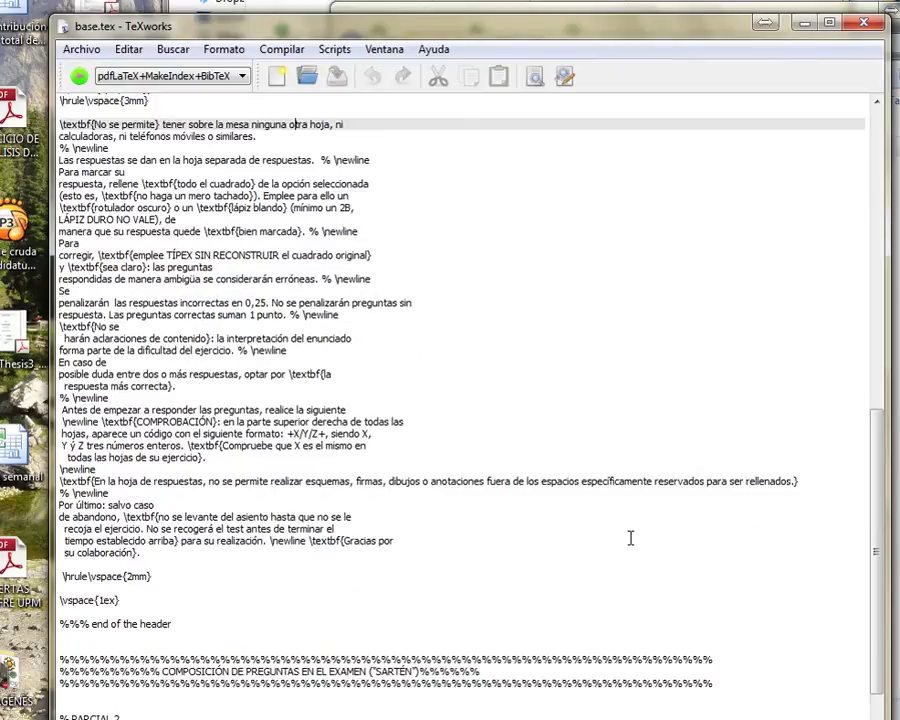
scroll(630, 538, down, 4)
key(Up)
key(shift+Home)
key(Down)
key(Up)
key(shift+End)
scroll(630, 538, down, 2)
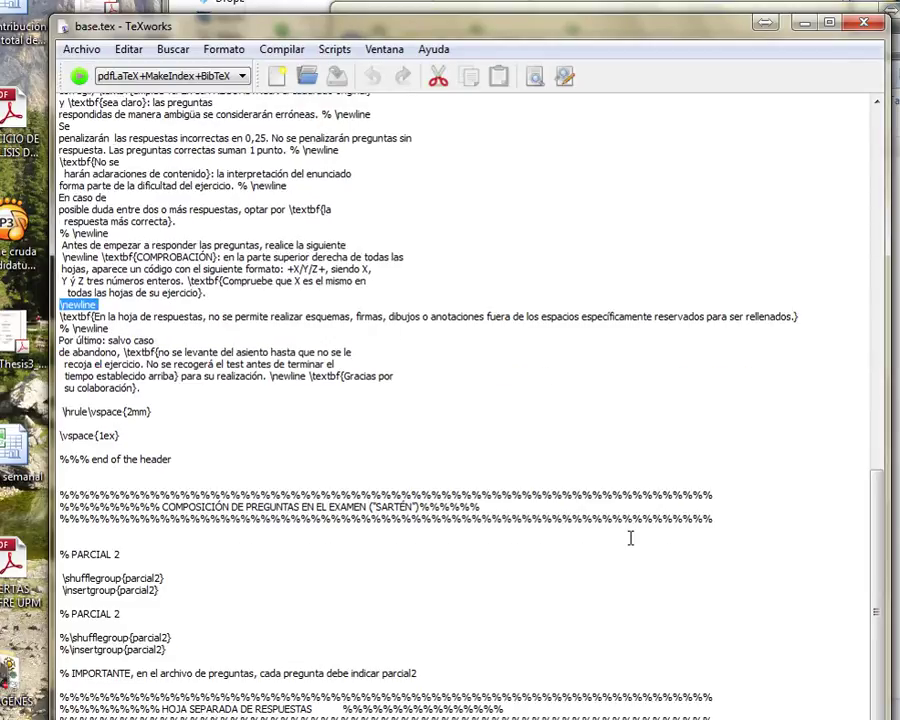
key(Down)
key(Down)
key(Down)
key(Down)
key(Down)
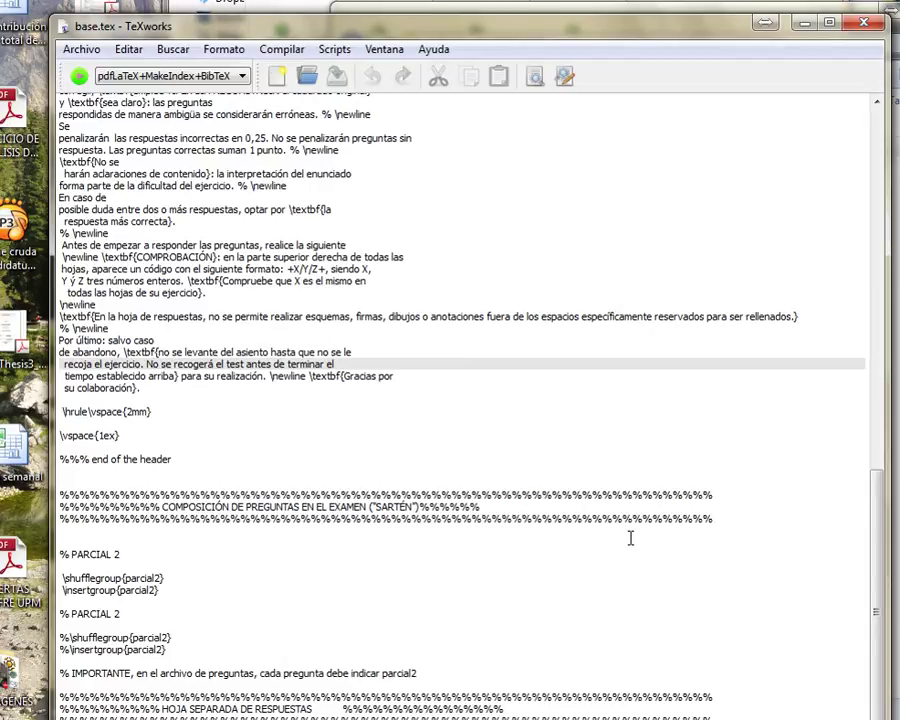
scroll(630, 538, down, 6)
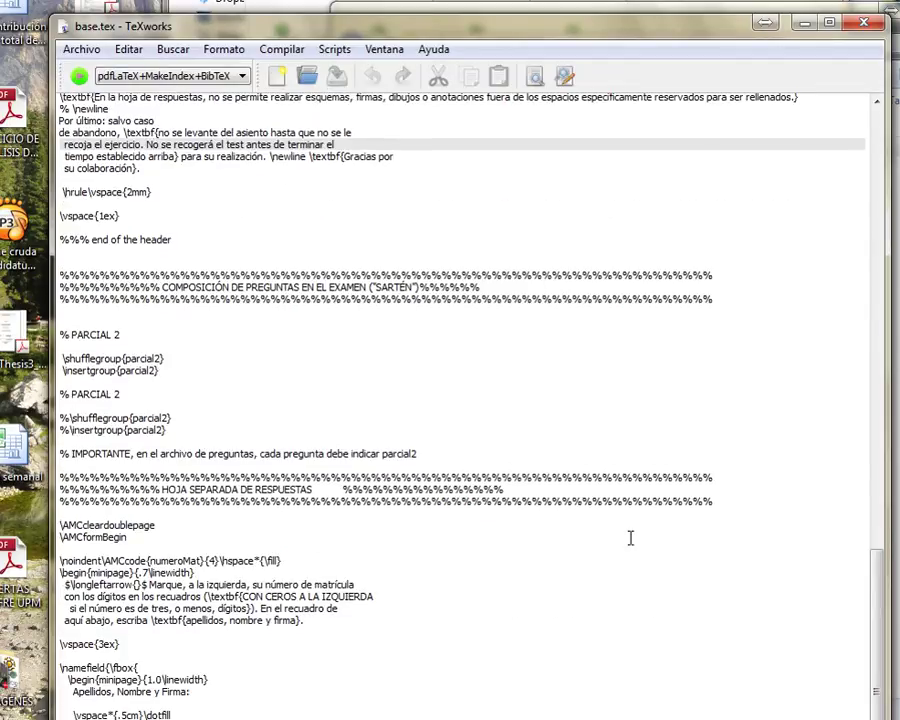
key(Down)
key(Down)
key(Down)
key(Down)
key(Down)
key(Down)
key(Down)
key(Down)
key(Down)
key(Down)
key(Down)
key(Down)
key(shift+Down)
key(shift+Up)
key(shift+End)
key(shift+Left)
key(Right)
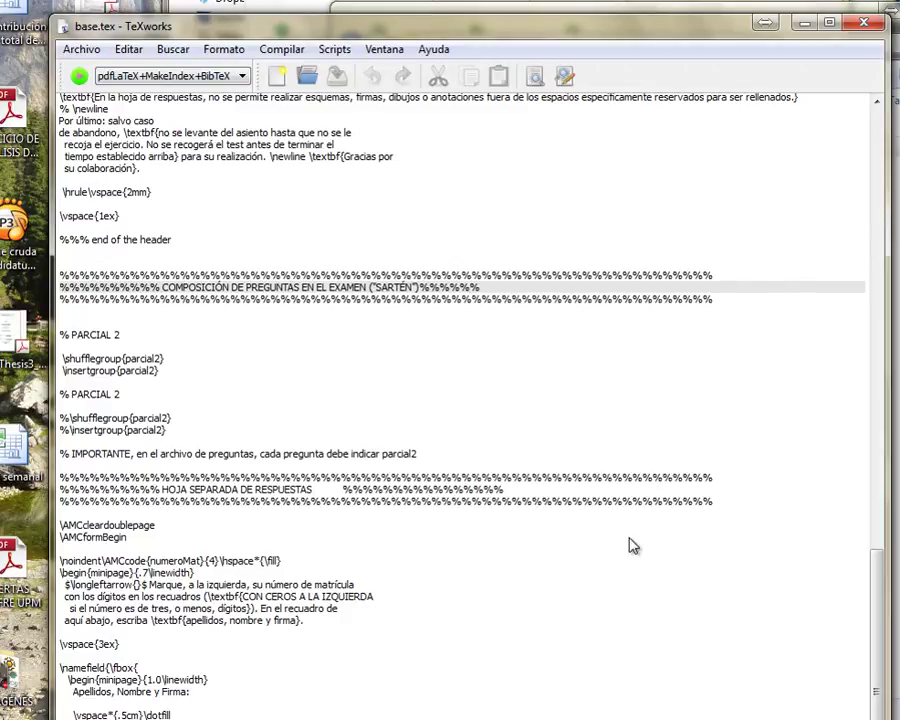
key(alt+space)
key(m)
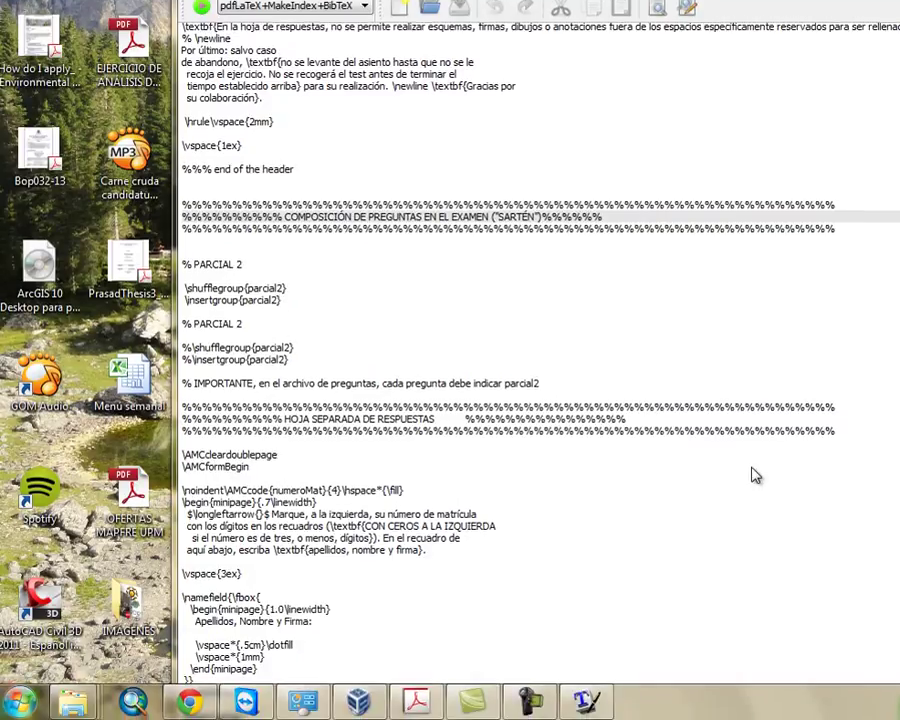
key(super)
key(Down)
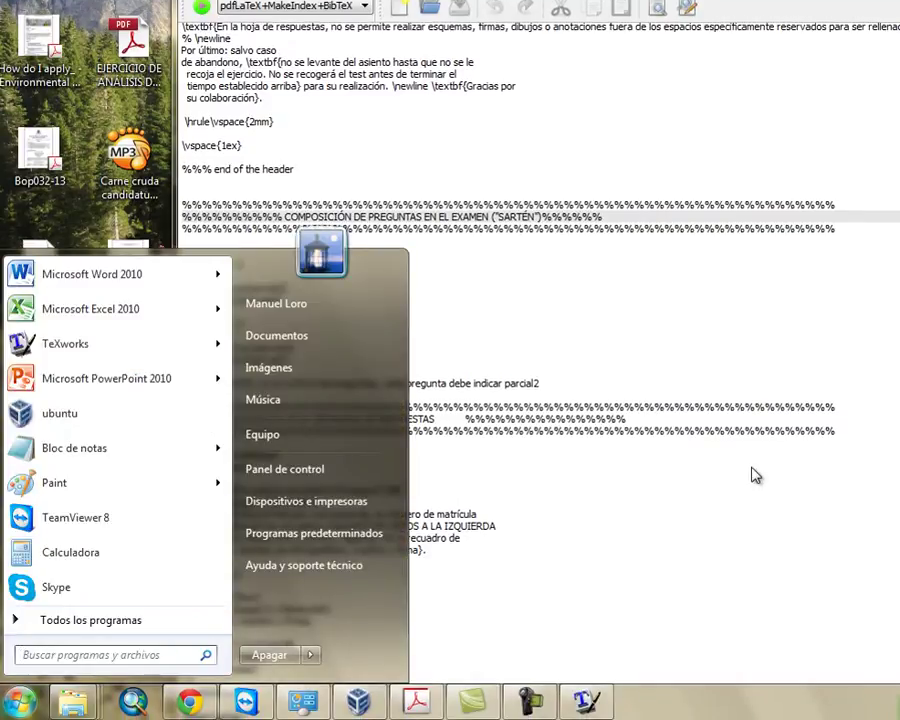
key(Return)
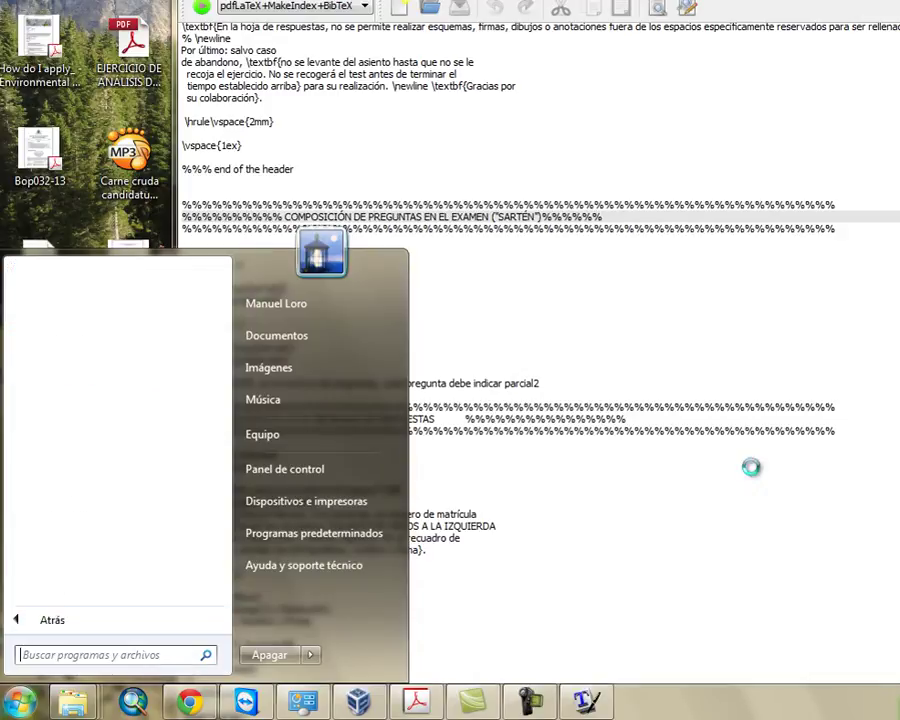
scroll(755, 476, down, 8)
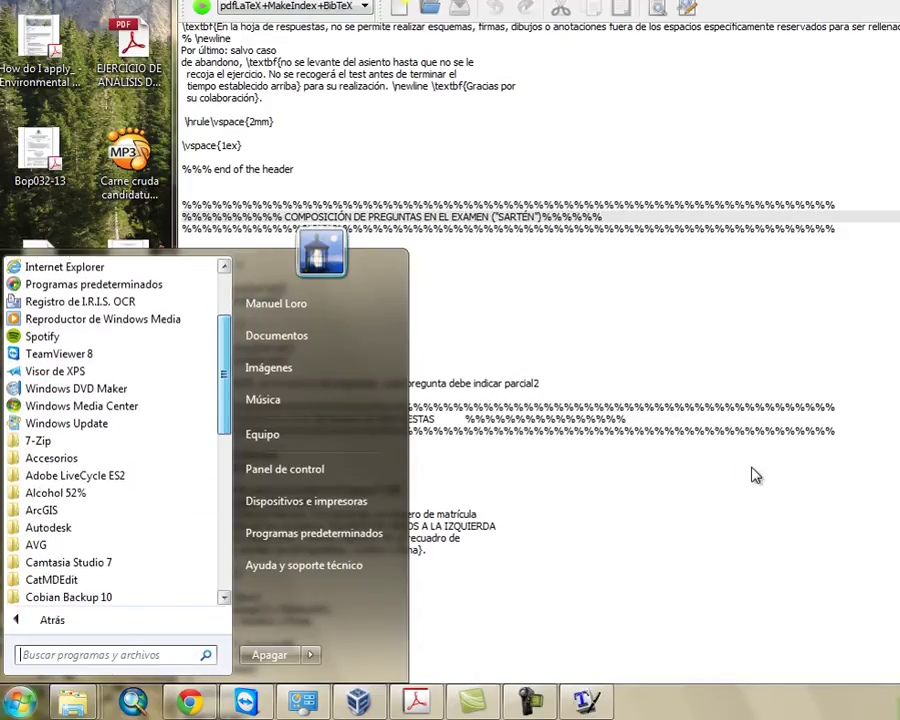
key(Down)
key(Down)
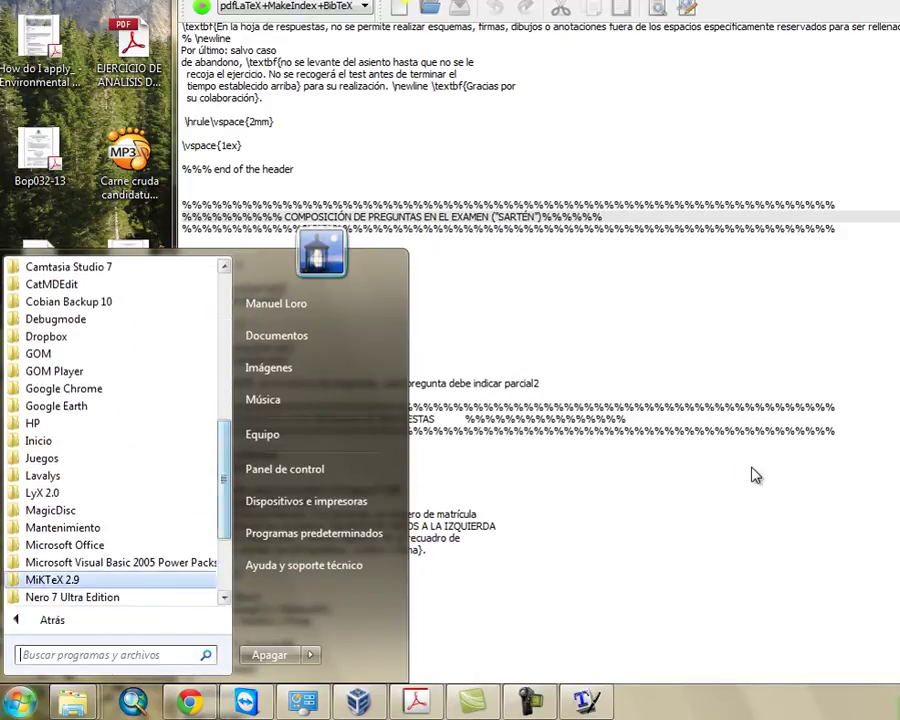
key(Return)
key(Down)
key(Down)
key(Down)
key(Down)
key(Down)
key(Up)
key(Up)
key(Up)
key(Up)
key(Up)
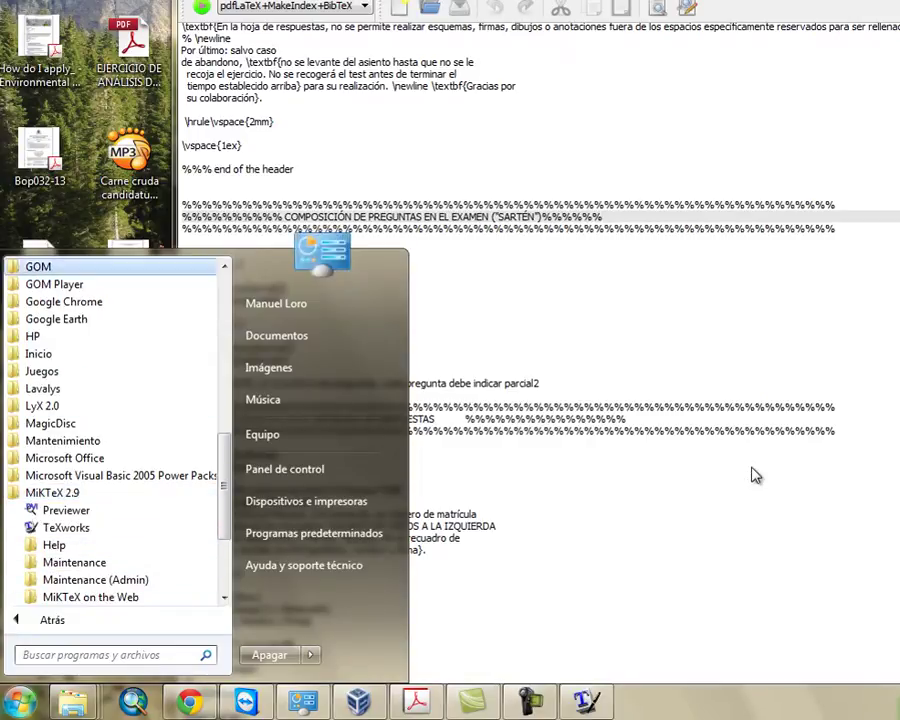
key(Down)
key(Down)
key(Down)
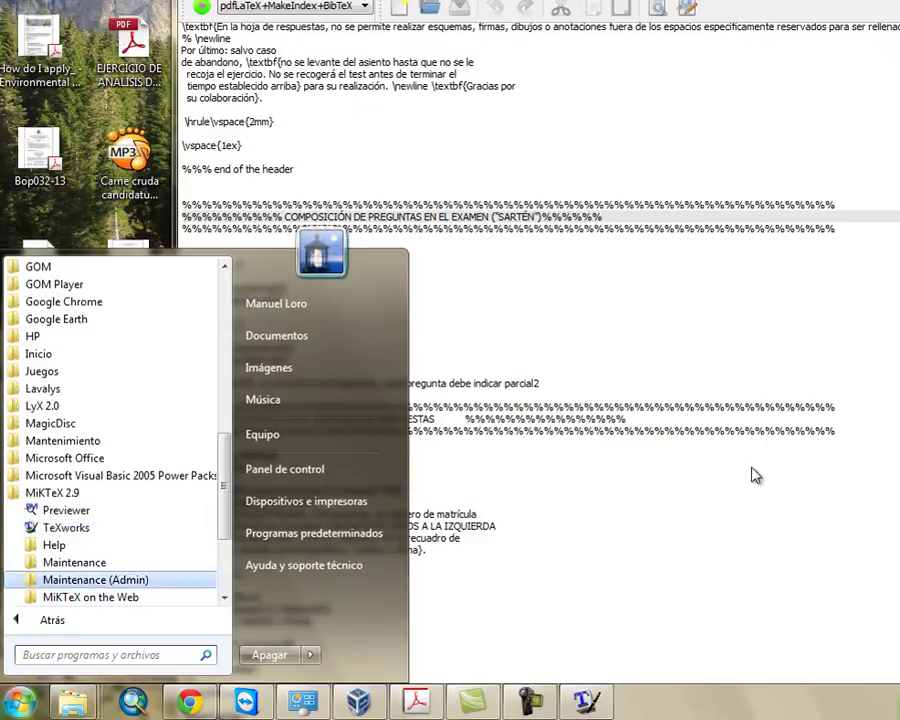
click(752, 466)
scroll(752, 466, down, 3)
middle_click(752, 466)
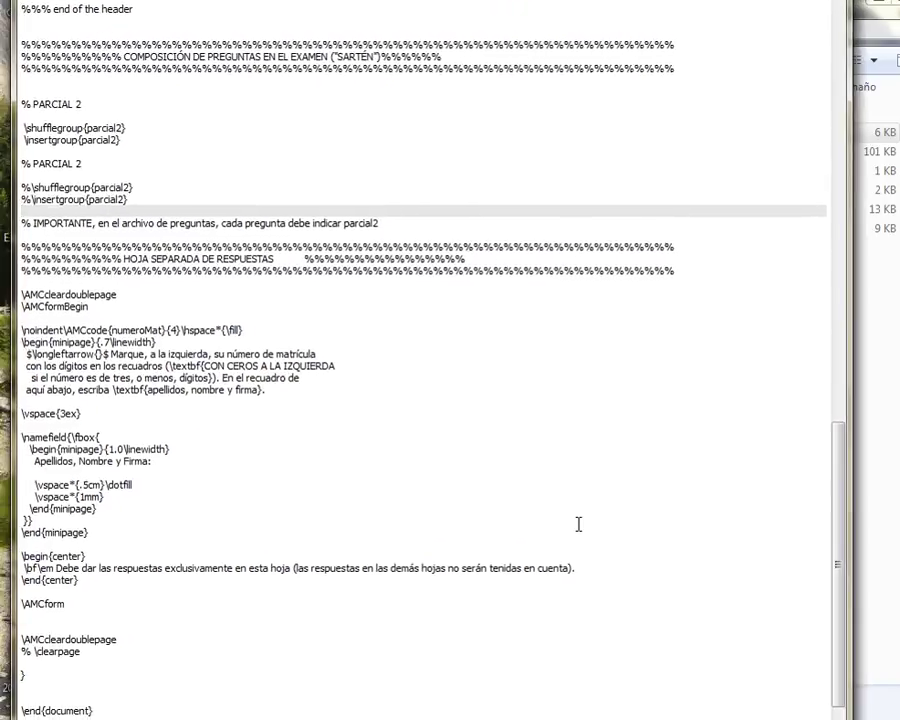
Step: Review the answer-sheet section: student-number instructions, name-and-signature field, and 3ex spacing
key(Right)
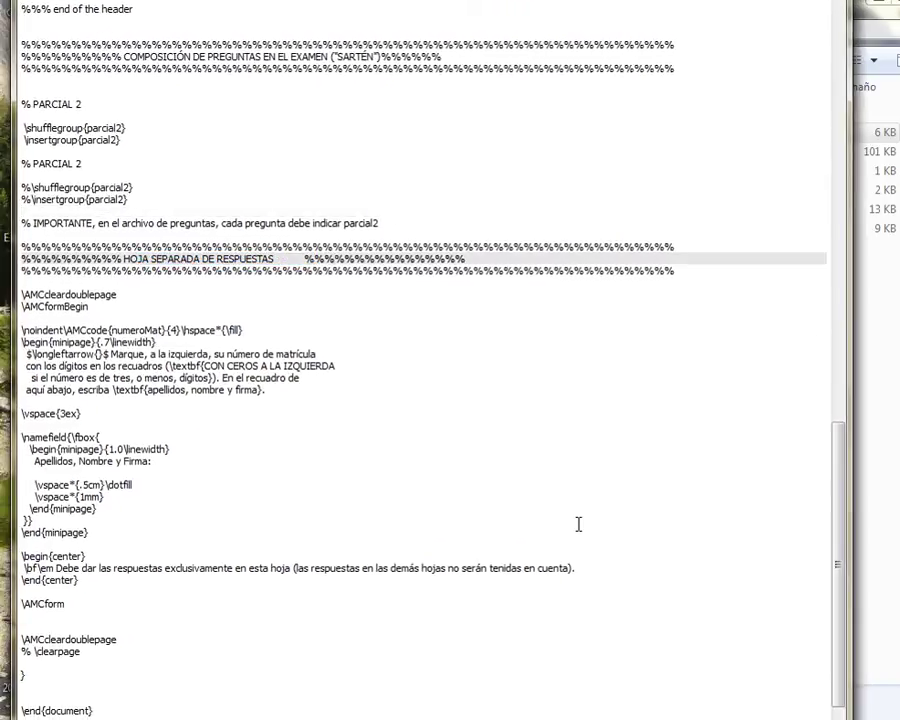
key(Down)
key(Down)
key(Down)
key(Down)
key(Down)
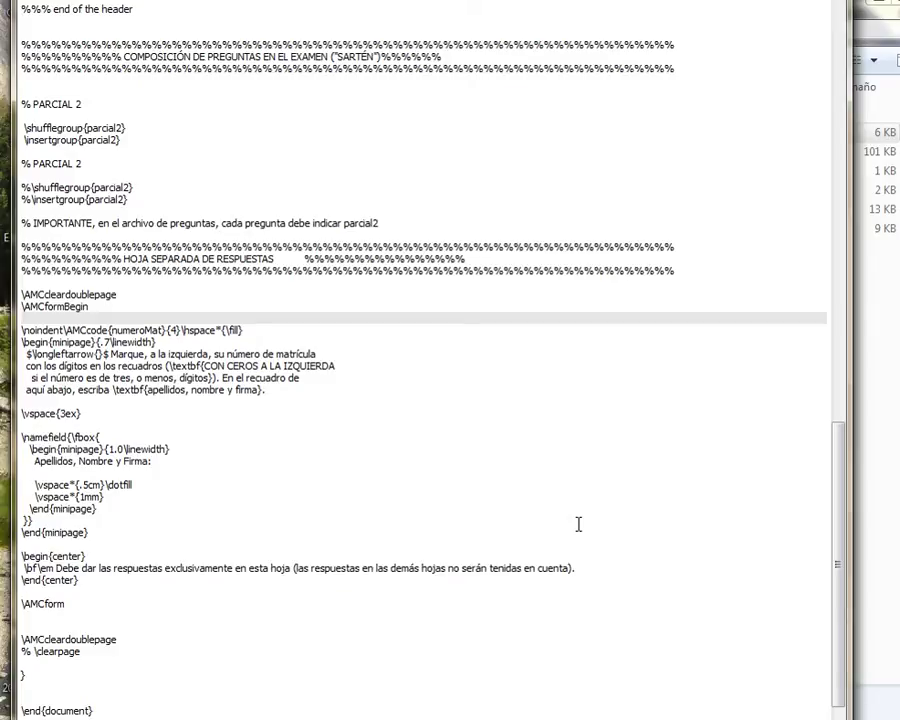
key(Down)
key(Down)
key(Down)
key(shift+Down)
key(shift+Down)
key(Down)
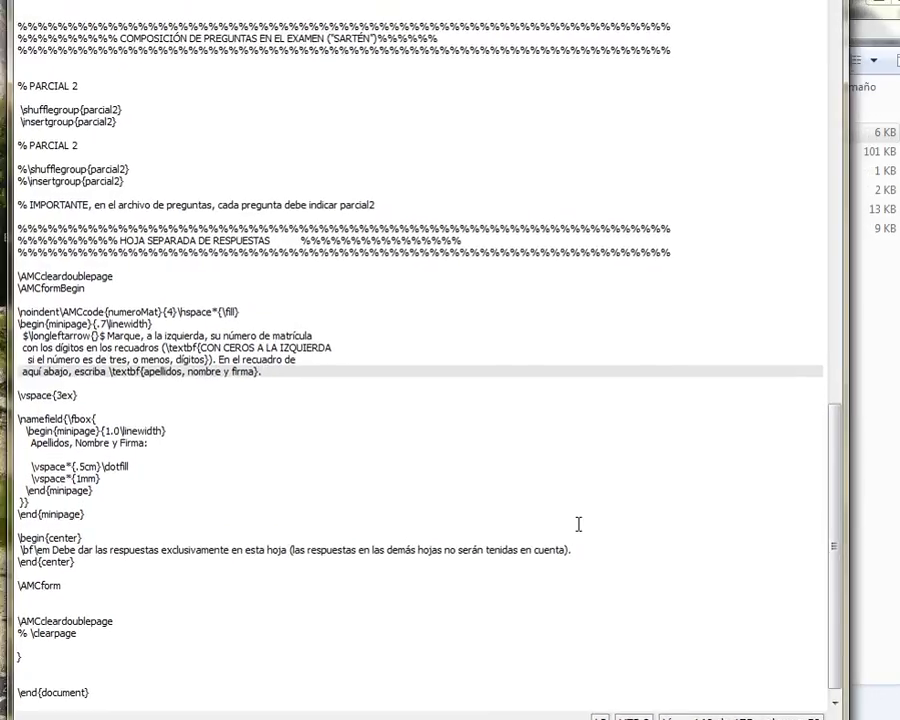
key(ctrl+End)
key(shift+Up)
key(shift+Up)
key(shift+Up)
key(shift+Up)
key(shift+Up)
key(shift+Up)
key(shift+Up)
key(shift+Up)
key(shift+Up)
key(shift+Up)
key(shift+Up)
key(shift+Up)
key(shift+Up)
key(shift+Up)
key(shift+Up)
key(shift+Up)
key(shift+Up)
key(shift+Up)
key(shift+Up)
key(shift+Up)
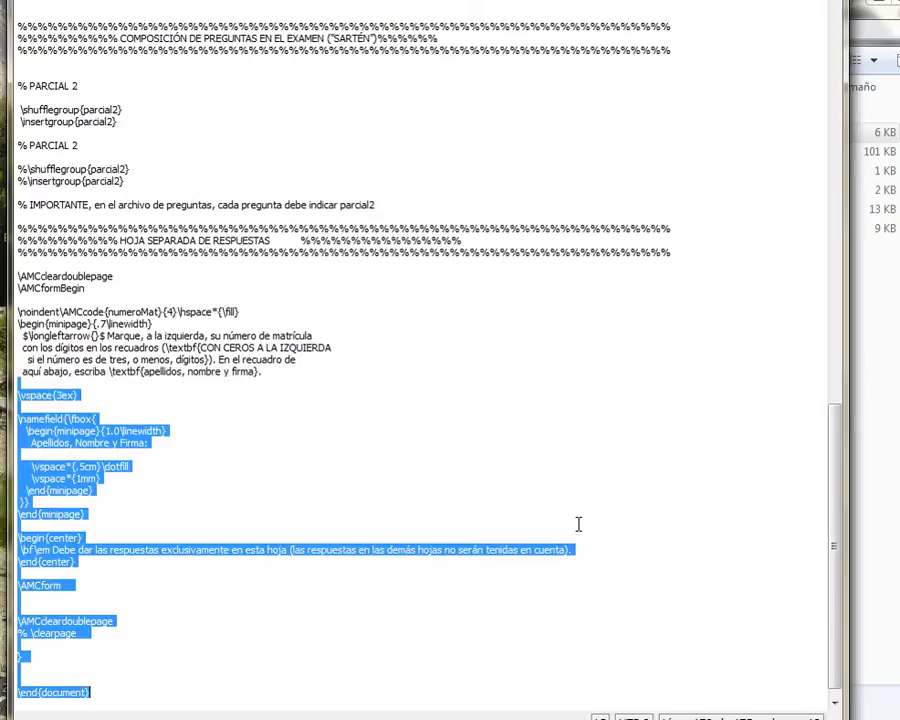
key(Down)
key(Down)
key(Down)
key(Down)
key(Down)
key(Down)
key(Down)
key(Down)
key(Down)
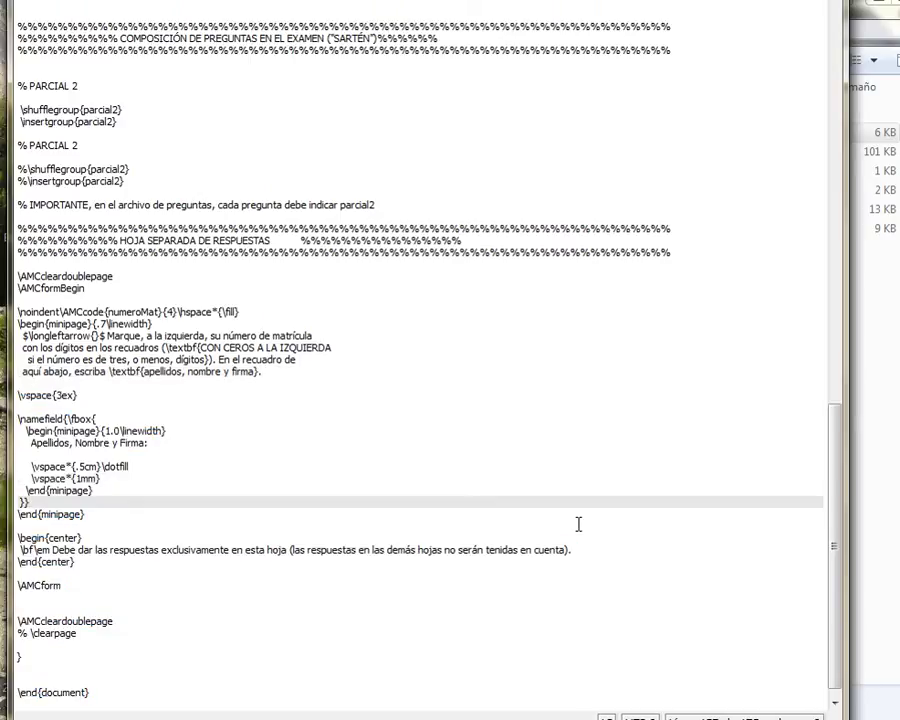
key(Up)
key(Up)
key(Up)
key(Up)
key(Up)
key(Up)
key(Up)
key(Up)
key(Up)
key(End)
key(shift+Left)
key(shift+Left)
key(shift+Left)
key(shift+Left)
key(shift+Left)
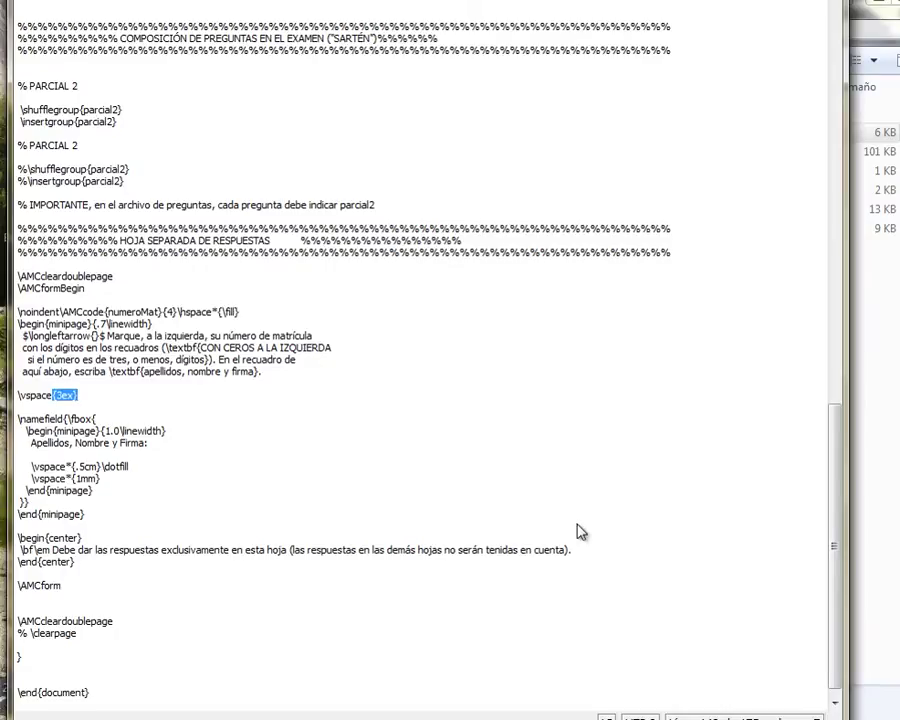
Step: Close the exam layout file and open SegundoP.tex from the VIDEO AMC folder
key(alt+a)
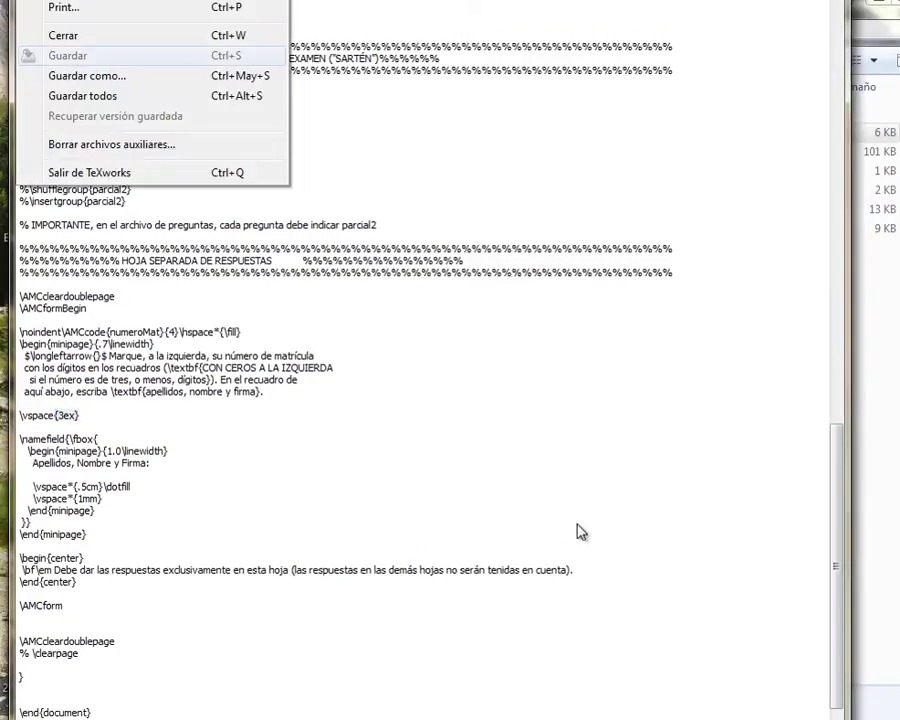
key(Escape)
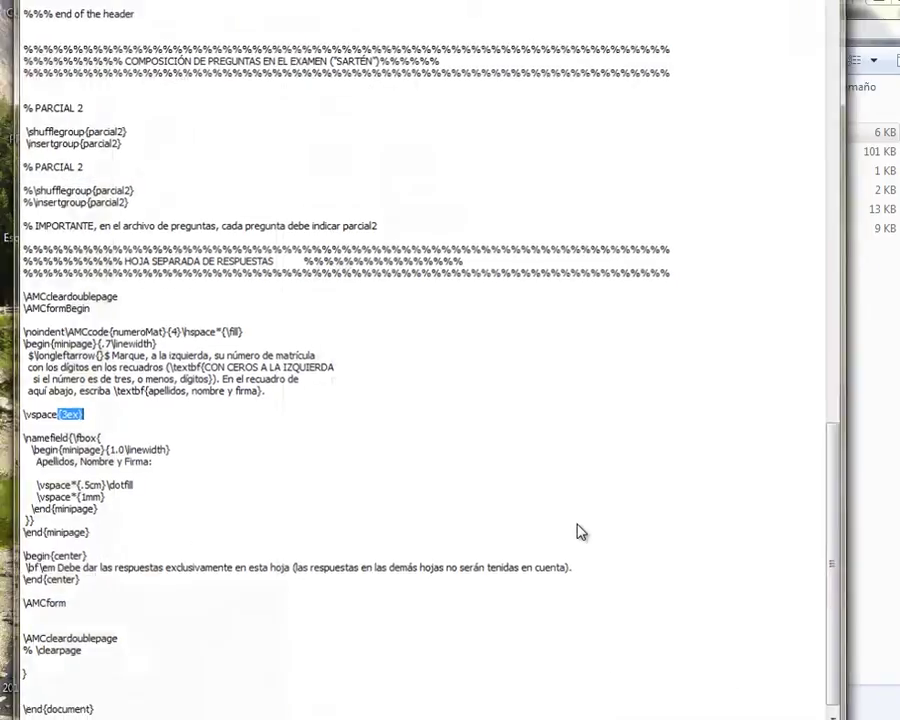
key(alt+F4)
key(Down)
key(Down)
key(Down)
key(Return)
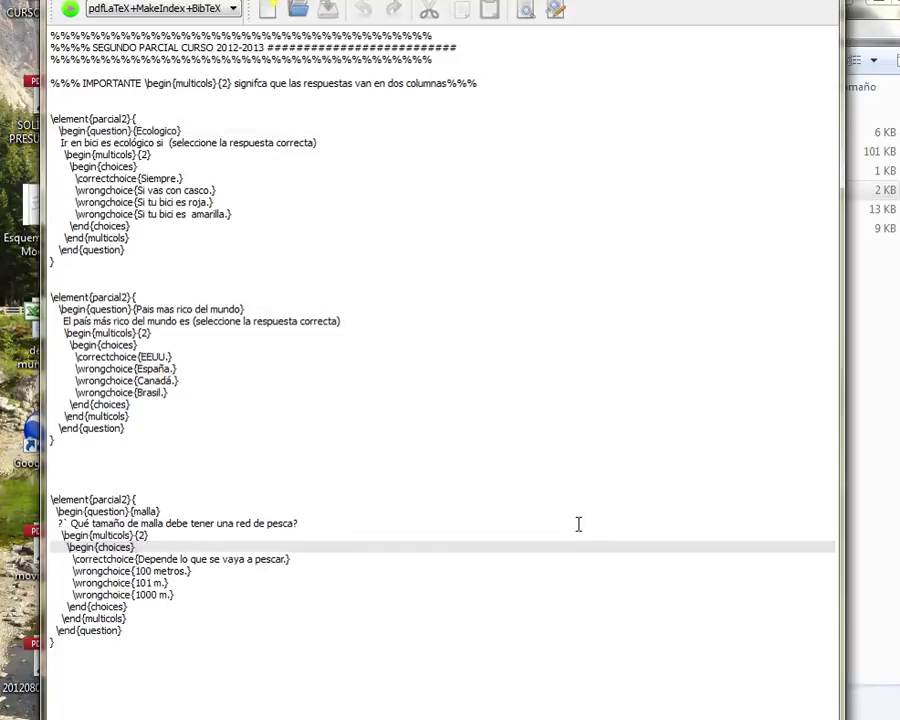
double_click(110, 119)
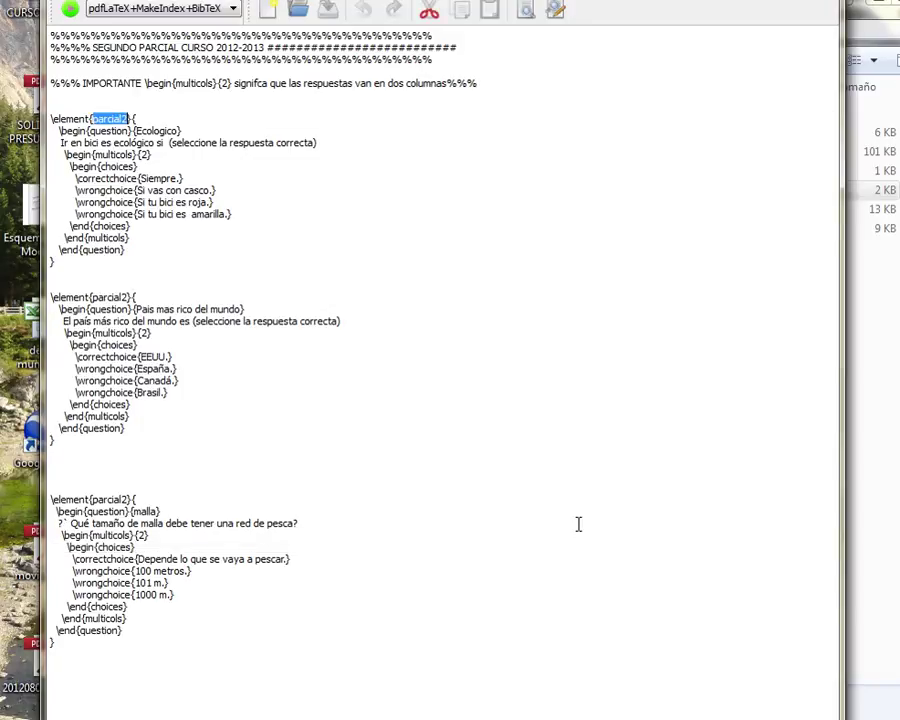
key(Down)
key(Up)
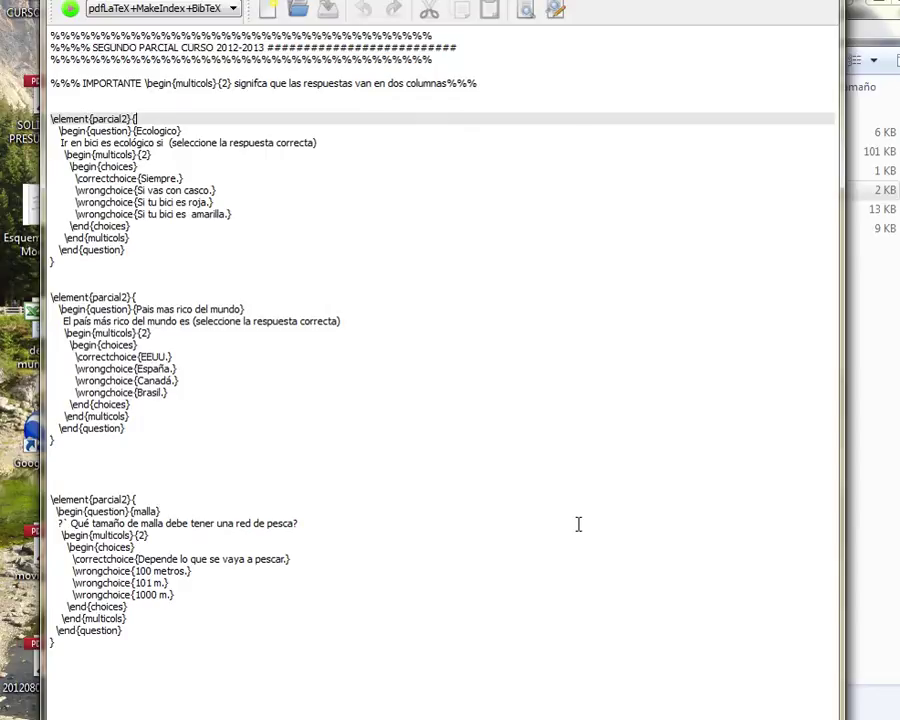
key(shift+Left)
key(shift+Left)
key(shift+Left)
key(shift+Left)
key(shift+Left)
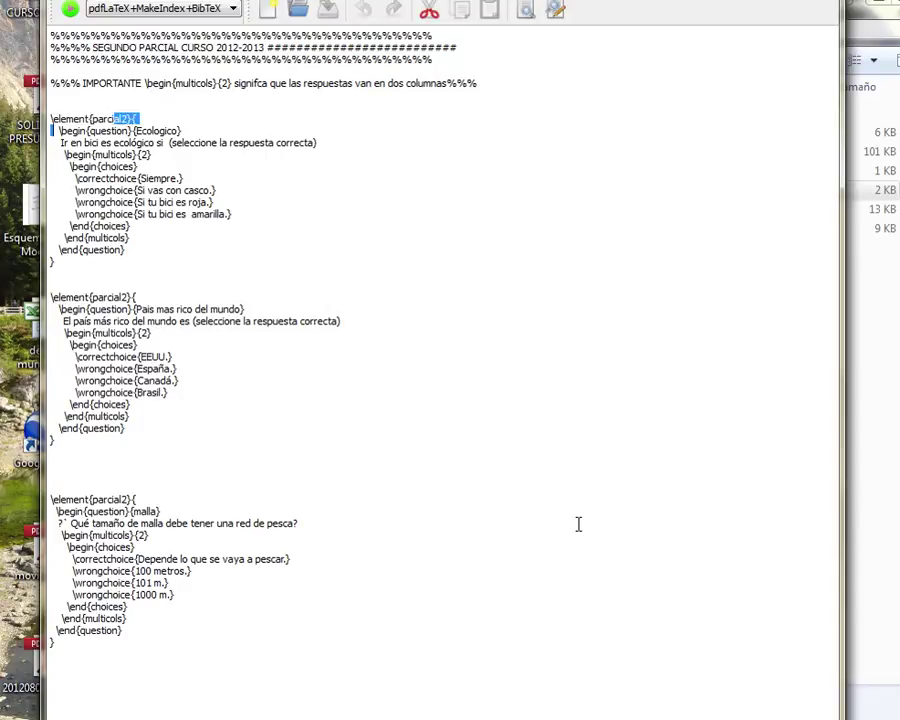
key(shift+Down)
key(shift+Right)
key(shift+Right)
key(shift+Right)
key(shift+Right)
key(shift+Right)
key(shift+Right)
key(shift+Right)
key(shift+Right)
key(shift+Right)
key(shift+Right)
key(shift+Right)
key(shift+Right)
key(shift+Right)
key(shift+Right)
key(Right)
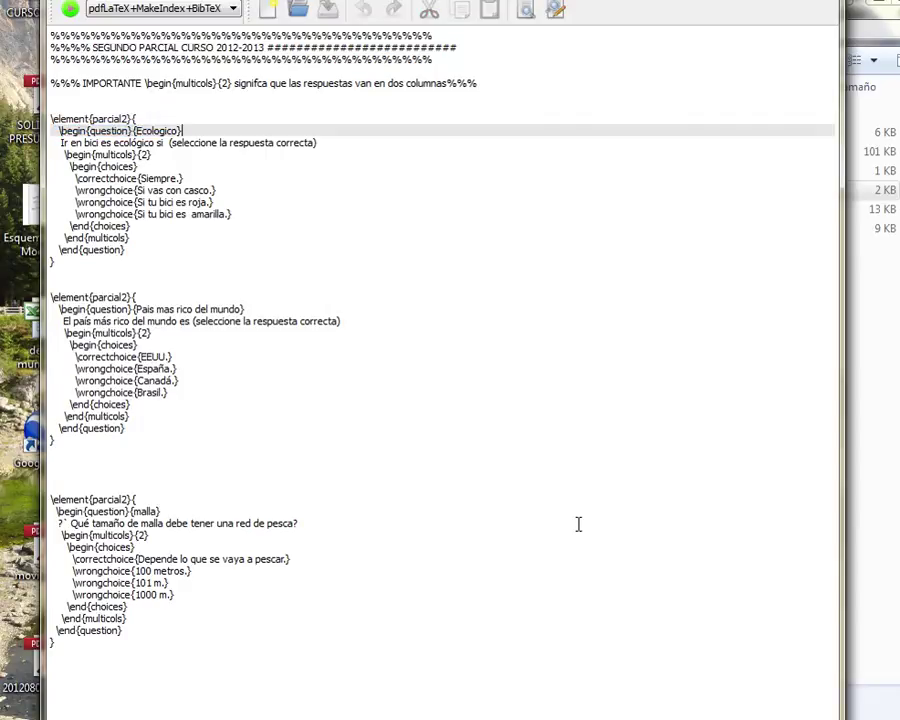
key(shift+Left)
key(shift+Left)
key(shift+Left)
key(shift+Left)
key(shift+Left)
key(shift+Left)
key(shift+Left)
key(shift+Left)
key(shift+Left)
key(shift+Left)
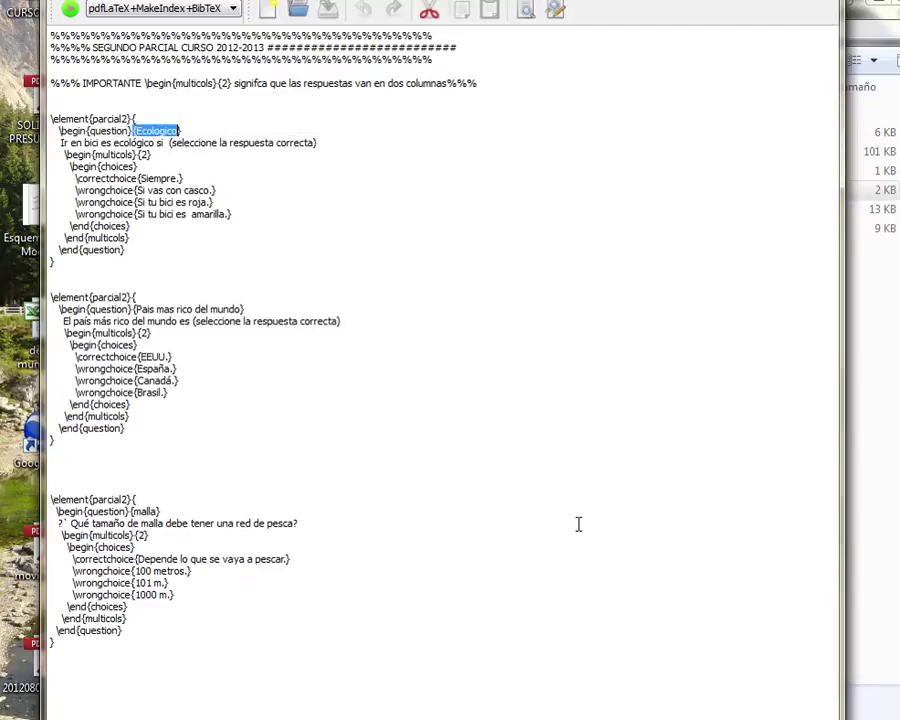
key(Right)
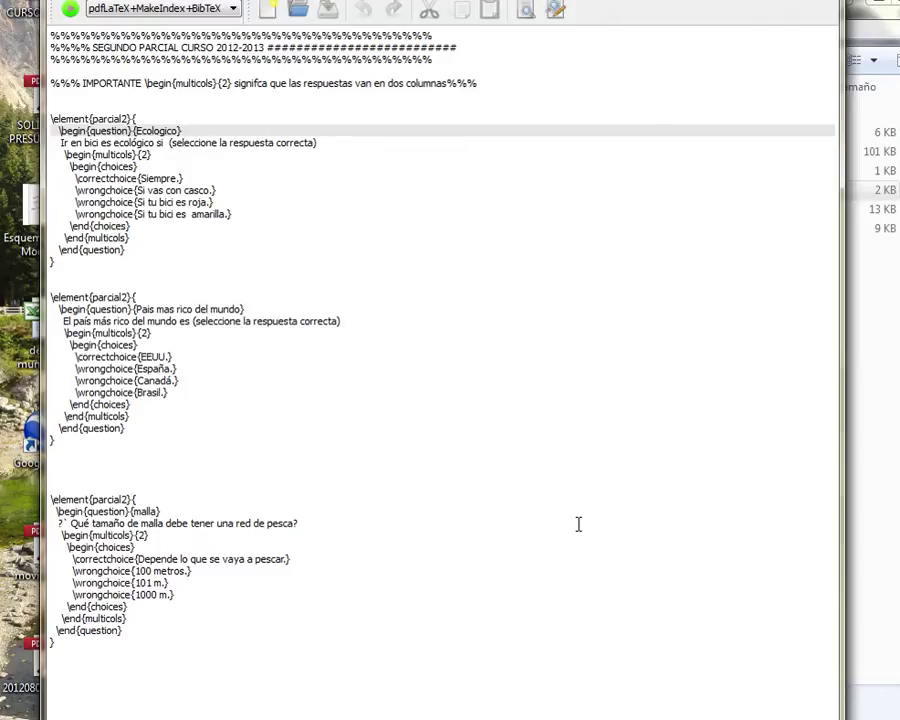
key(Down)
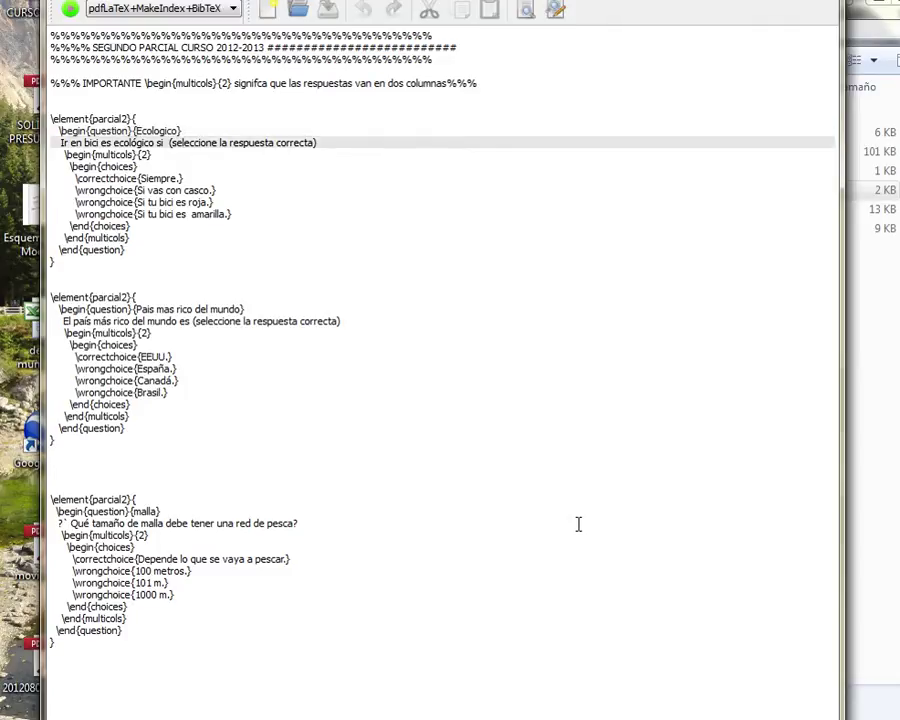
key(Up)
key(Down)
key(Up)
key(Down)
key(Home)
key(Down)
key(Up)
key(Down)
key(shift+End)
key(Home)
key(shift+End)
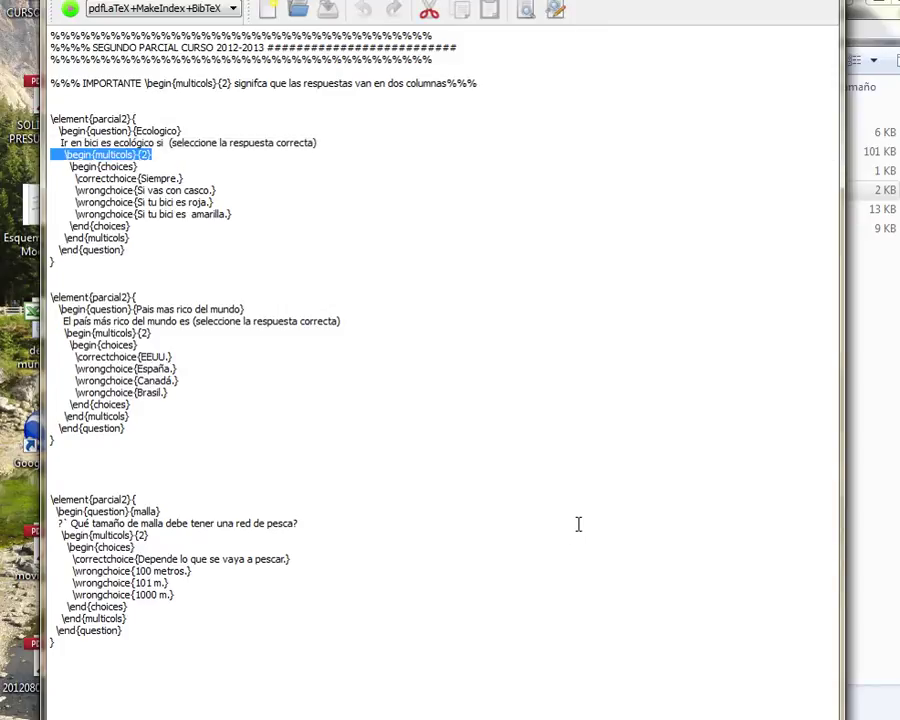
key(Down)
key(Down)
key(Down)
key(Down)
key(Down)
key(Down)
key(Down)
key(Down)
key(Down)
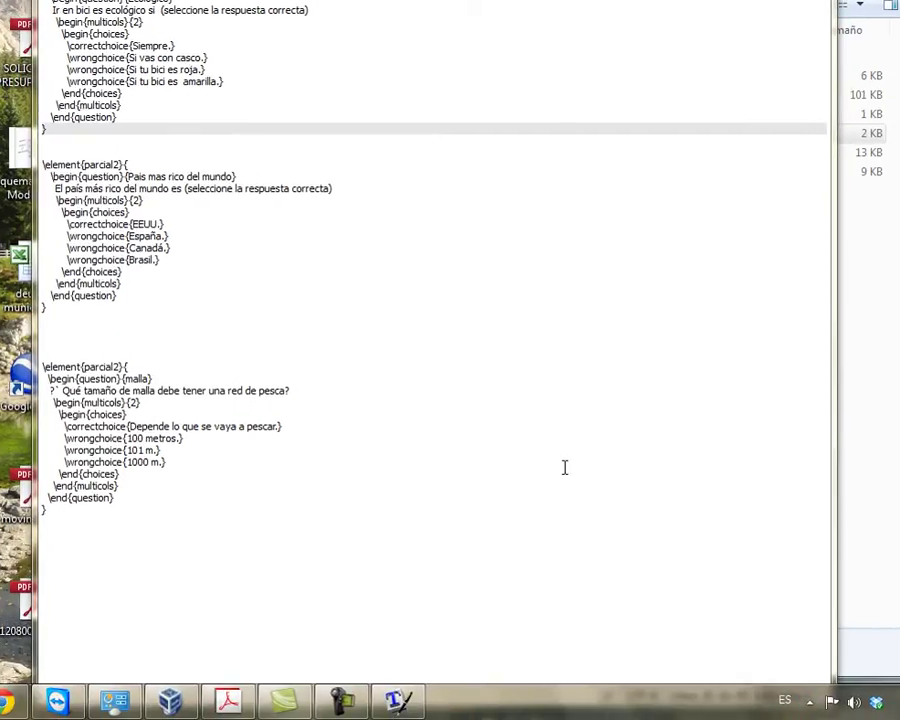
Step: Review the SegundoP questions, from the ?` code to the malla and Pais mas rico headers
key(shift+Right)
key(shift+Right)
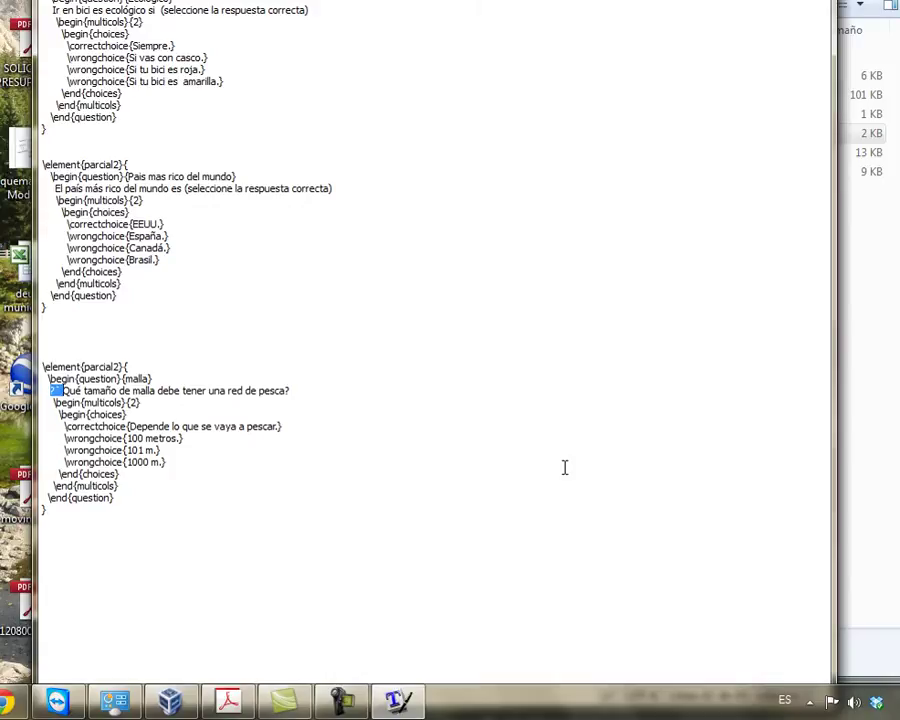
key(Right)
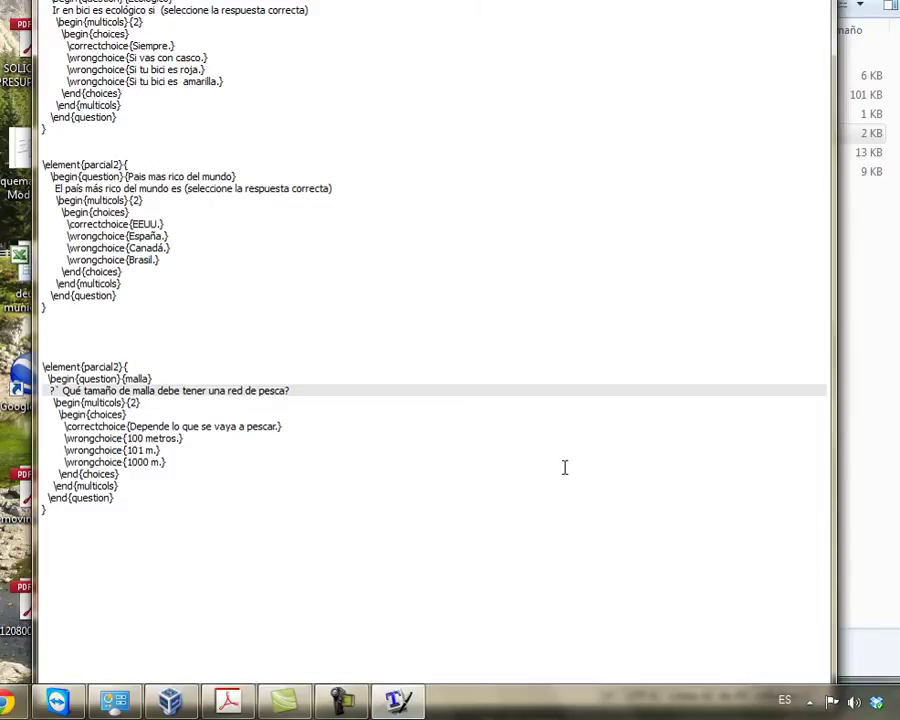
key(Up)
key(Up)
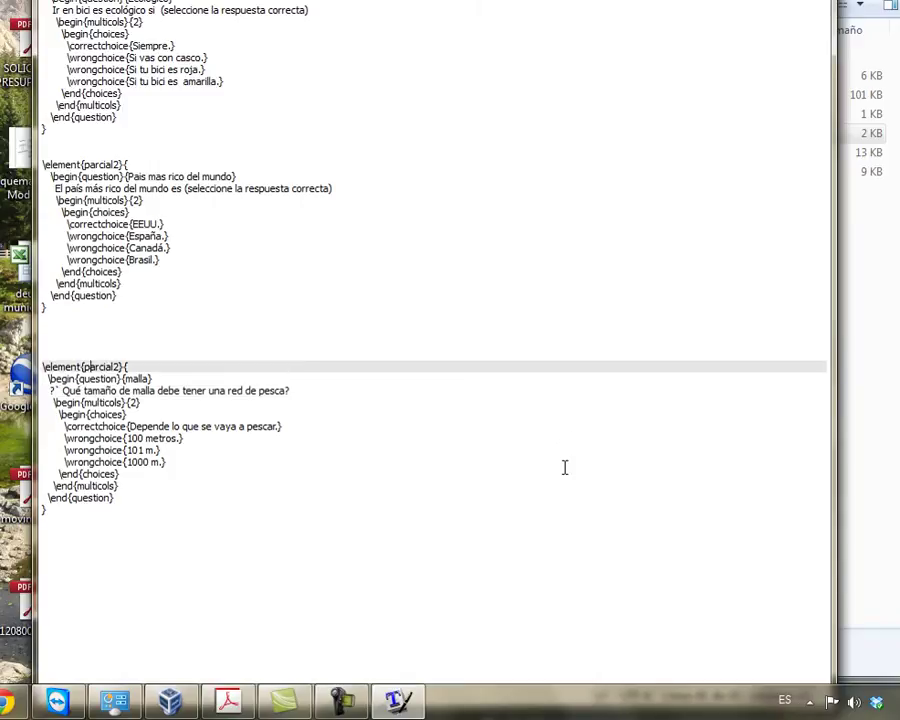
key(Down)
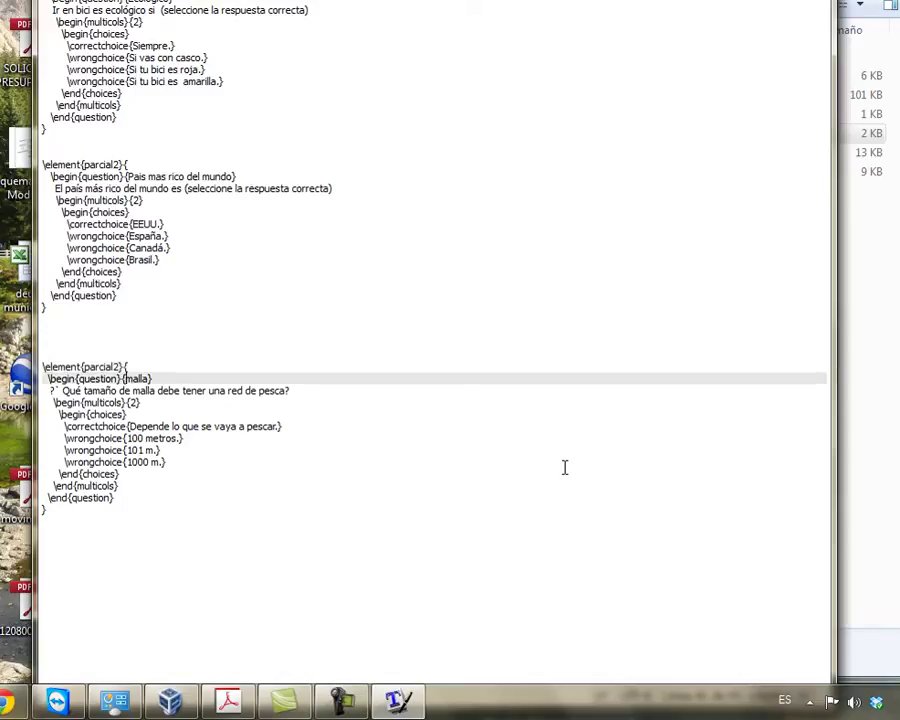
key(Up)
key(Up)
key(Up)
key(Up)
key(Up)
key(Up)
key(Up)
key(Up)
key(Up)
key(Up)
key(Up)
key(Up)
key(Up)
key(Up)
key(Up)
key(Up)
key(Up)
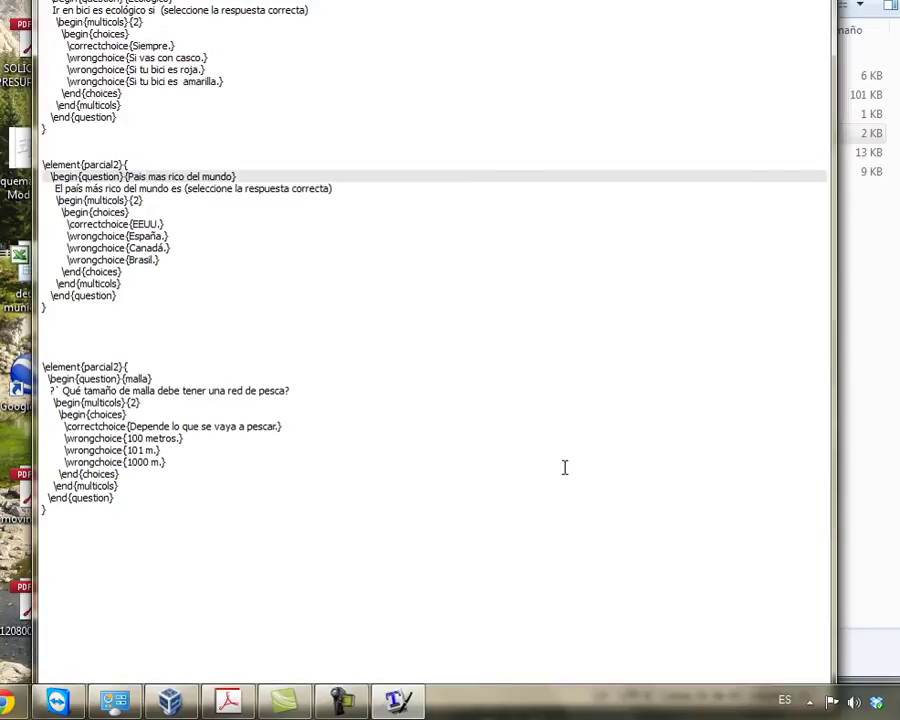
Step: Restore TeXworks to a smaller window and check the Archivo menu
key(super+Down)
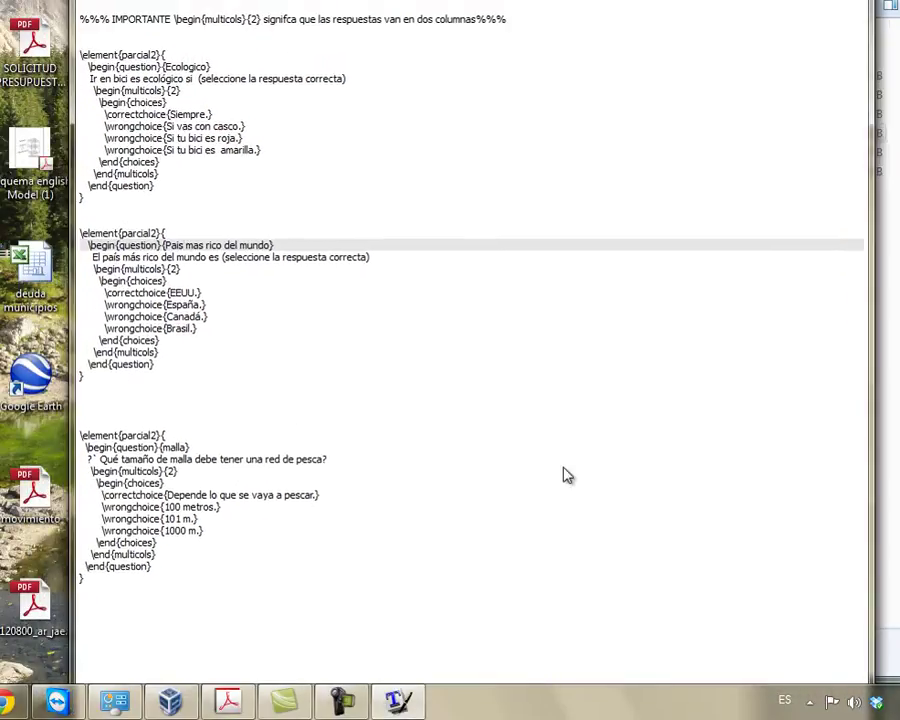
key(alt+a)
key(Down)
key(Down)
key(Down)
key(Down)
key(Down)
key(Down)
key(Down)
key(Escape)
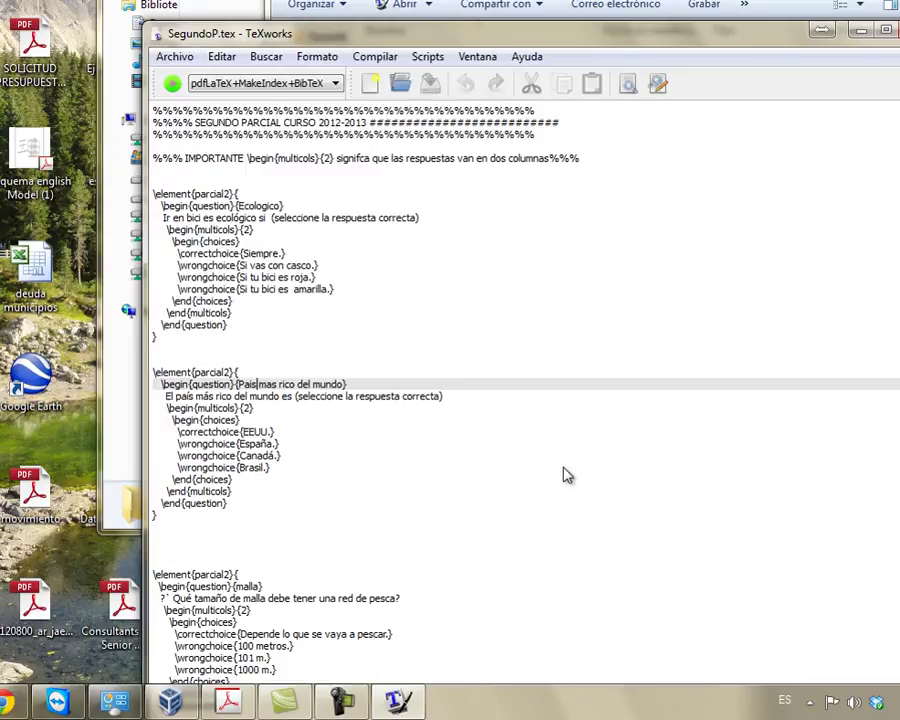
Step: Close TeXworks and open PRUEBA Corrector_alumnos_para_AMC.csv in Excel
key(alt+F4)
key(Up)
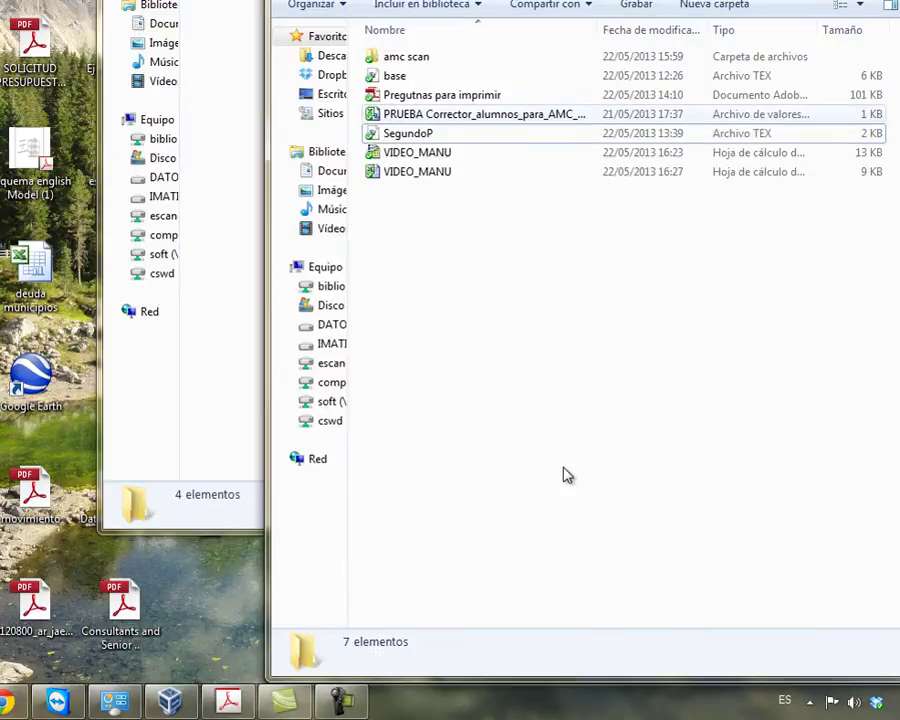
key(Return)
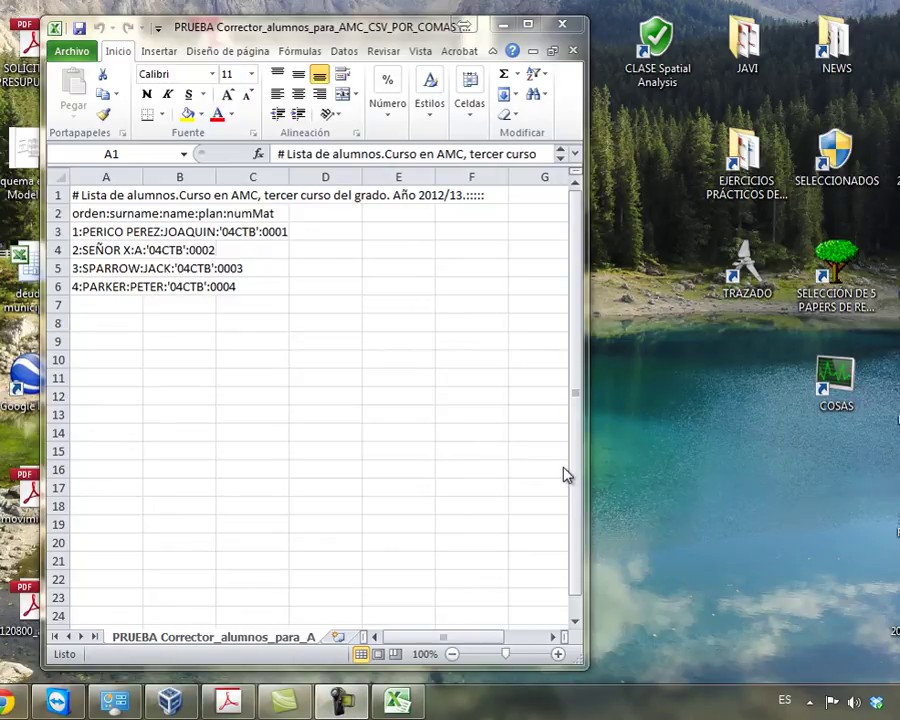
Step: Autofit column A and check header row A2 against the first student row
key(alt+h)
key(o)
key(i)
key(Down)
key(Down)
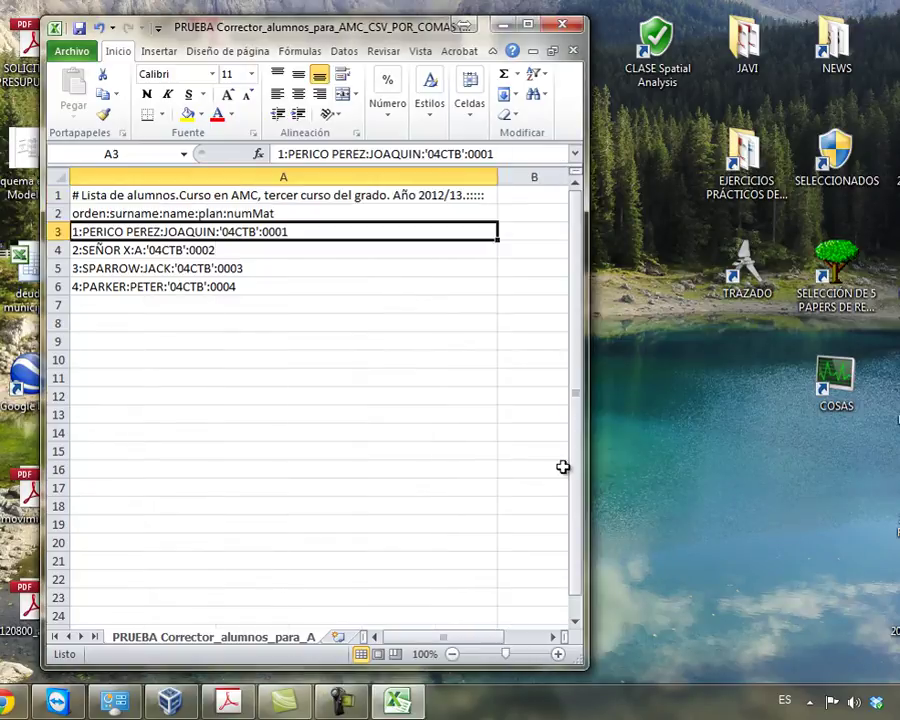
key(Up)
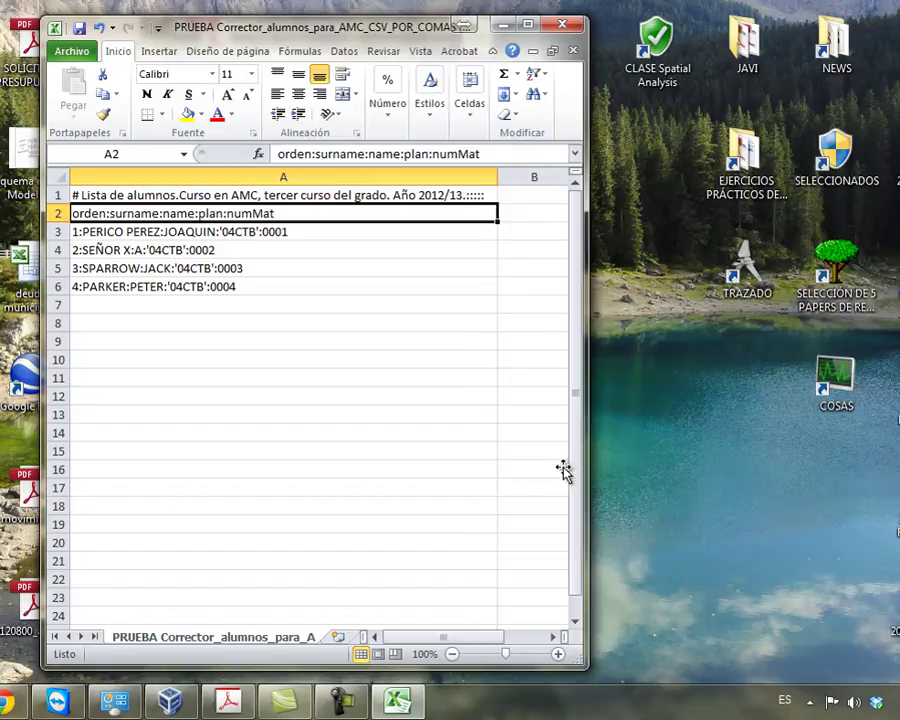
key(Down)
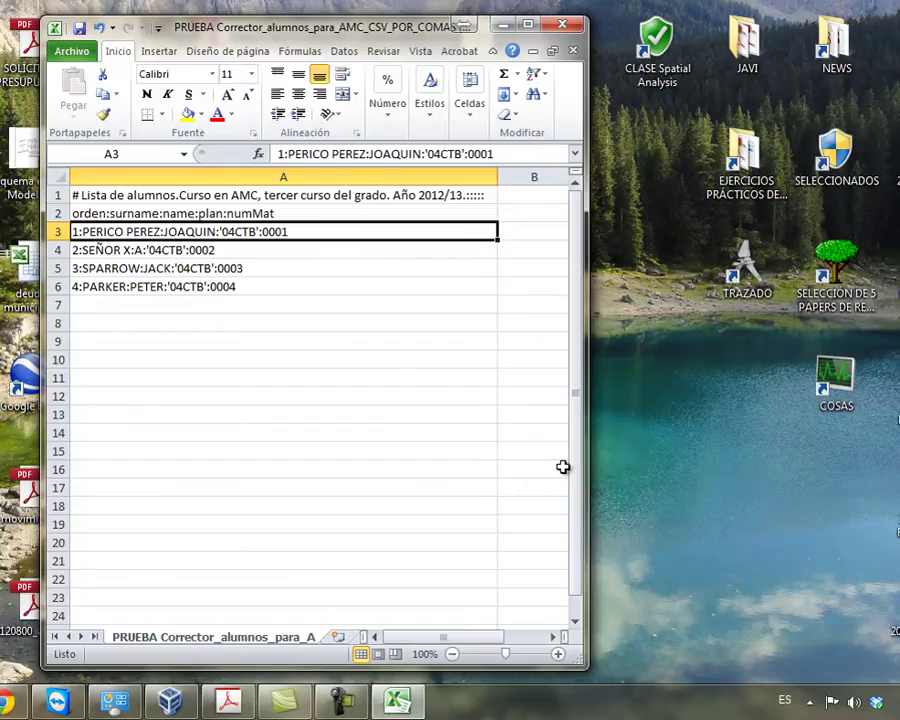
key(Up)
key(Down)
key(Down)
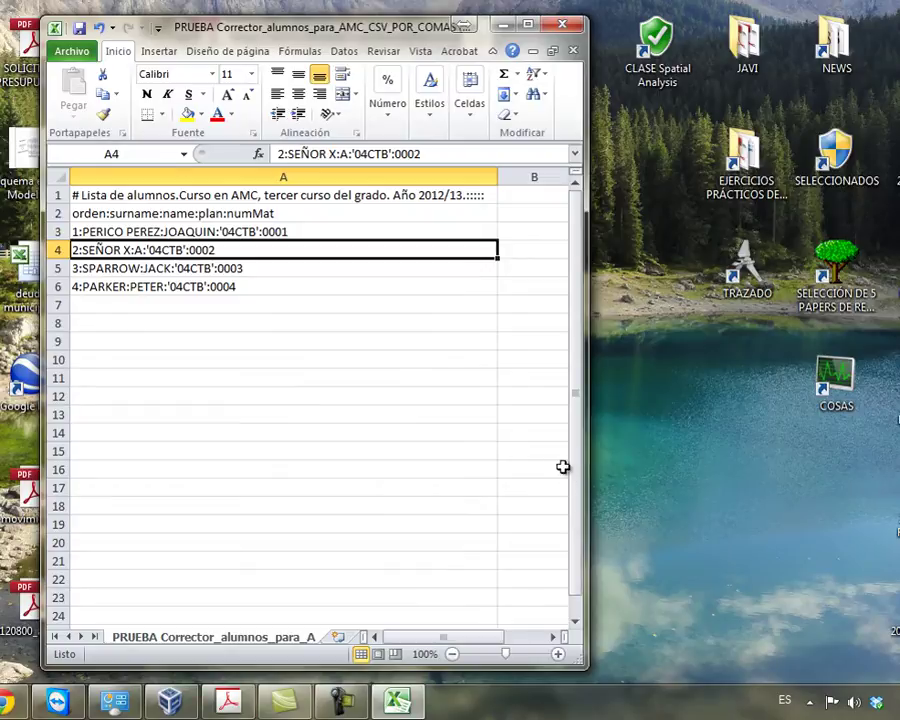
Step: Widen the Excel window to reveal empty columns B–D and move to cell C2
click(283, 177)
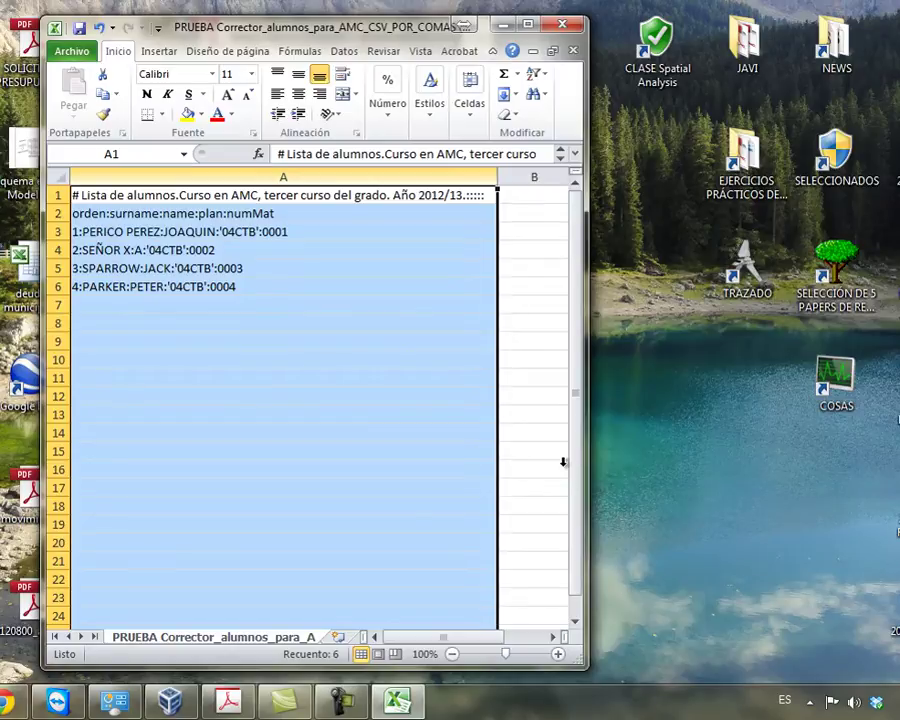
double_click(563, 467)
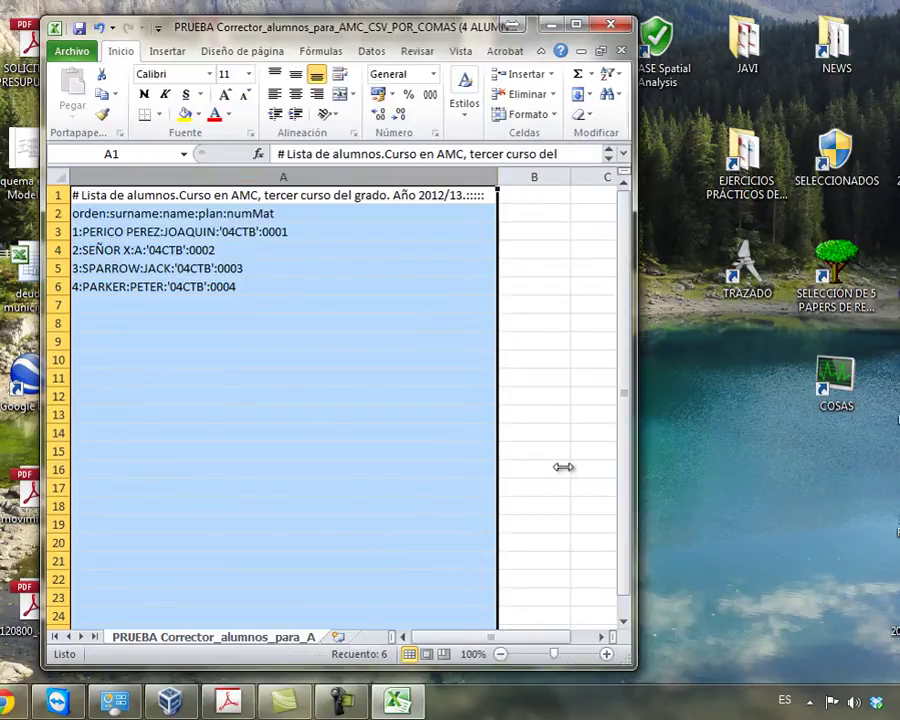
key(Right)
key(Down)
key(Down)
scroll(563, 467, down, 1)
scroll(563, 467, up, 1)
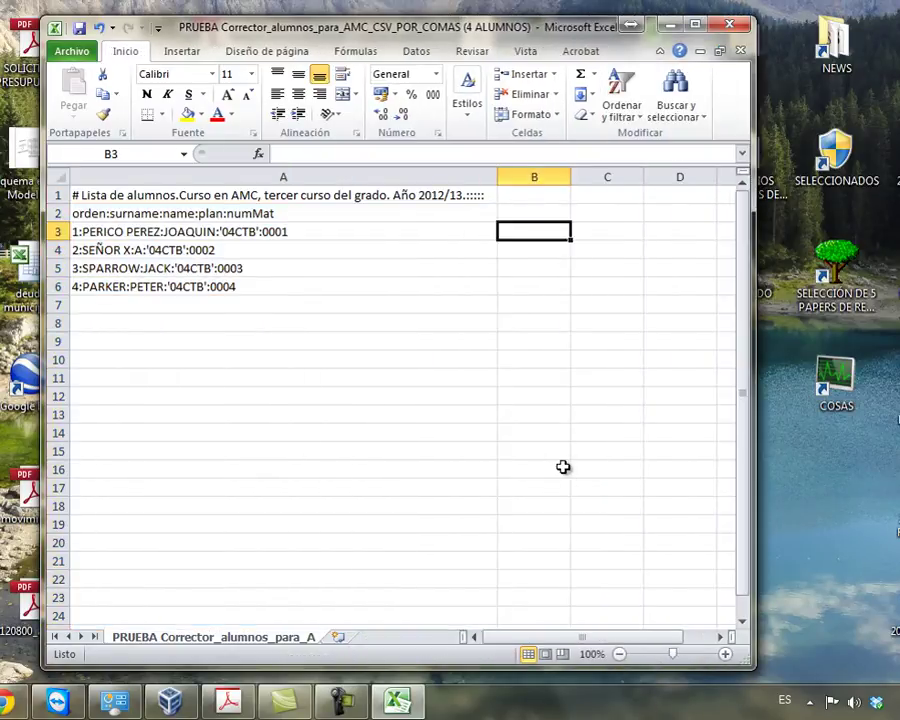
key(Up)
key(Right)
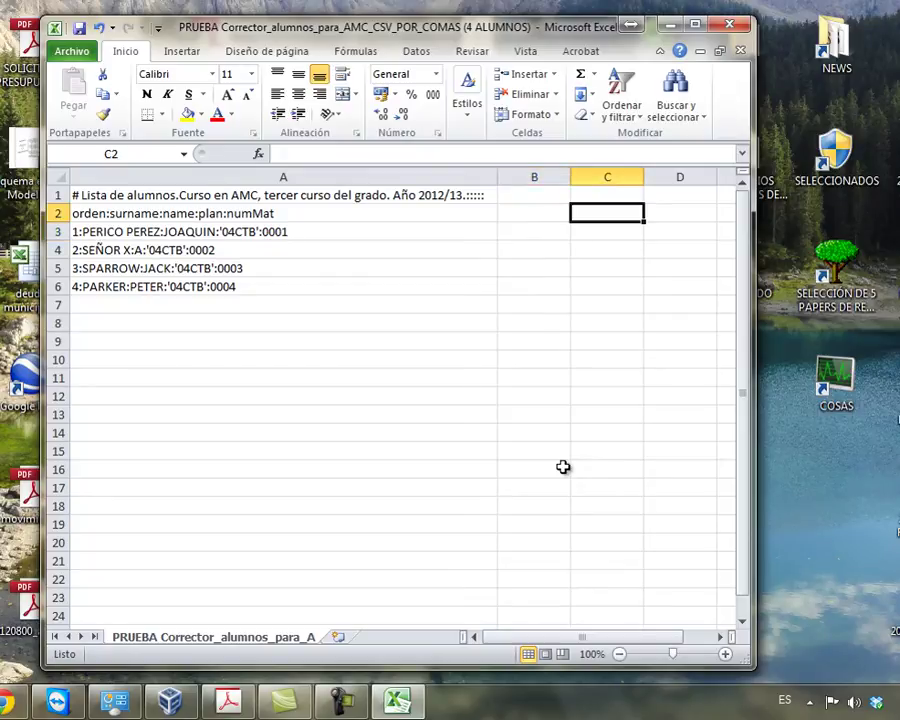
Step: Enter PEDRO in C2 and 0001 in D2
text(PE)
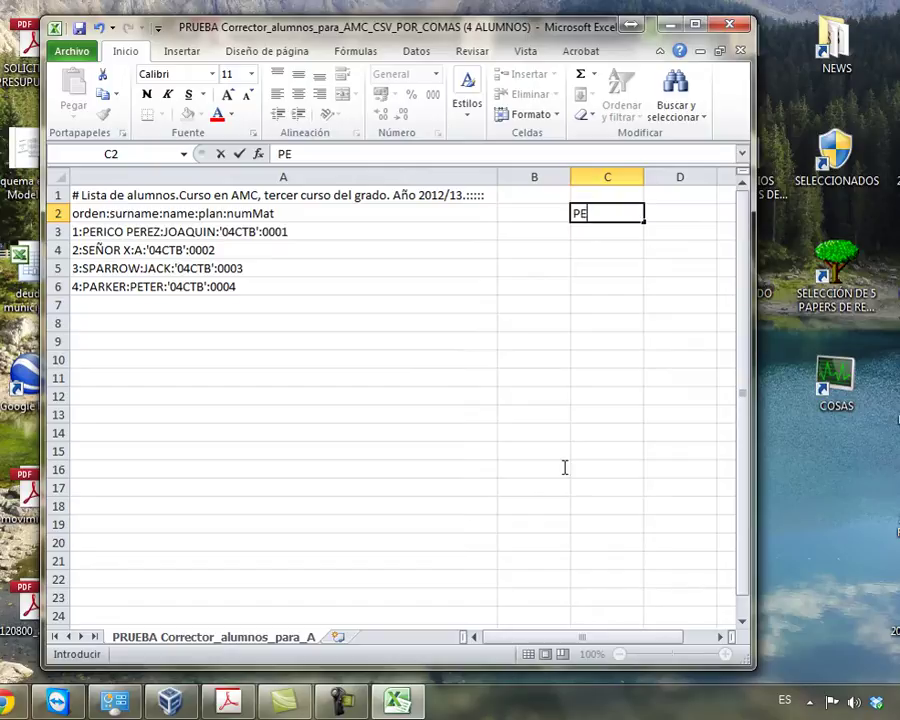
text(DRO)
key(Return)
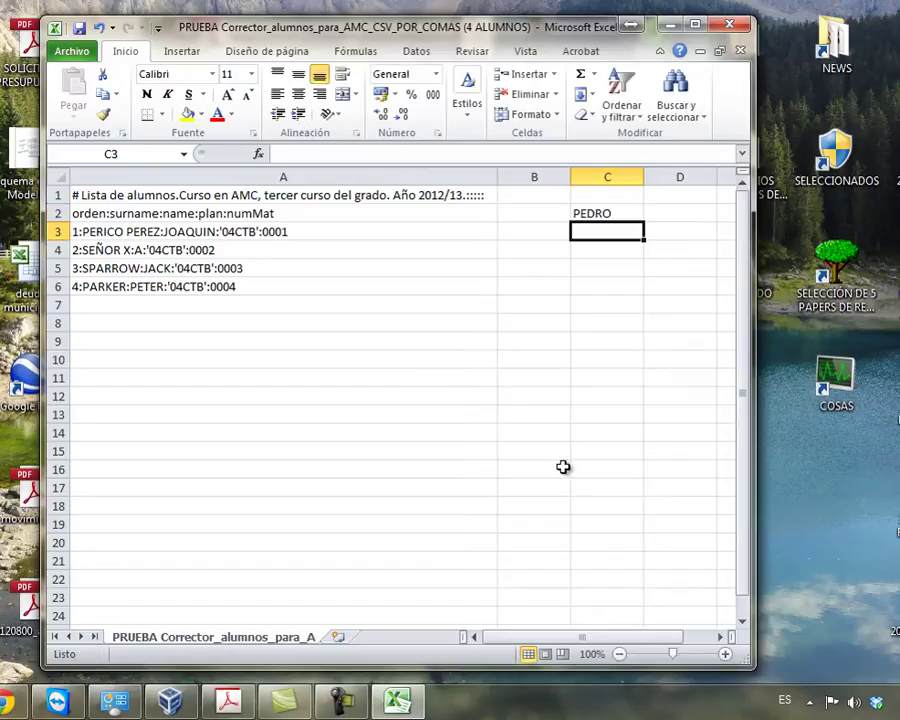
key(Up)
key(Right)
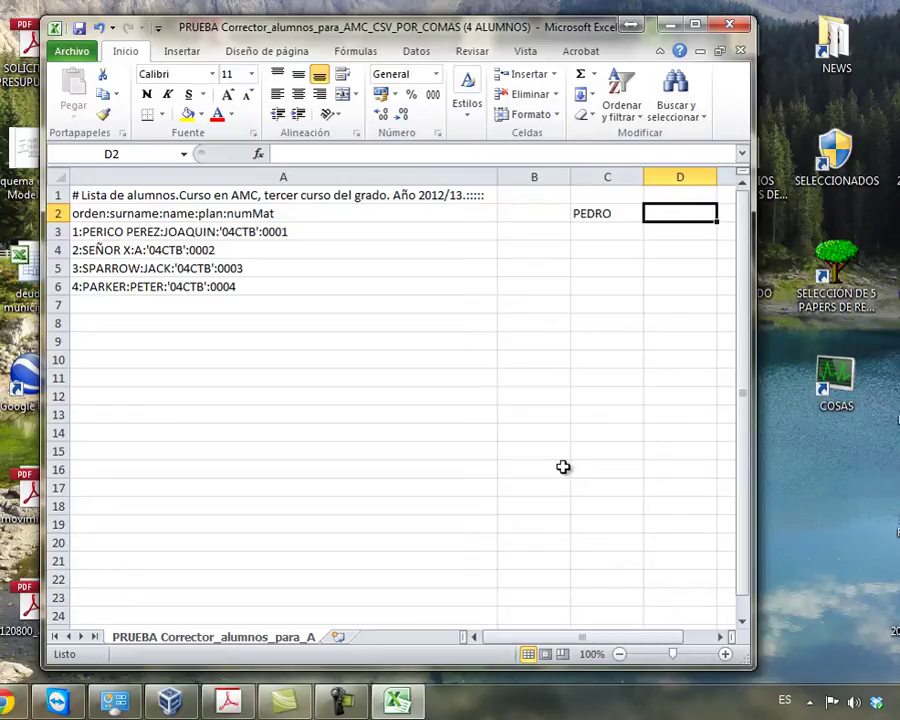
text(0001)
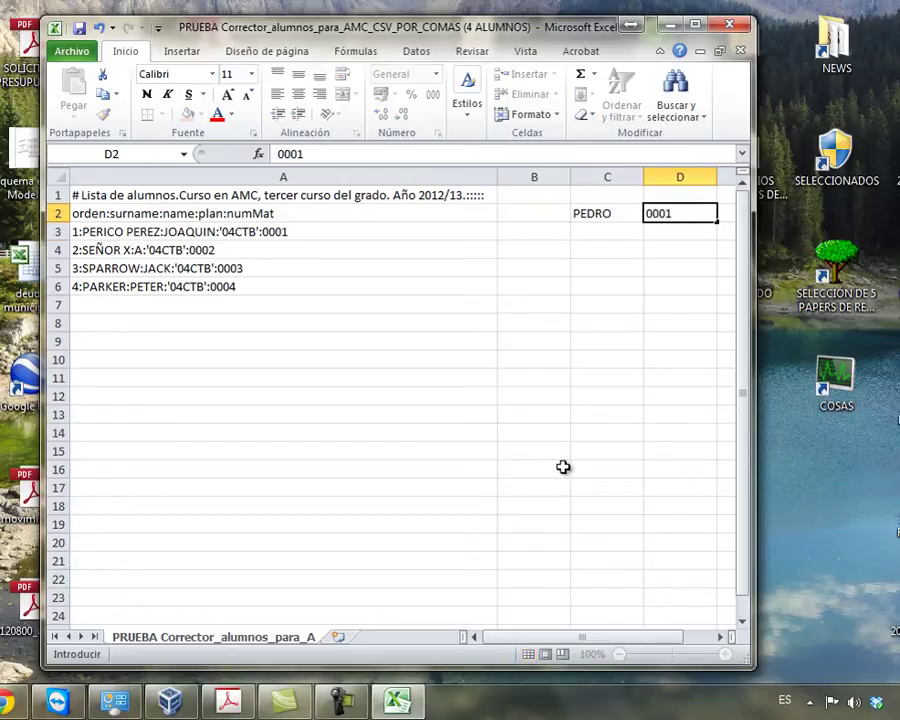
key(Return)
Step: Set cell D2's number format to Texto
key(Up)
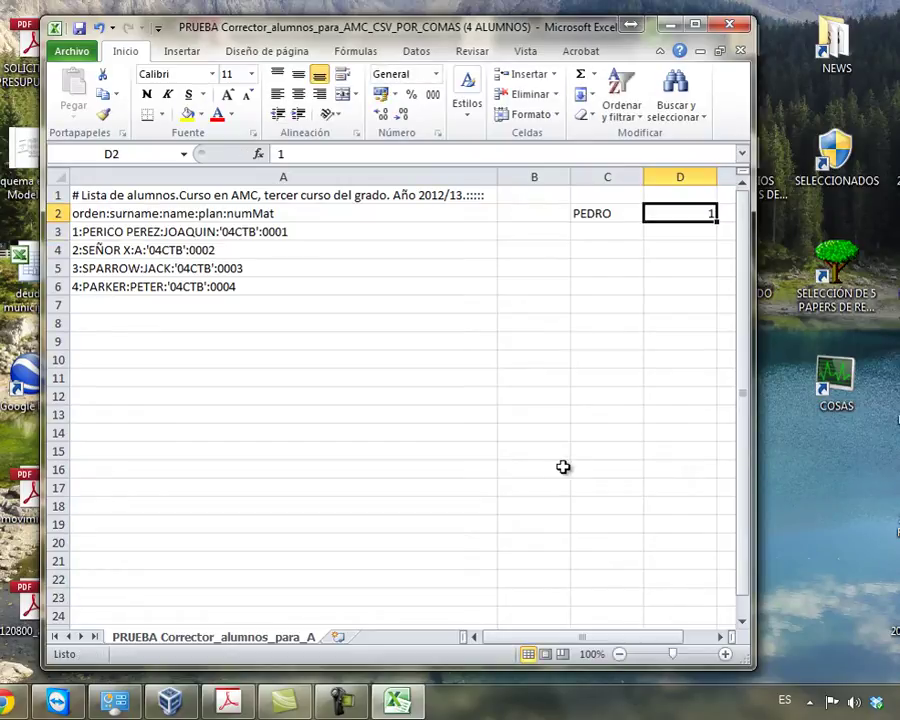
key(shift+F10)
key(Up)
key(Up)
key(Up)
key(Up)
key(Up)
key(Down)
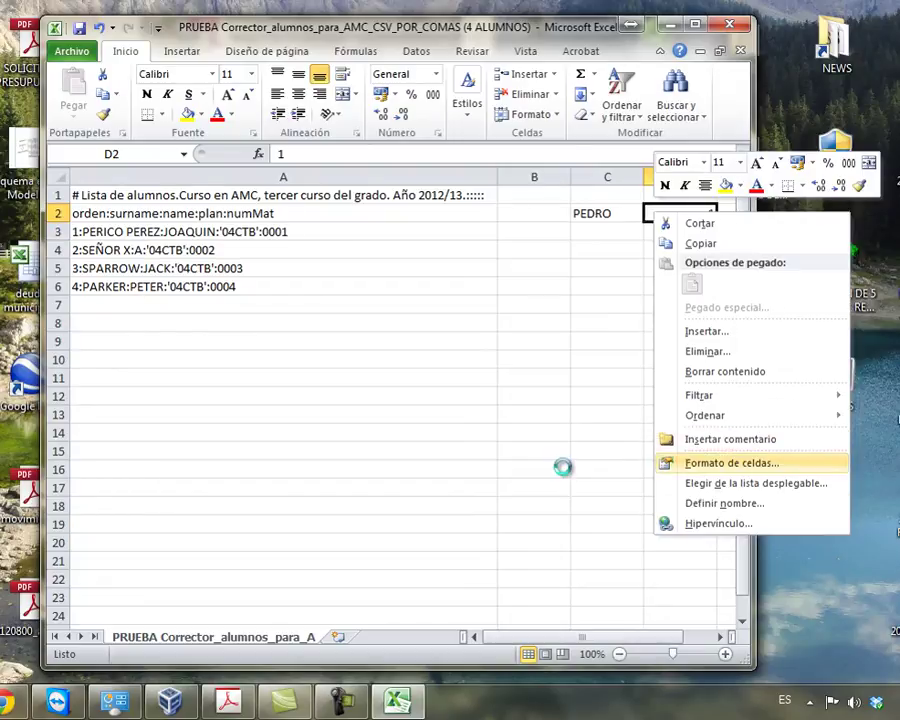
key(Return)
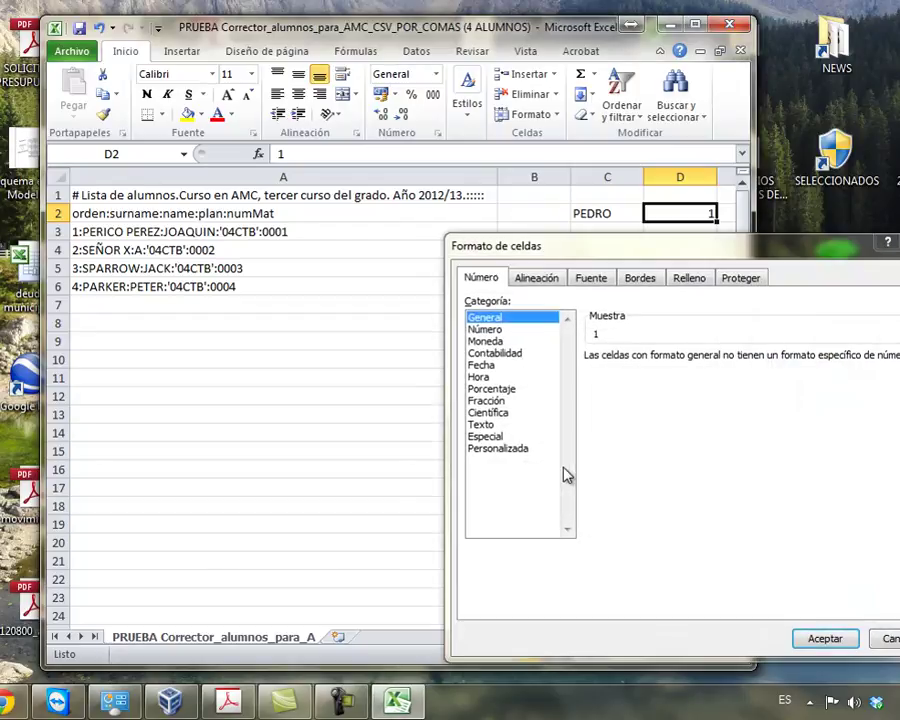
key(t)
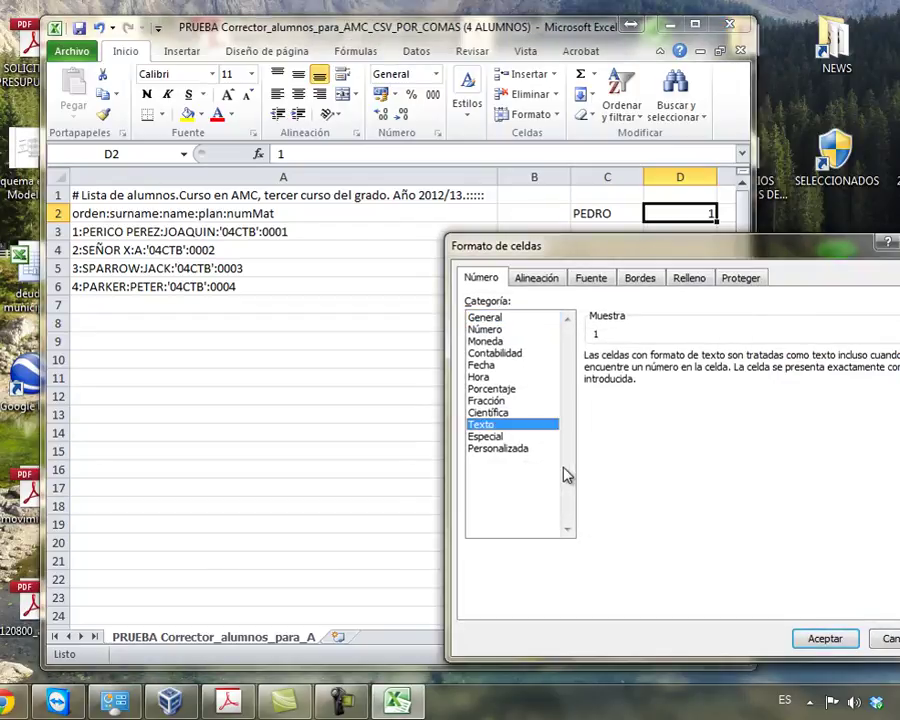
key(Return)
Step: Re-enter D2 as 0001 so the leading zeros are kept as text
key(F2)
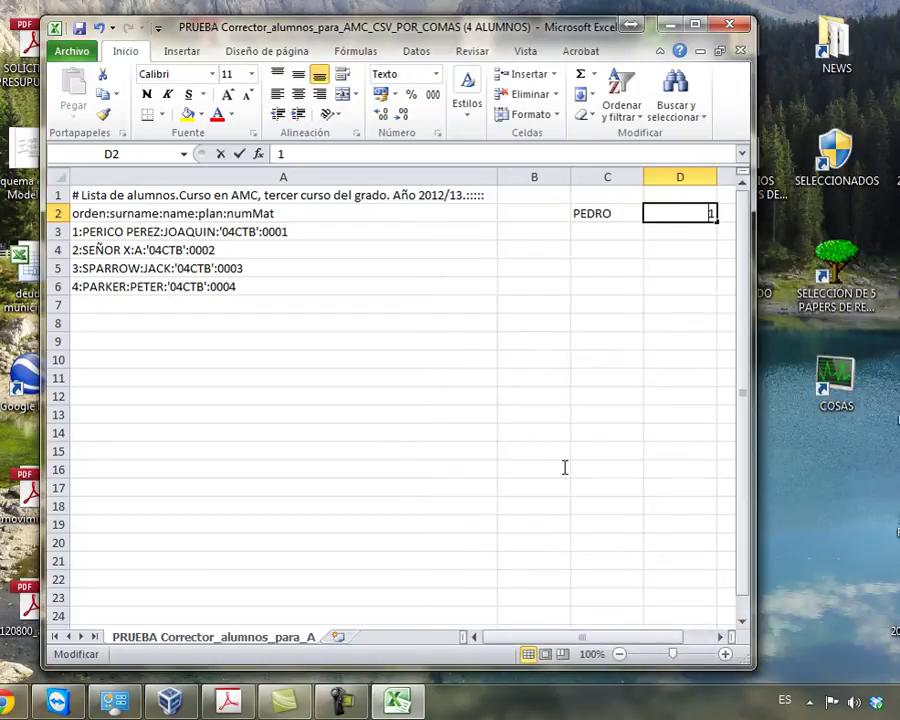
key(Home)
text(000)
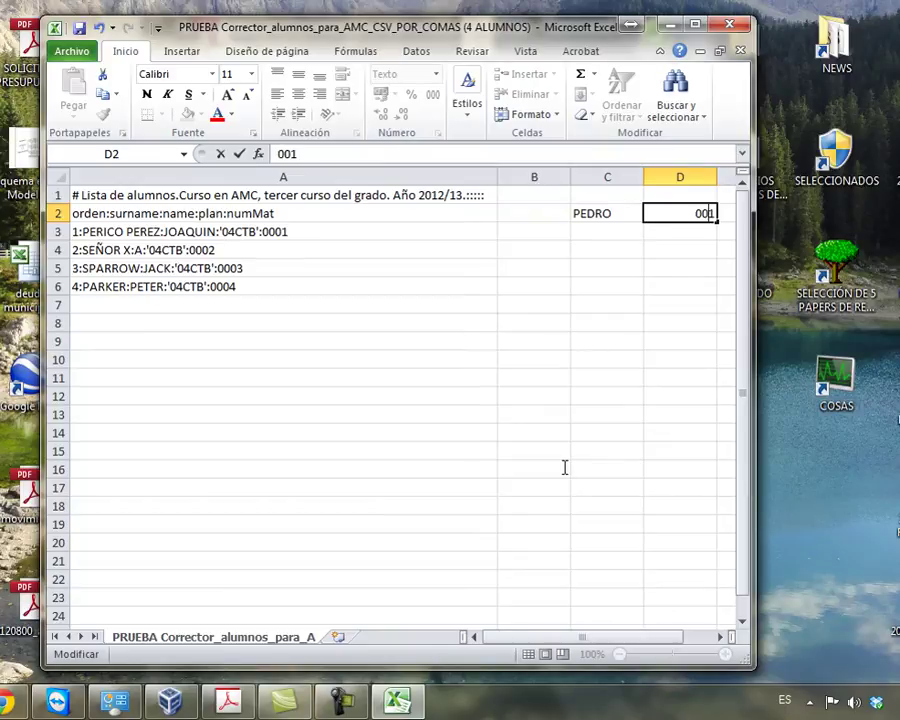
key(Return)
key(Return)
key(Up)
key(Up)
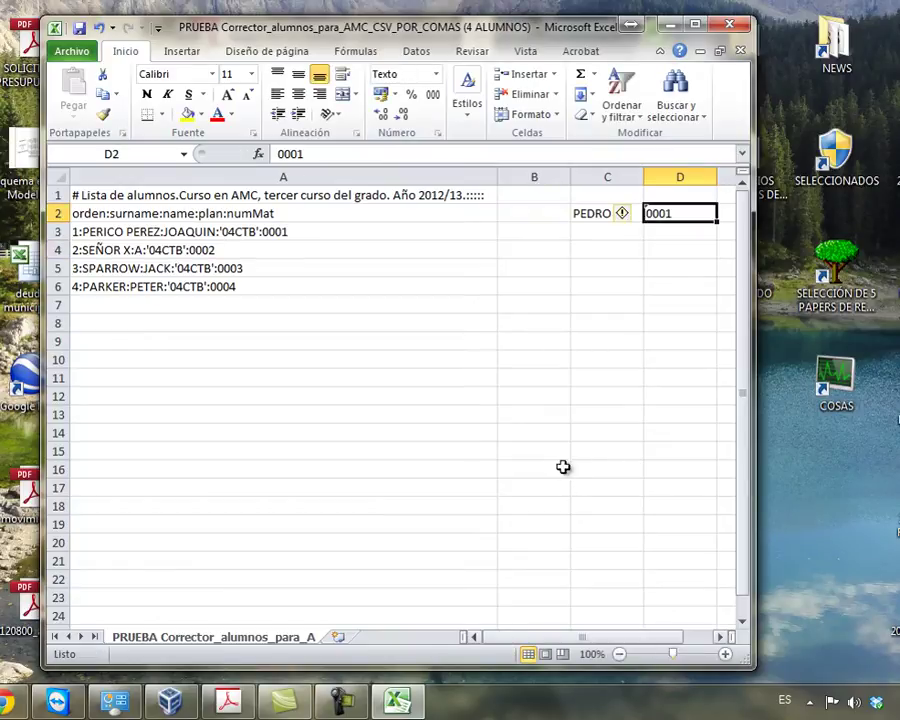
scroll(565, 472, right, 1)
scroll(565, 474, left, 1)
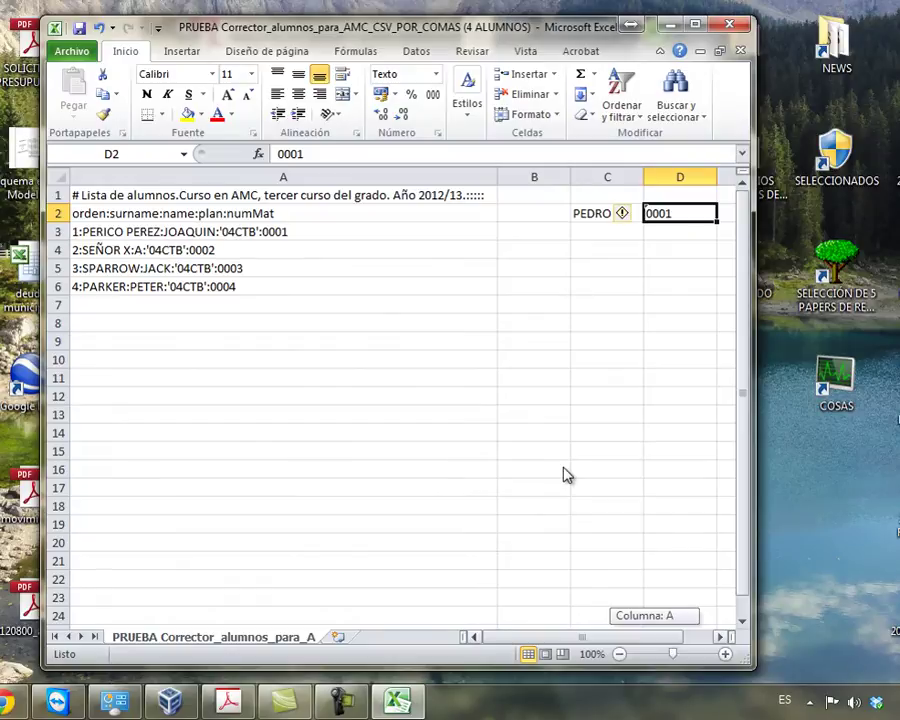
key(Left)
key(Left)
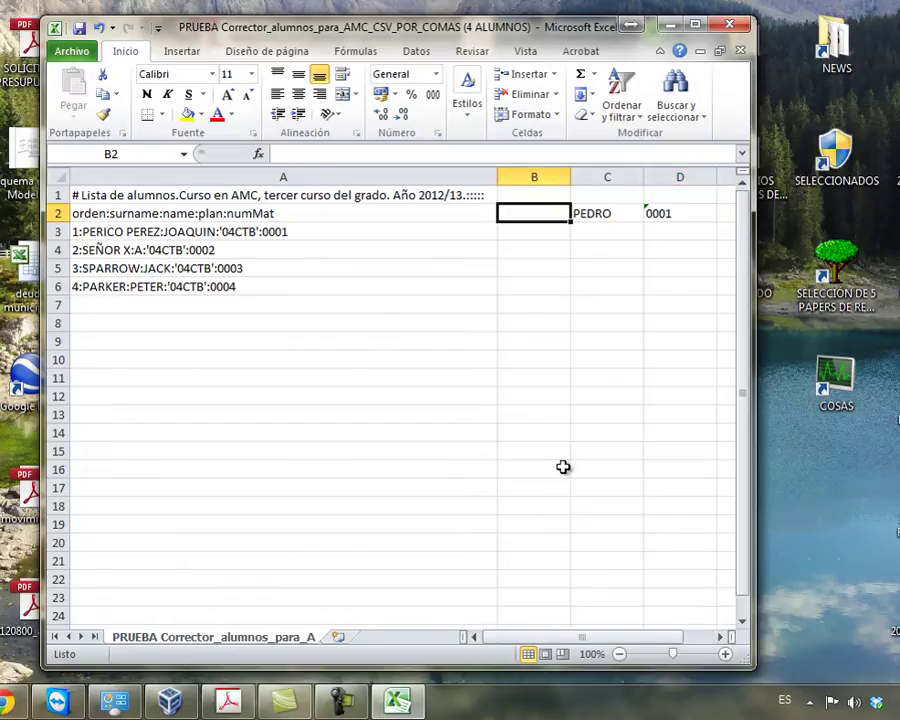
Step: Enter =CONCATENAR(C2;":";D2) in B2 to show PEDRO:0001
text(=COCN)
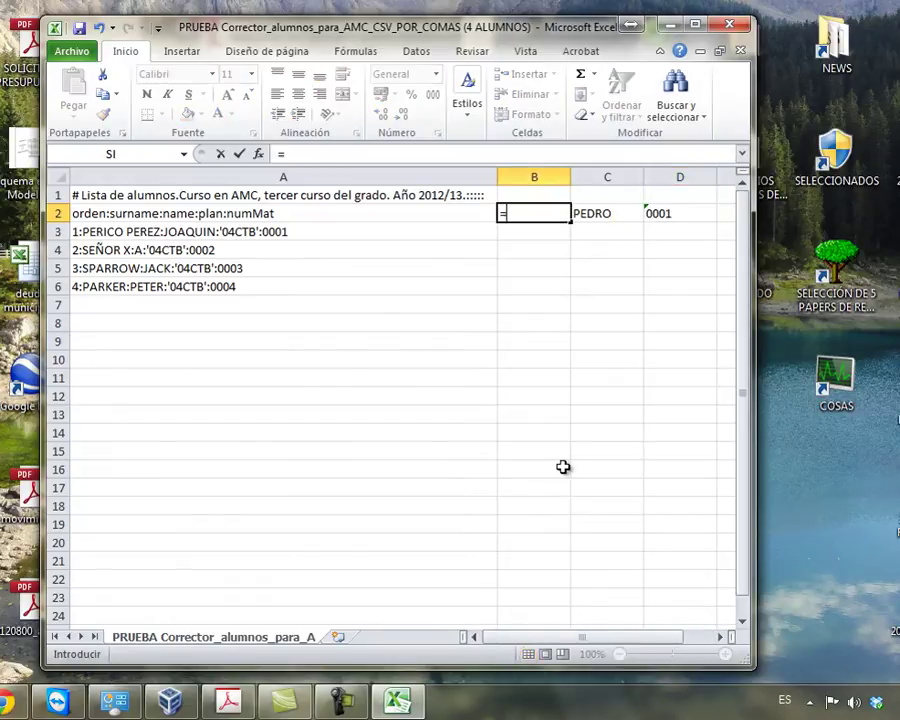
key(BackSpace)
key(BackSpace)
text(NCATENAR)
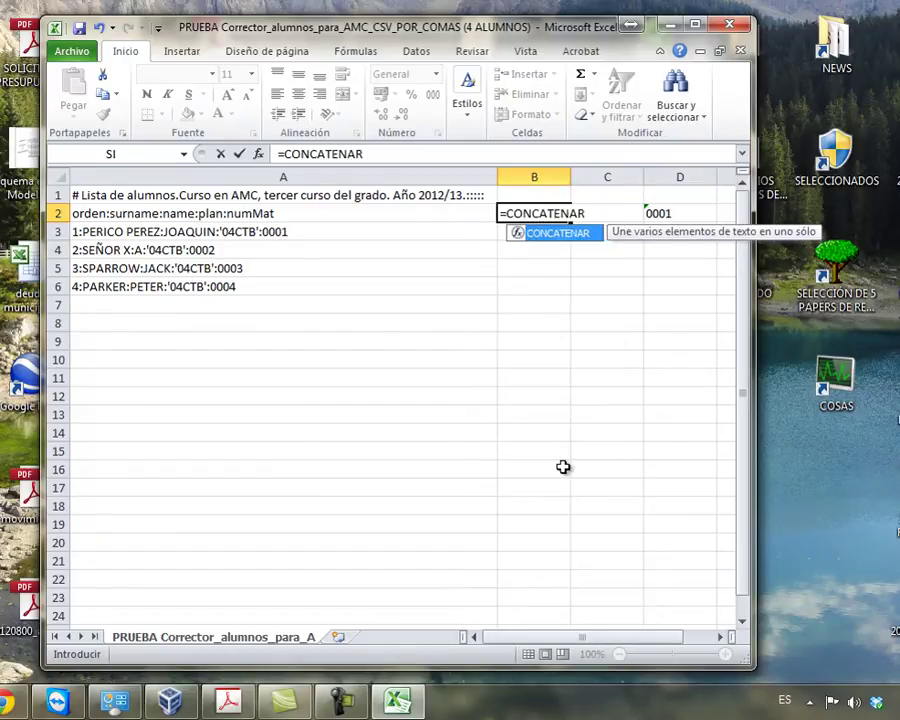
text(()
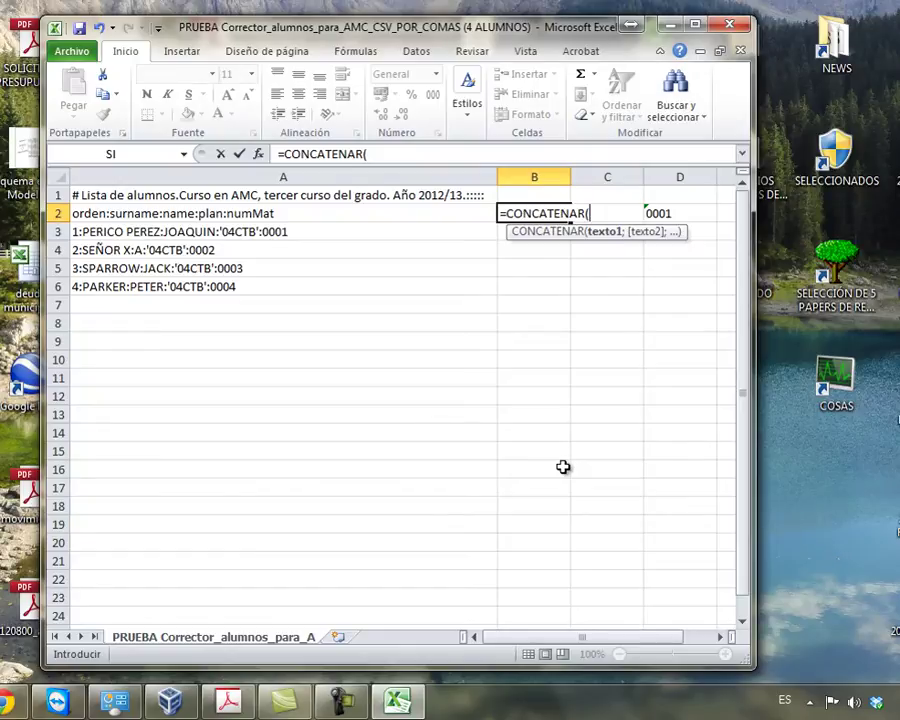
text(C2)
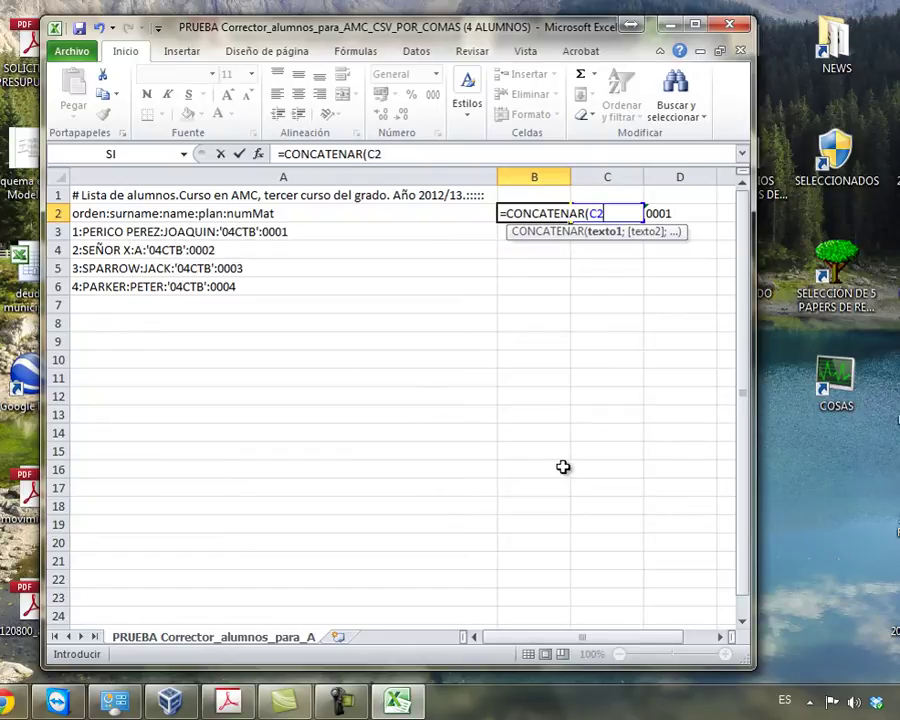
text(;)
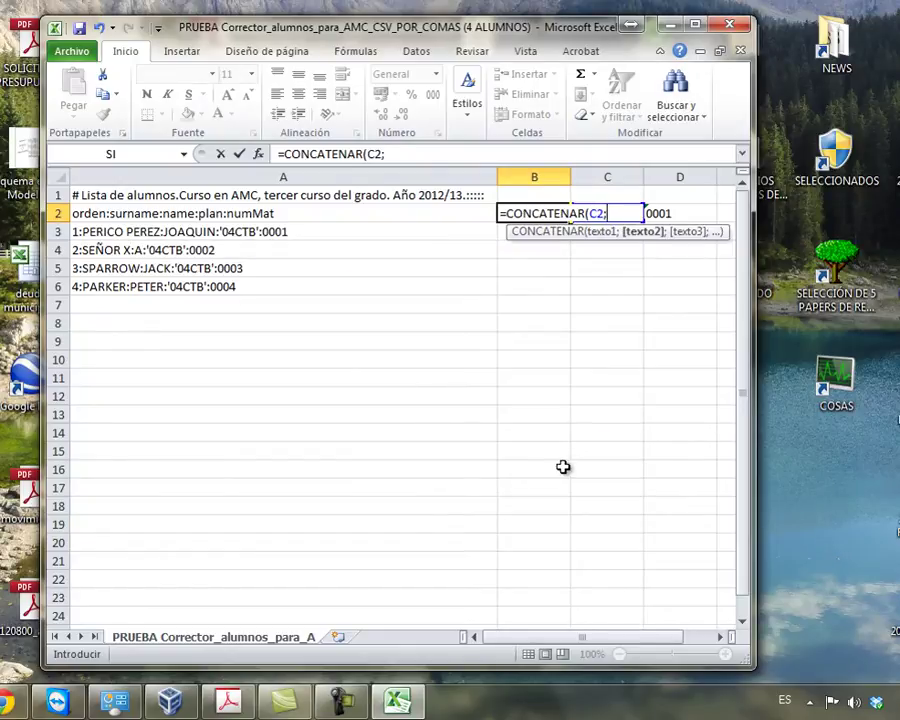
text(":";)
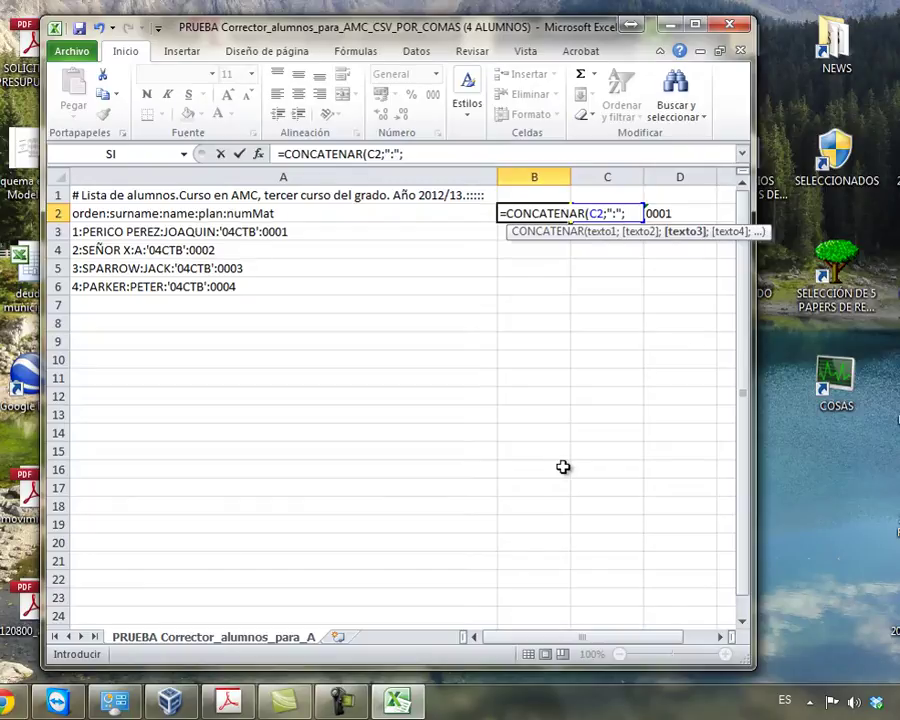
key(Right)
key(Right)
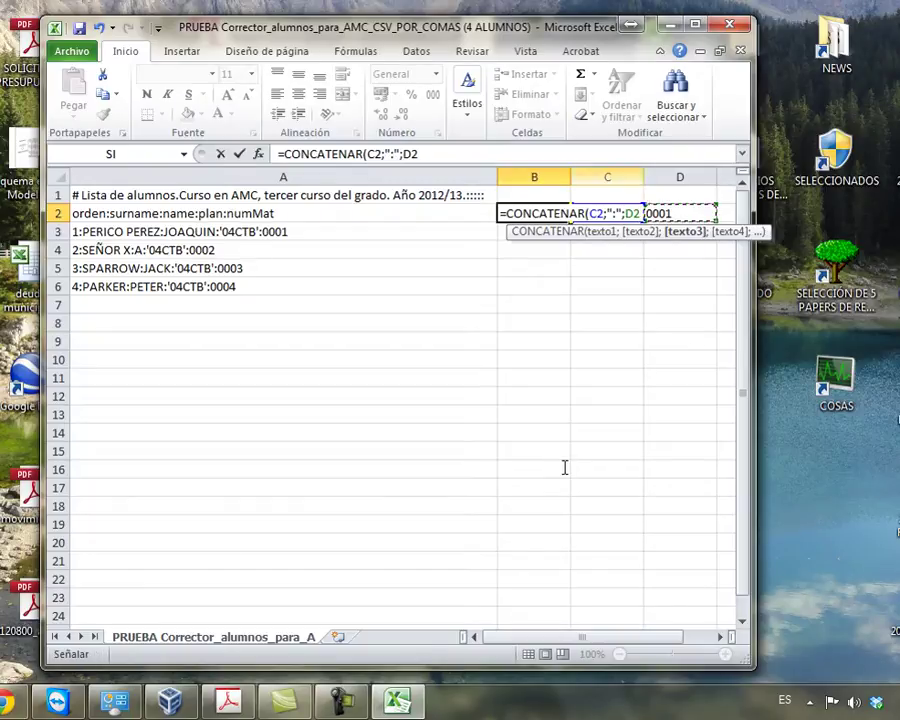
key(F2)
text())
key(Return)
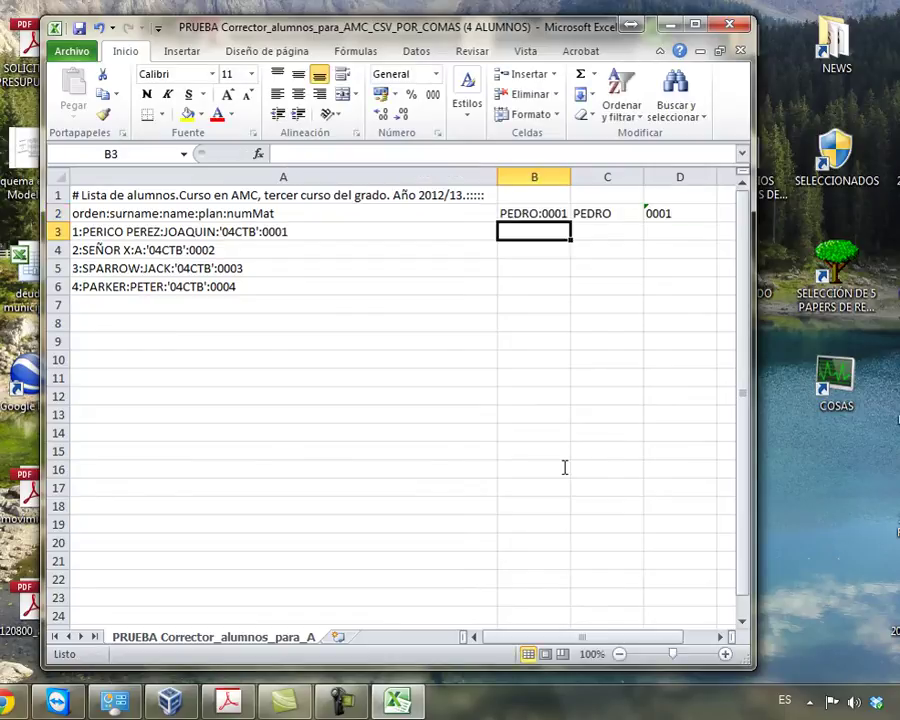
Step: Widen column B so PEDRO:0001 fits
click(607, 177)
drag(571, 177, 645, 177)
drag(563, 466, 564, 466)
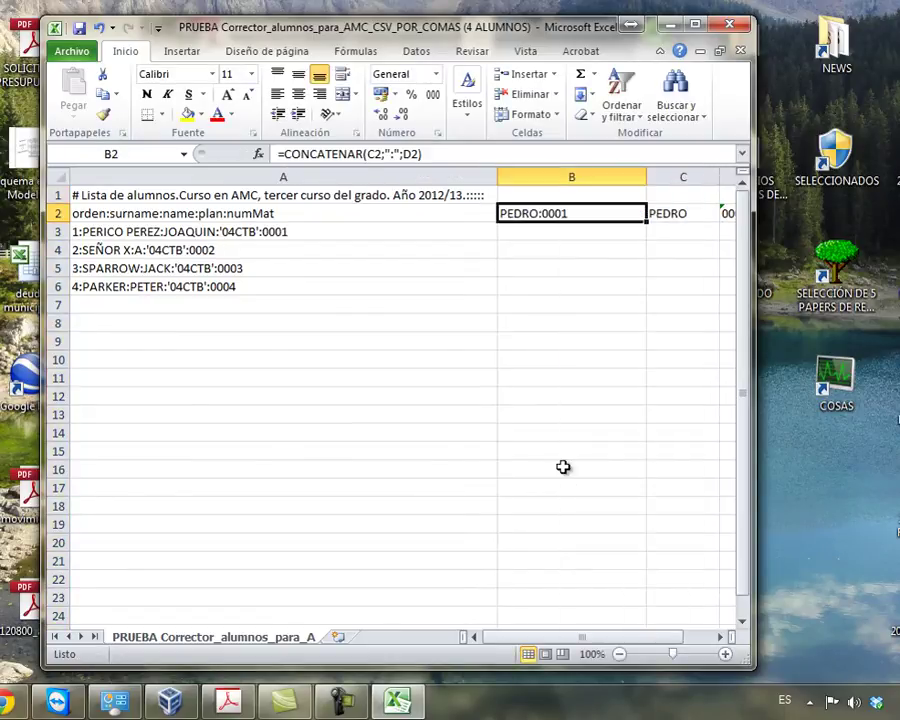
click(563, 462)
right_click(565, 475)
key(c)
right_click(563, 475)
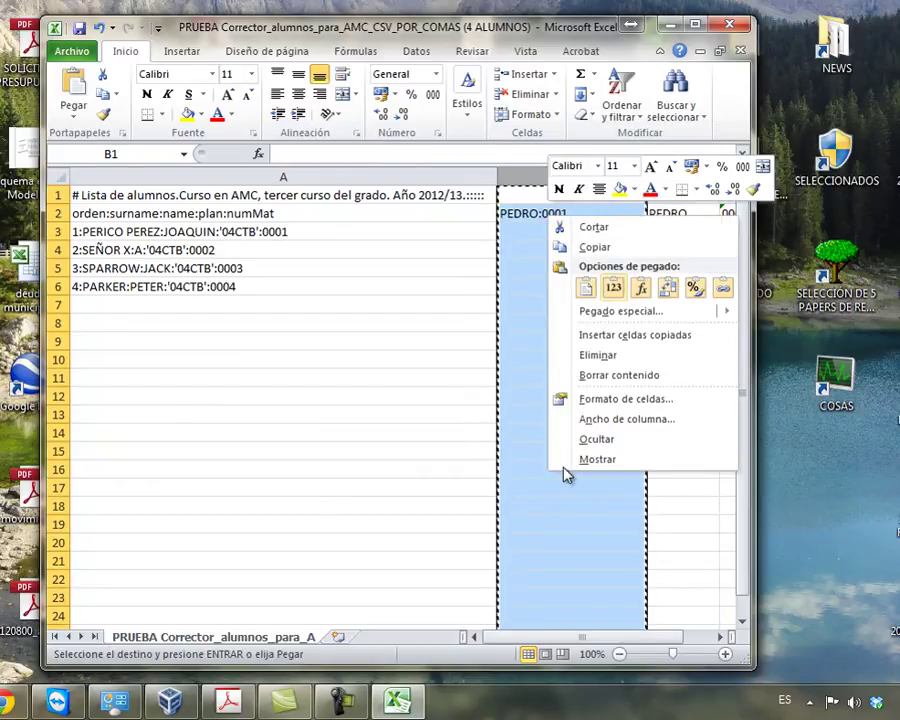
key(v)
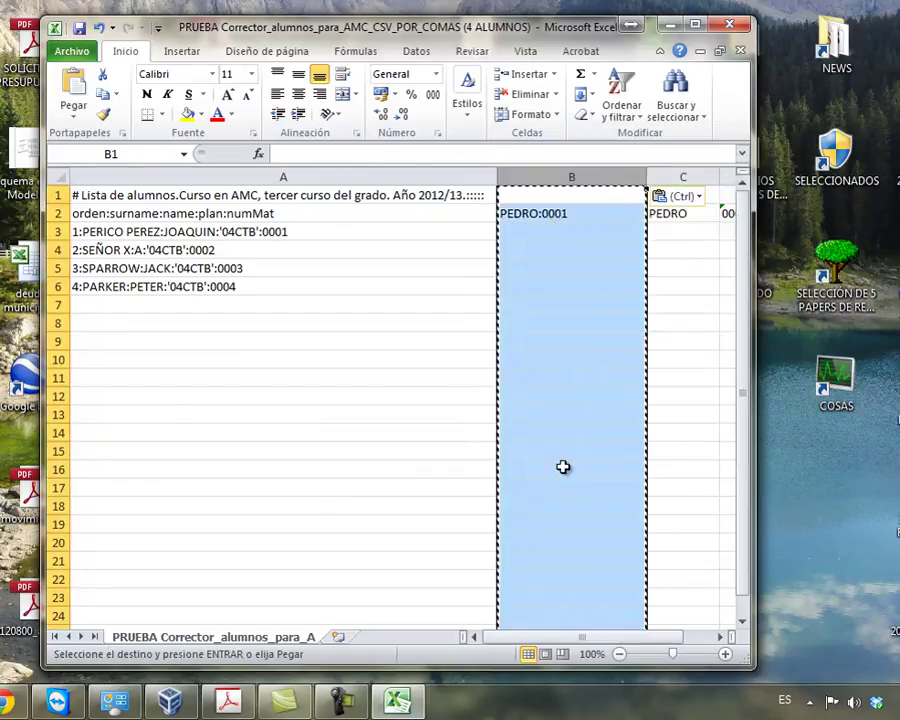
key(Down)
key(Down)
key(Down)
key(Down)
key(Down)
key(Down)
key(Escape)
key(Up)
key(Up)
key(Up)
key(Up)
key(Up)
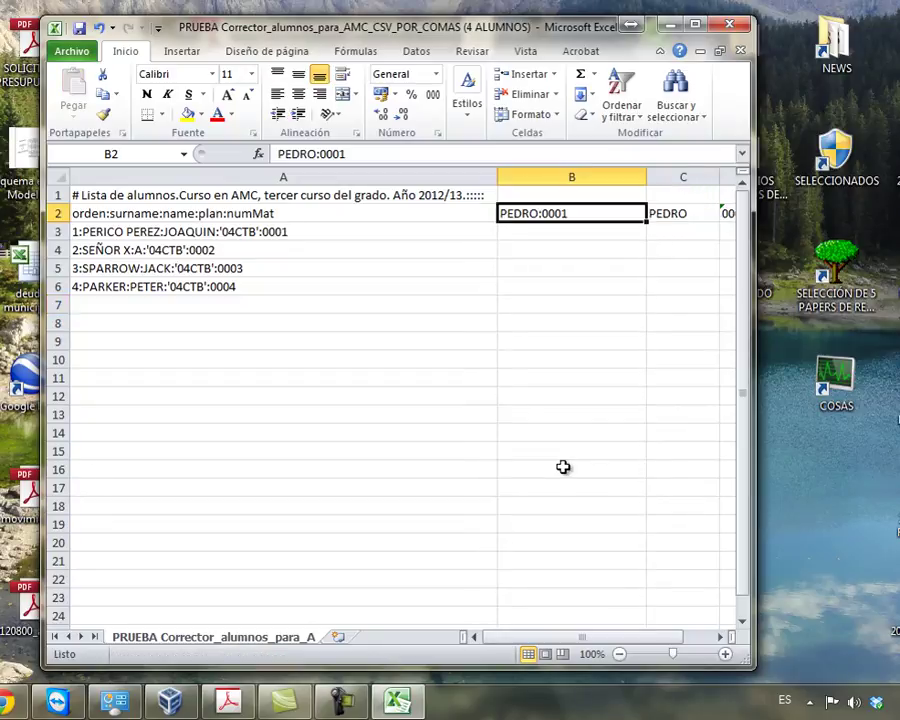
key(ctrl+space)
key(shift+Right)
key(shift+Right)
key(shift+Right)
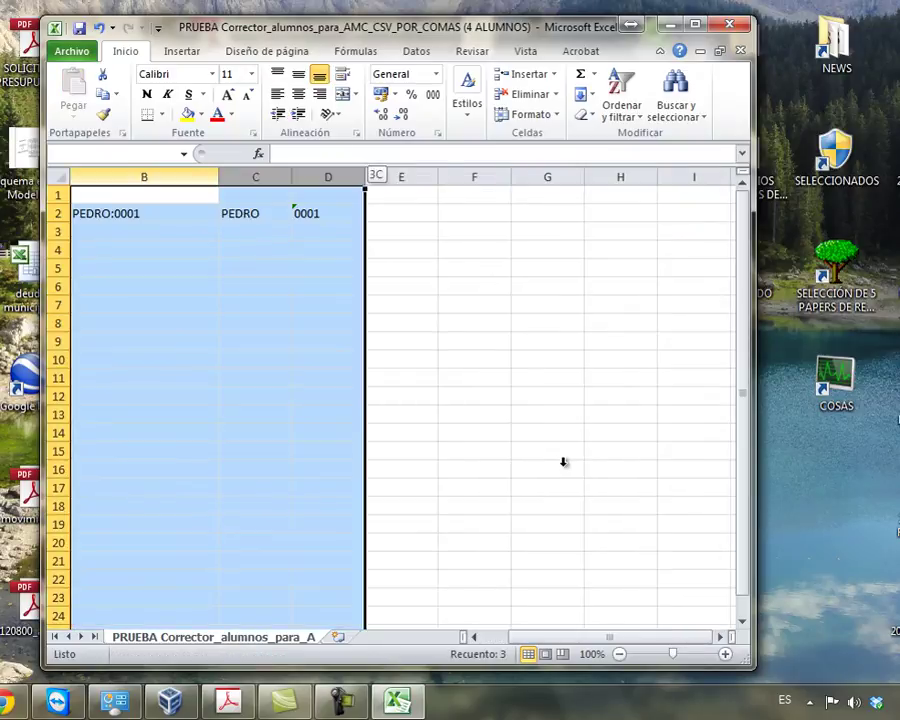
key(Menu)
key(Down)
key(Down)
key(Down)
key(Down)
key(Down)
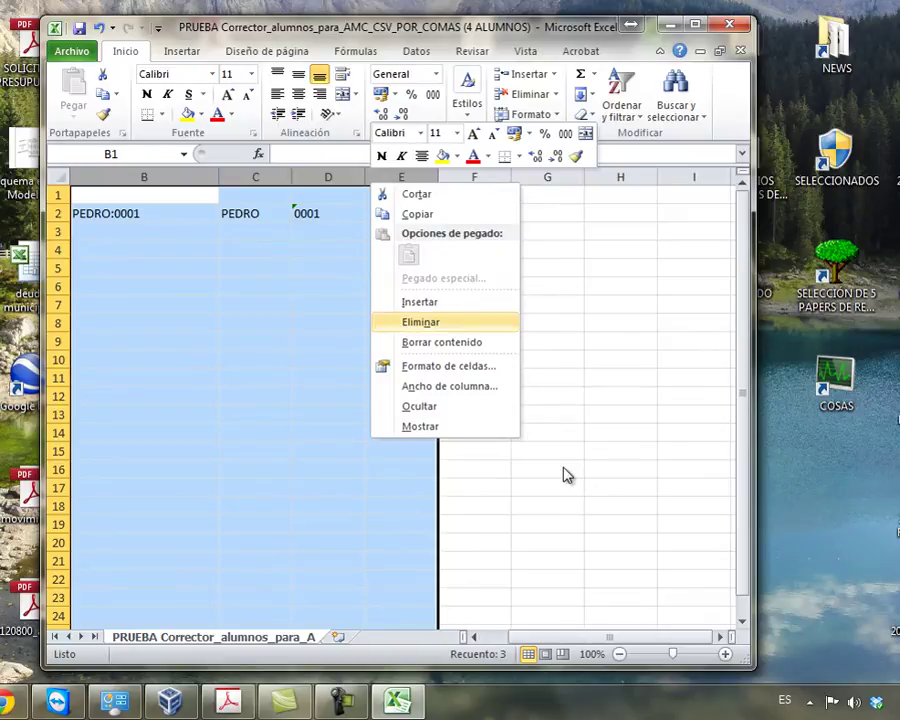
key(Return)
scroll(563, 467, left, 2)
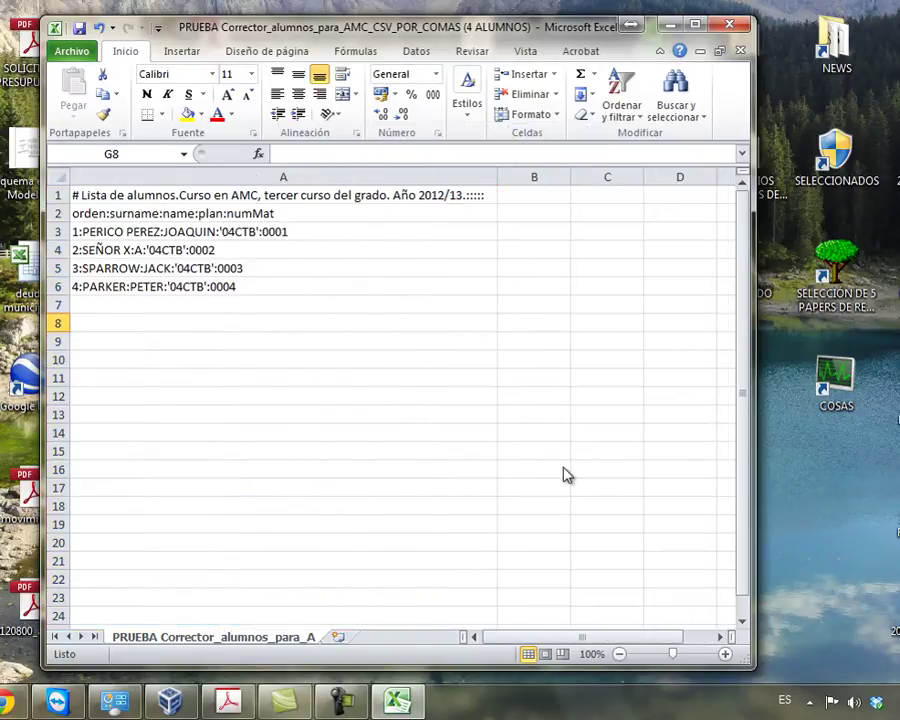
key(alt+a)
key(Down)
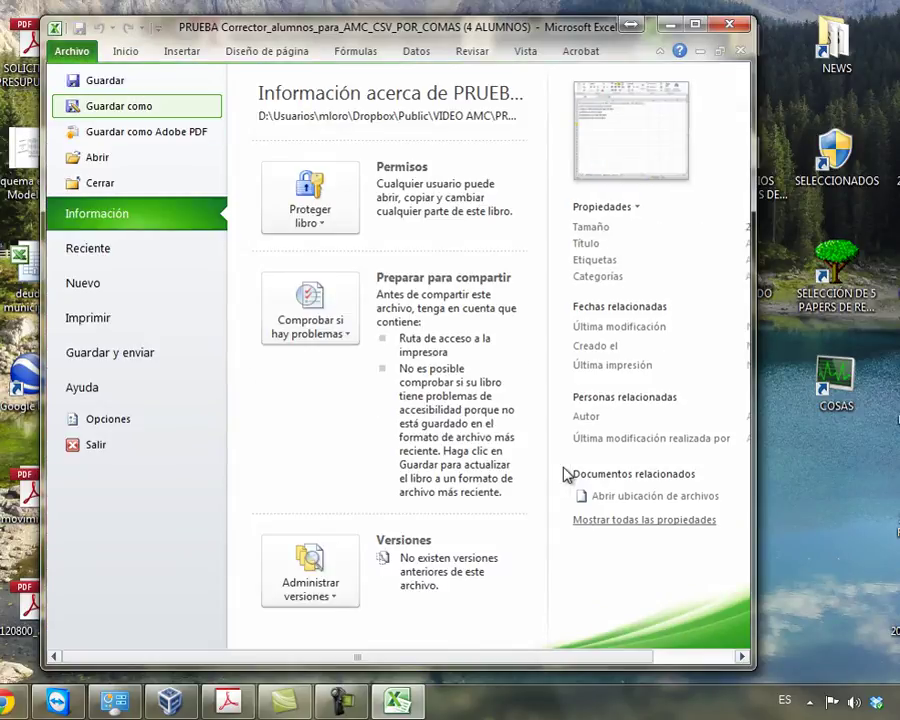
key(Return)
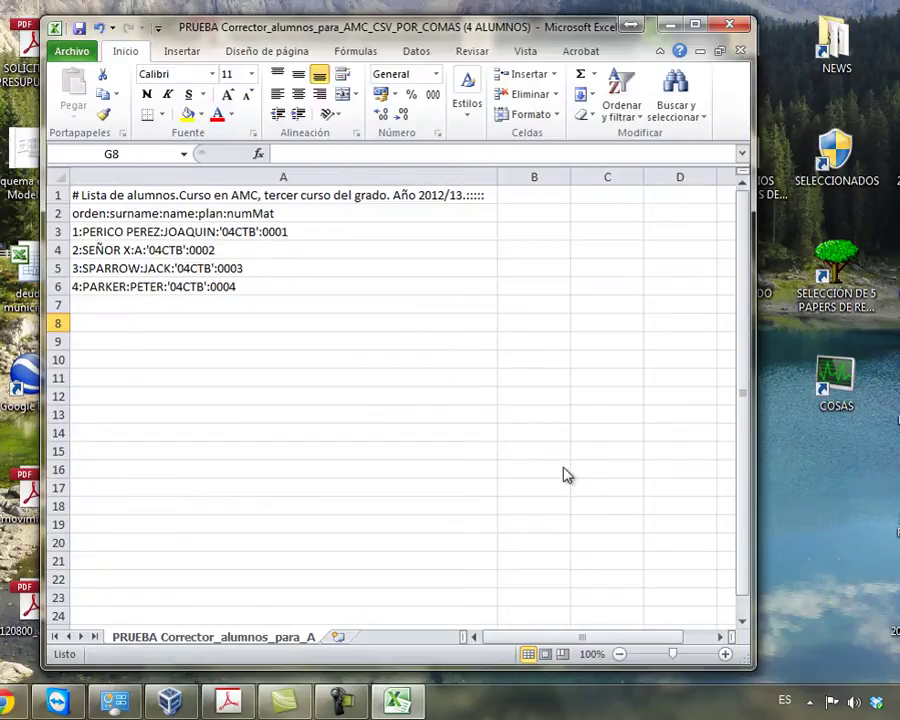
Step: Save the student list through Save As with the CSV (delimitado por comas) file type
key(F12)
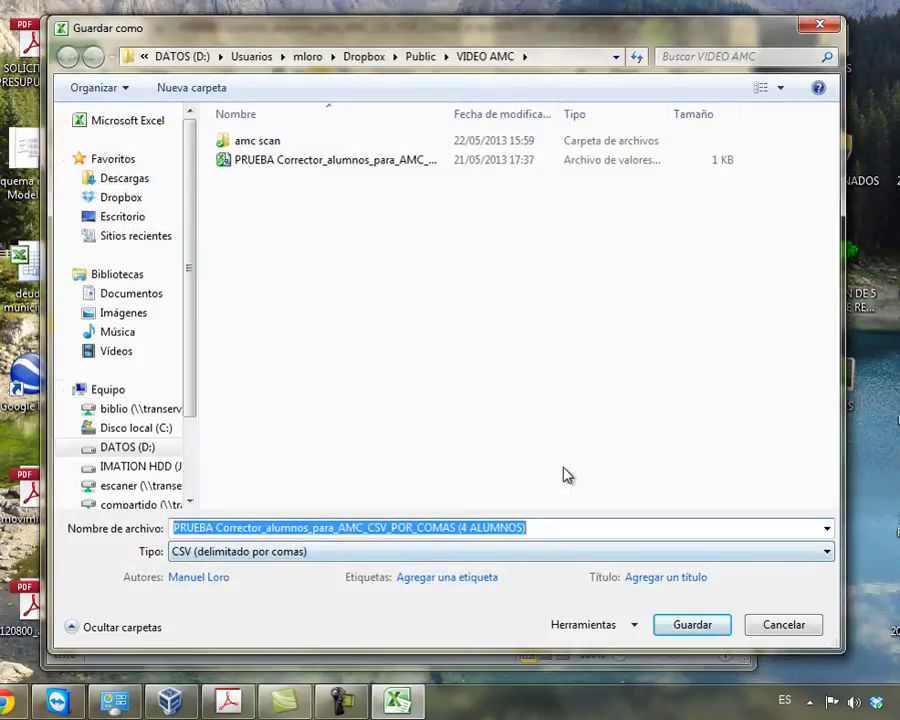
key(alt+t)
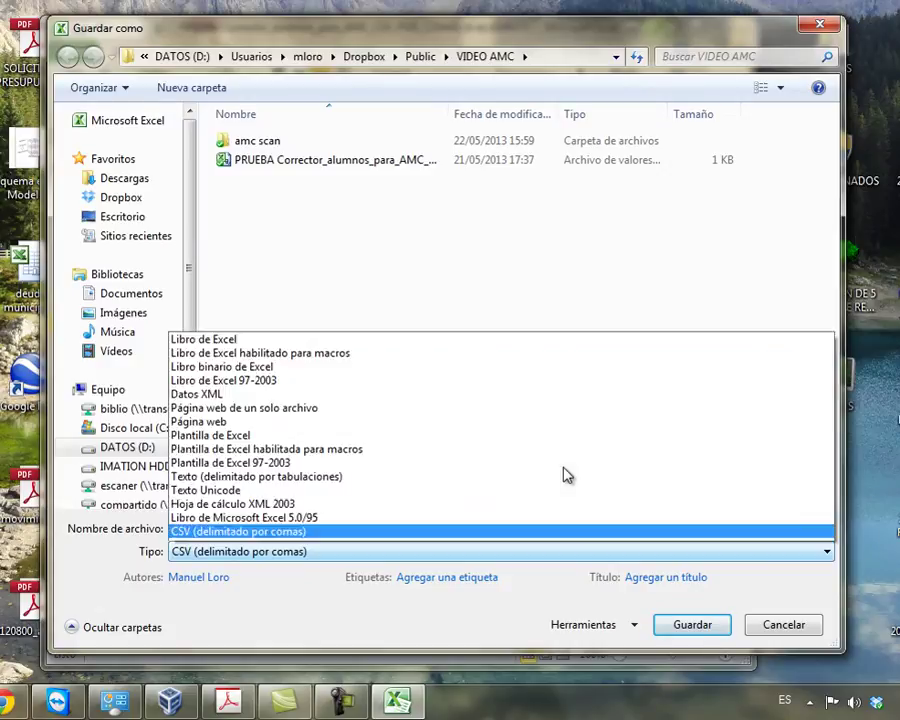
key(Down)
key(Down)
key(End)
key(Escape)
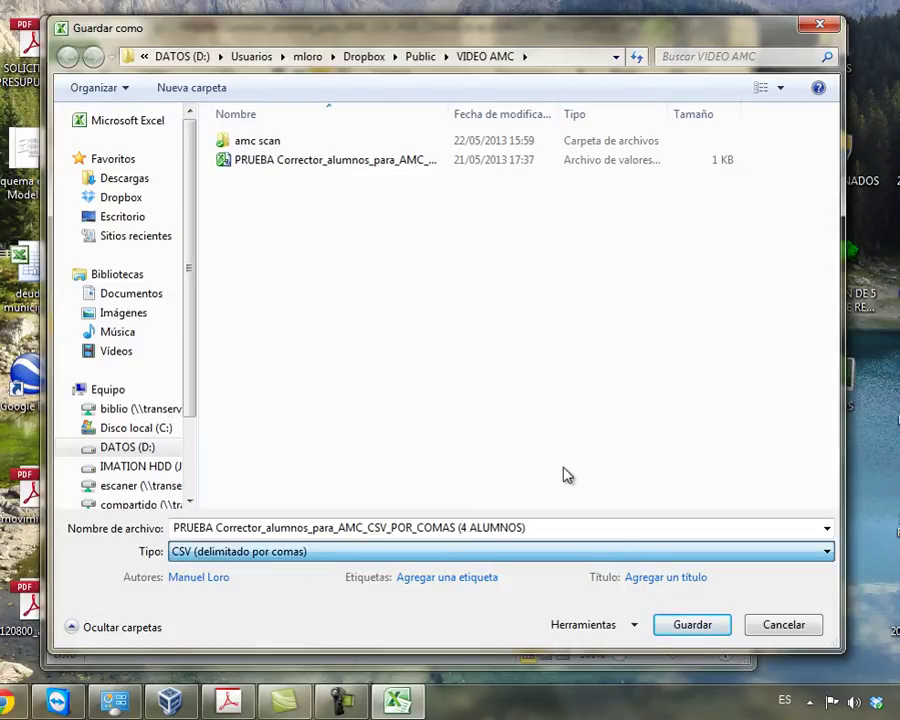
key(Return)
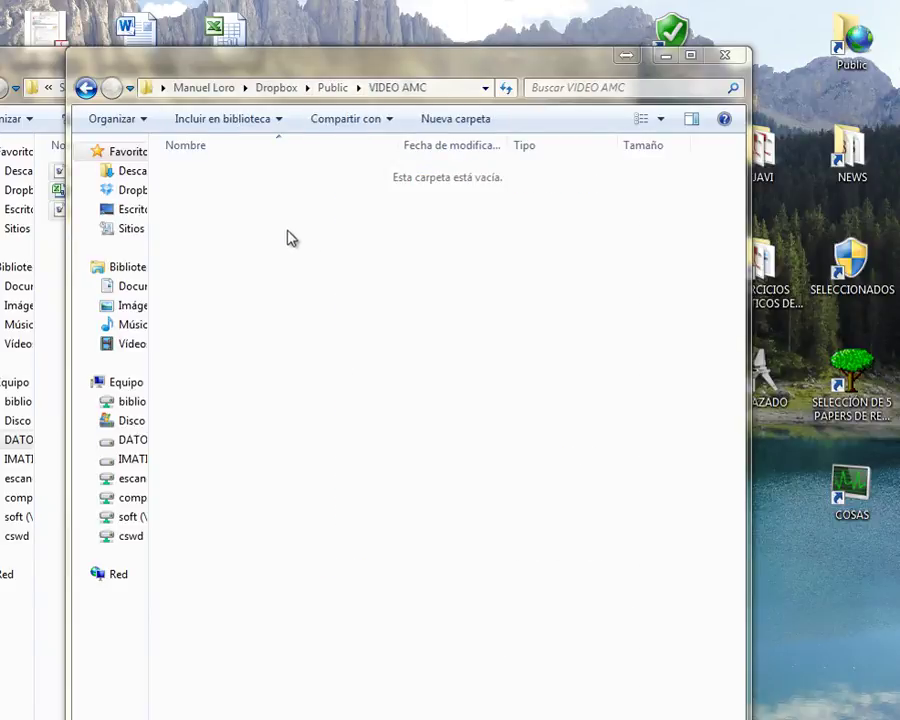
Step: Paste base, SegundoP and the student CSV into VIDEO AMC, then return to the Ubuntu VM
right_click(288, 232)
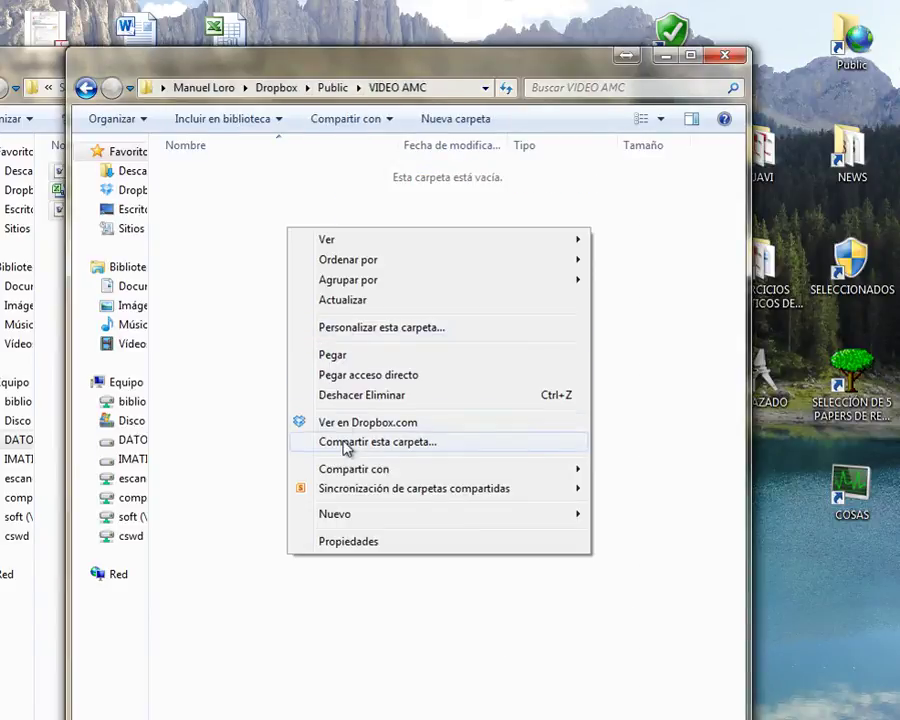
click(335, 355)
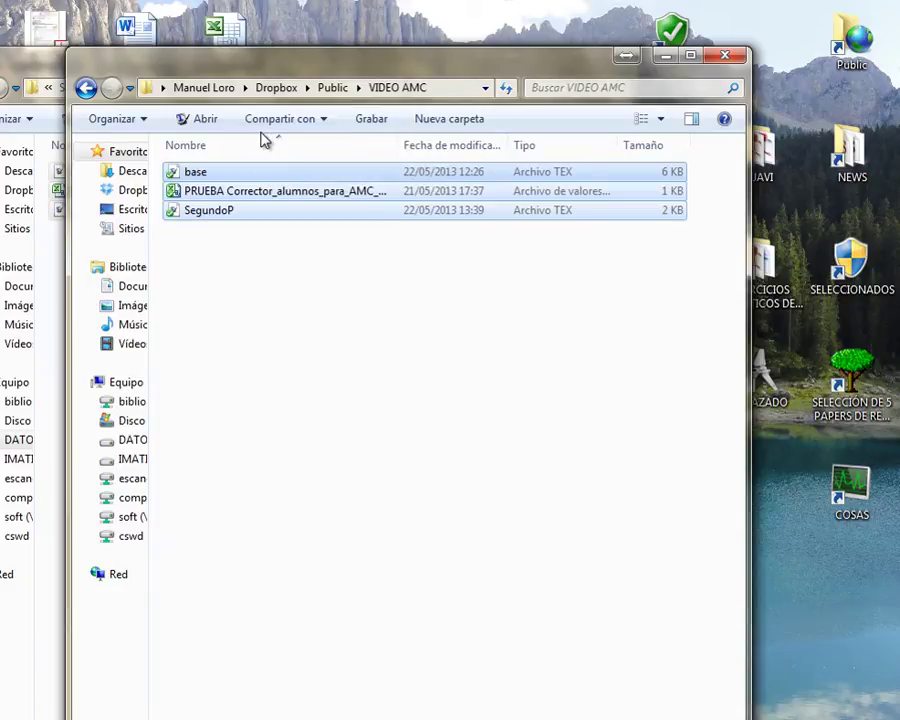
click(307, 360)
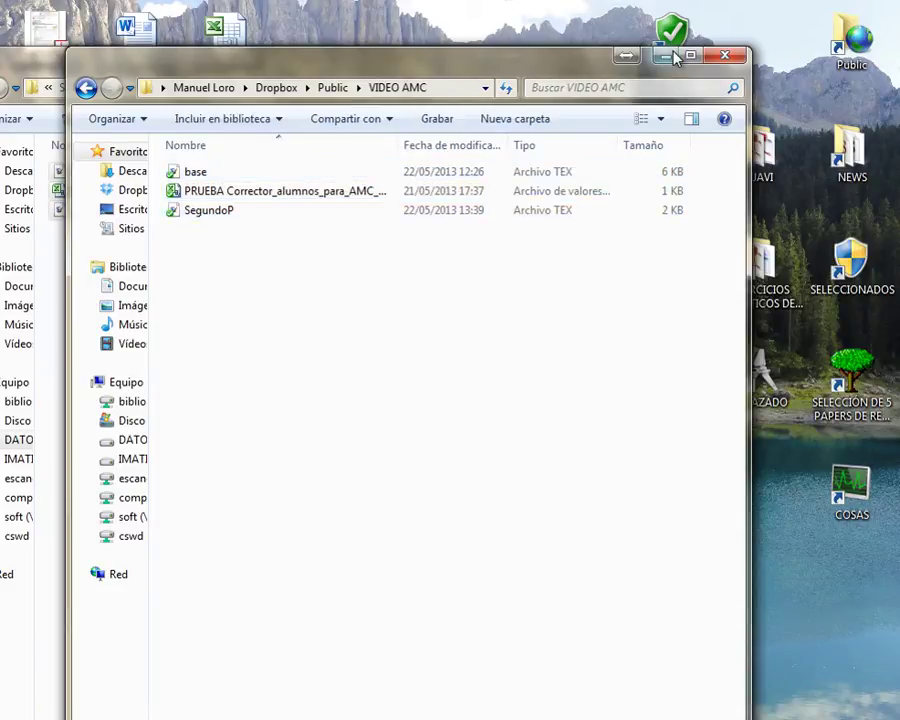
click(664, 56)
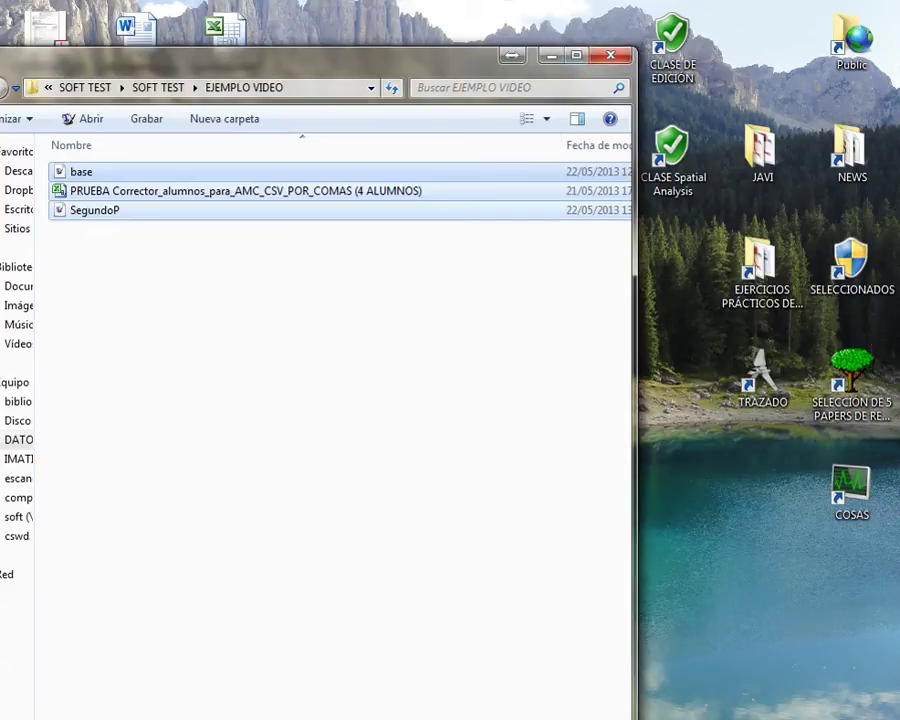
key(alt+Tab)
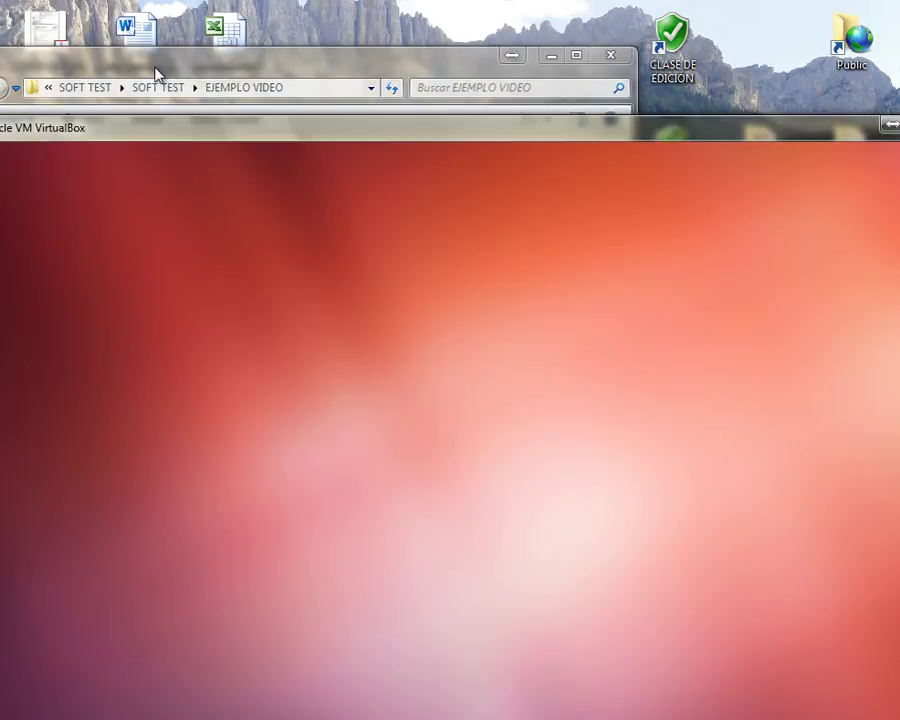
Step: Unlock the Ubuntu session with the account password
drag(108, 130, 262, 22)
text(•••••••)
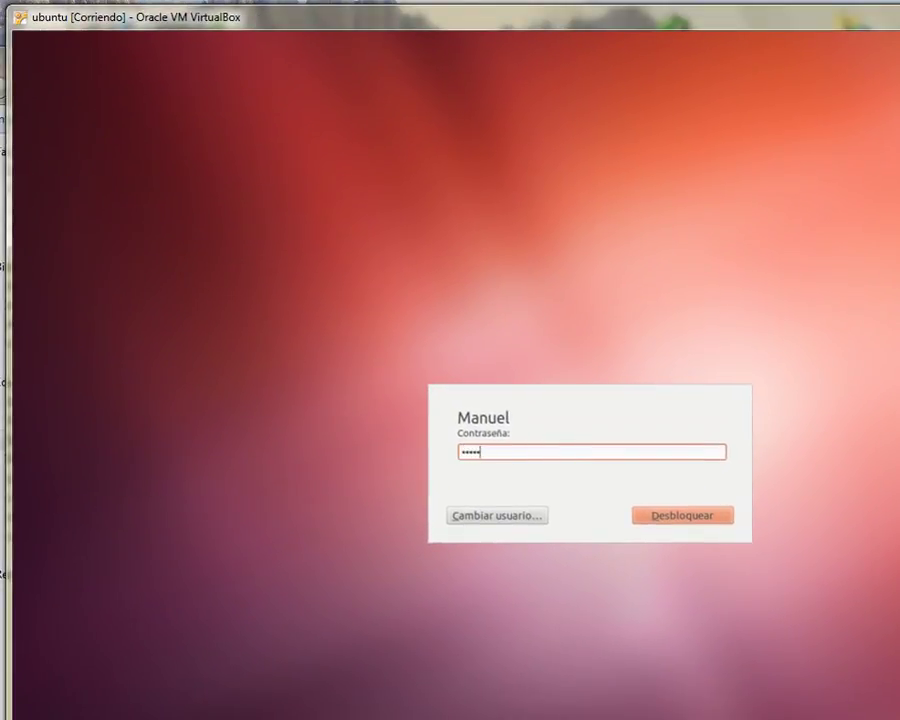
click(714, 520)
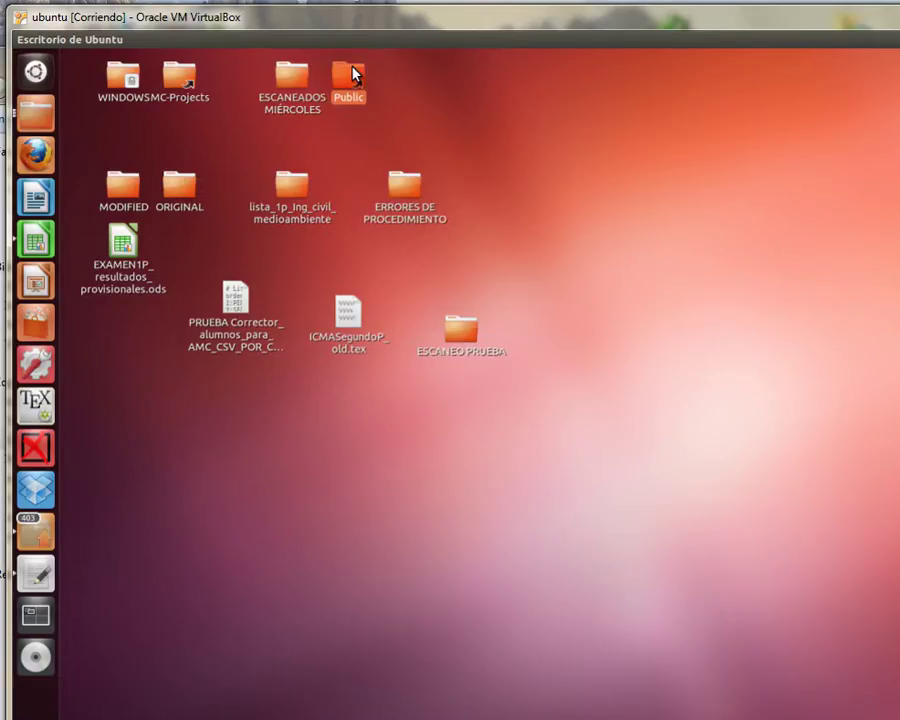
Step: Browse to Public > VIDEO AMC and open base.tex
double_click(352, 75)
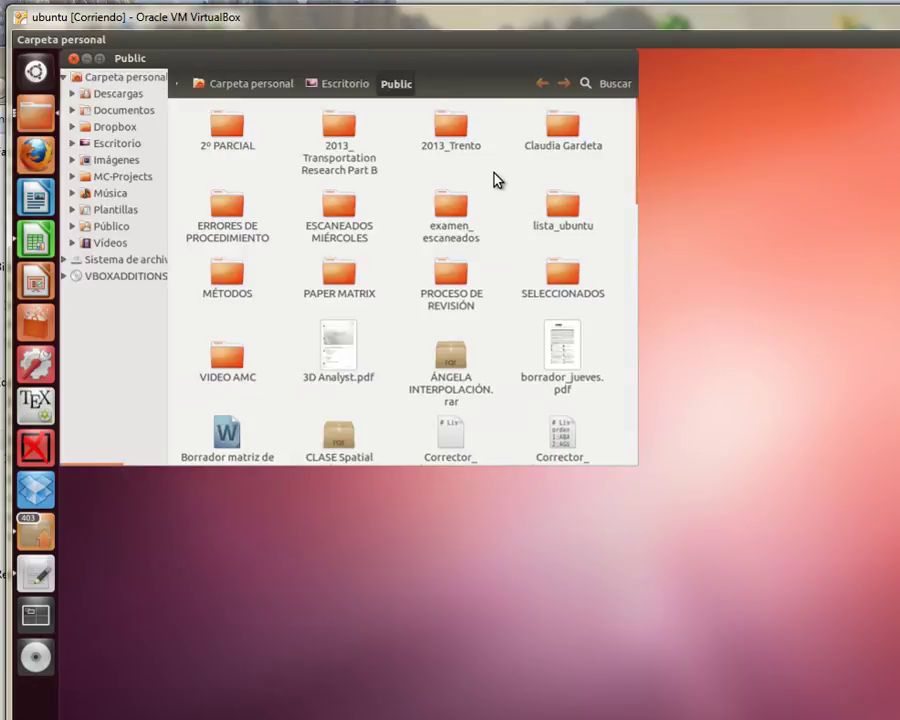
click(241, 366)
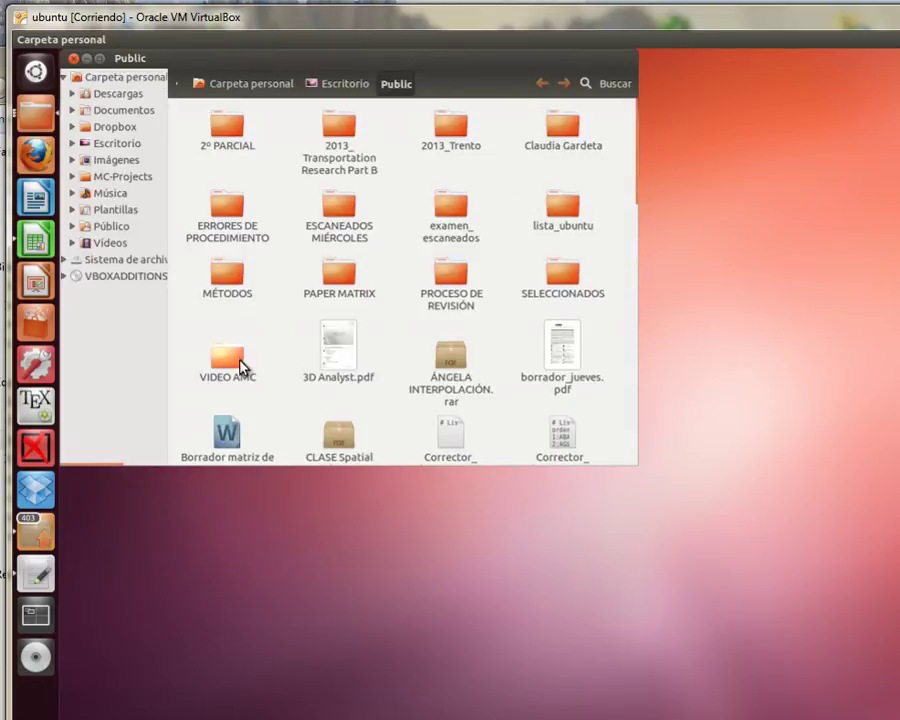
double_click(241, 366)
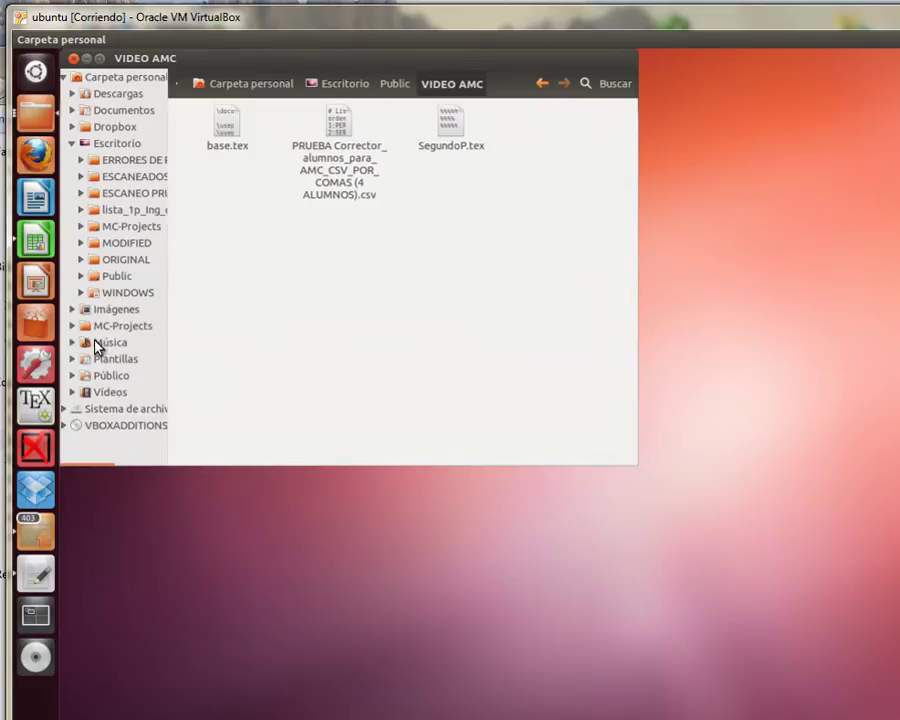
click(223, 149)
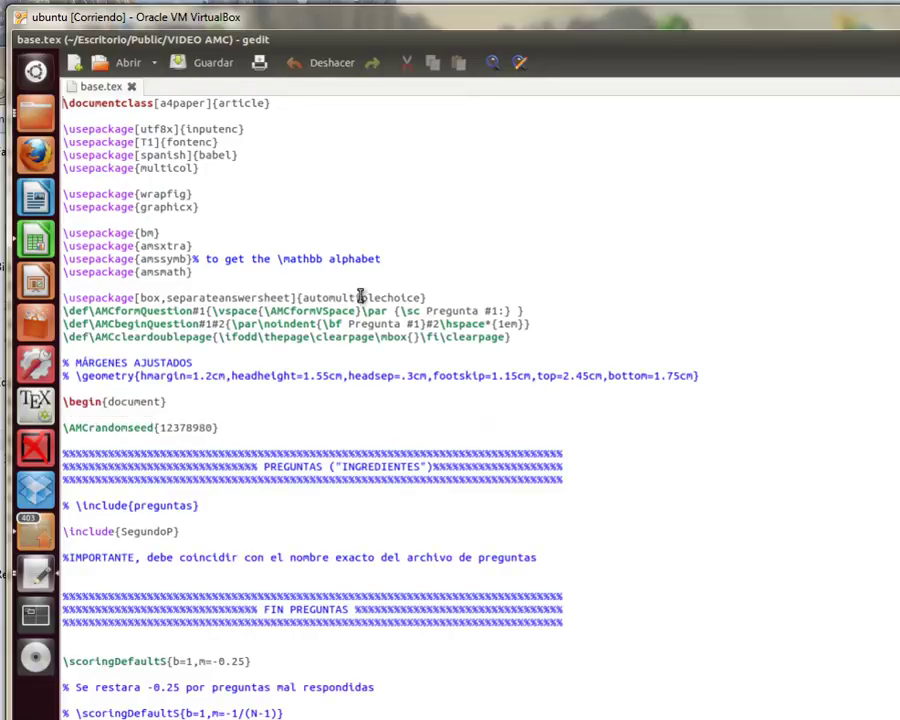
Step: Scroll base.tex to \scoringDefaultS and select its 0.25 penalty, leaving it unchanged
scroll(388, 521, down, 2)
scroll(388, 459, down, 3)
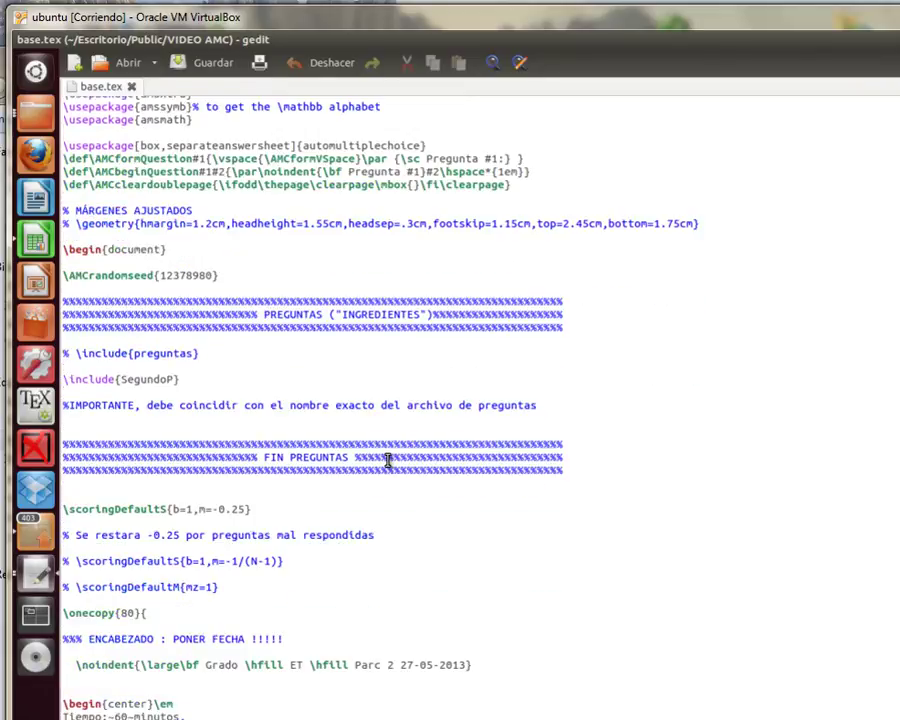
scroll(386, 464, down, 5)
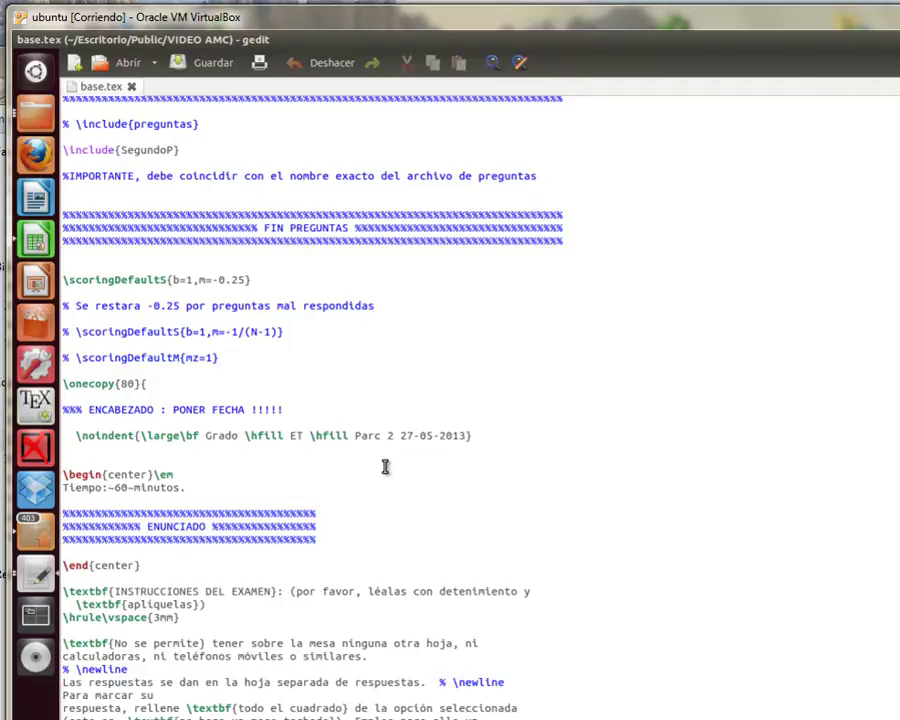
scroll(385, 467, down, 10)
scroll(258, 201, up, 14)
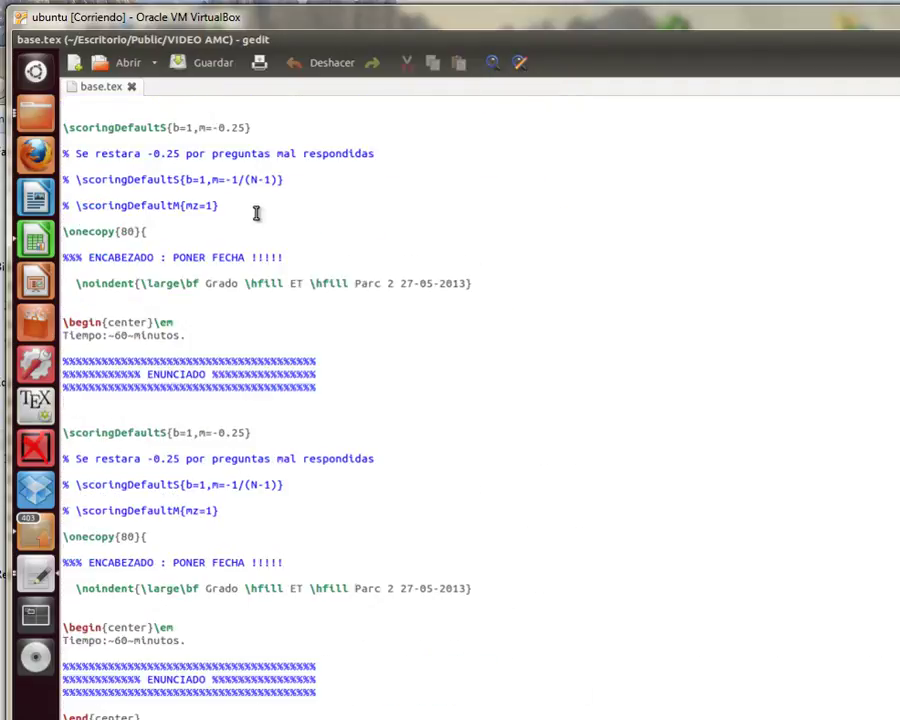
click(233, 433)
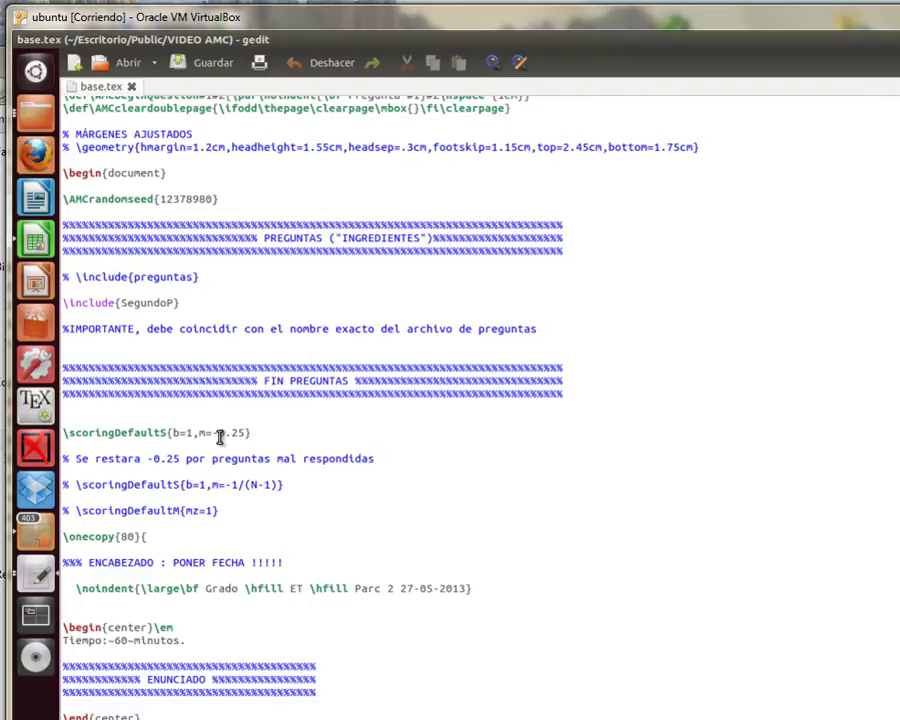
double_click(234, 433)
click(638, 580)
Step: Scroll through the rest of base.tex and close gedit
scroll(542, 547, down, 3)
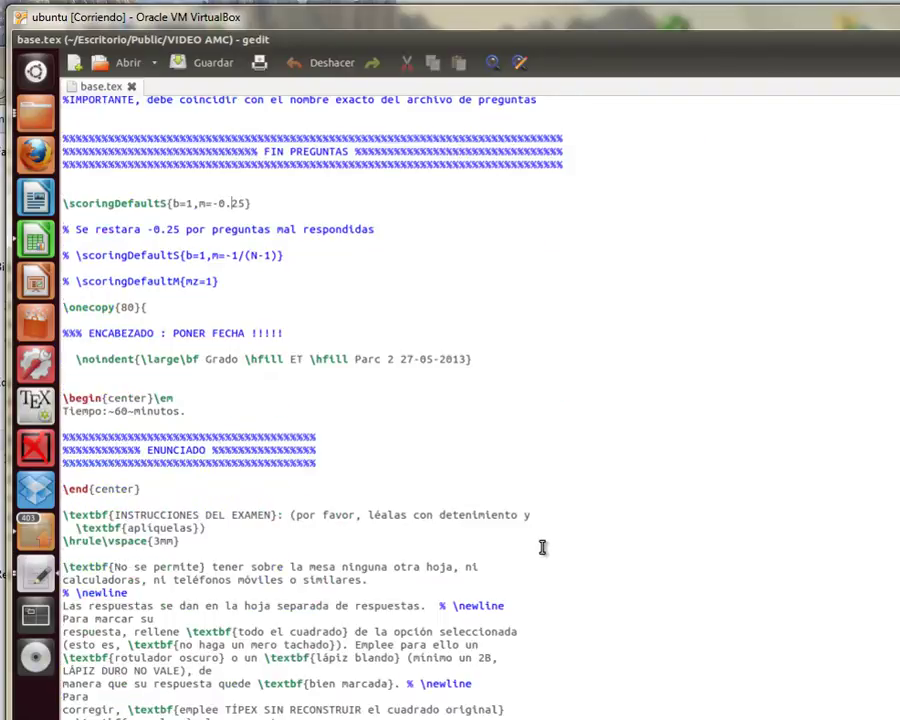
scroll(542, 547, down, 15)
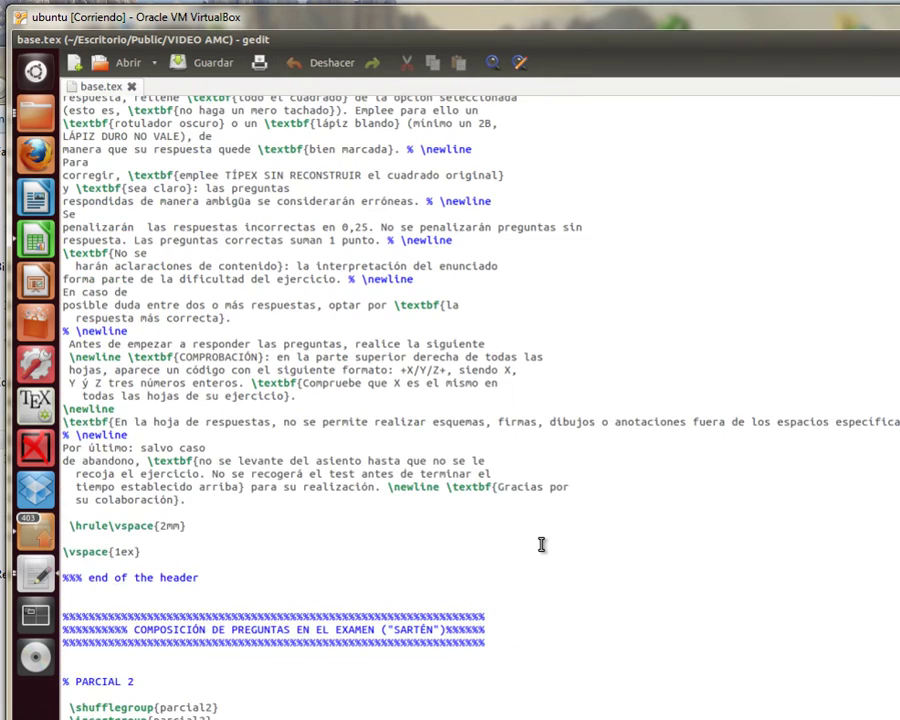
scroll(541, 544, down, 10)
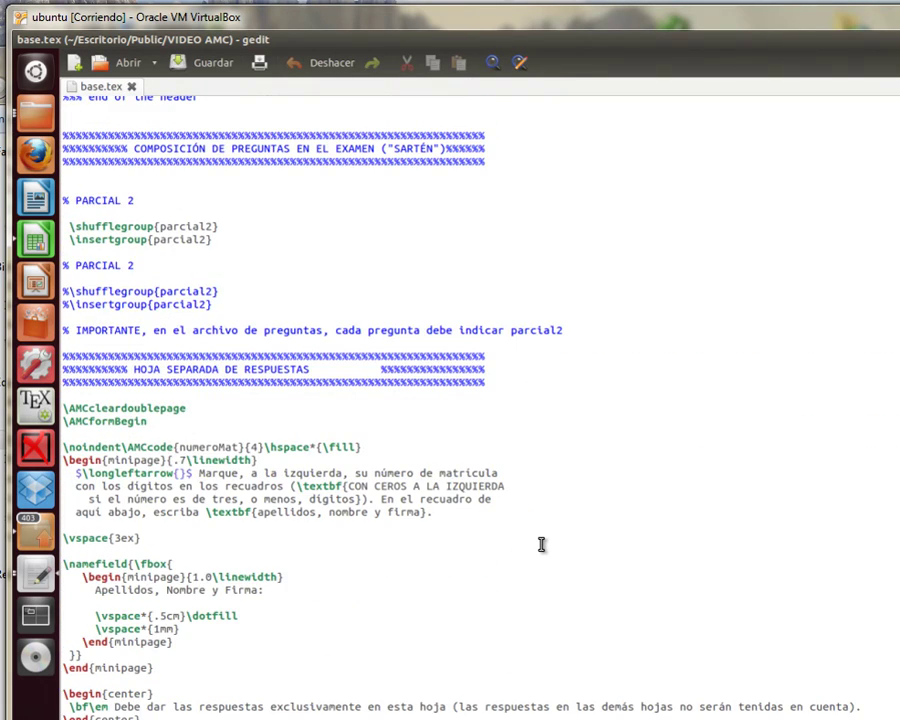
scroll(541, 544, up, 10)
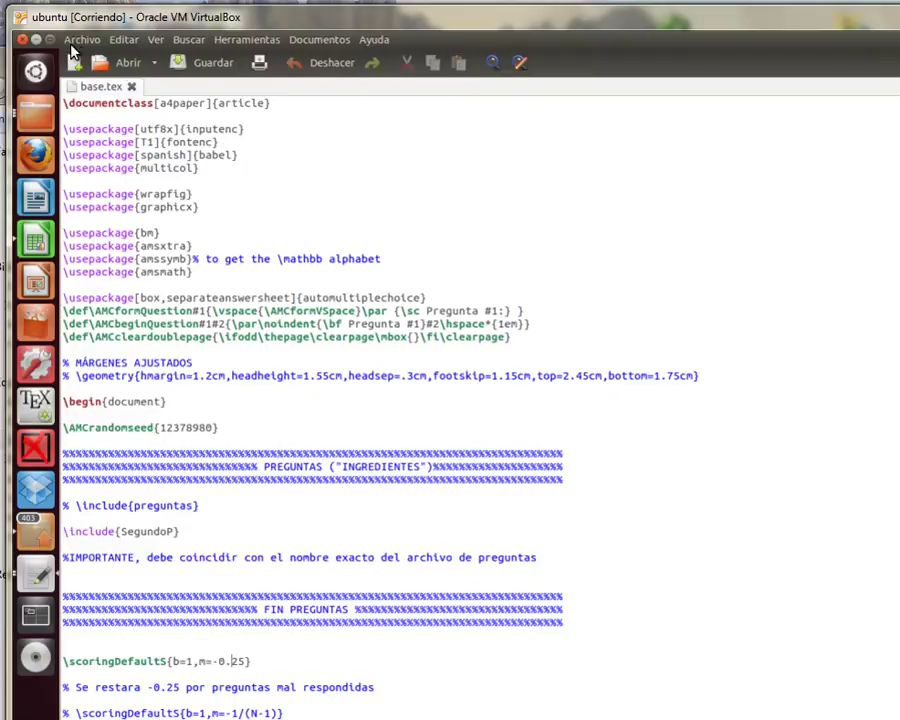
click(22, 42)
drag(373, 597, 36, 446)
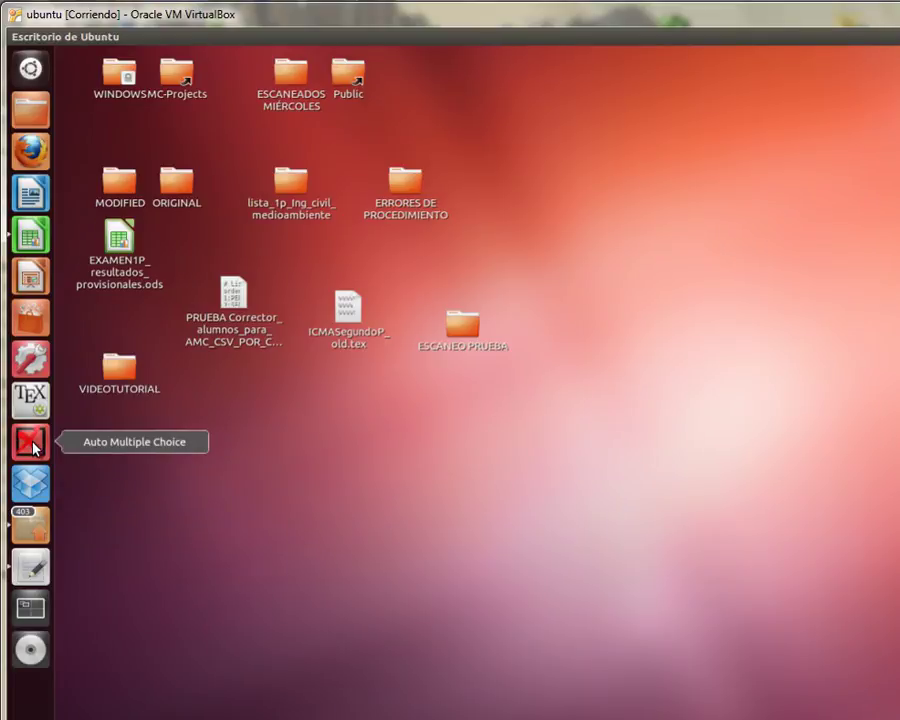
Step: Launch Auto Multiple Choice and create a new project named VIDEO_MANU
click(35, 447)
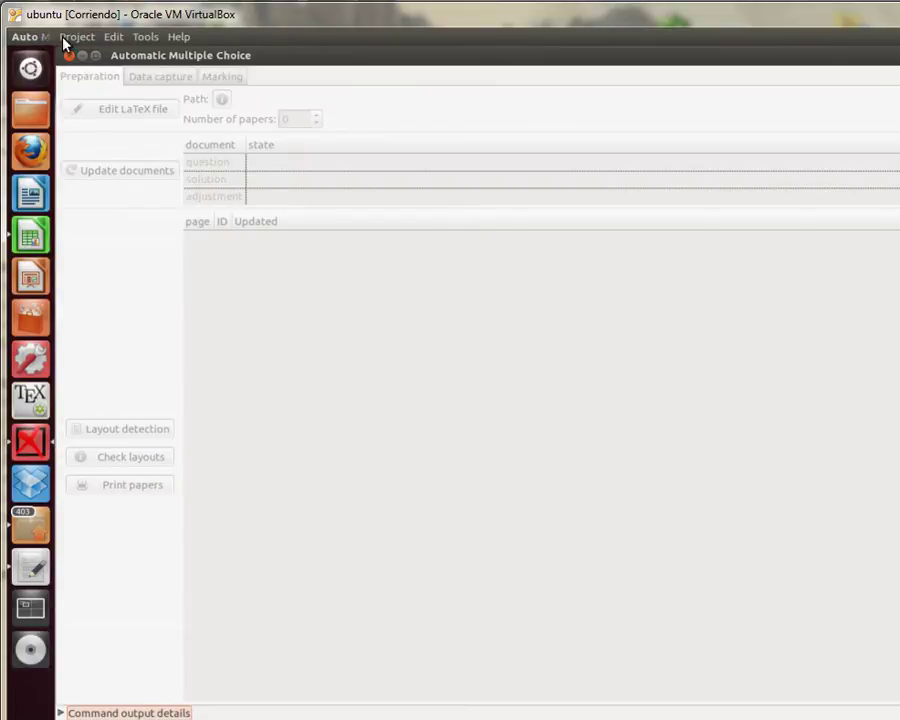
click(63, 38)
click(76, 57)
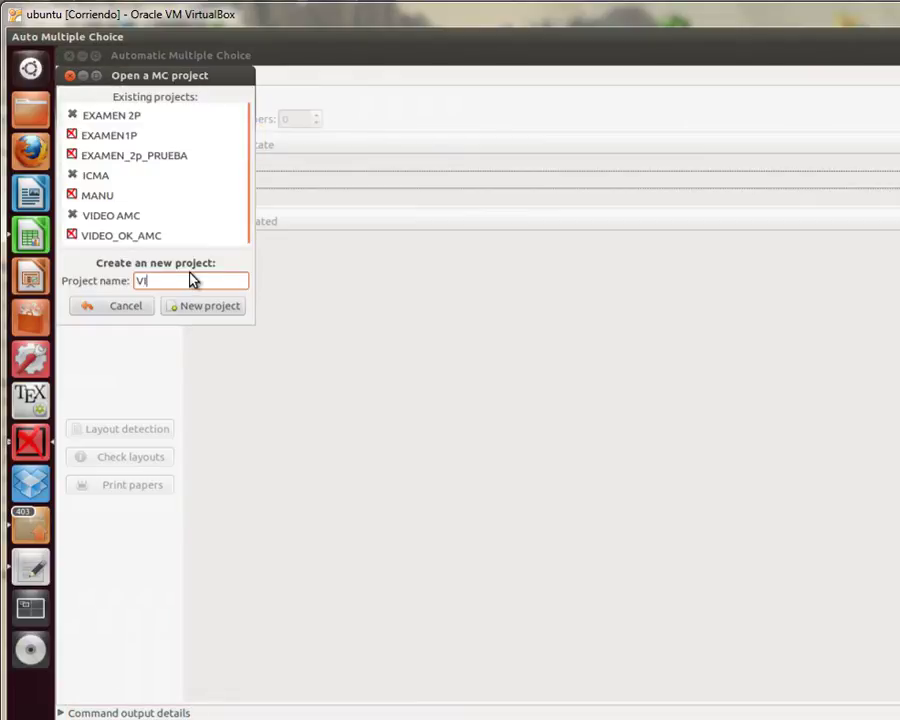
text(VIDEO_)
text(ANU)
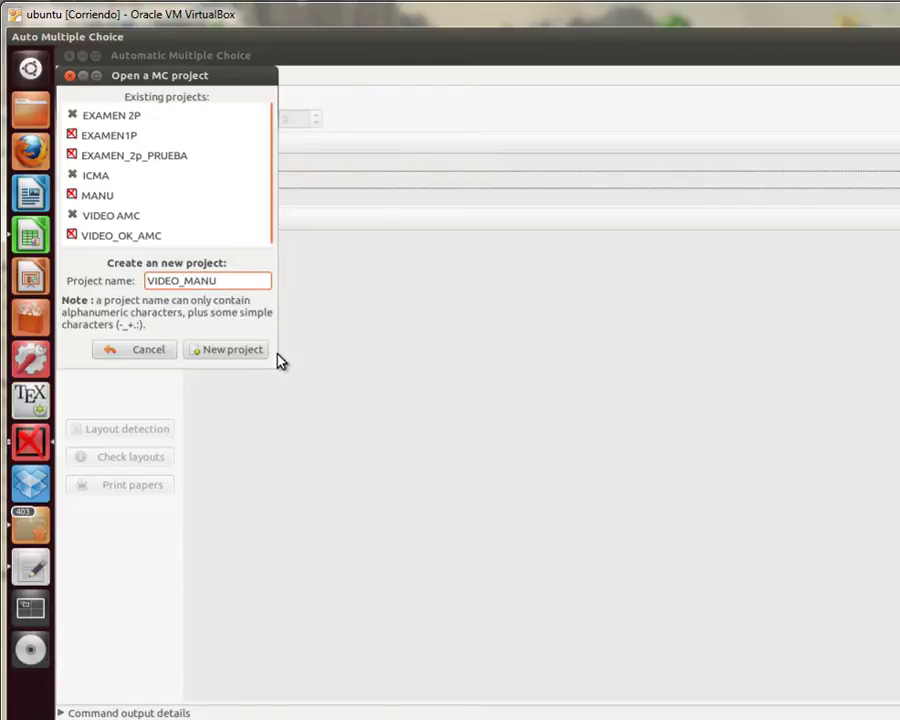
click(245, 352)
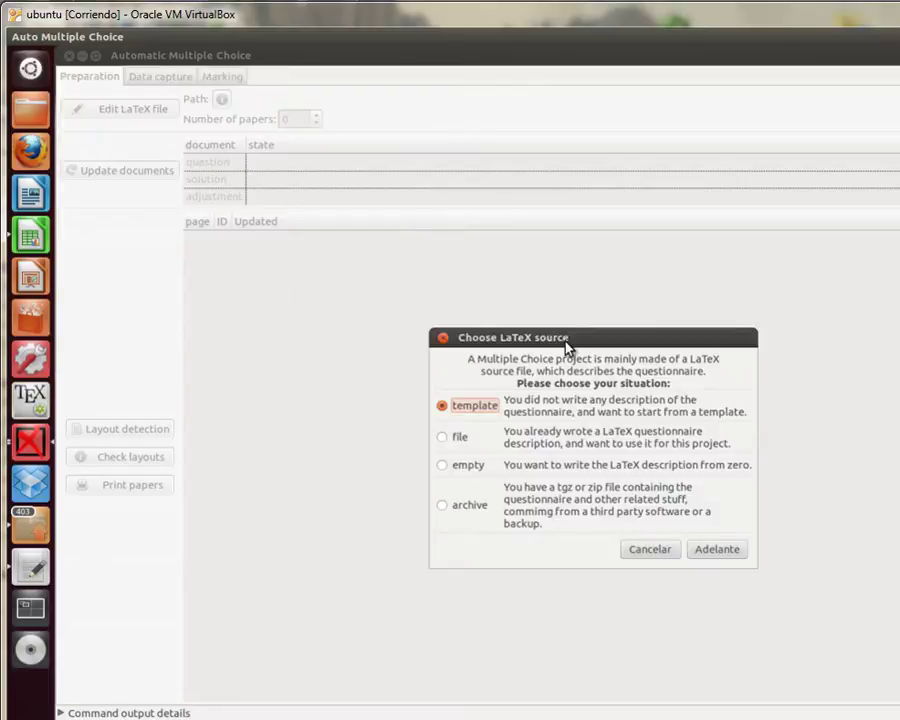
Step: Use base.tex from Escritorio/VIDEOTUTORIAL as the existing LaTeX source and acknowledge the copy notice
drag(619, 345, 409, 272)
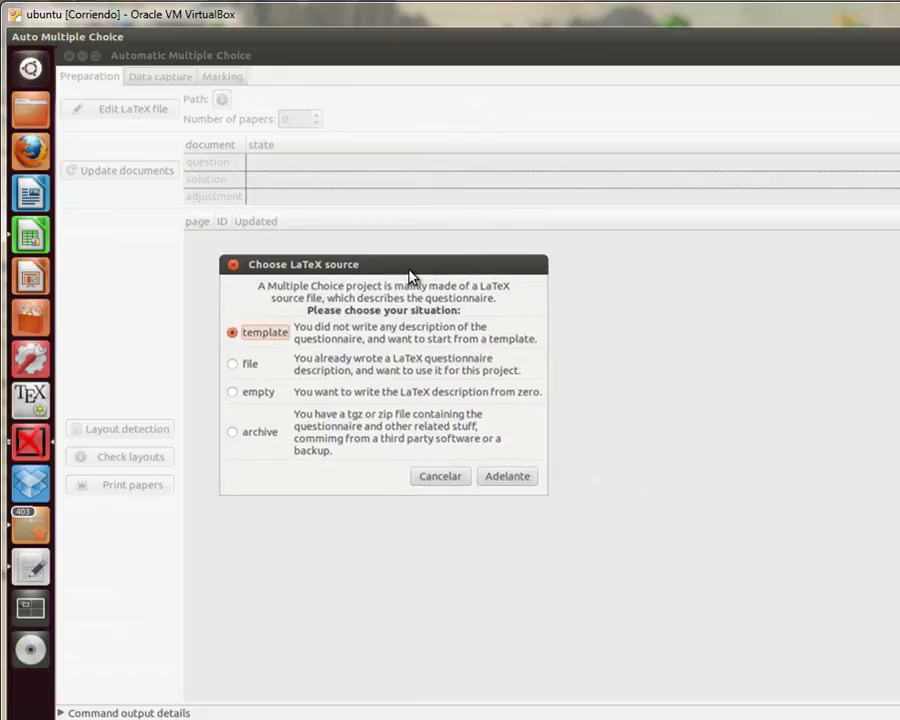
click(257, 367)
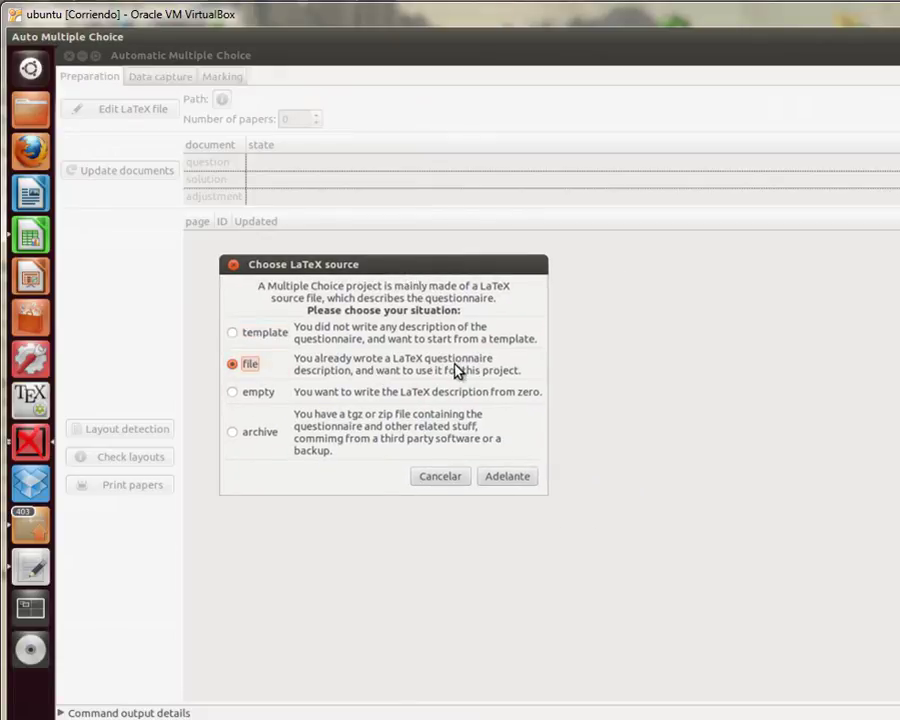
click(512, 477)
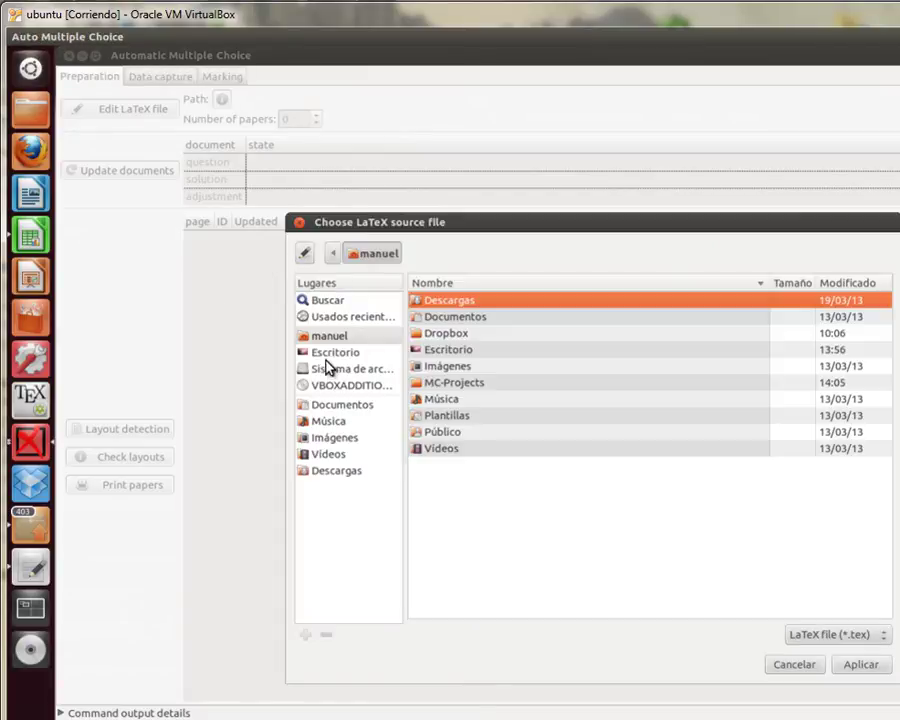
click(330, 354)
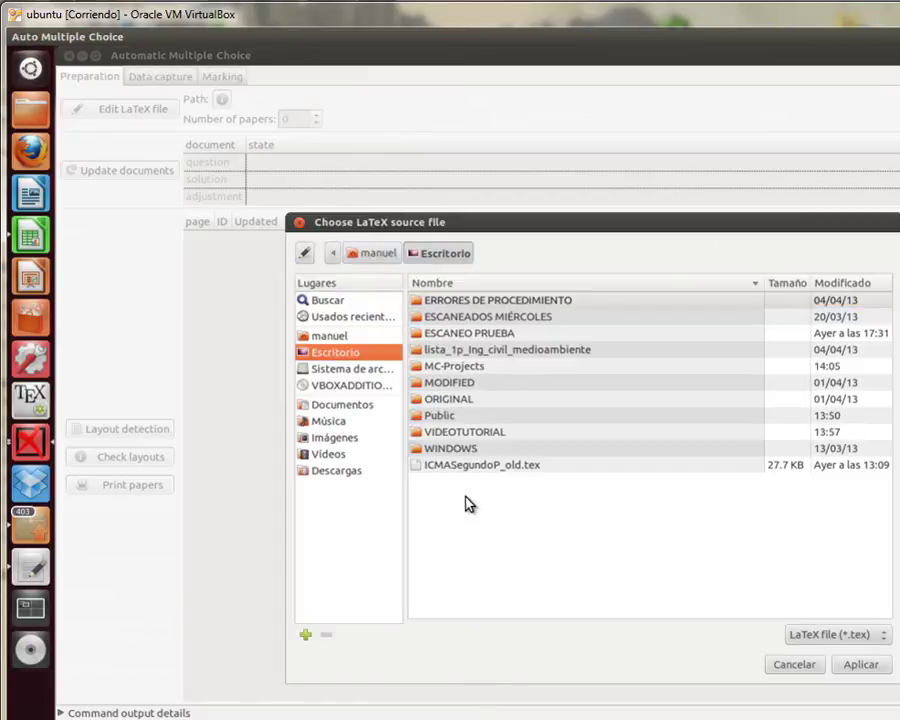
double_click(474, 436)
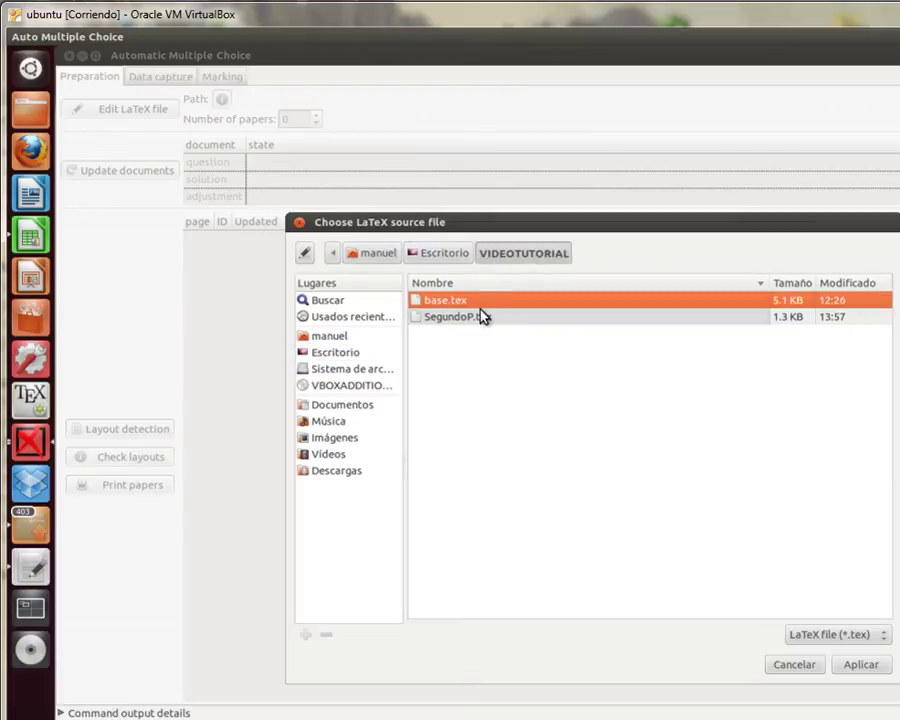
click(864, 667)
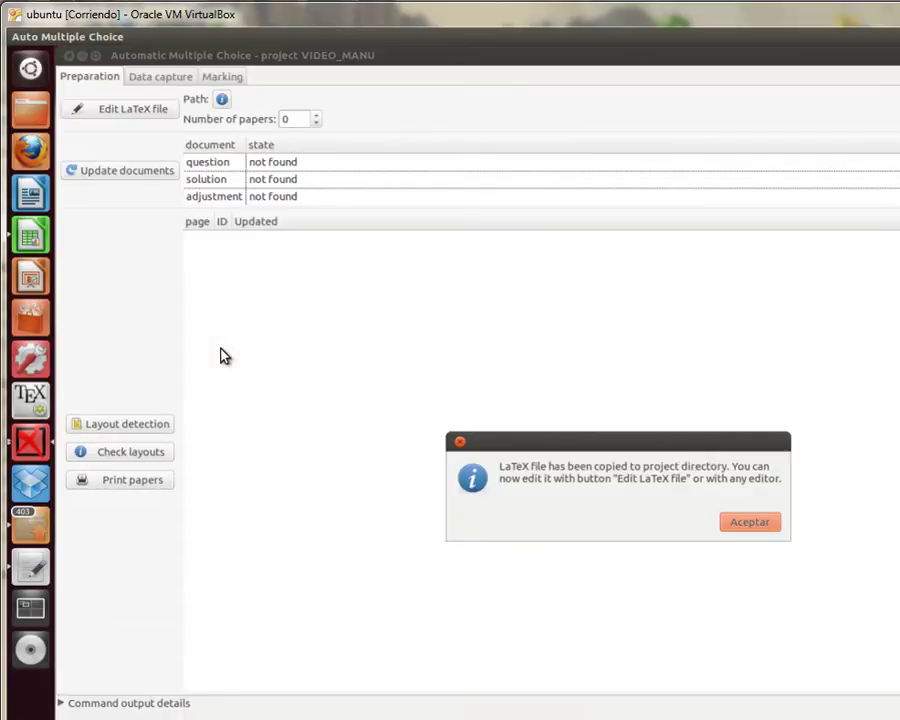
click(744, 523)
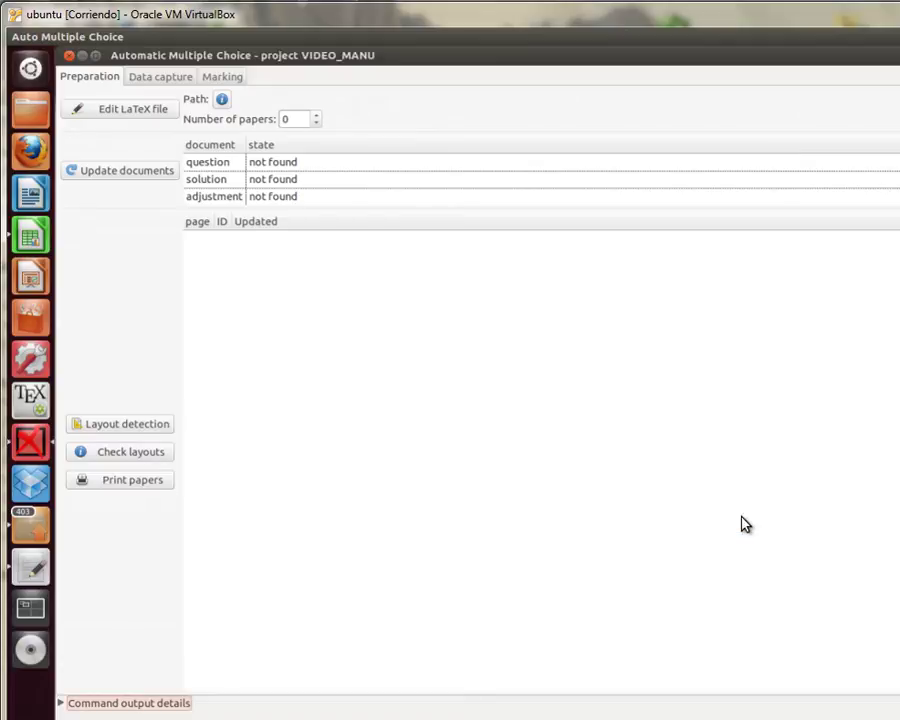
Step: Open base.tex in Kile and scroll down through its exam source
click(138, 116)
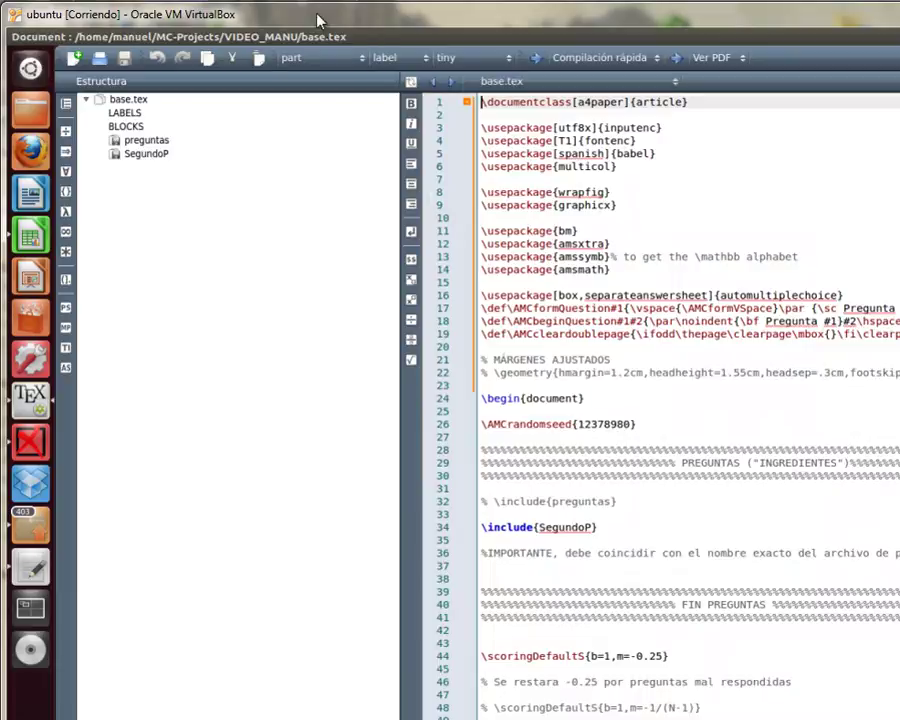
click(597, 181)
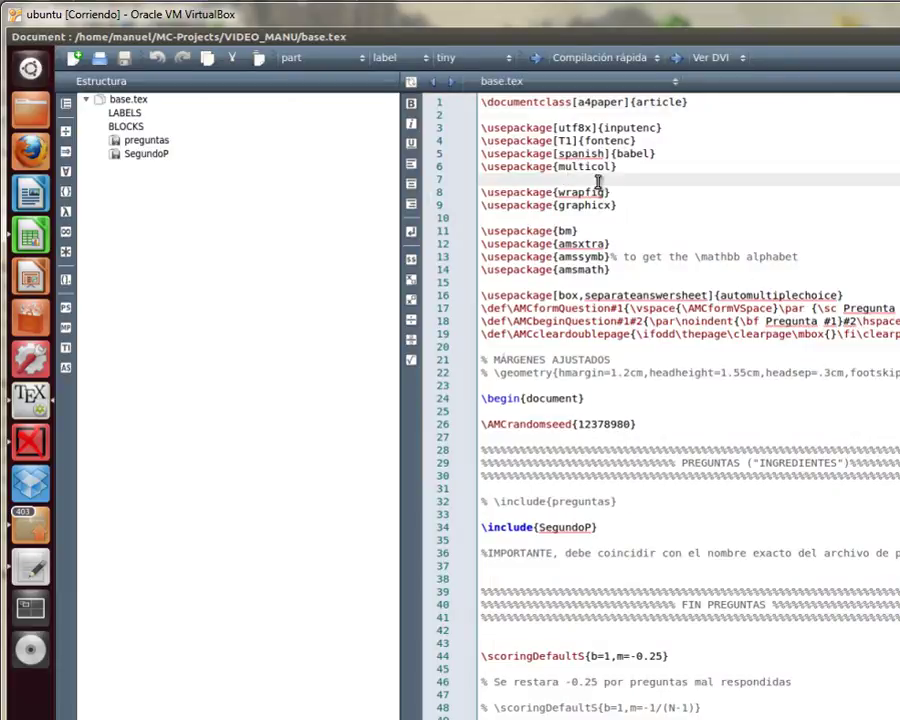
scroll(689, 408, down, 3)
scroll(689, 382, up, 3)
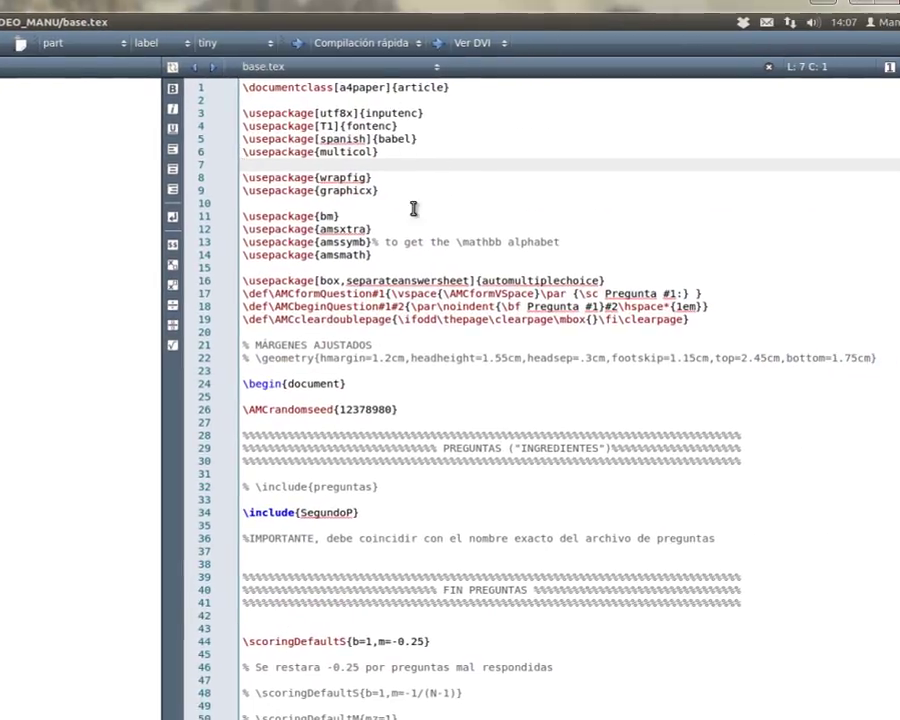
scroll(292, 150, down, 2)
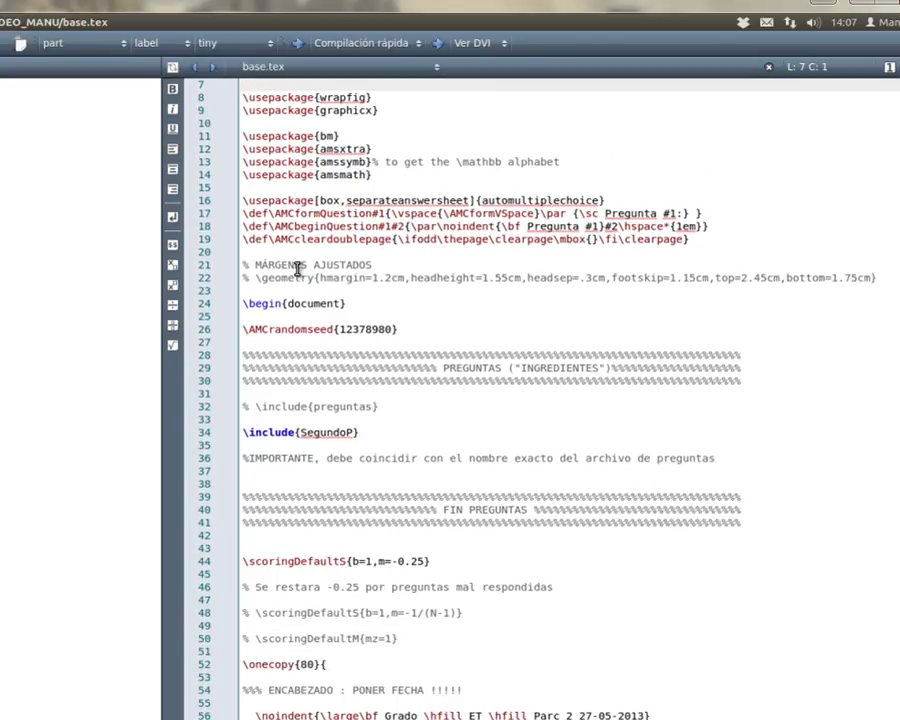
scroll(297, 268, down, 2)
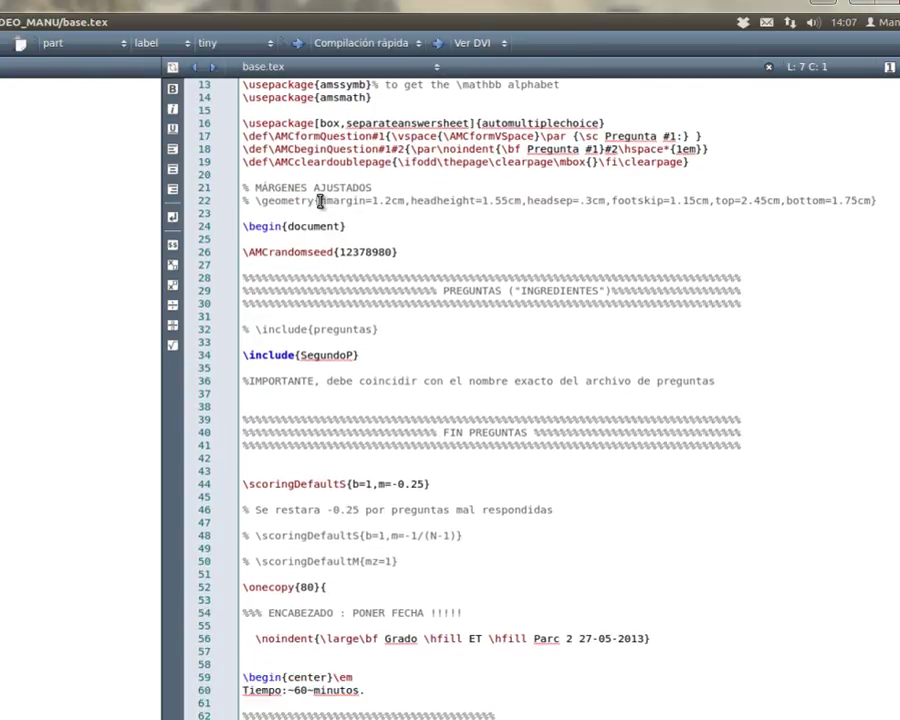
scroll(320, 201, down, 3)
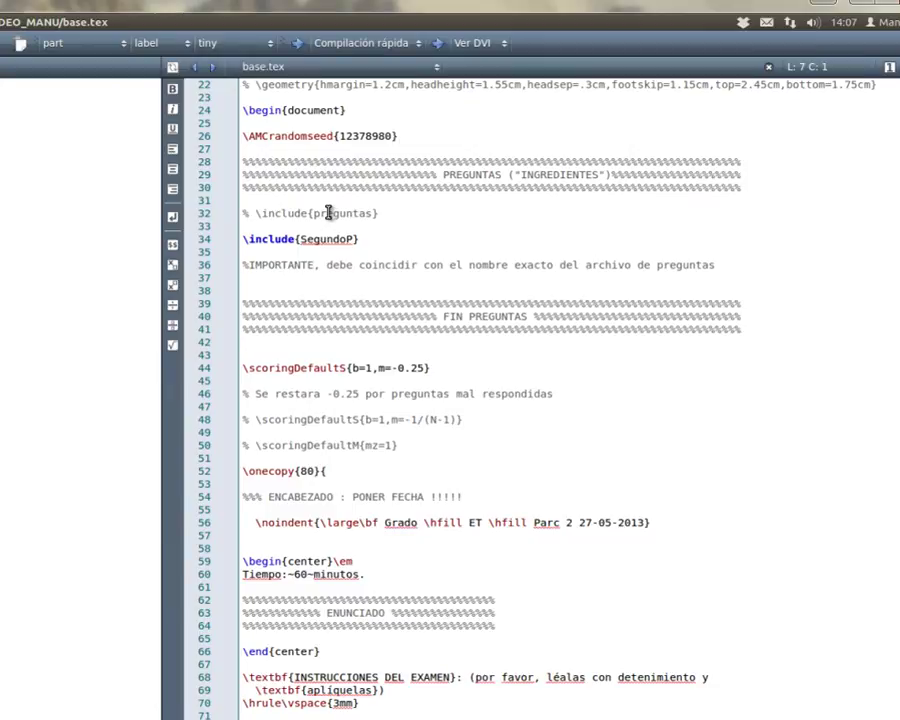
scroll(328, 213, down, 1)
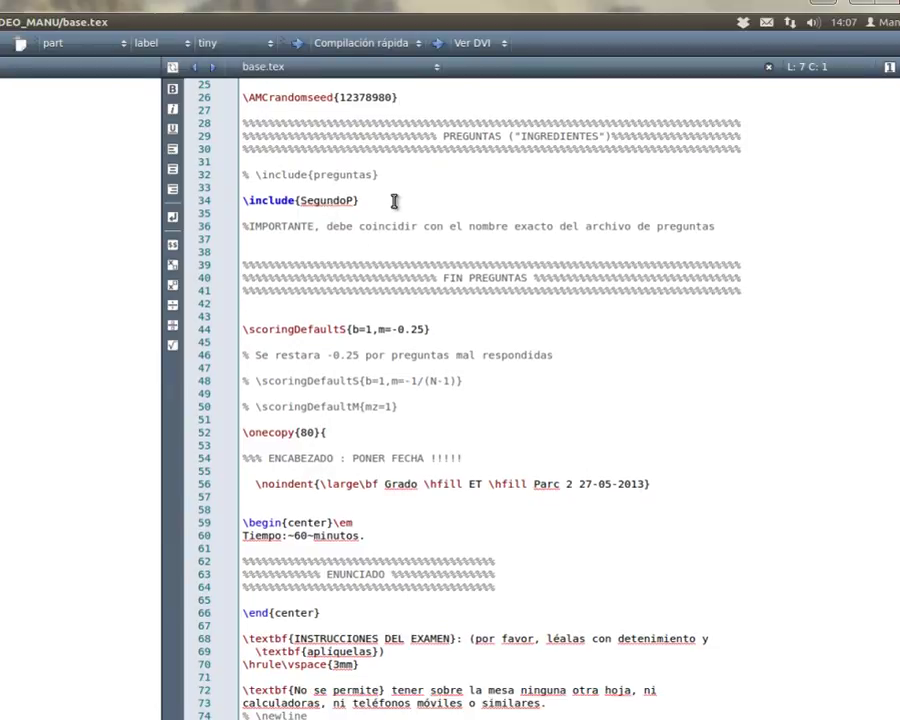
scroll(393, 208, down, 1)
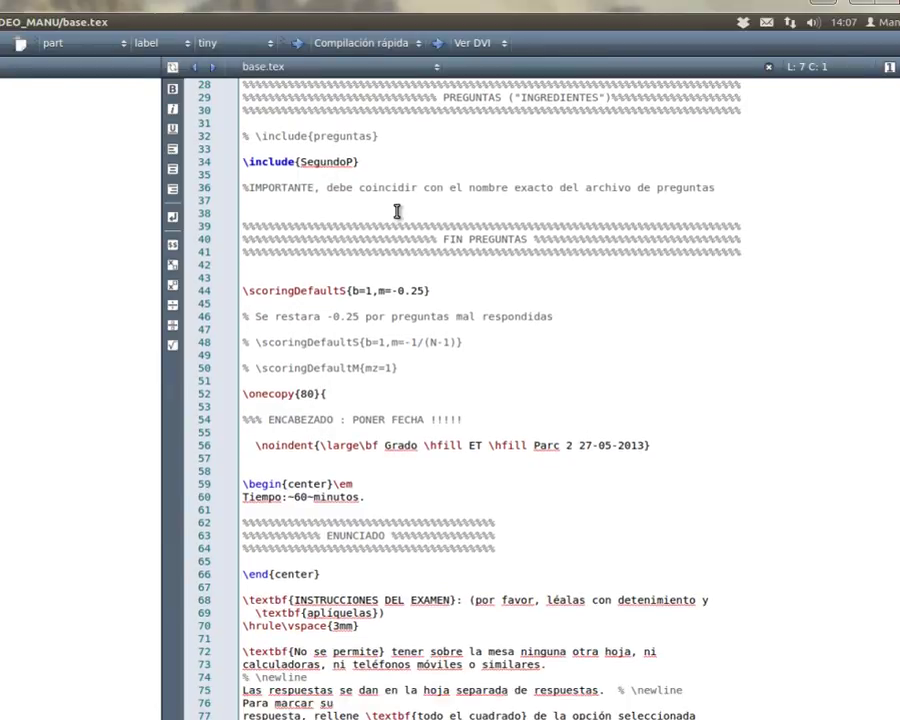
scroll(395, 211, down, 2)
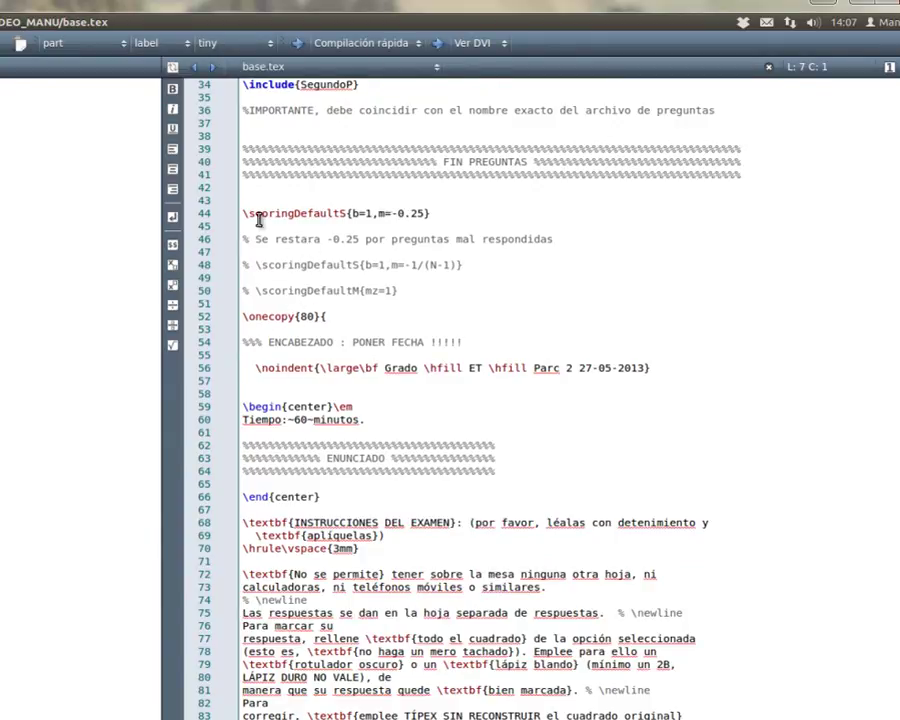
scroll(436, 342, down, 3)
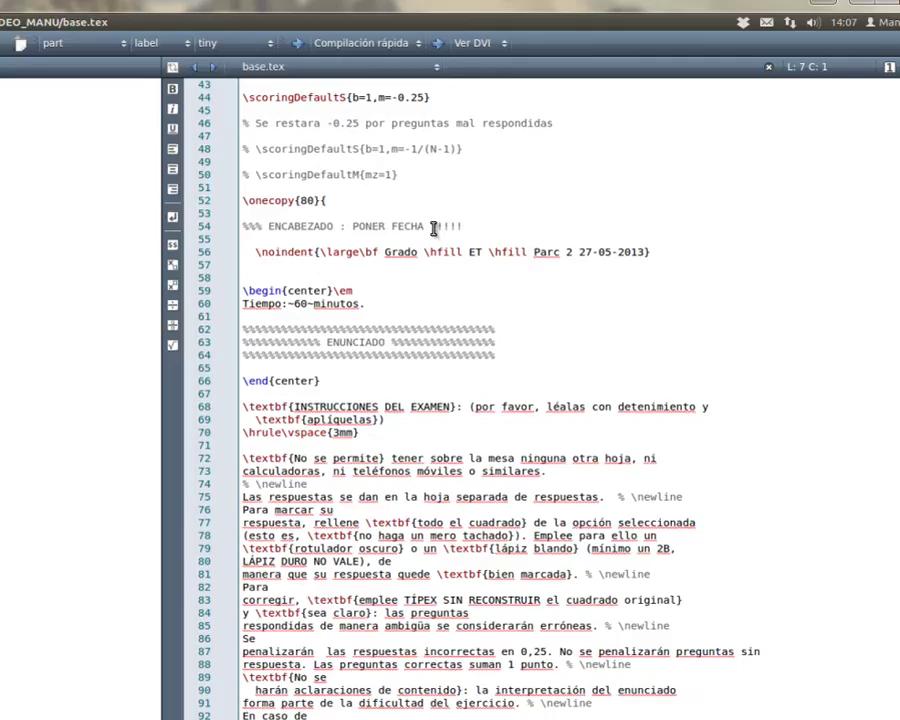
scroll(440, 419, down, 3)
scroll(436, 418, down, 7)
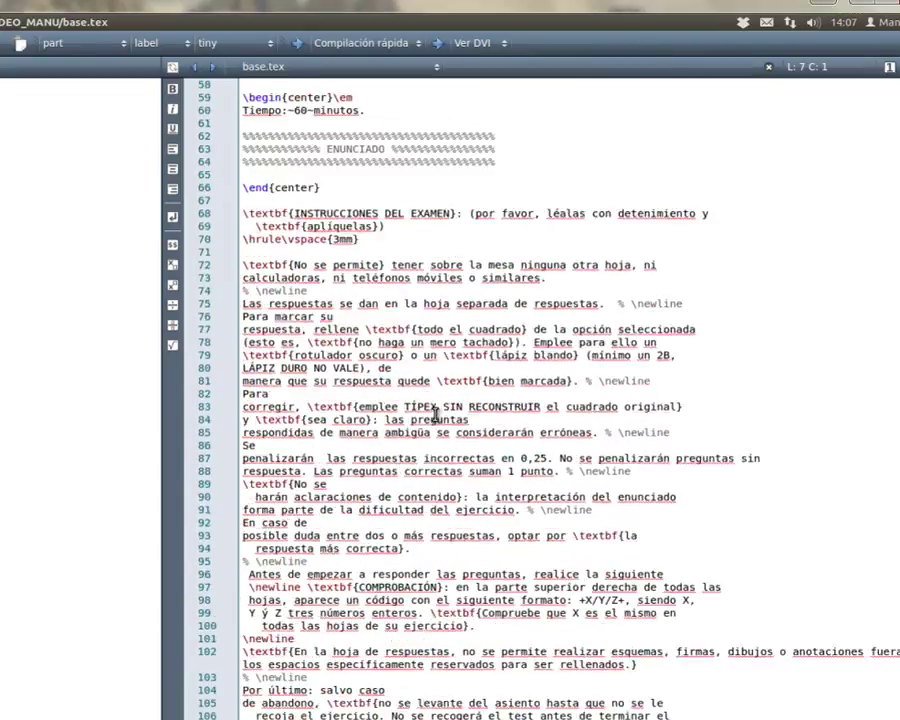
scroll(437, 415, down, 7)
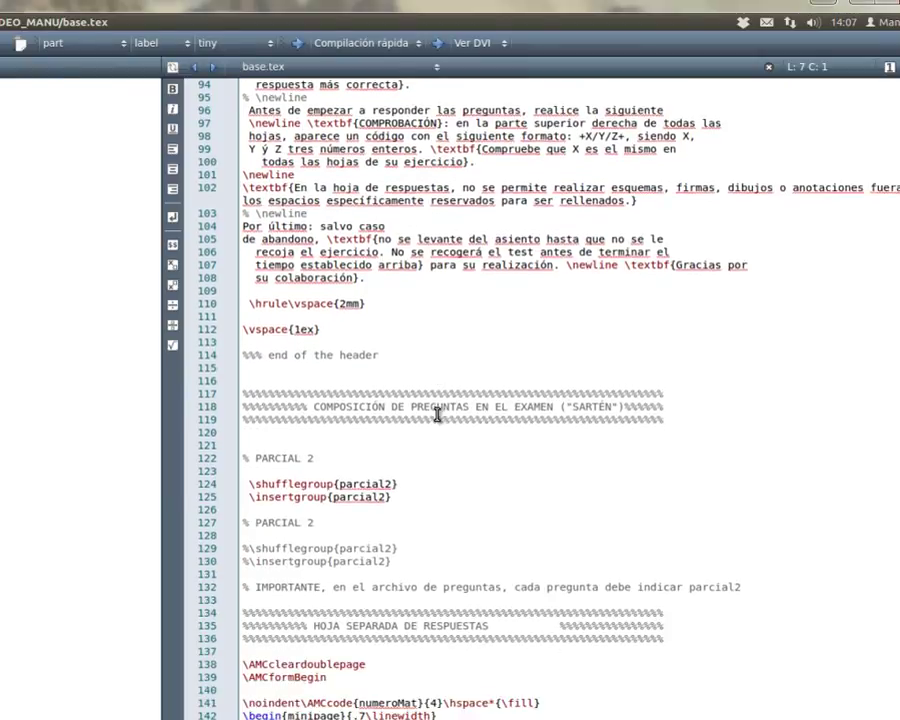
scroll(437, 415, down, 3)
scroll(437, 415, down, 3)
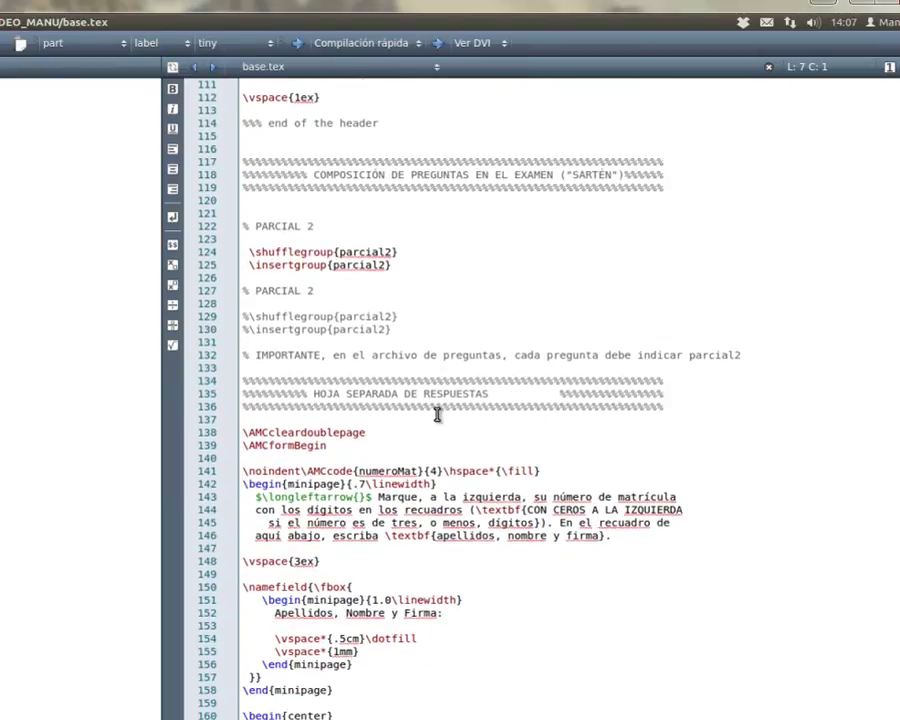
scroll(437, 415, down, 3)
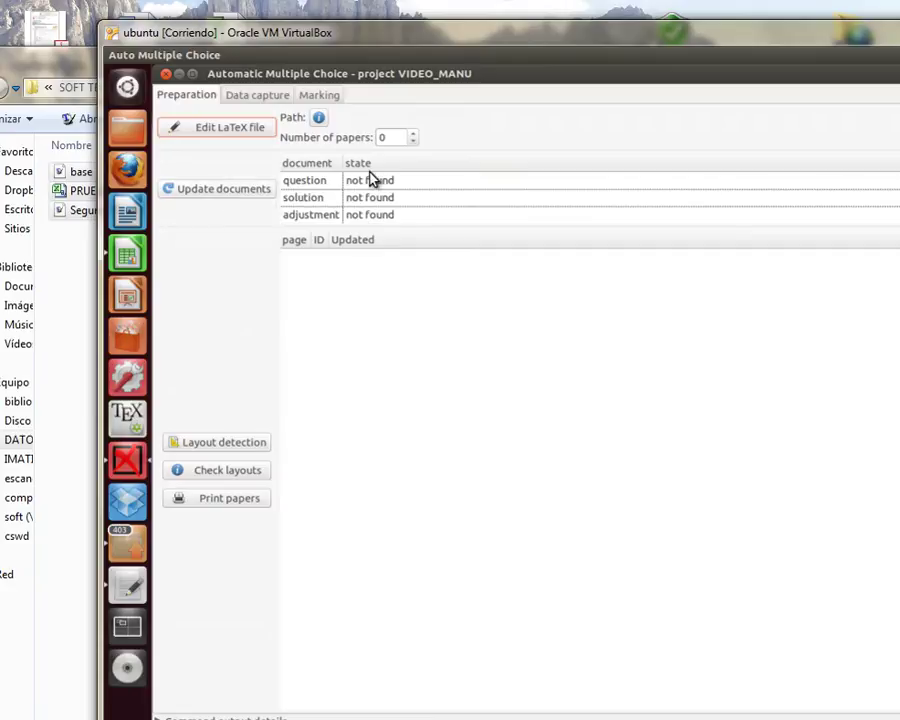
Step: Copy the PRUEBA CSV and SegundoP.tex from Escritorio/VIDEOTUTORIAL
drag(195, 40, 108, 27)
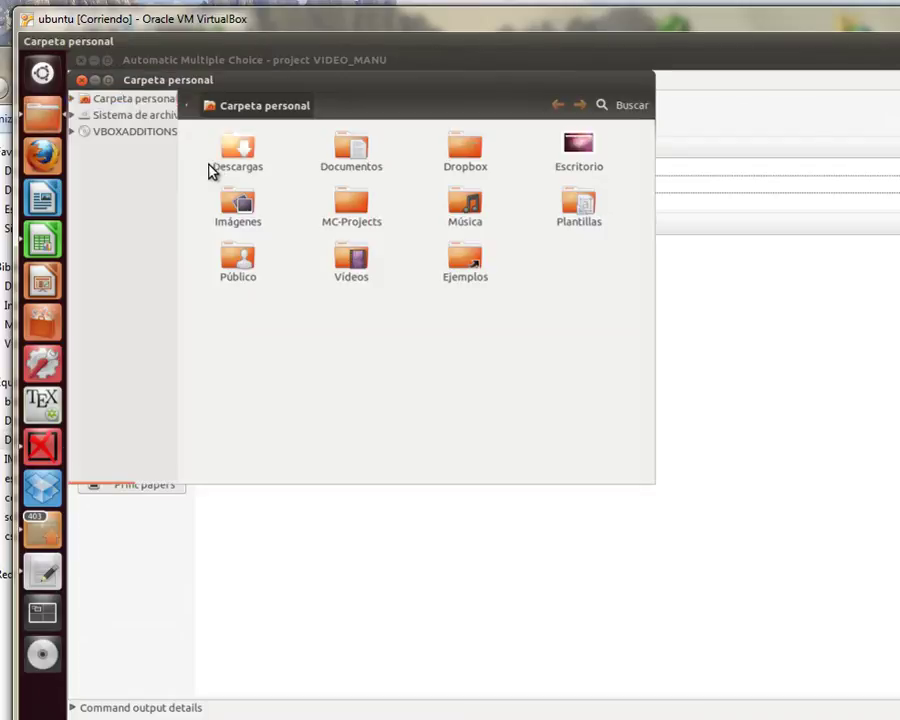
double_click(589, 169)
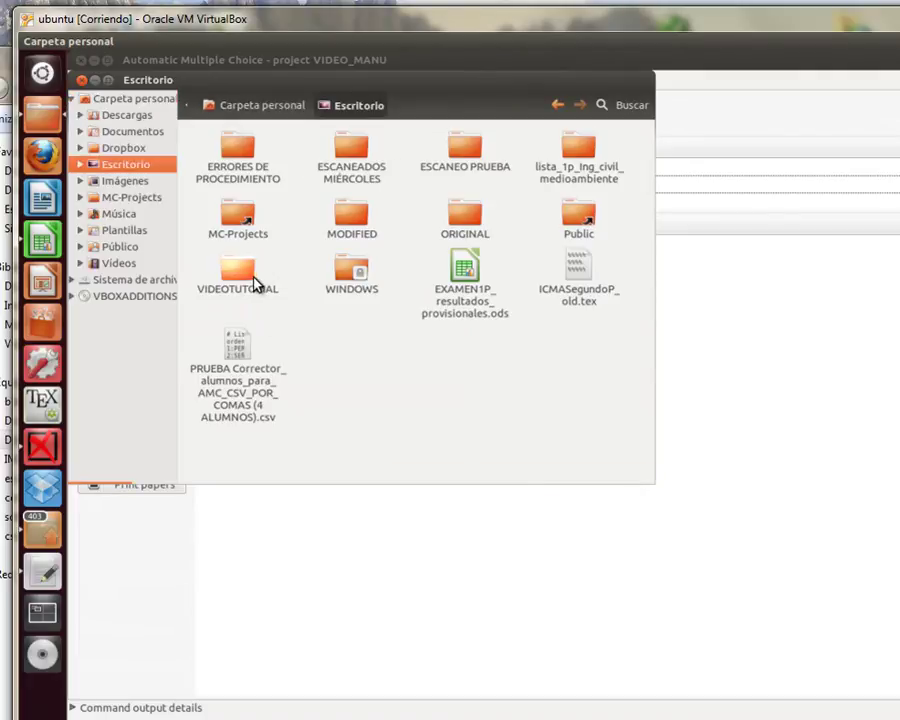
double_click(240, 272)
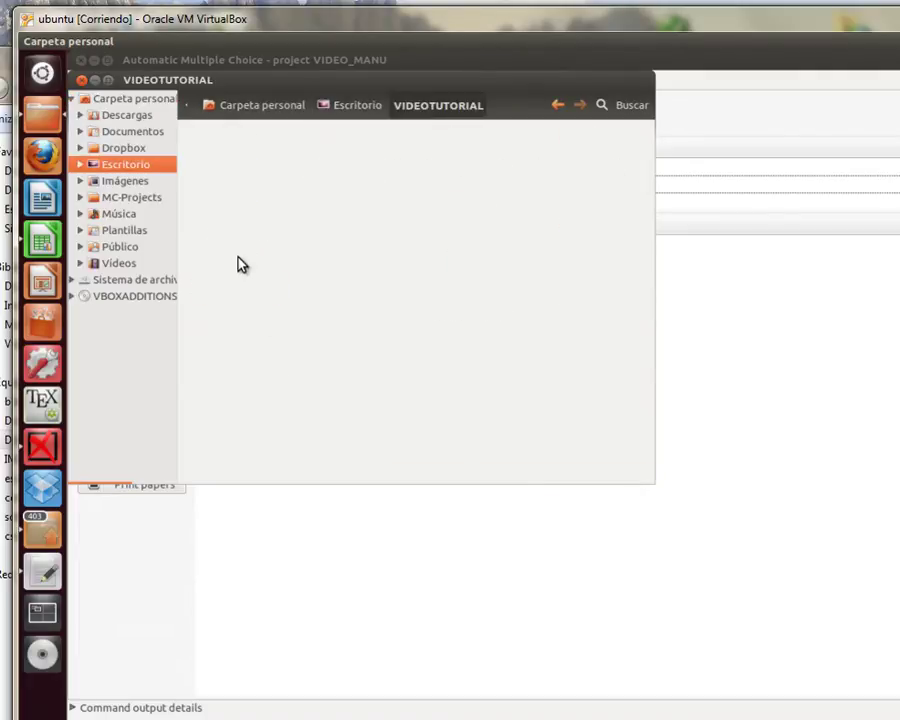
drag(526, 246, 372, 124)
right_click(360, 178)
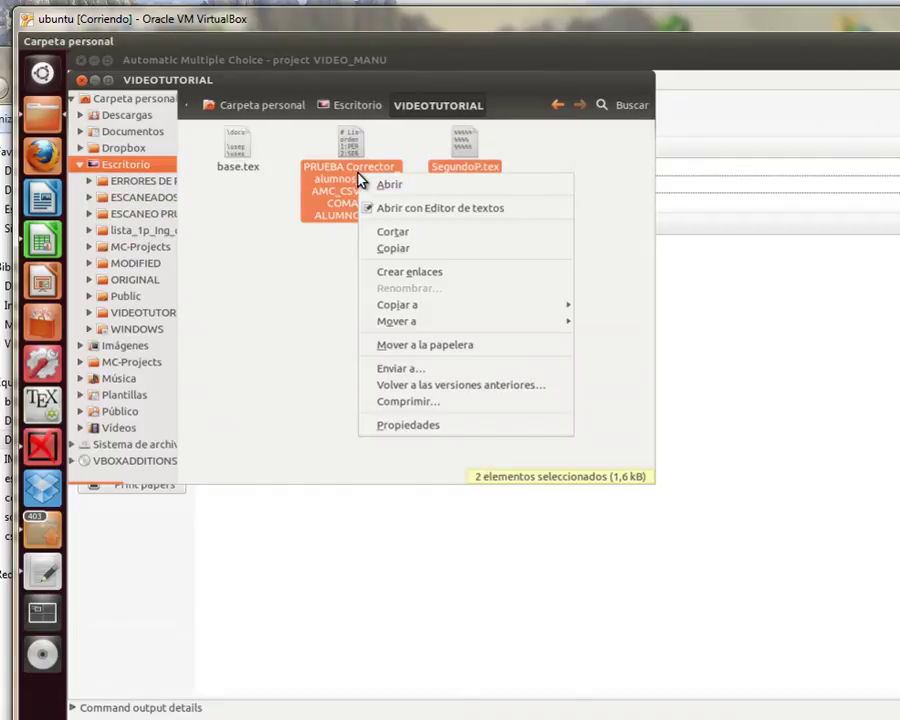
click(400, 248)
click(335, 307)
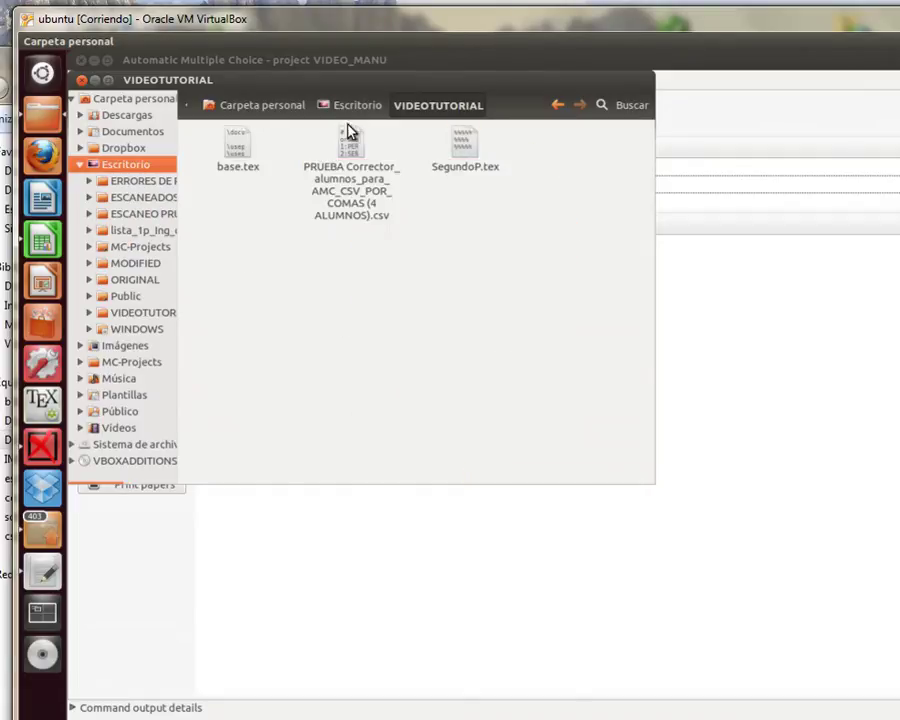
click(82, 80)
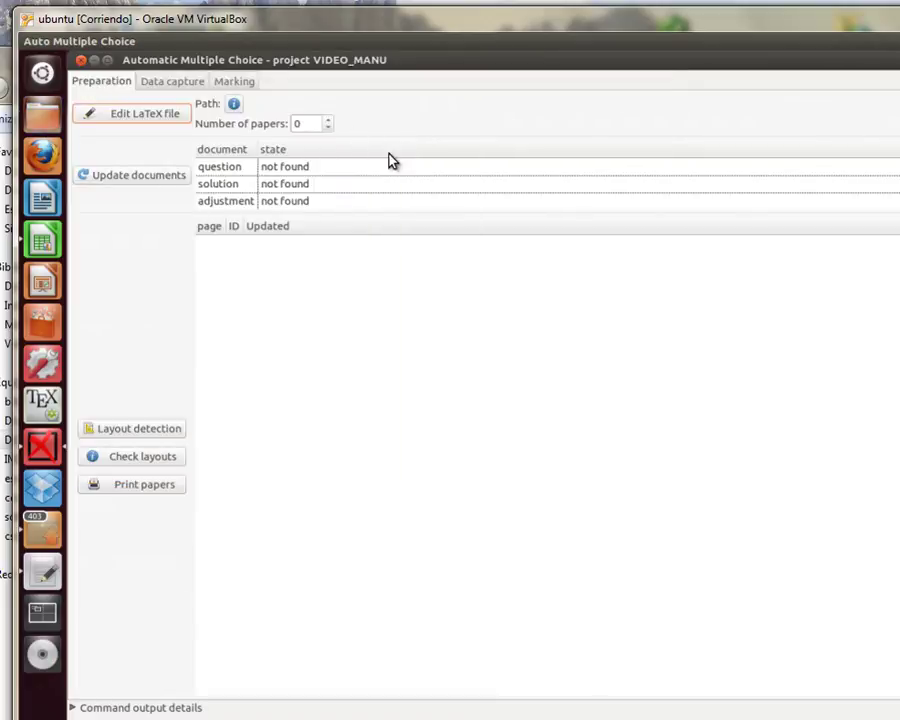
Step: Paste both files into the MC-Projects/VIDEO_MANU folder
click(41, 128)
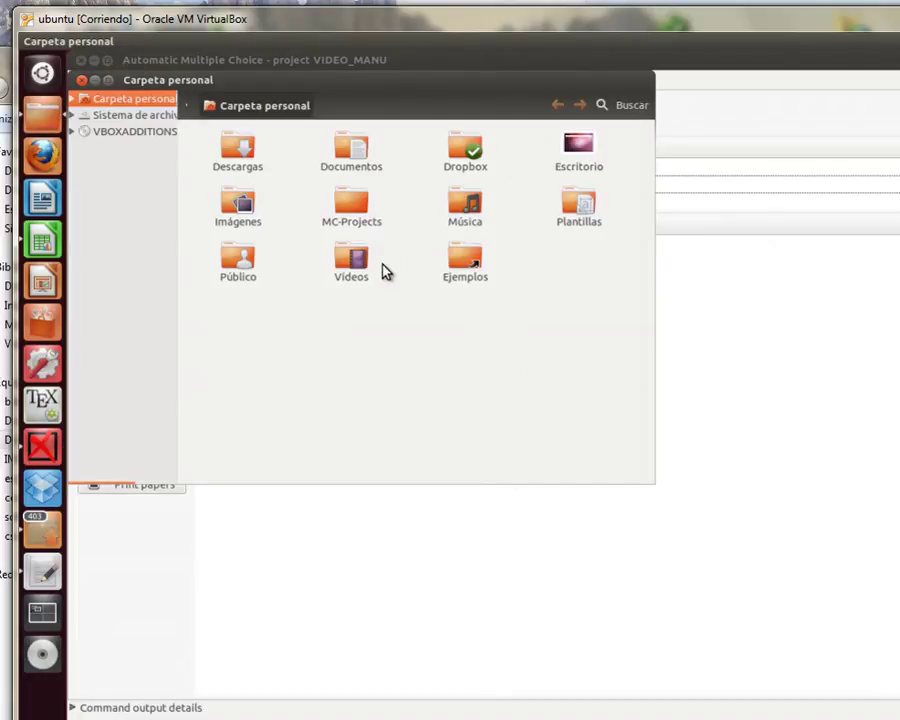
double_click(360, 201)
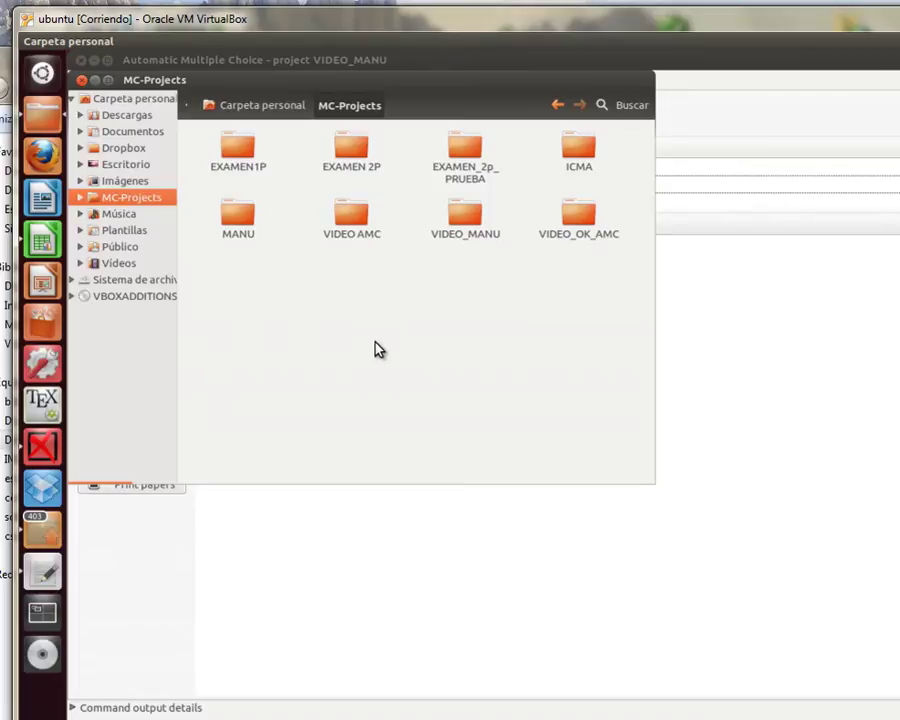
drag(308, 88, 350, 114)
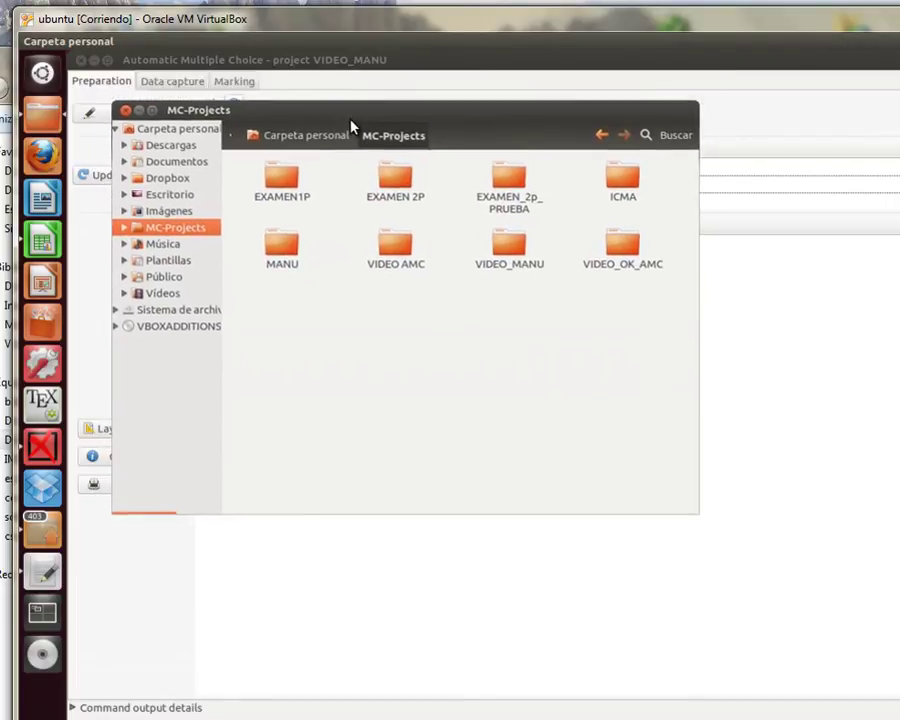
double_click(512, 243)
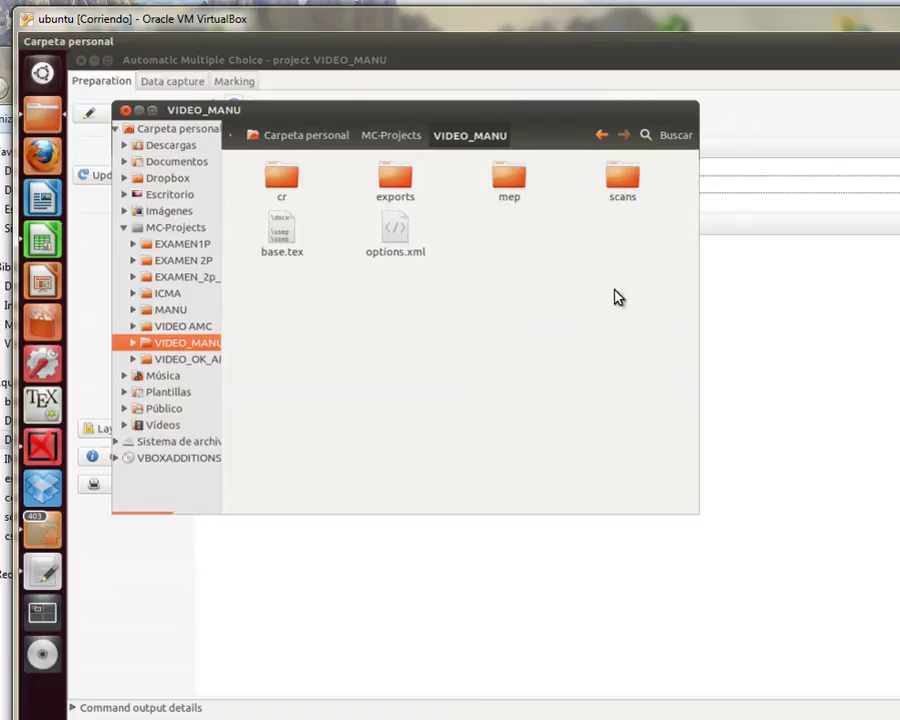
right_click(476, 283)
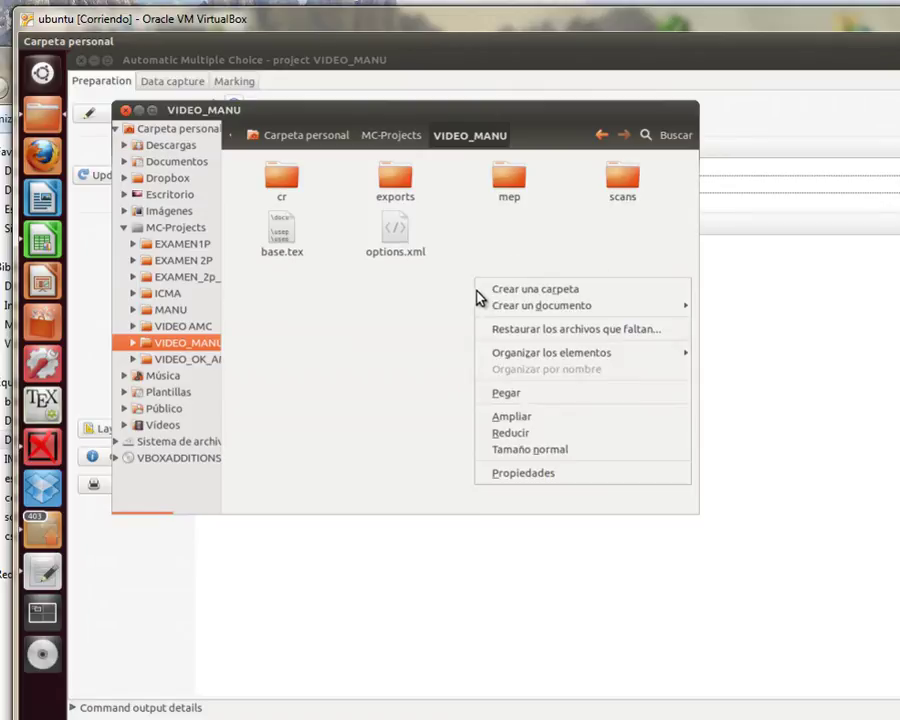
click(497, 395)
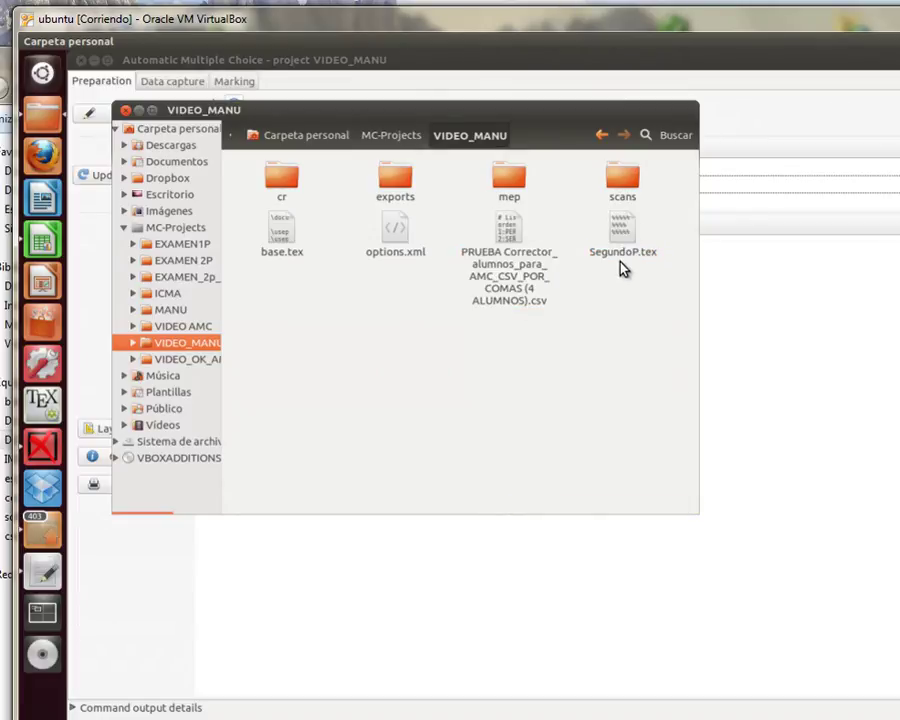
Step: Close the file manager, then update the documents and answer the darkness-threshold question
click(125, 110)
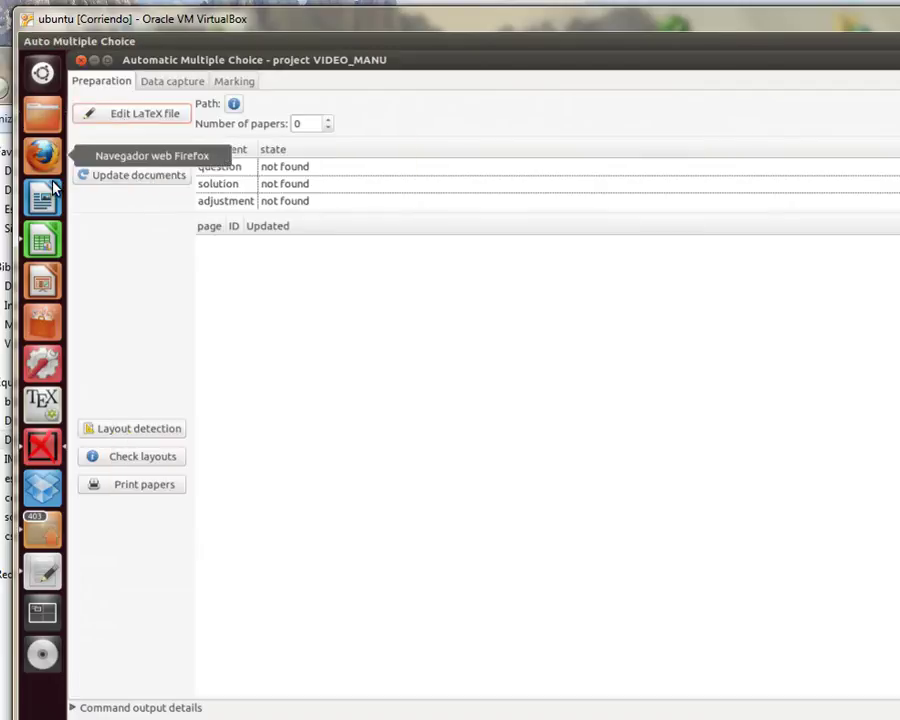
click(138, 180)
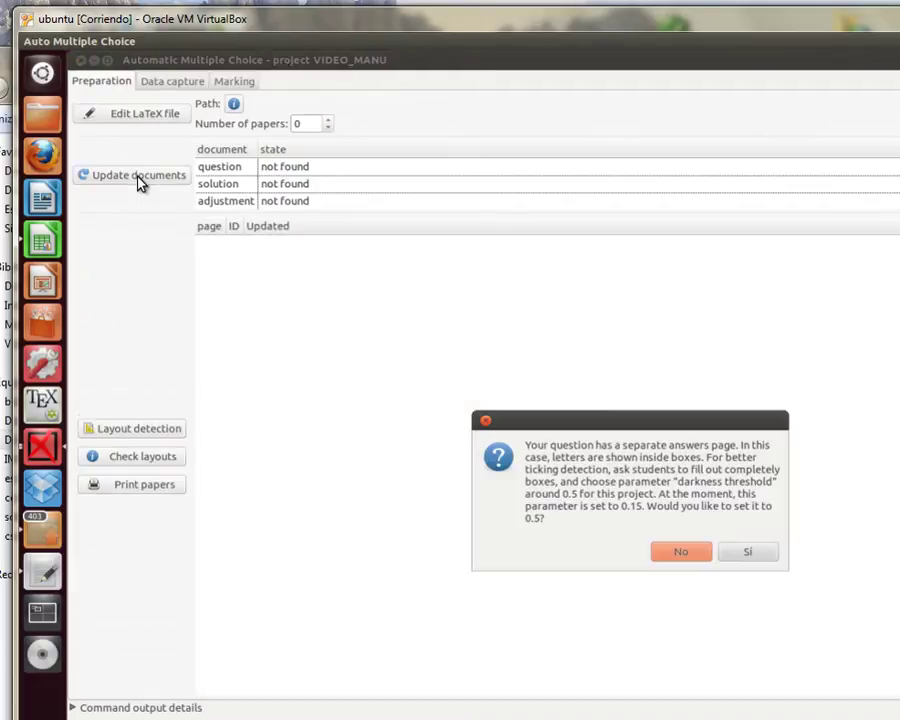
drag(735, 420, 531, 255)
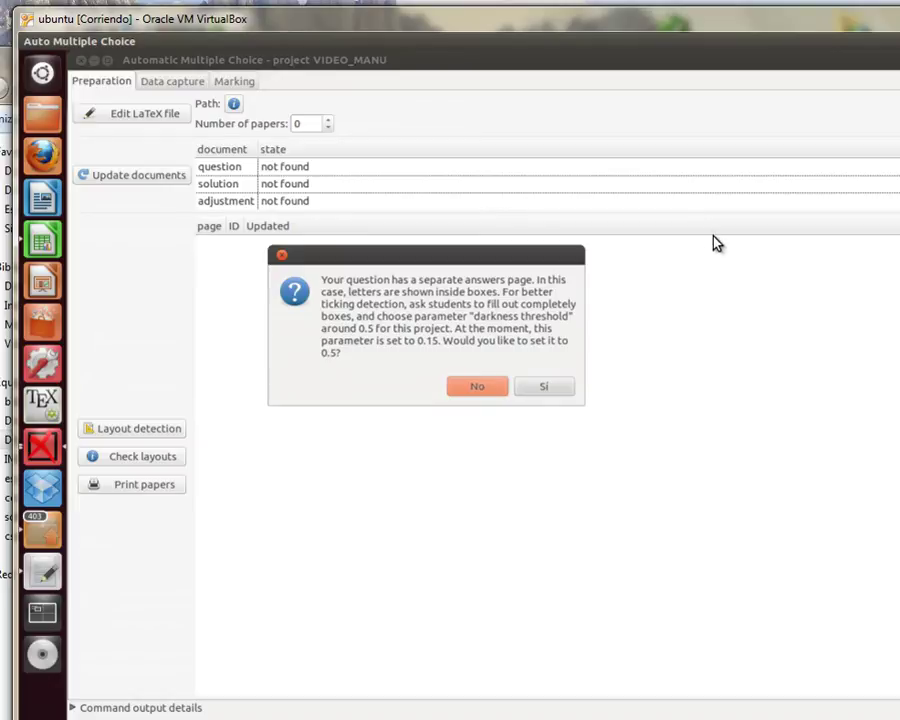
click(472, 389)
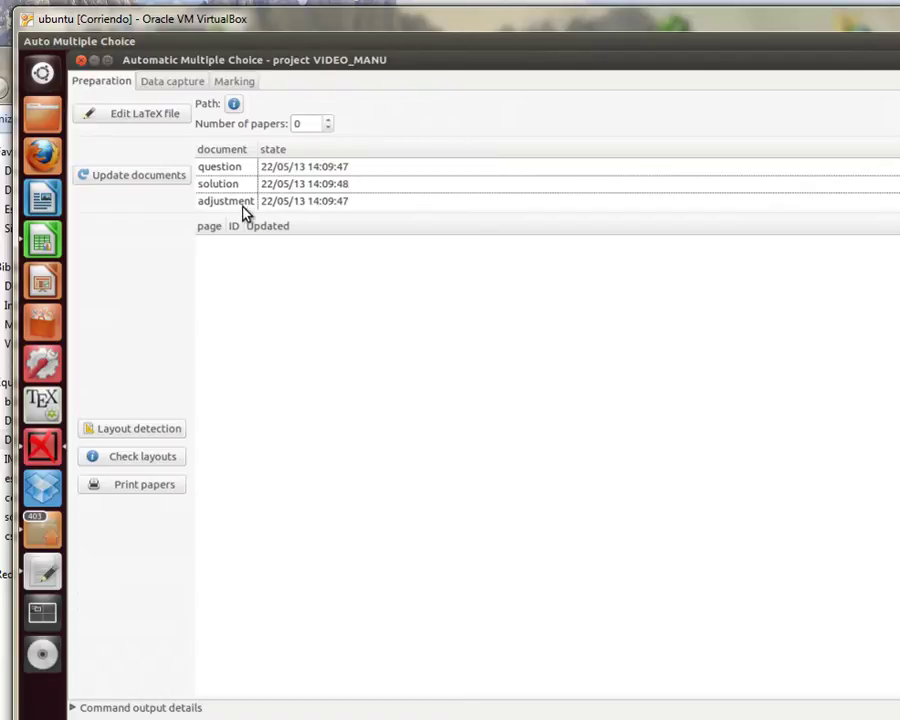
Step: Set the number of papers to 2 and regenerate the documents
click(329, 119)
click(329, 119)
click(152, 177)
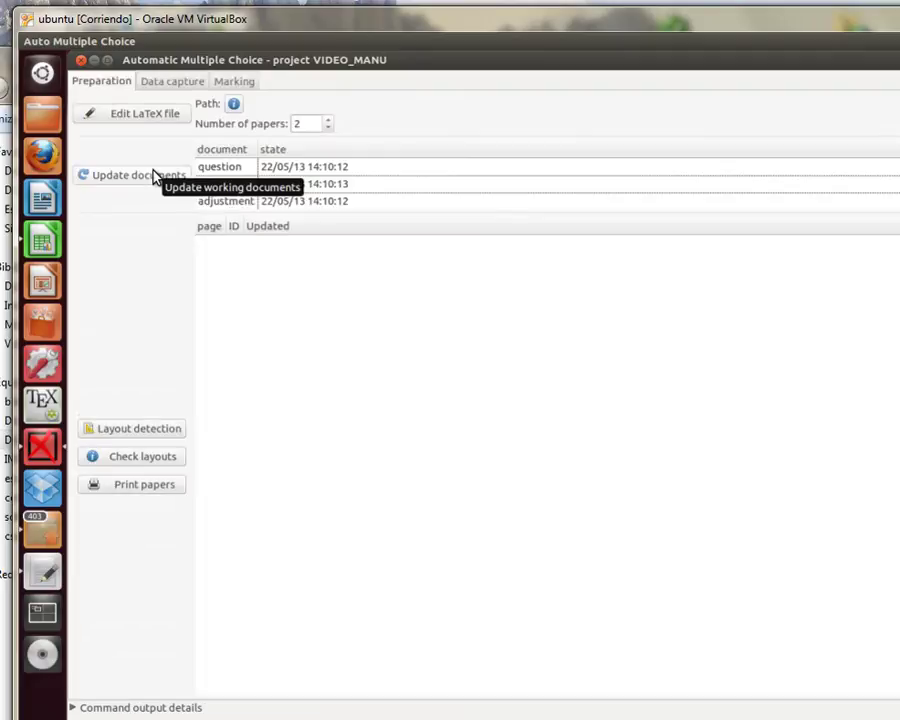
click(235, 170)
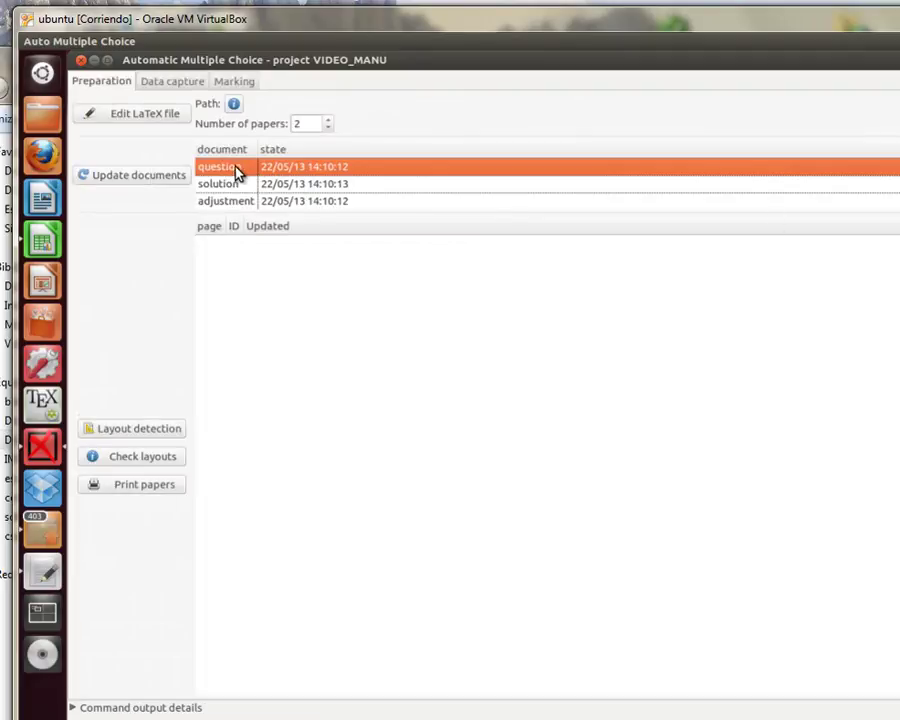
Step: Open DOC-sujet.pdf and scroll through all 8 pages of the two exam copies
double_click(235, 175)
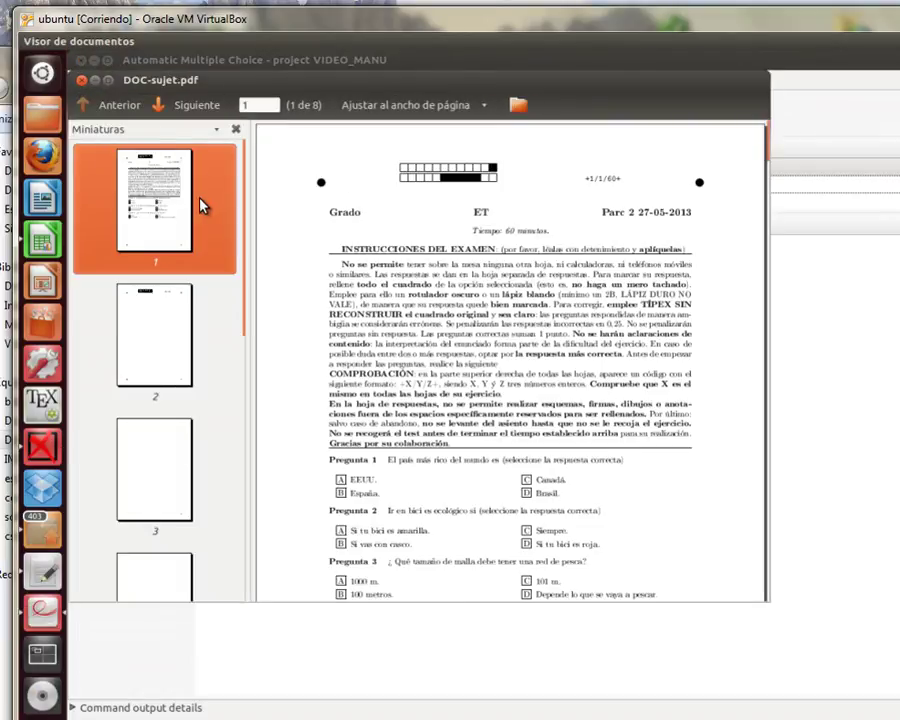
scroll(686, 392, down, 3)
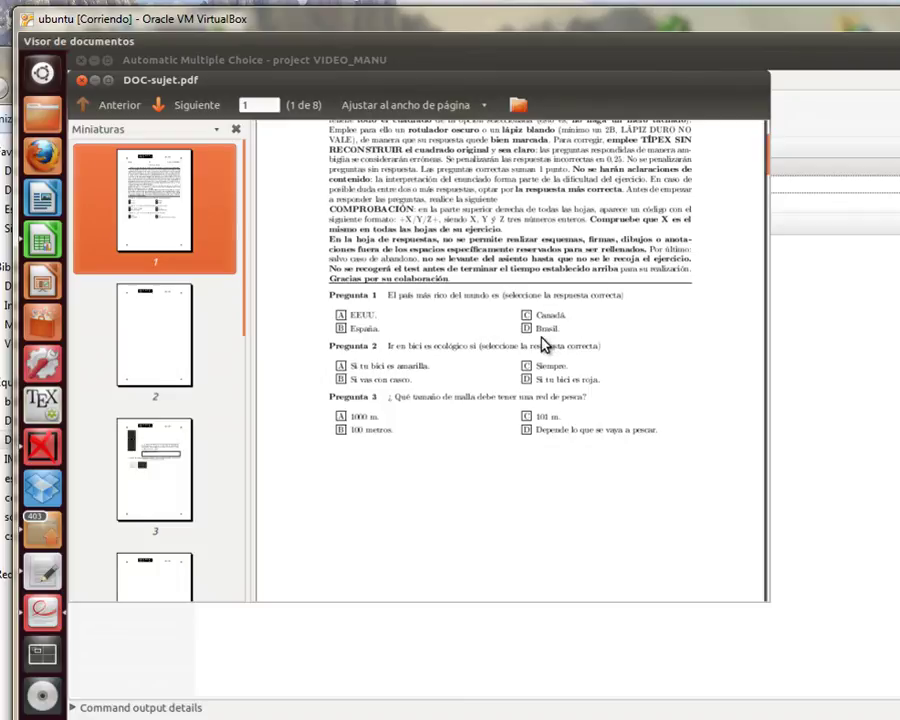
scroll(543, 343, up, 3)
scroll(543, 343, down, 10)
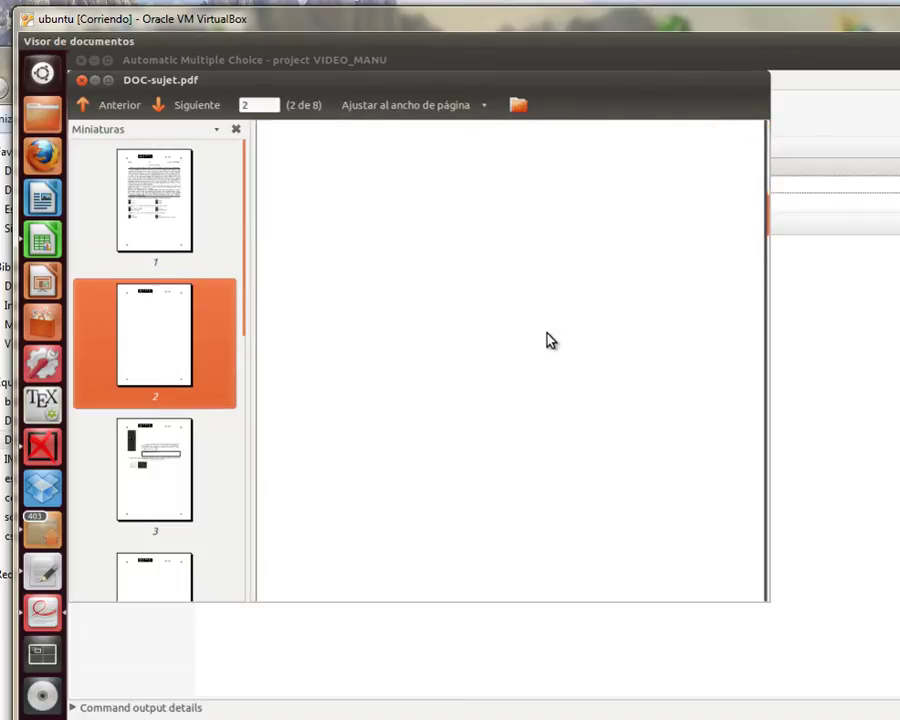
scroll(547, 341, down, 5)
scroll(547, 341, down, 8)
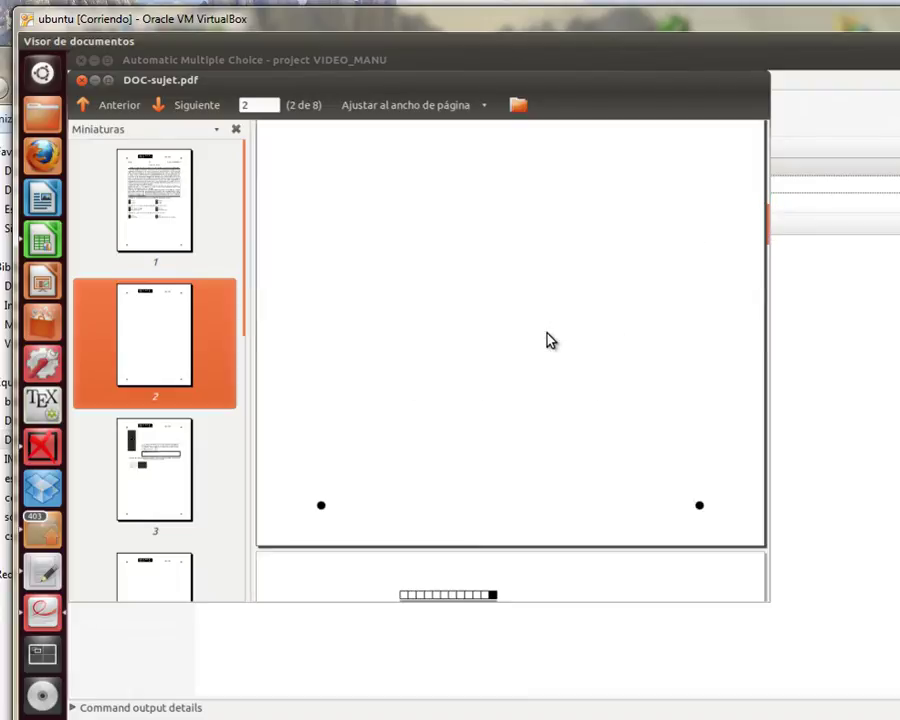
scroll(548, 340, up, 1)
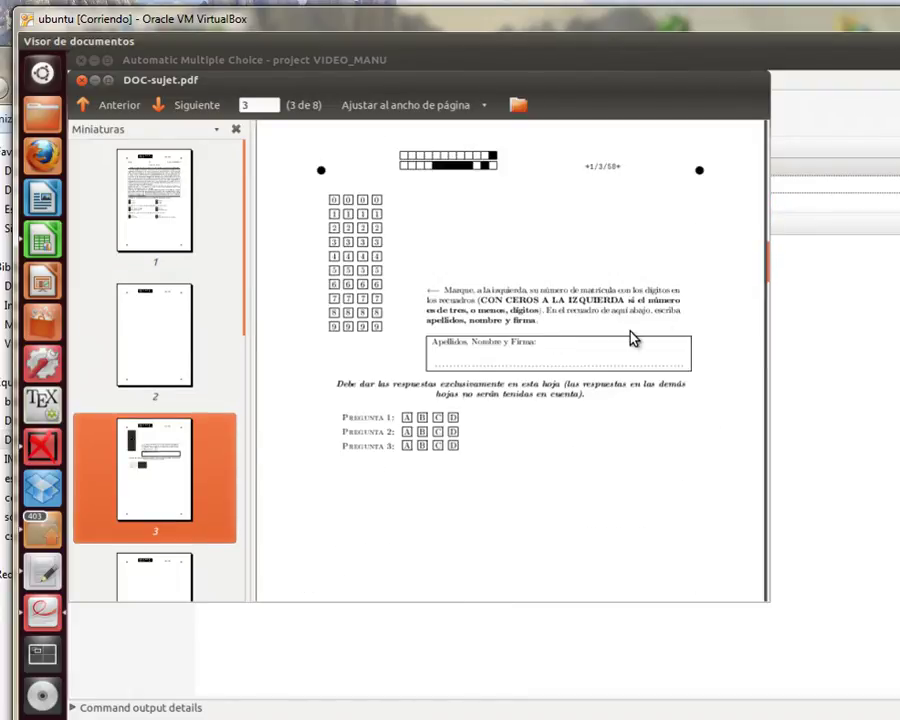
scroll(633, 340, down, 5)
scroll(632, 342, down, 6)
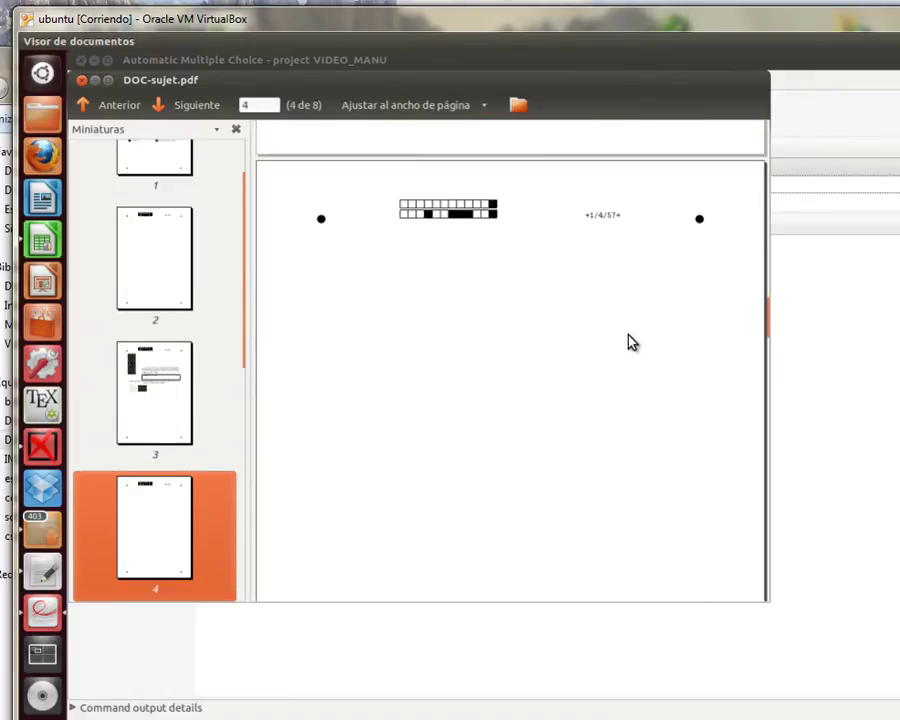
scroll(632, 342, down, 6)
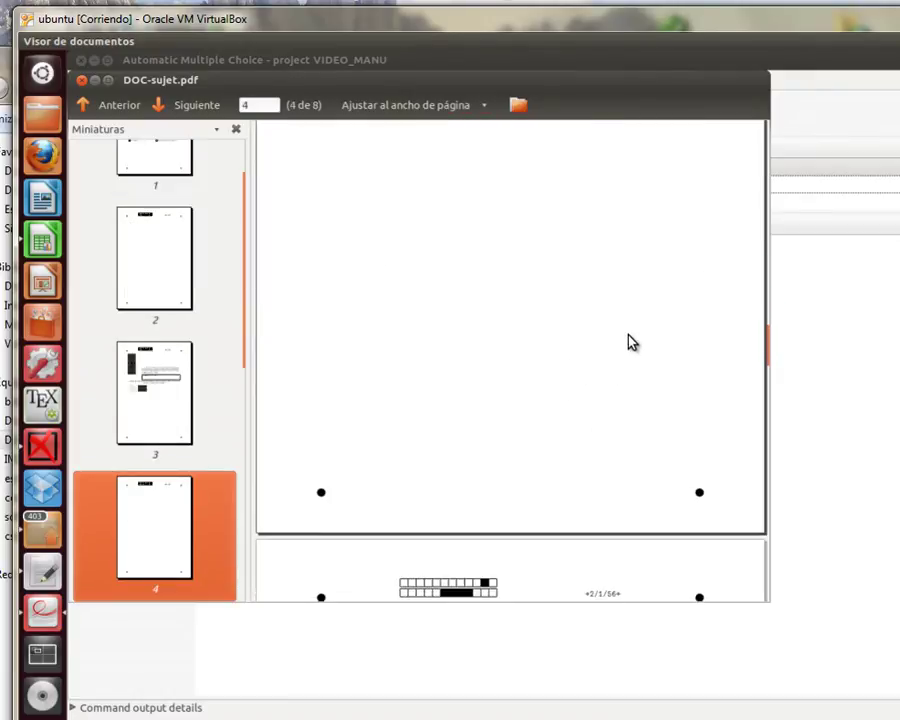
scroll(633, 336, down, 6)
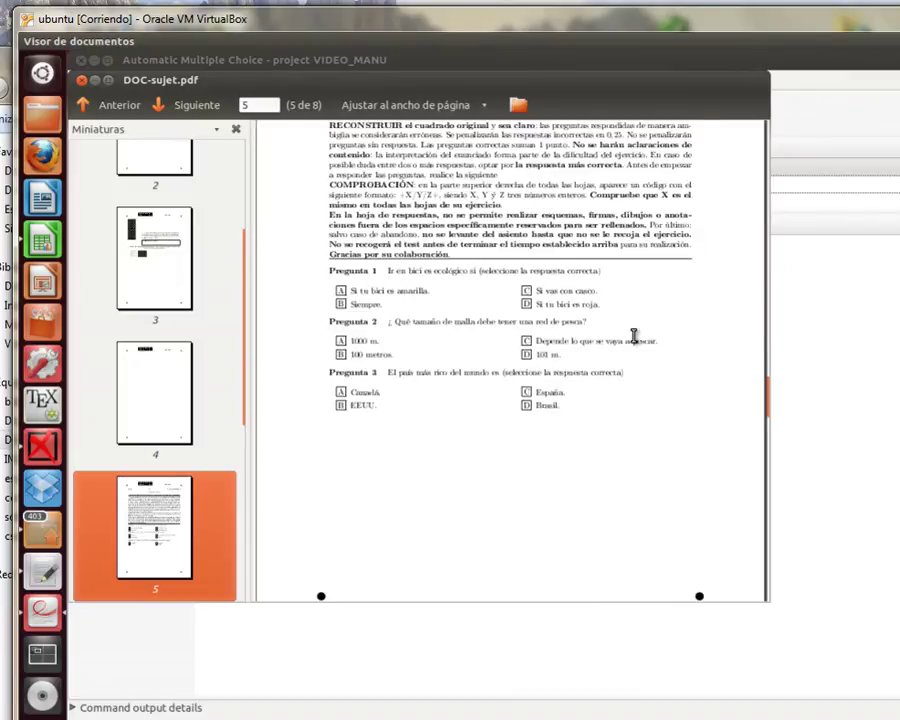
scroll(632, 342, down, 12)
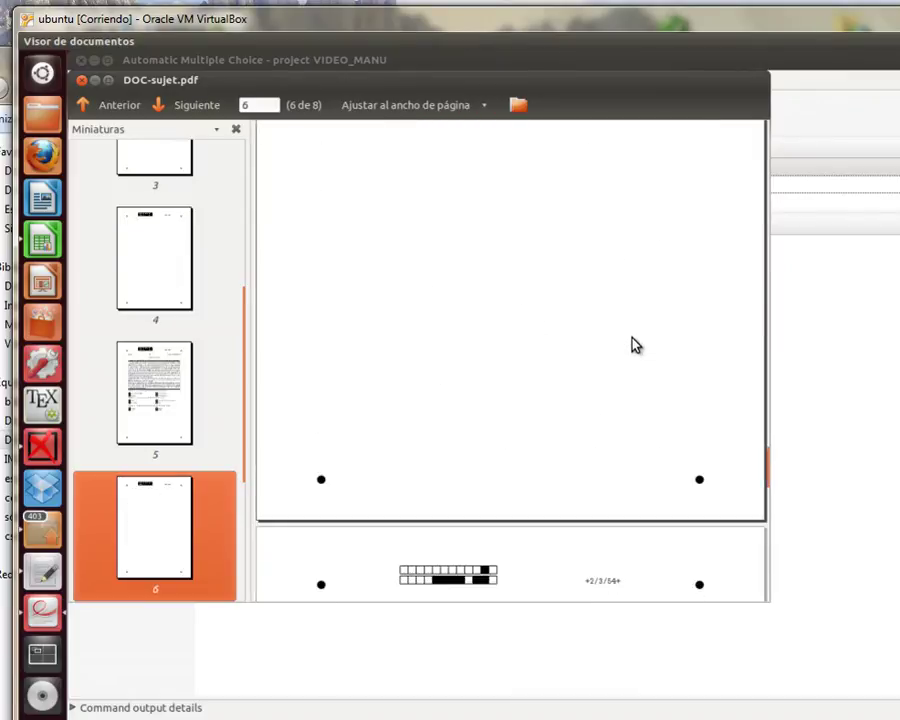
scroll(632, 342, down, 5)
scroll(630, 340, up, 3)
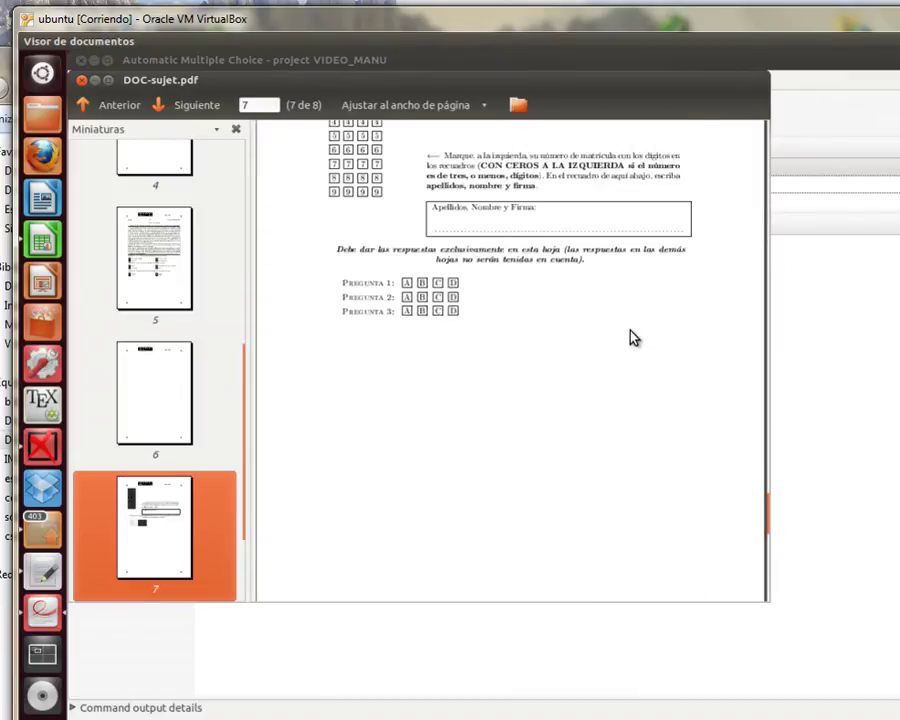
scroll(603, 251, up, 1)
scroll(577, 480, down, 5)
scroll(572, 435, down, 8)
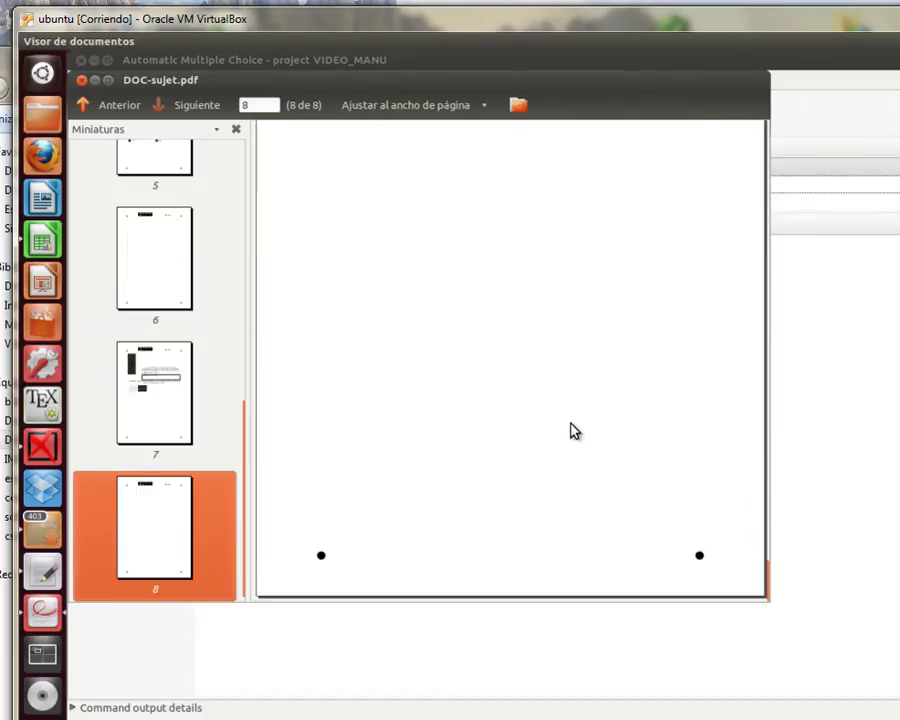
scroll(416, 275, up, 12)
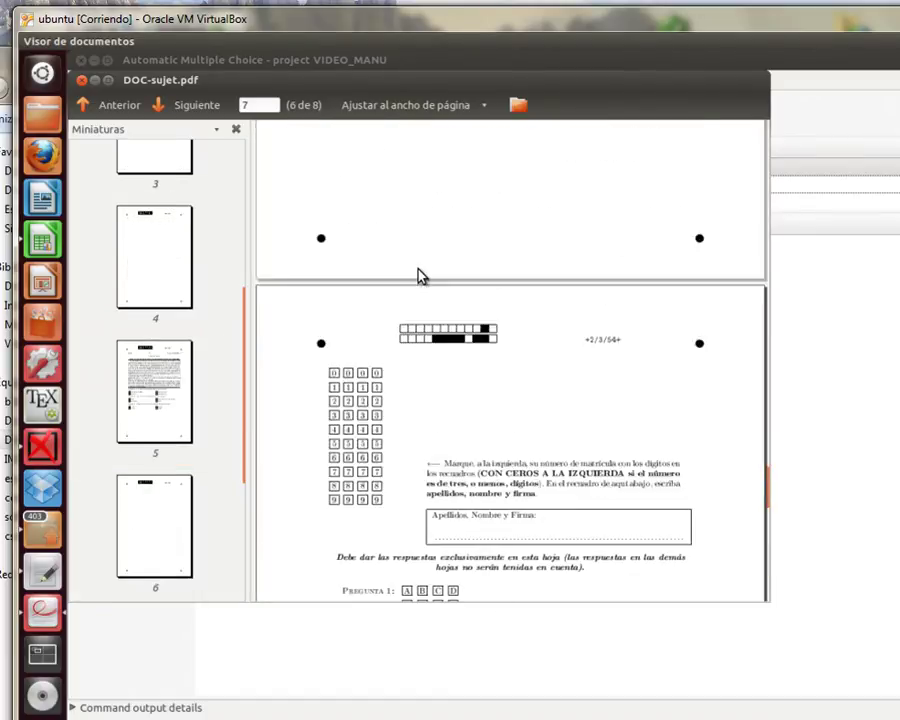
Step: Close the DOC-sujet.pdf preview and run layout detection so all 8 pages list their IDs
click(82, 83)
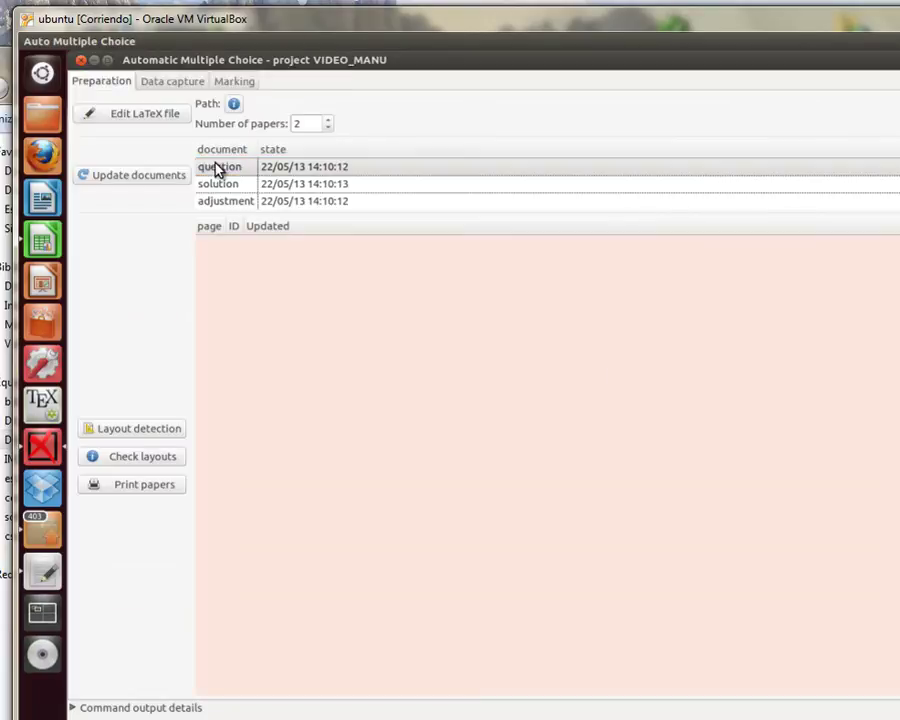
click(278, 188)
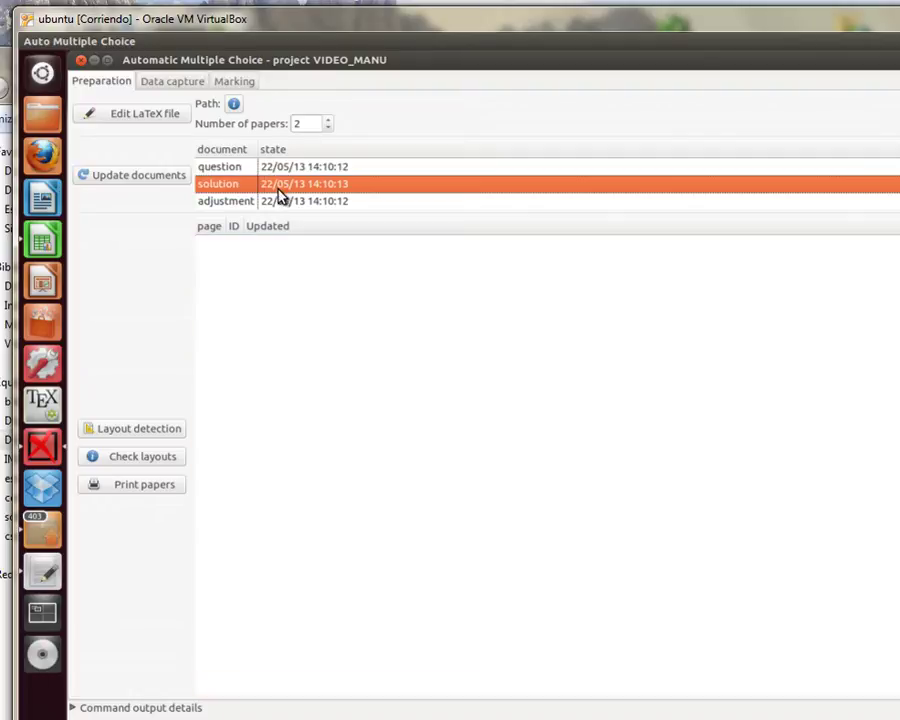
click(287, 201)
click(294, 168)
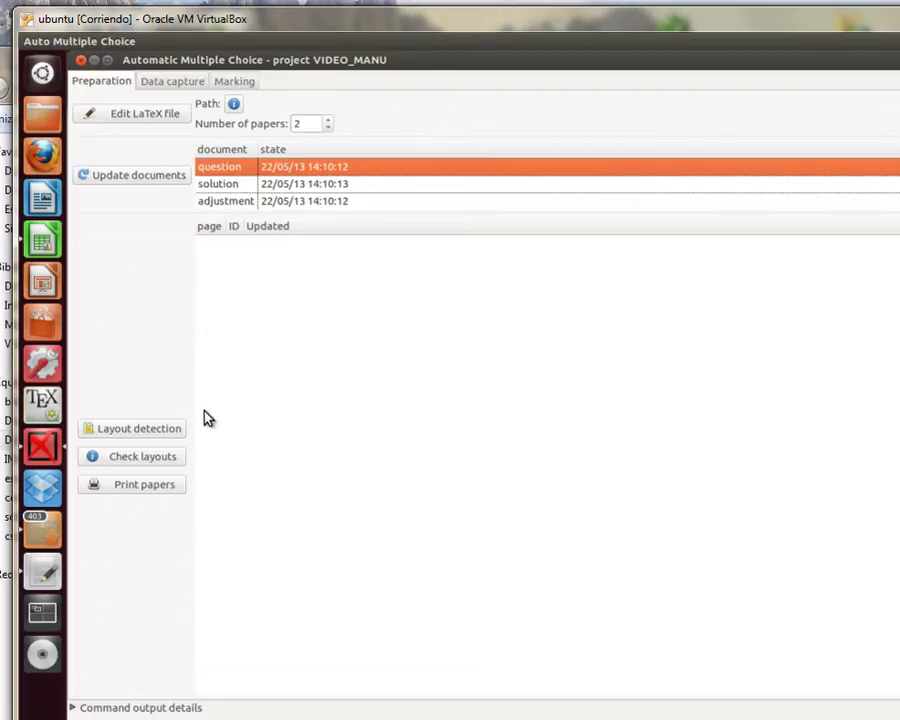
click(128, 437)
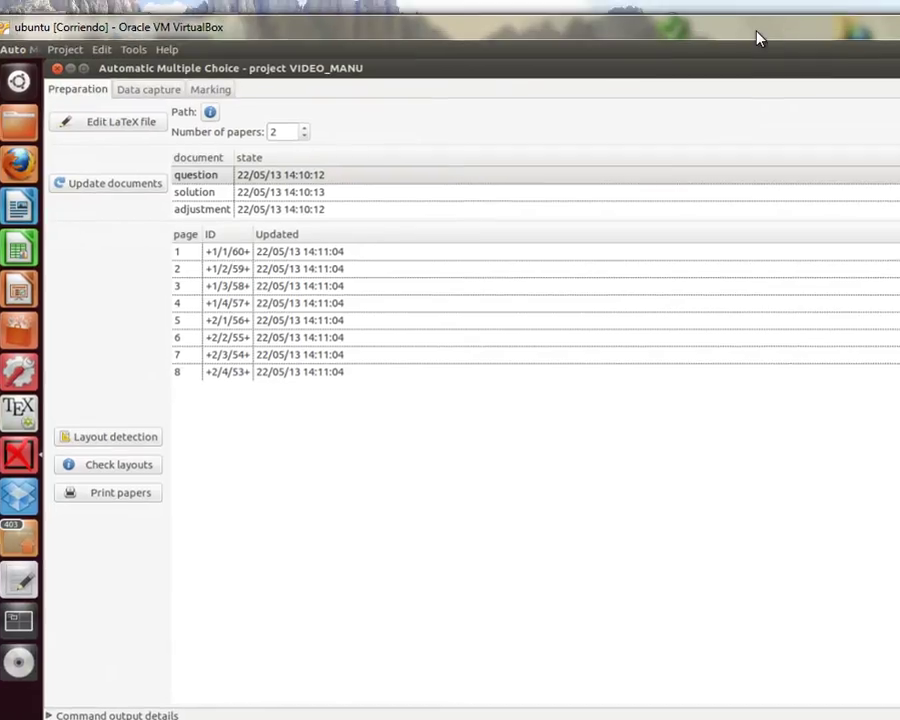
click(70, 69)
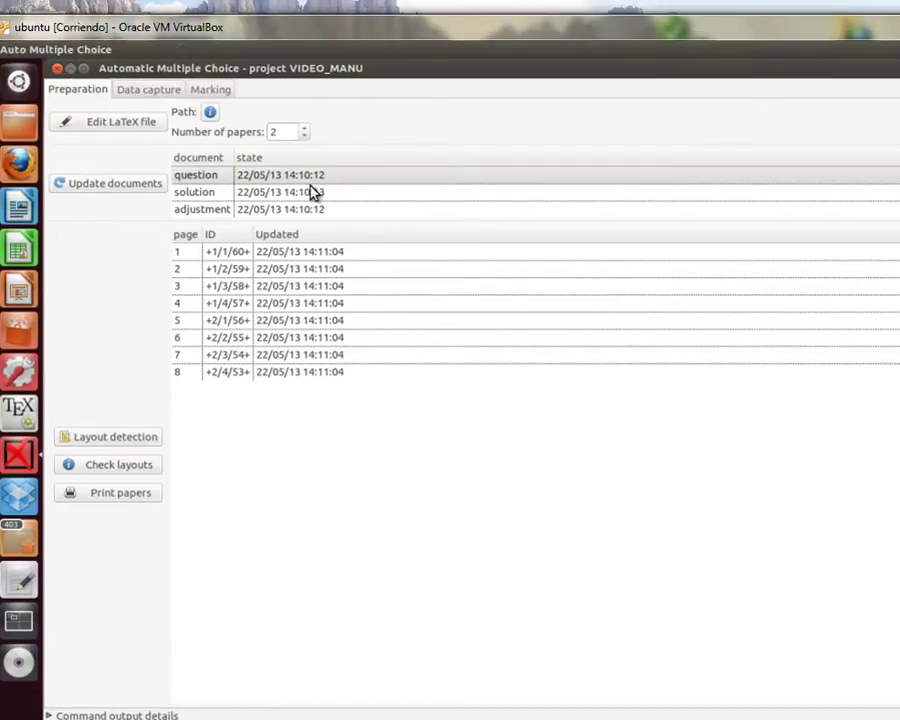
Step: Open DOC-corrige.pdf from the MC-Projects/VIDEO_MANU folder
click(157, 97)
double_click(157, 97)
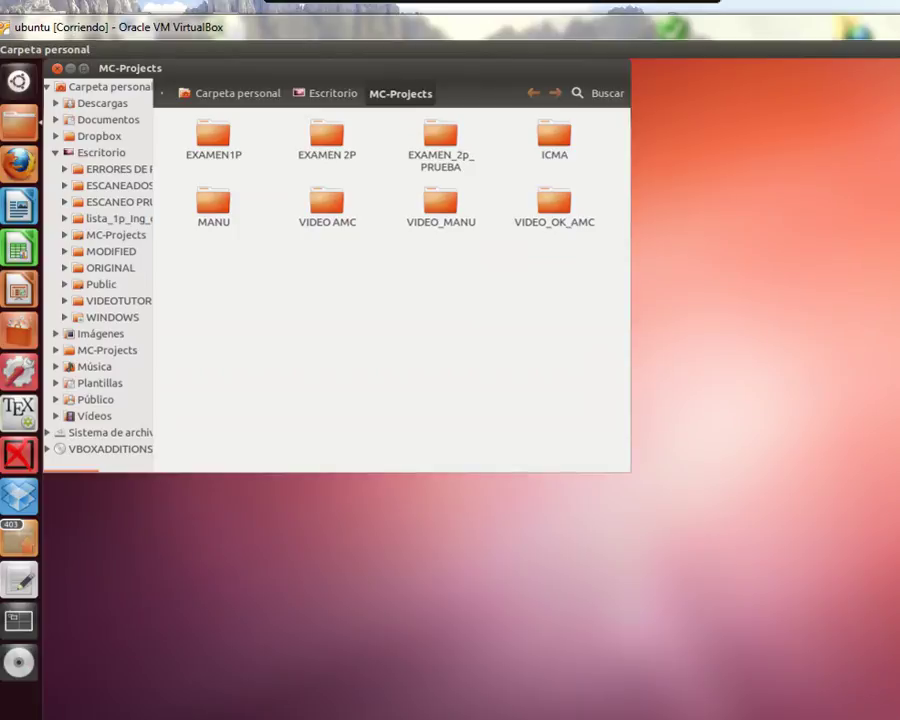
double_click(420, 212)
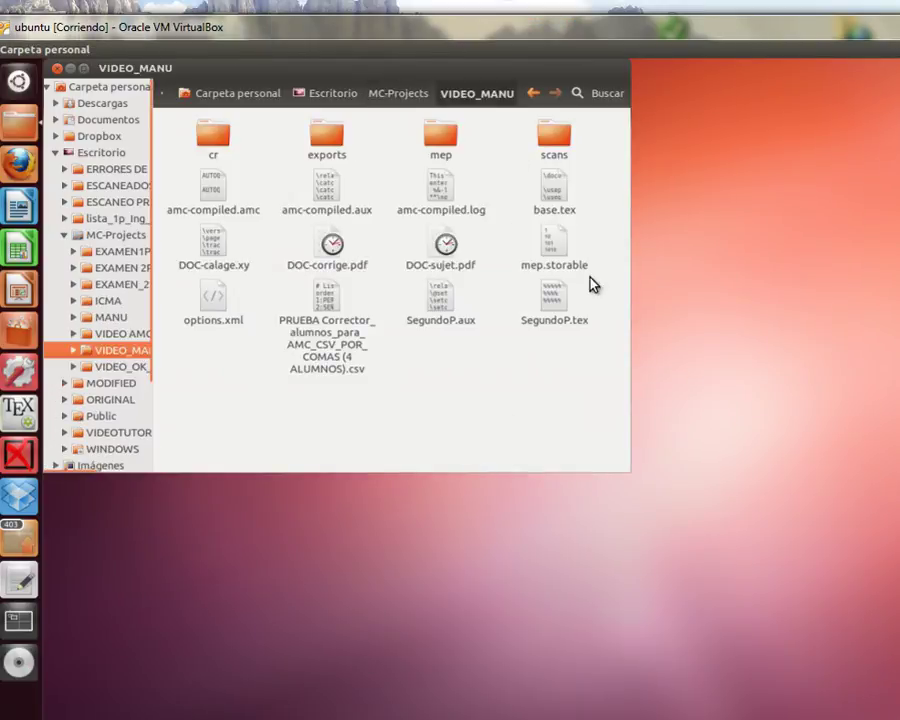
click(346, 259)
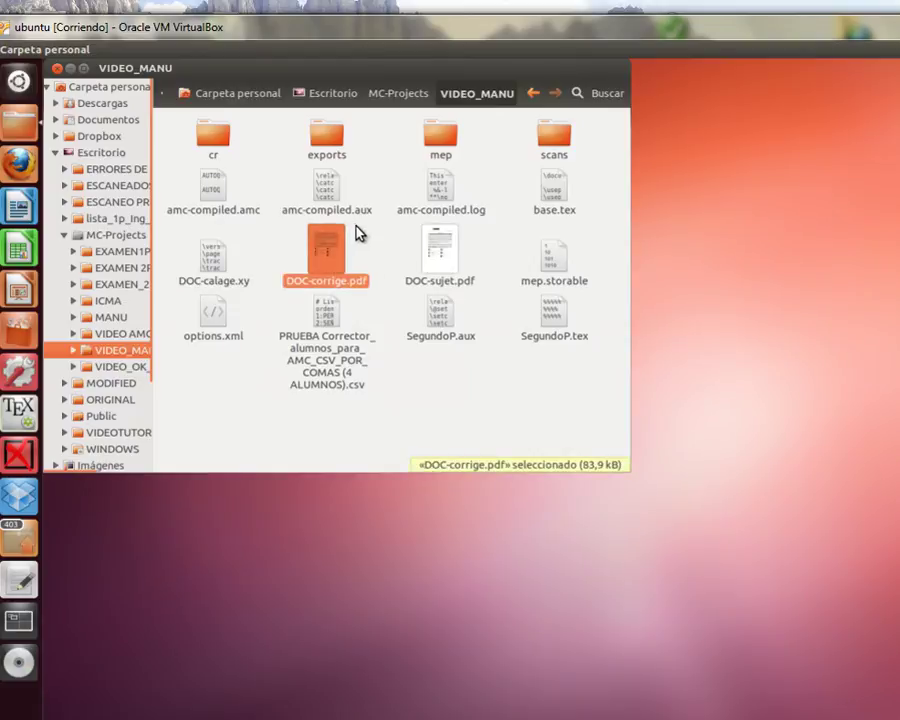
double_click(338, 250)
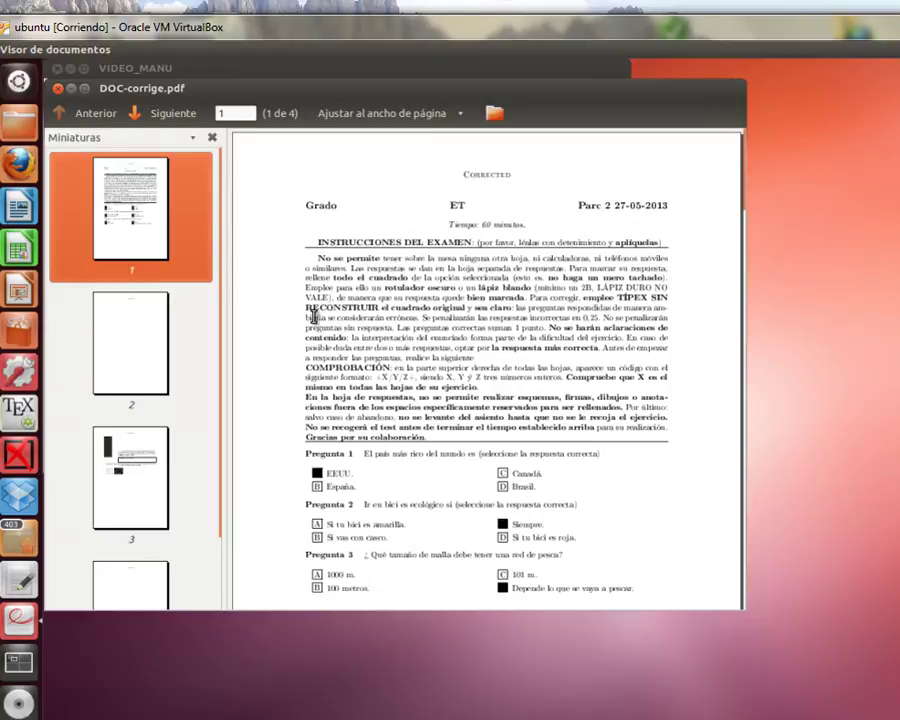
Step: Review the marked answers on pages 3 and 4 of DOC-corrige.pdf, then close the viewer
scroll(520, 425, down, 4)
scroll(540, 380, down, 1)
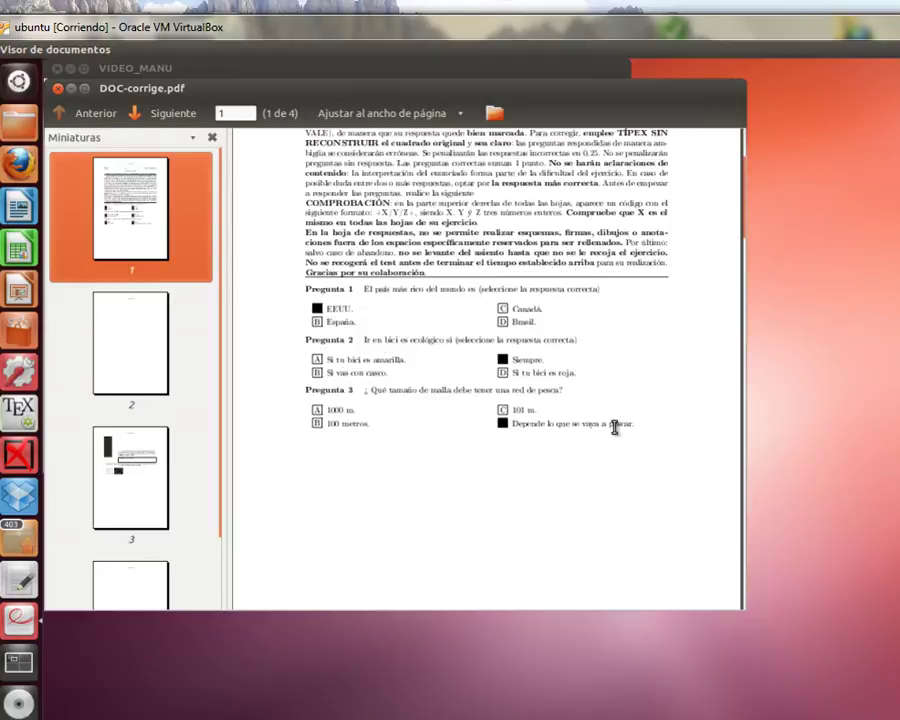
scroll(613, 455, down, 5)
scroll(390, 390, up, 6)
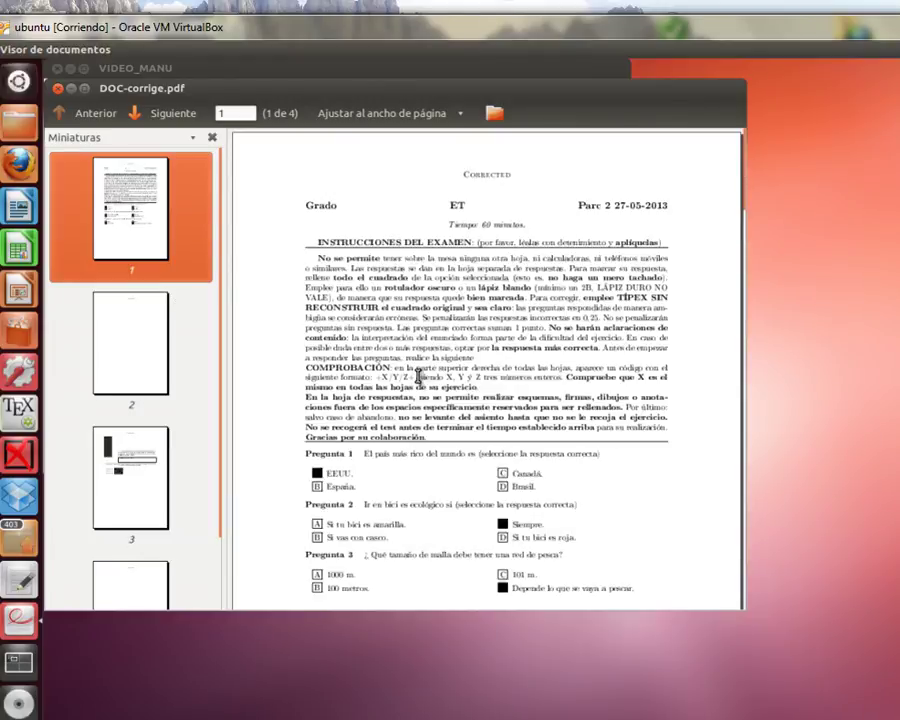
scroll(425, 380, down, 2)
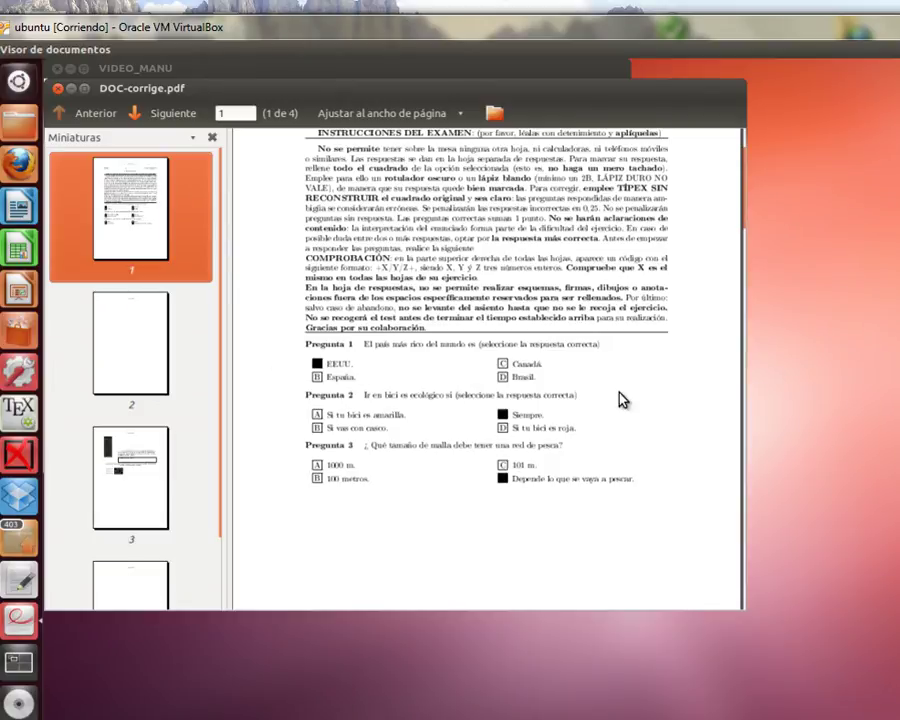
scroll(622, 400, down, 1)
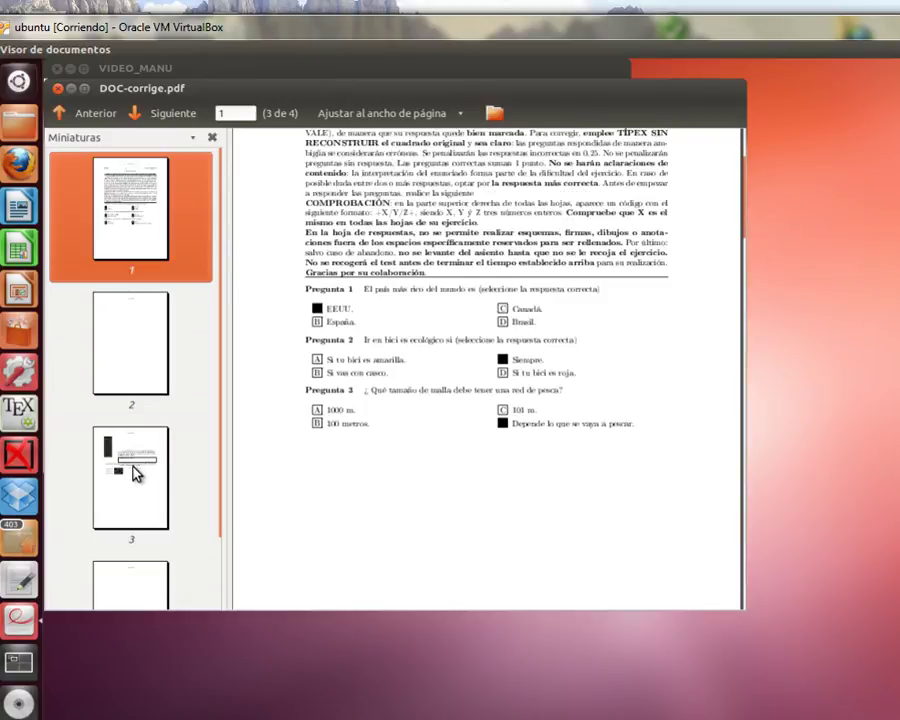
click(136, 472)
scroll(330, 380, down, 3)
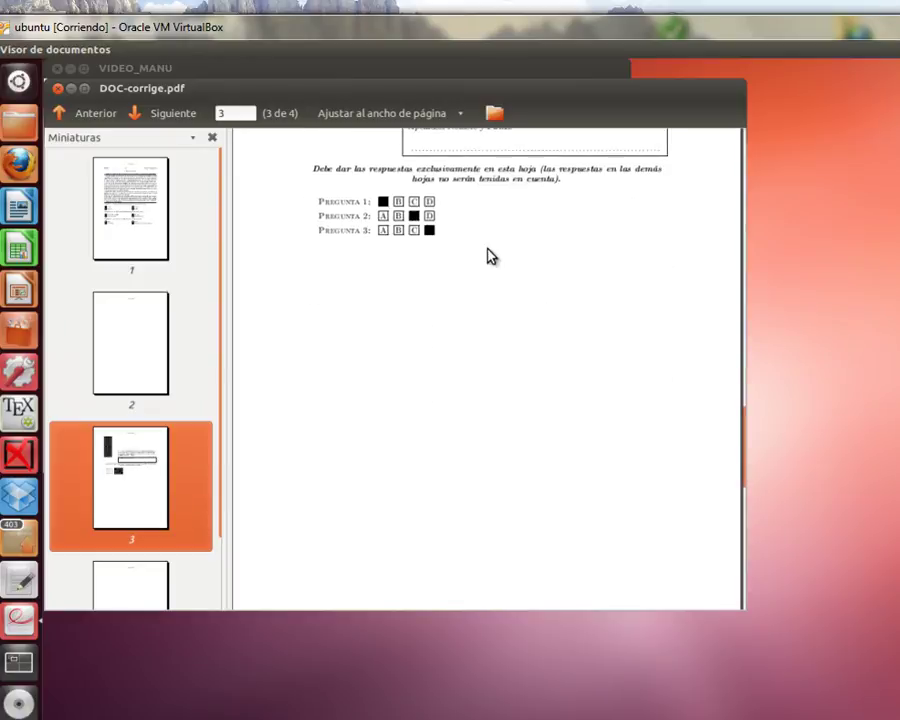
scroll(490, 243, up, 3)
scroll(480, 245, up, 1)
scroll(480, 255, down, 1)
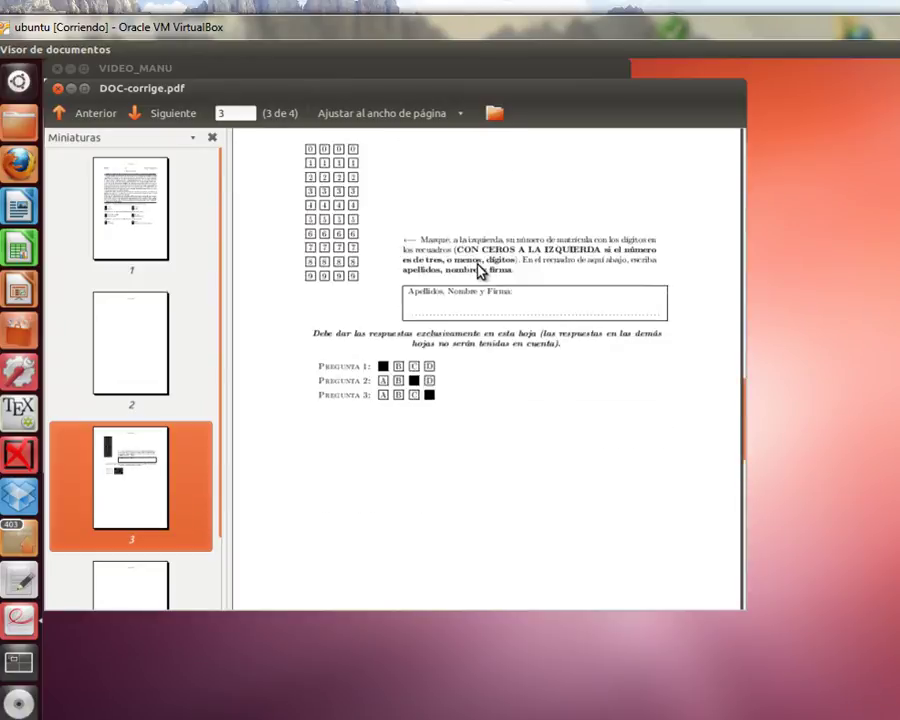
scroll(480, 265, down, 8)
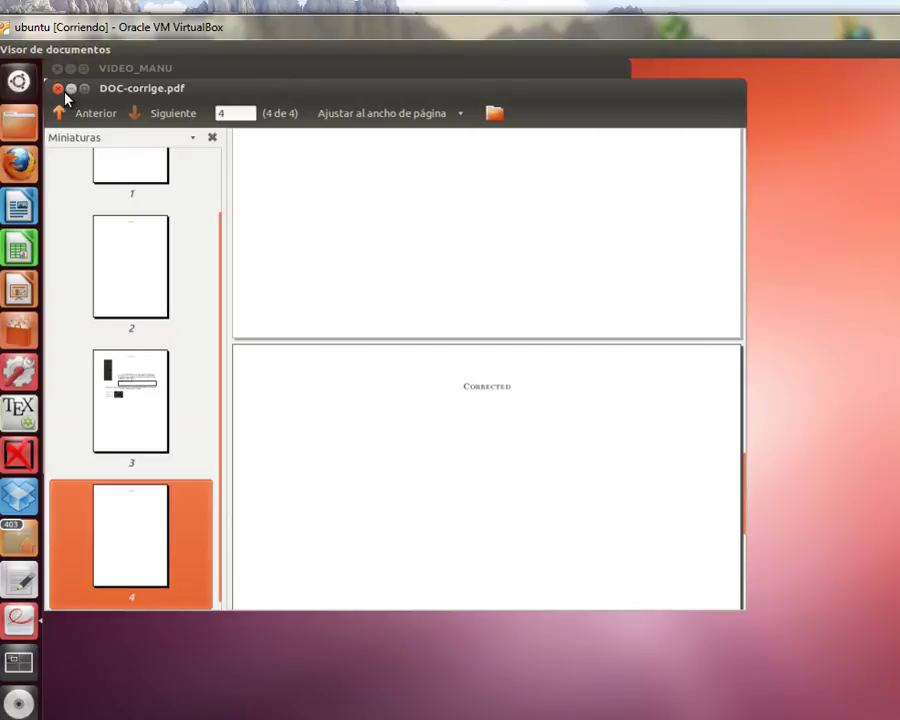
click(58, 88)
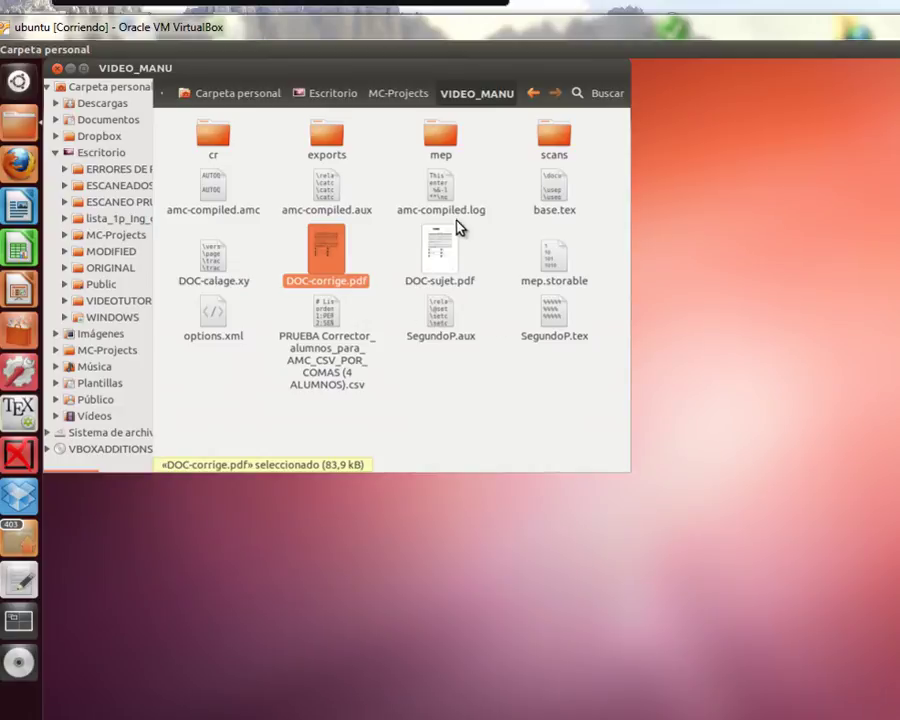
Step: Copy DOC-sujet.pdf from the VIDEO_MANU folder
click(452, 246)
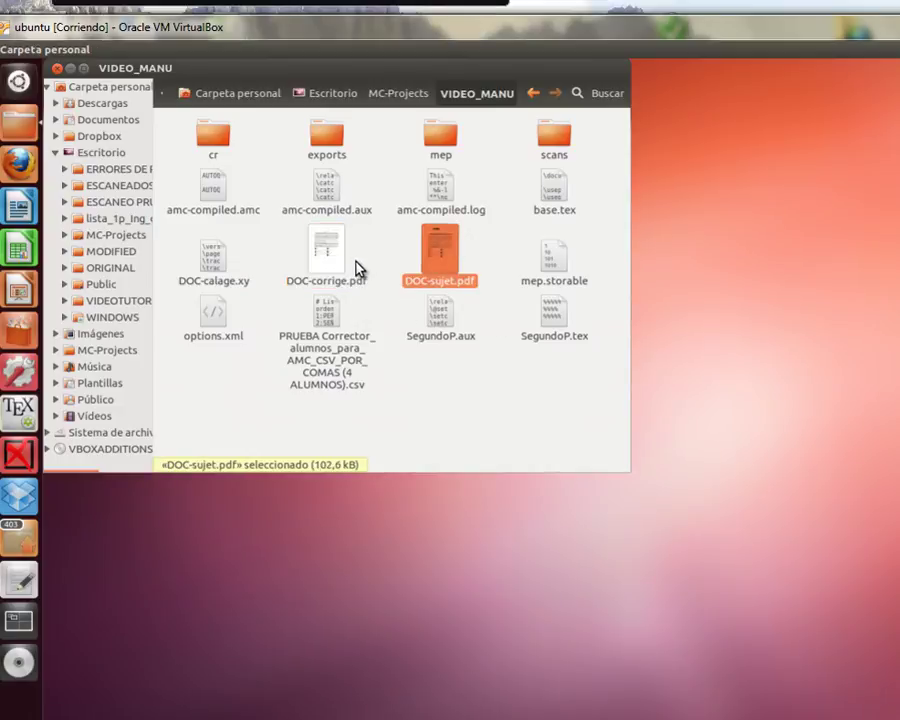
right_click(440, 258)
click(460, 325)
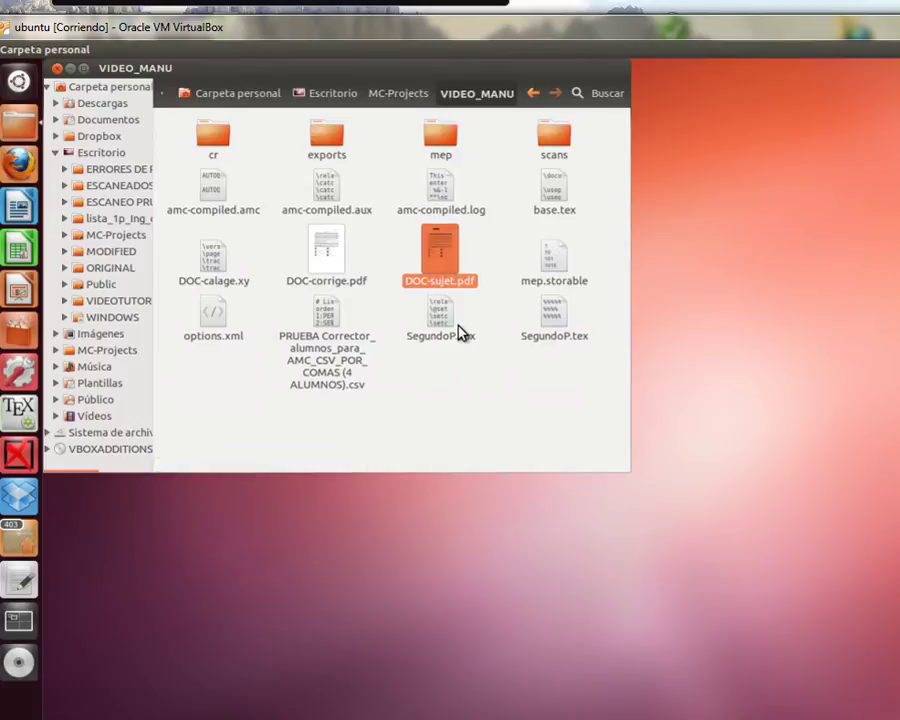
right_click(435, 283)
click(460, 355)
Step: Paste the DOC-sujet.pdf copy onto the desktop, move it toward the centre, and open it
click(68, 70)
right_click(362, 458)
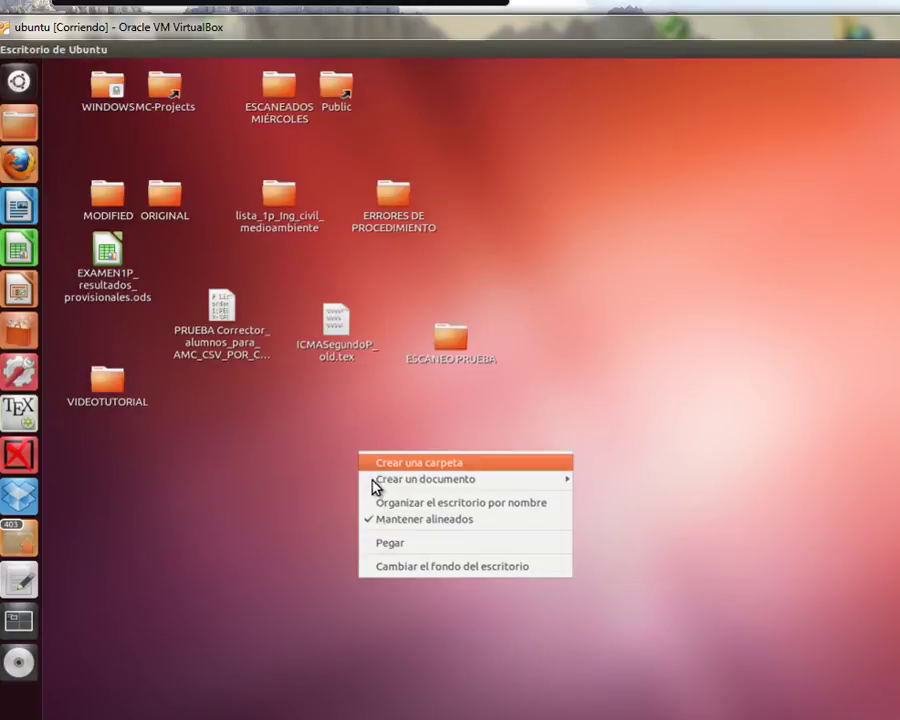
click(397, 540)
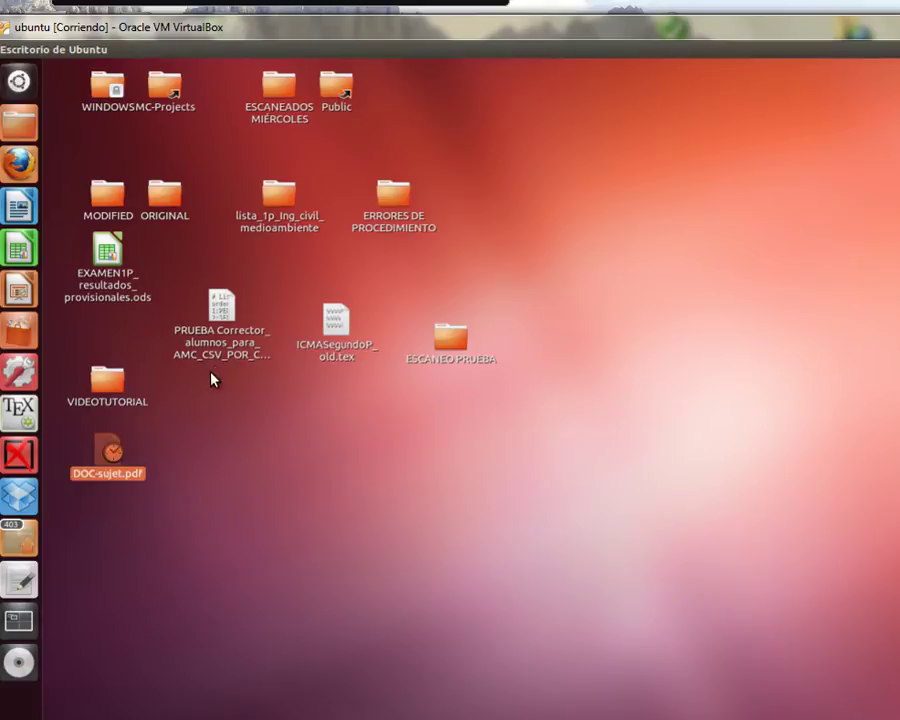
drag(129, 483, 390, 500)
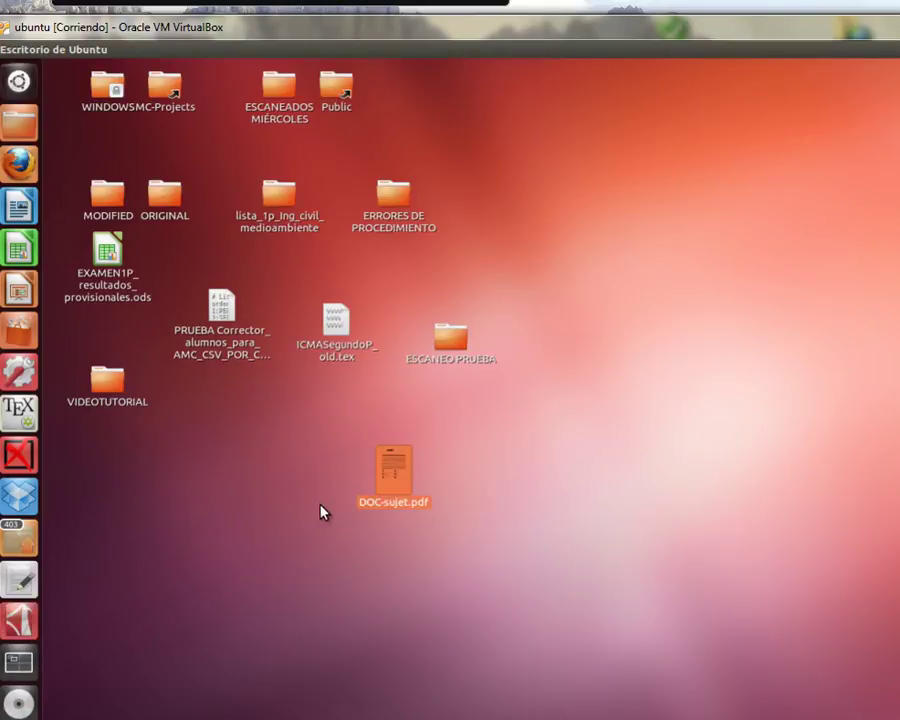
double_click(414, 512)
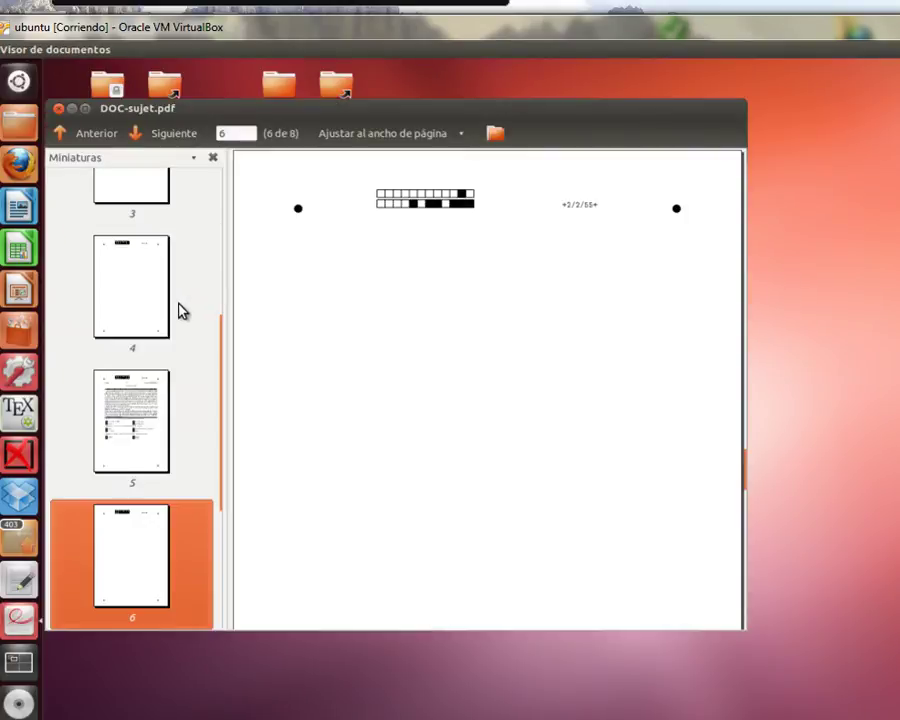
Step: Review DOC-sujet.pdf from page 1, then close the viewer with Ctrl+W
scroll(200, 350, up, 3)
scroll(208, 368, up, 2)
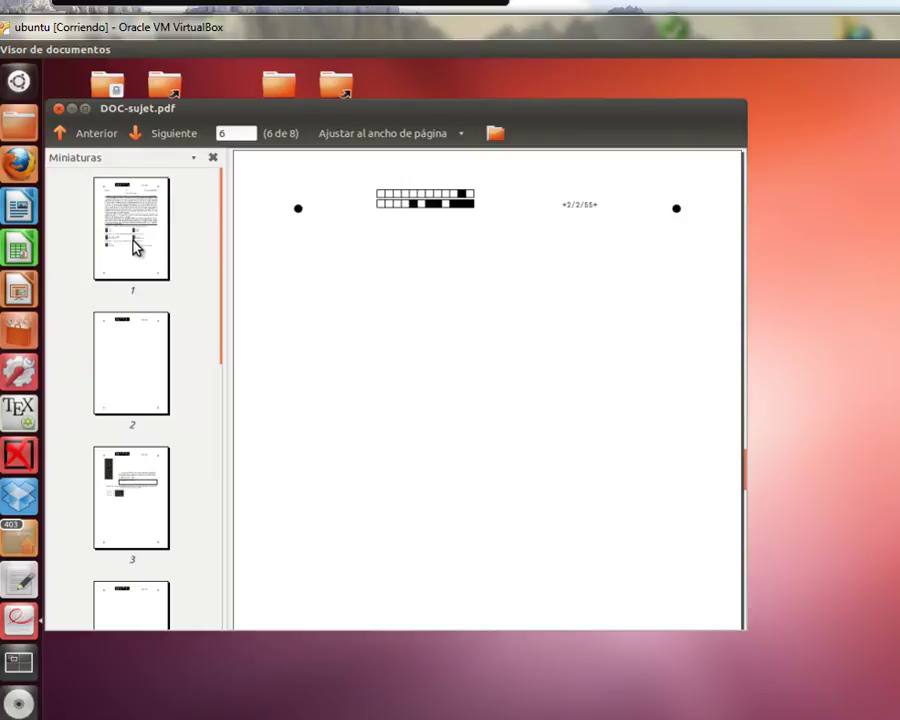
click(208, 236)
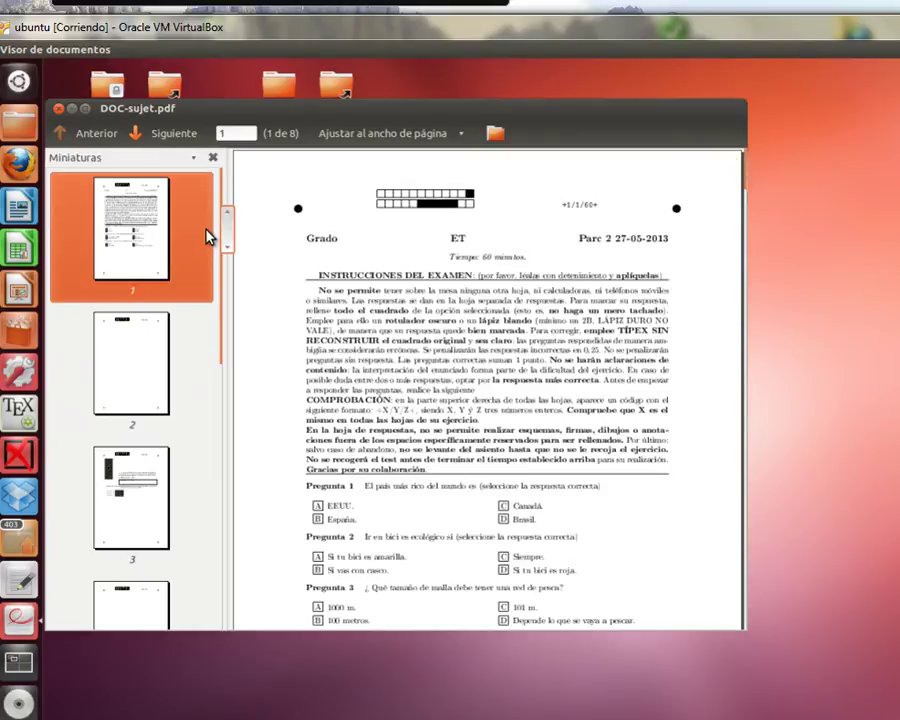
scroll(530, 420, down, 3)
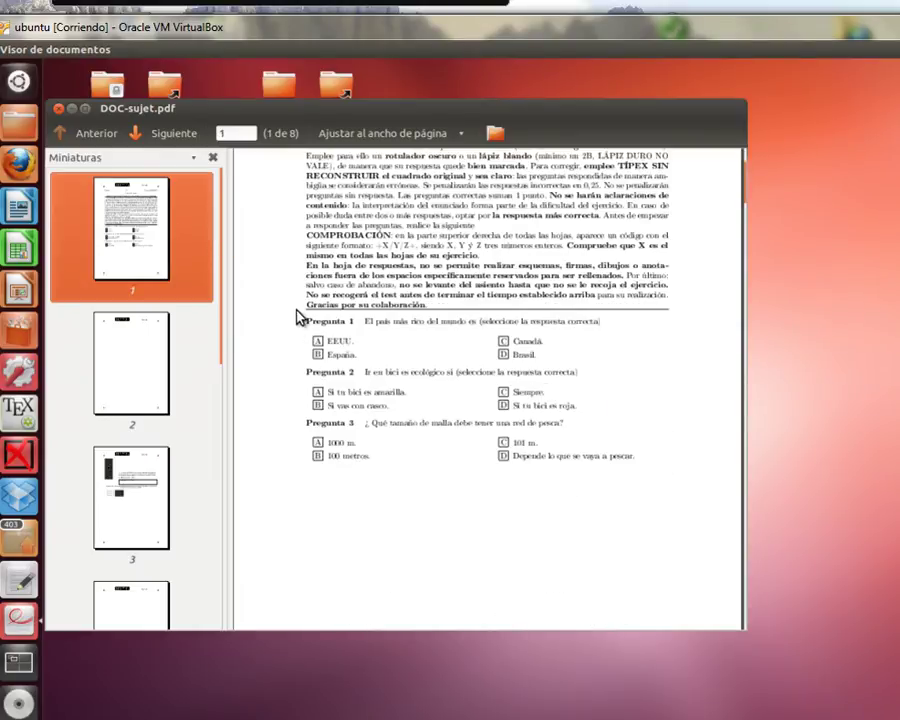
scroll(296, 330, up, 3)
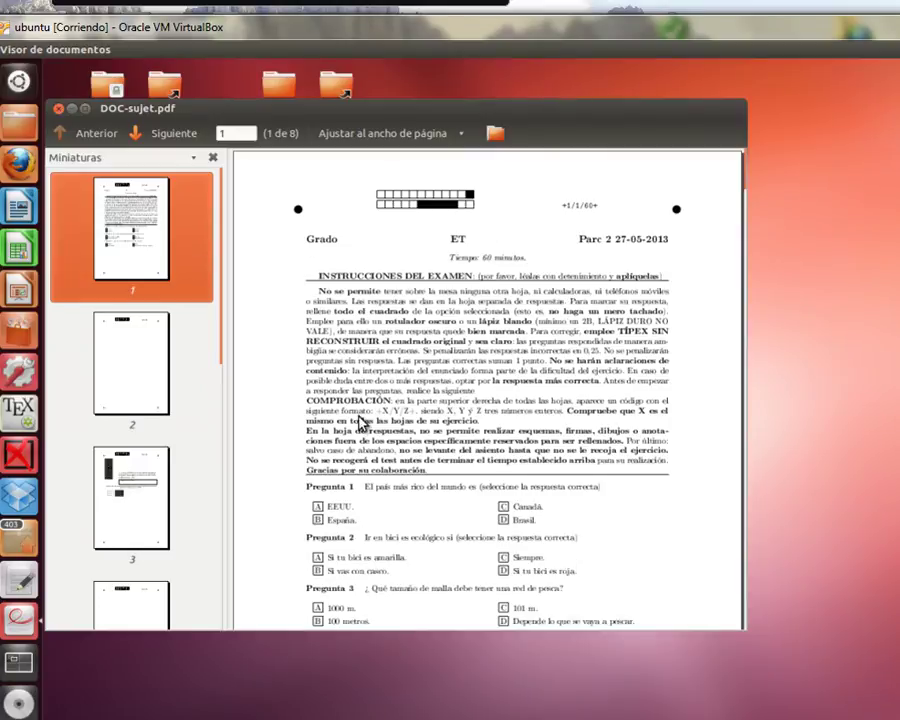
key(ctrl+w)
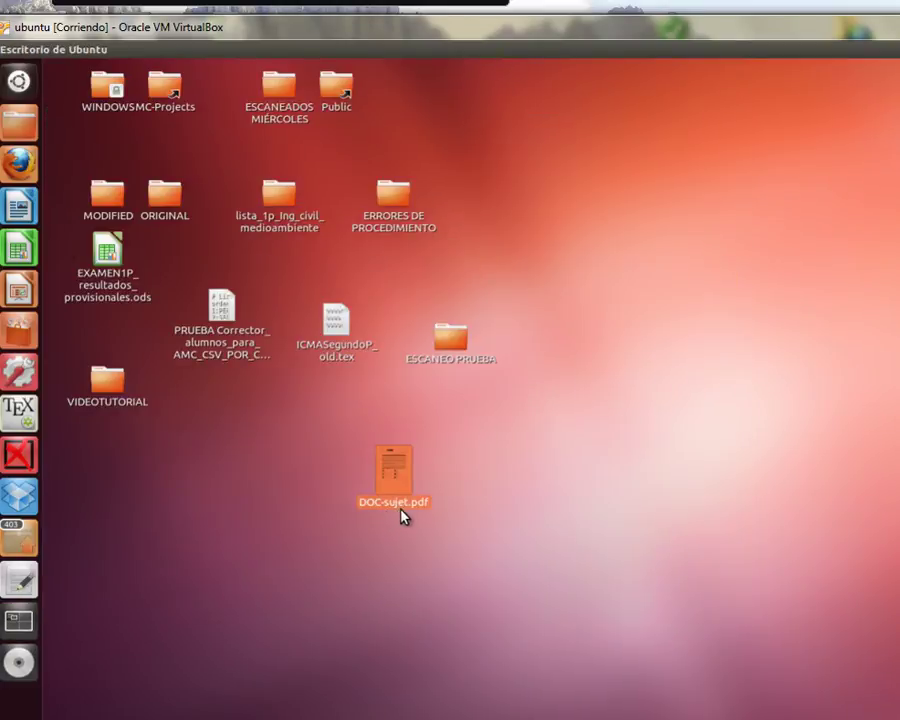
Step: Rename the desktop copy of DOC-sujet.pdf to 'Pregutnas para imprimir.pdf'
right_click(400, 510)
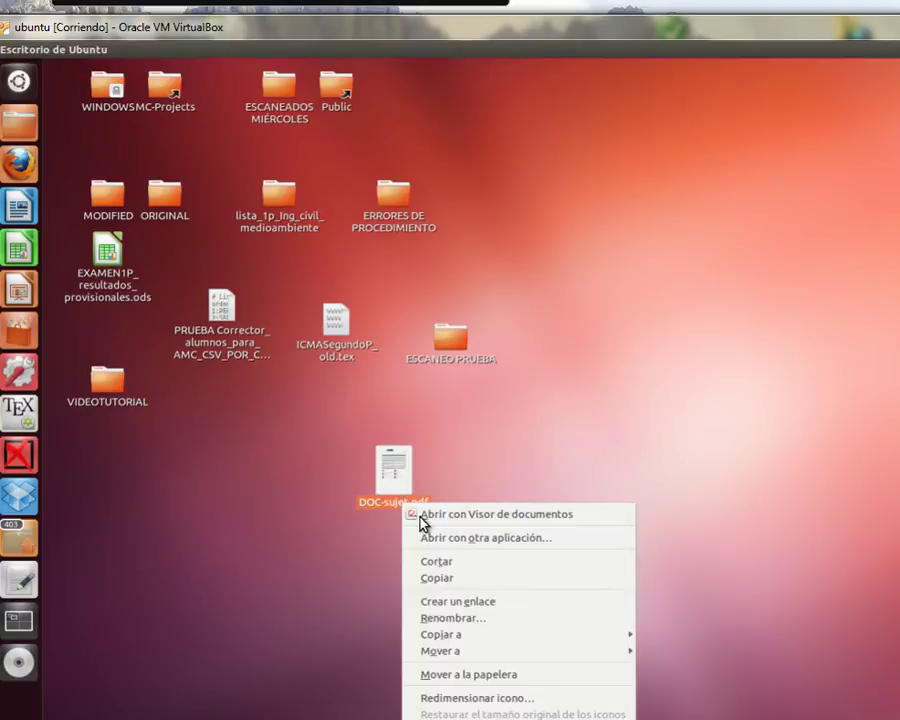
click(464, 619)
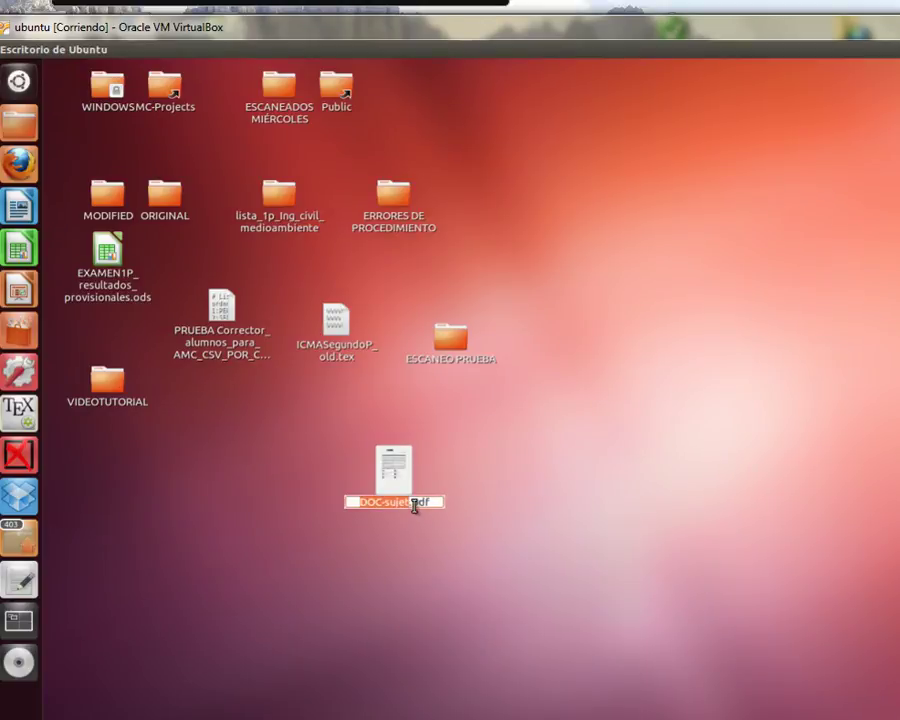
text(Pregutnsa)
key(BackSpace)
key(BackSpace)
text(as para imo)
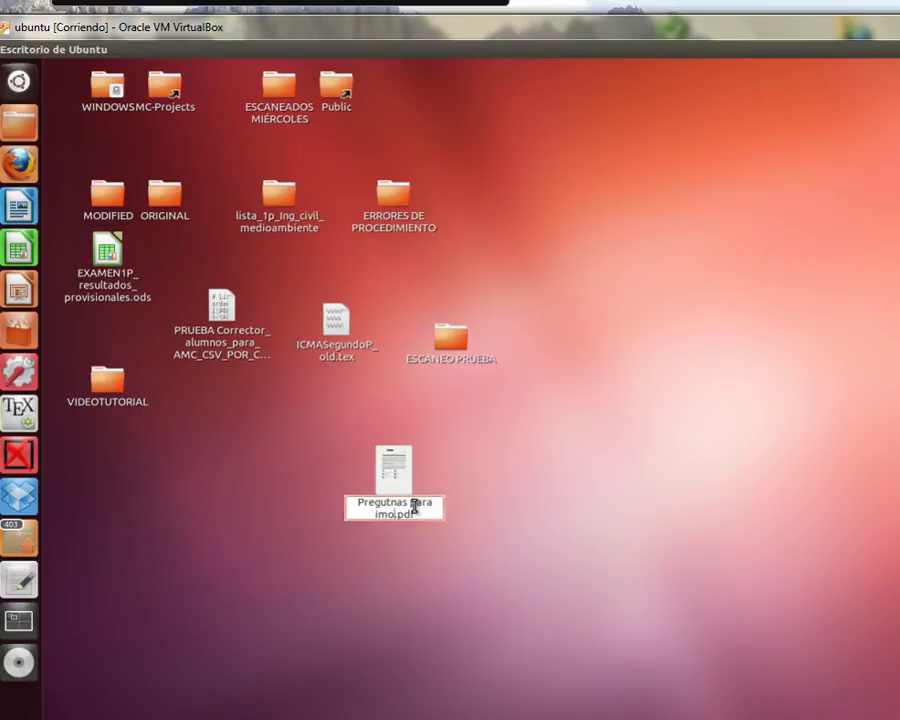
text(rimir)
key(Return)
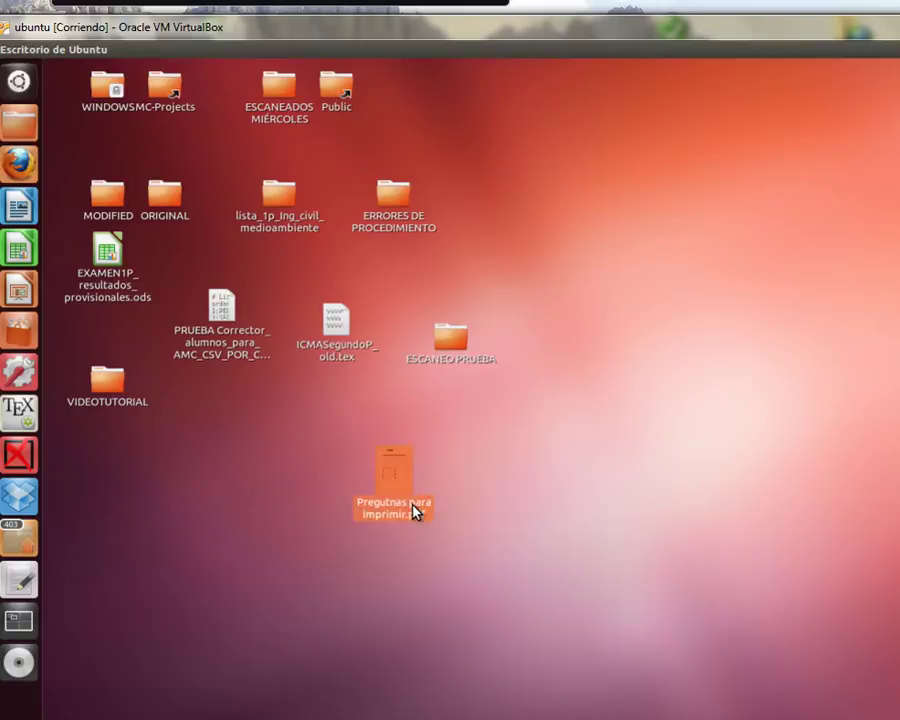
click(325, 98)
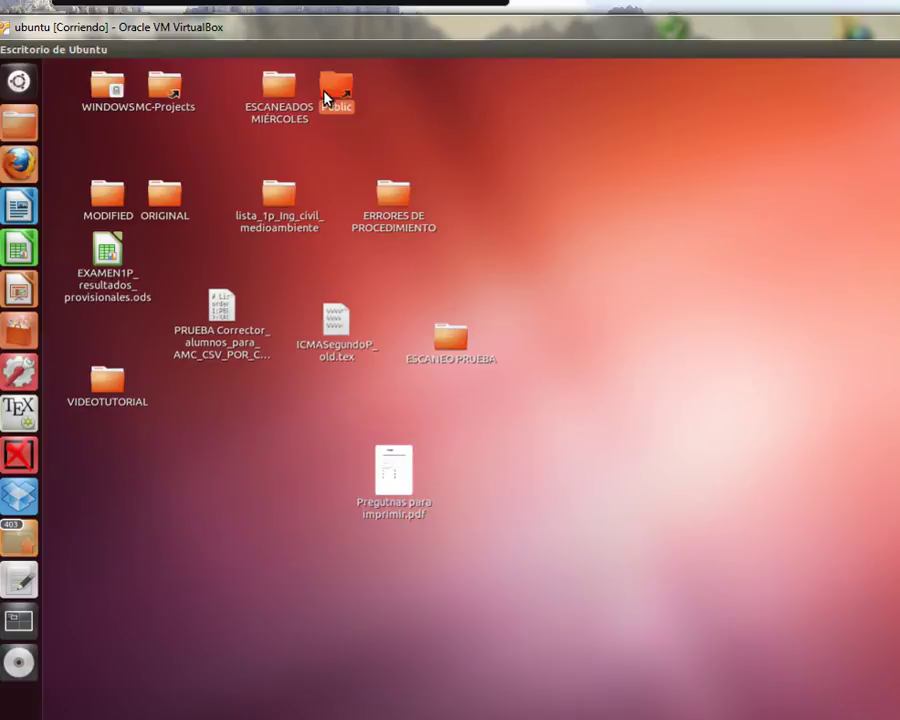
Step: Paste Pregutnas para imprimir.pdf into Public/VIDEO AMC, then close that folder window
double_click(325, 98)
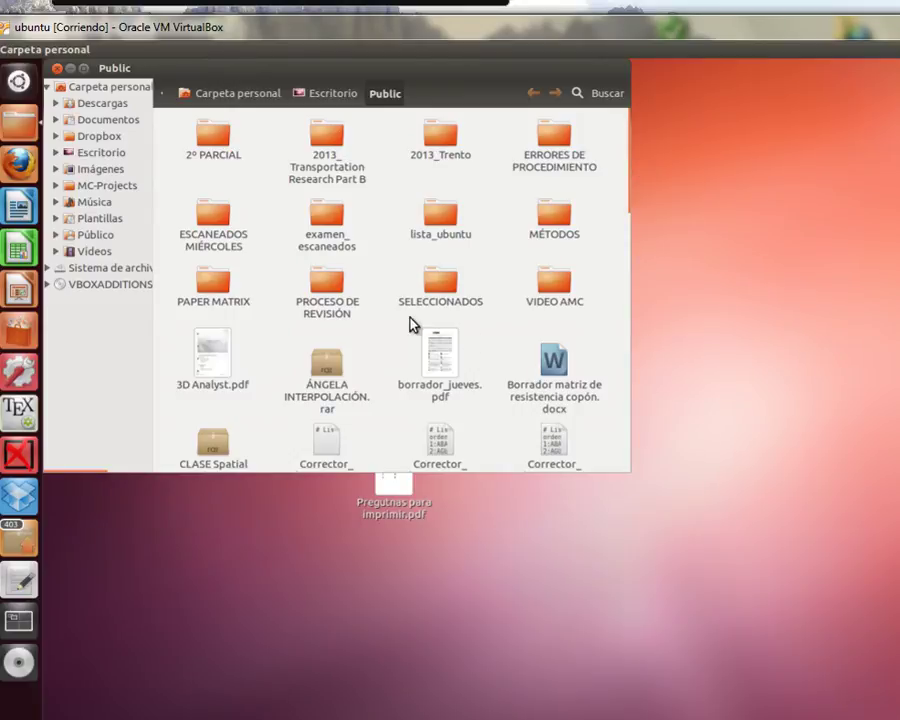
scroll(620, 264, down, 2)
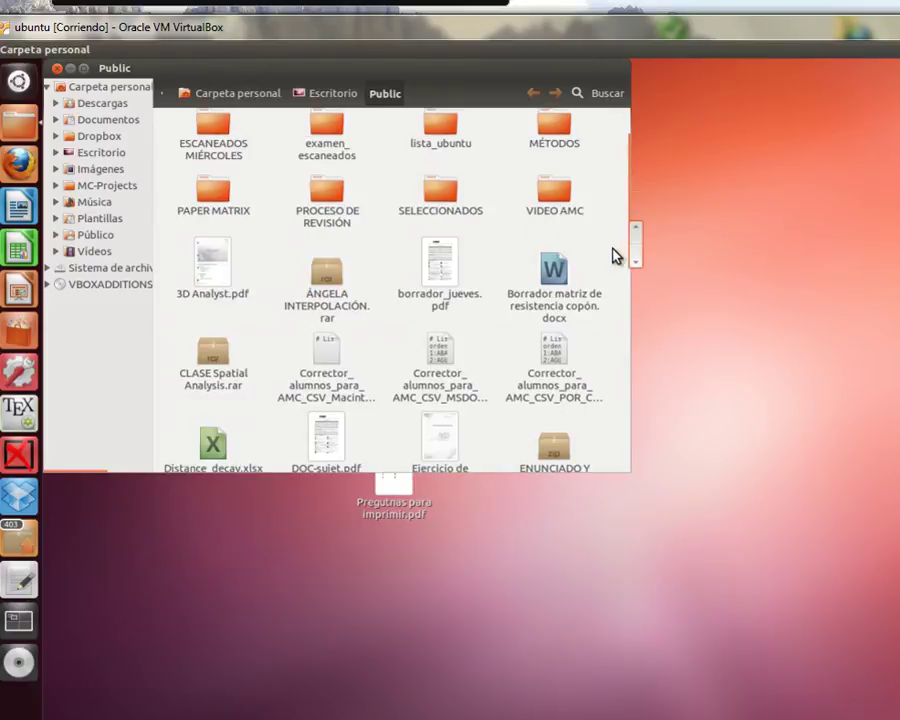
click(551, 198)
double_click(551, 198)
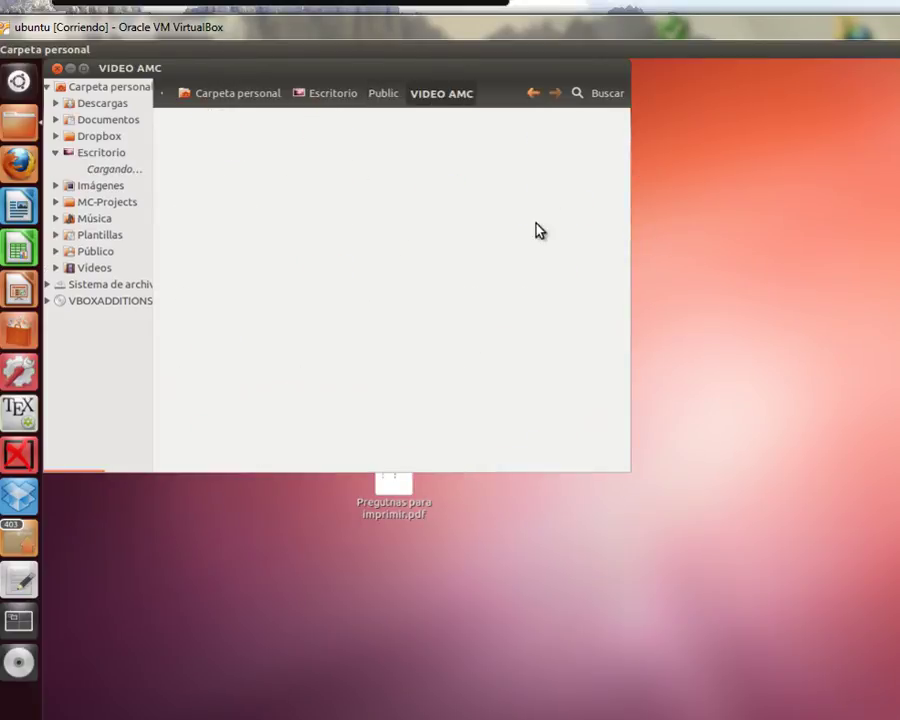
right_click(455, 333)
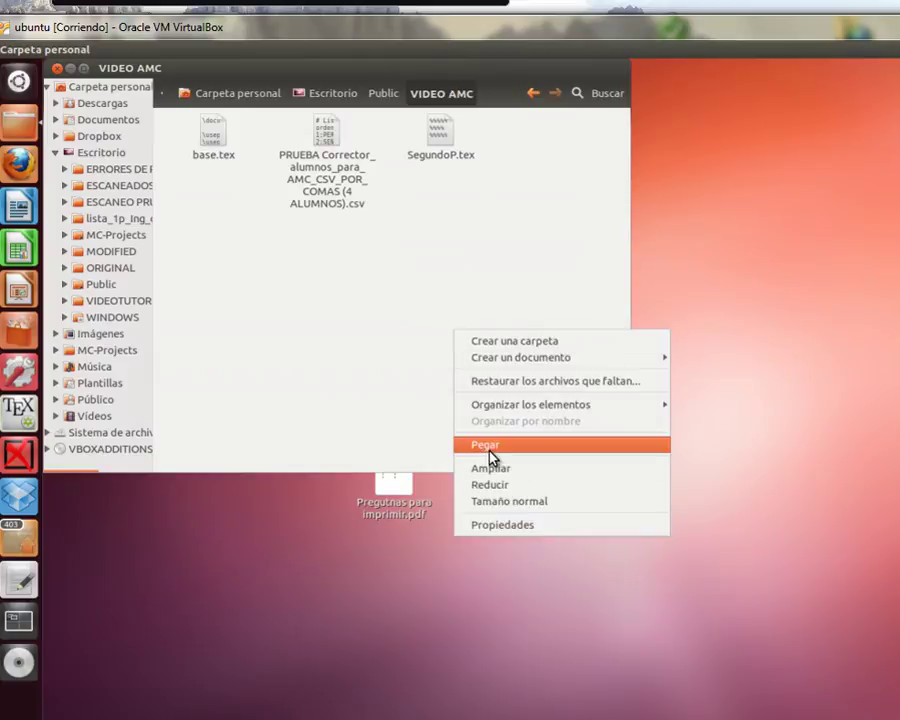
click(490, 458)
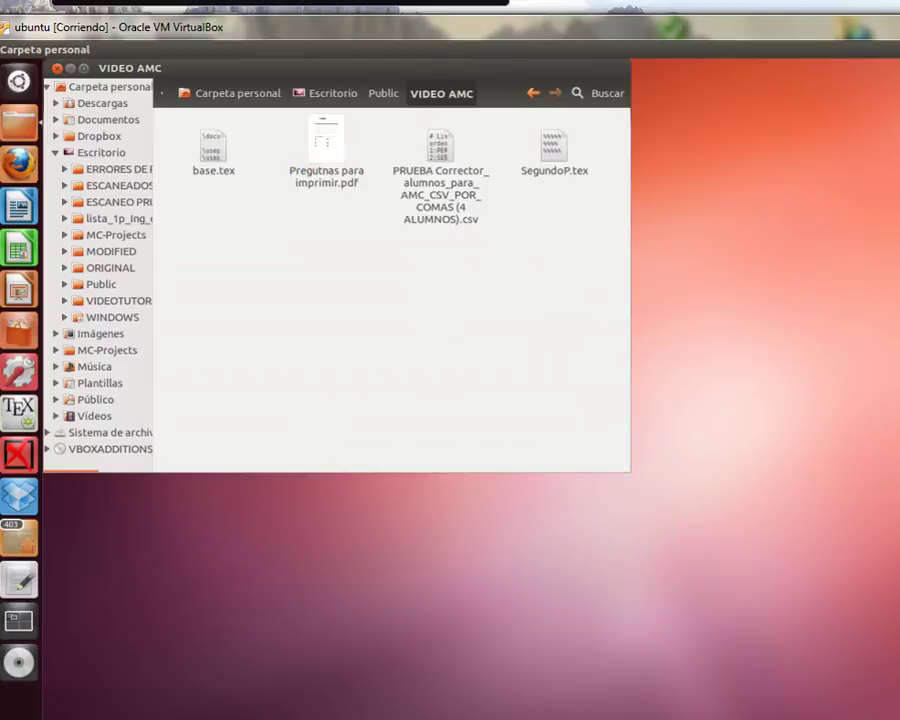
click(58, 69)
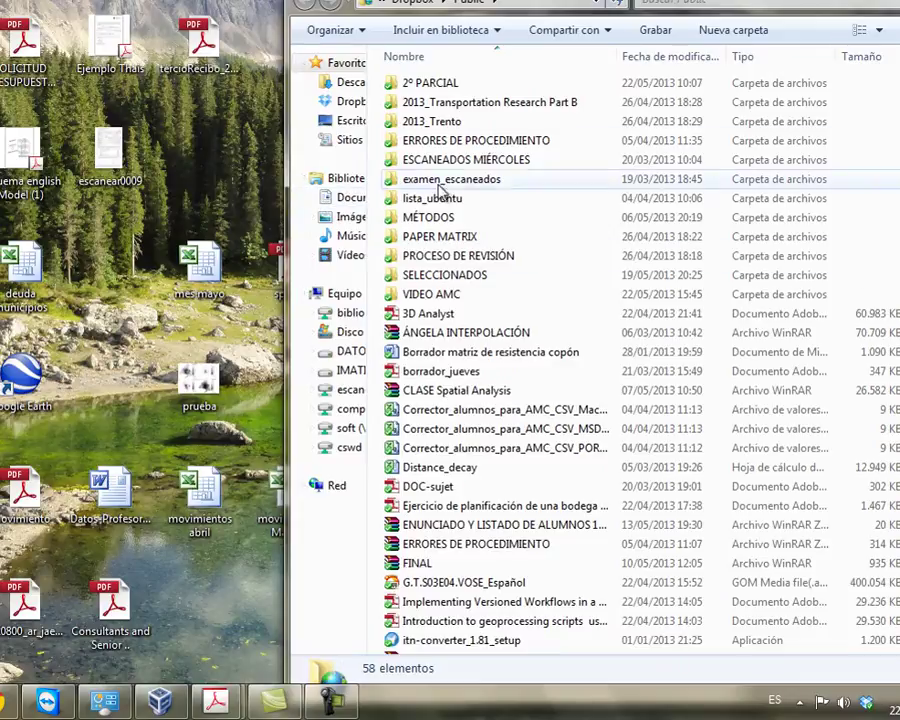
Step: Confirm Pregutnas para imprimir arrived in VIDEO AMC, then switch to the Acrobat windows
double_click(449, 293)
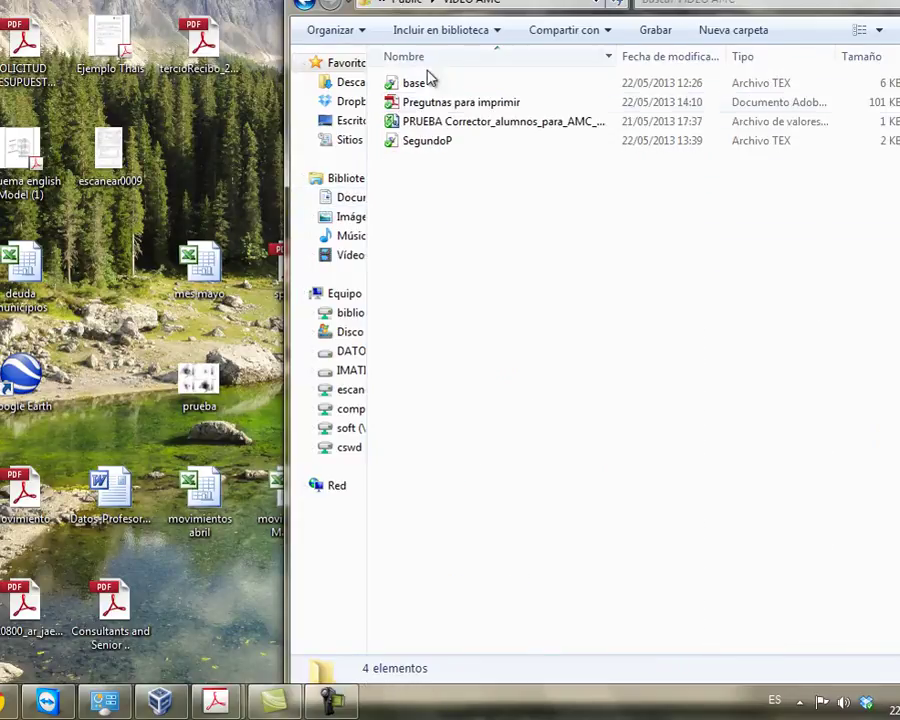
click(438, 106)
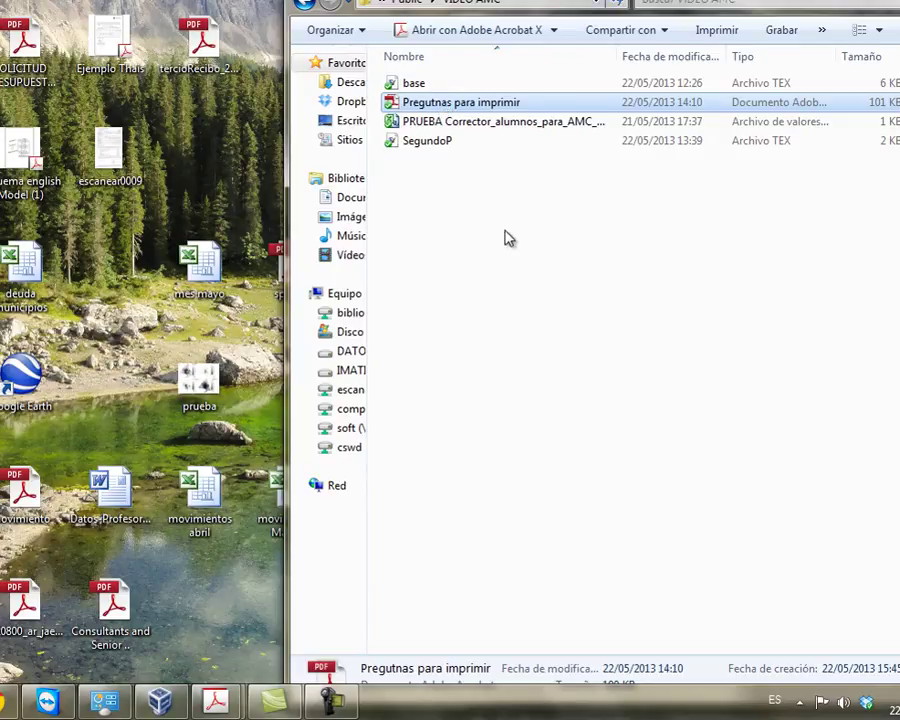
click(212, 703)
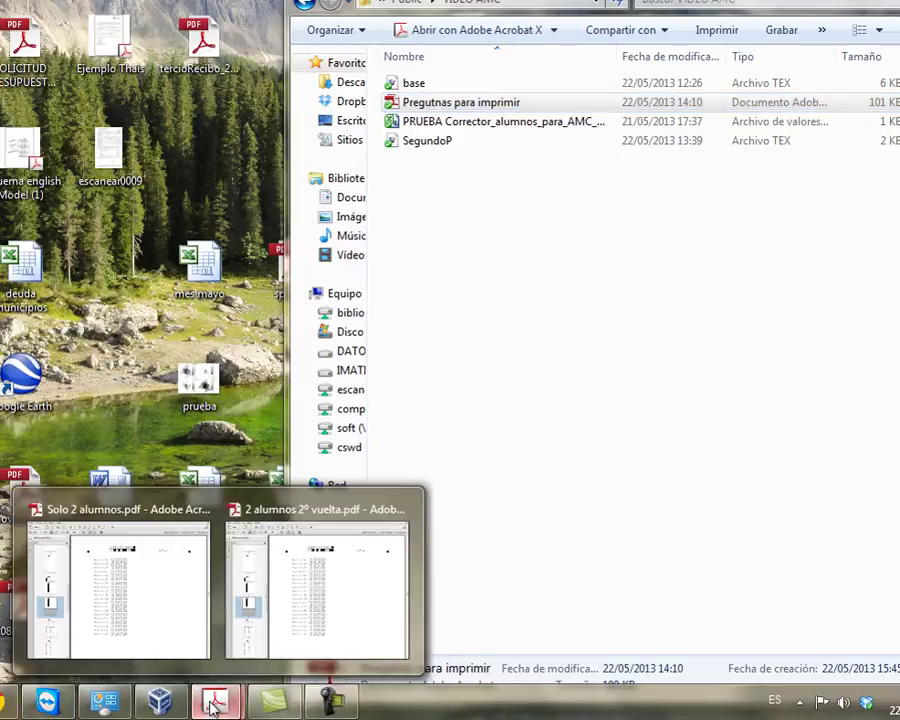
Step: Widen the Acrobat window and scroll through all eight exam pages
click(337, 583)
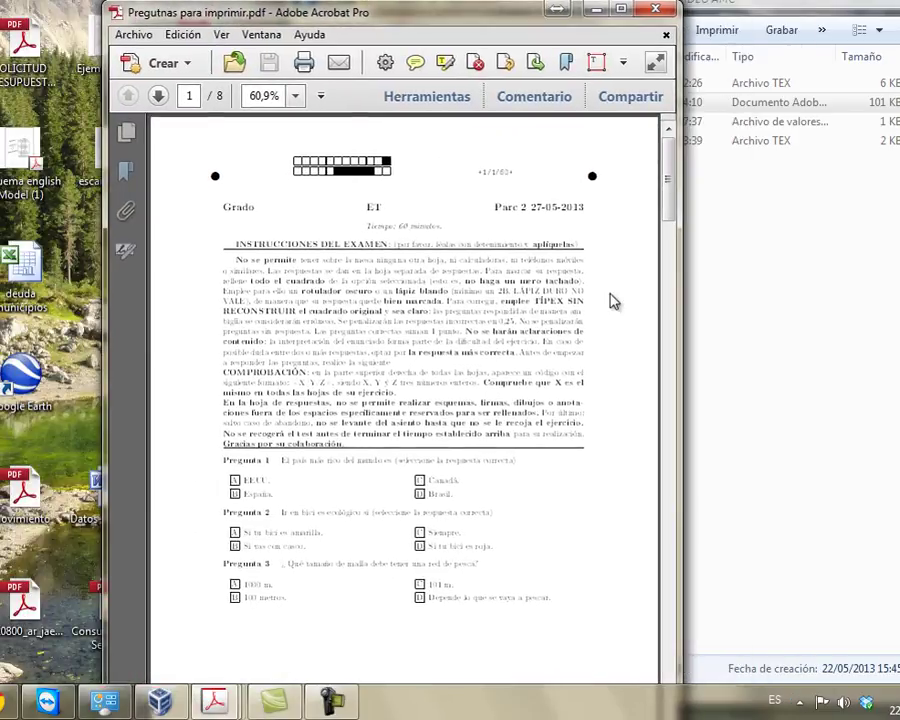
drag(679, 291, 757, 291)
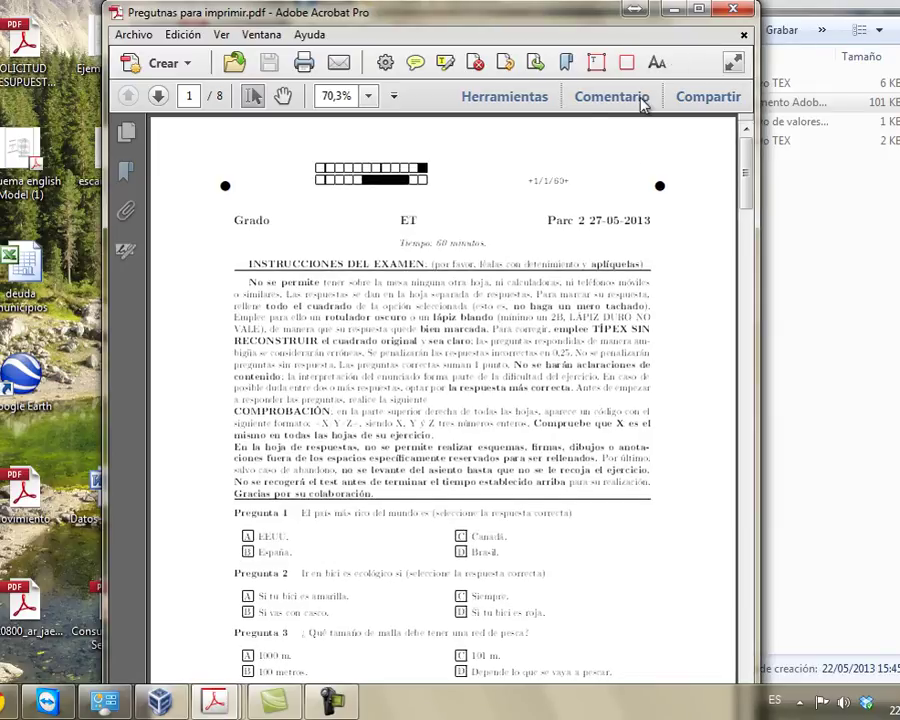
scroll(375, 365, down, 2)
scroll(380, 370, down, 20)
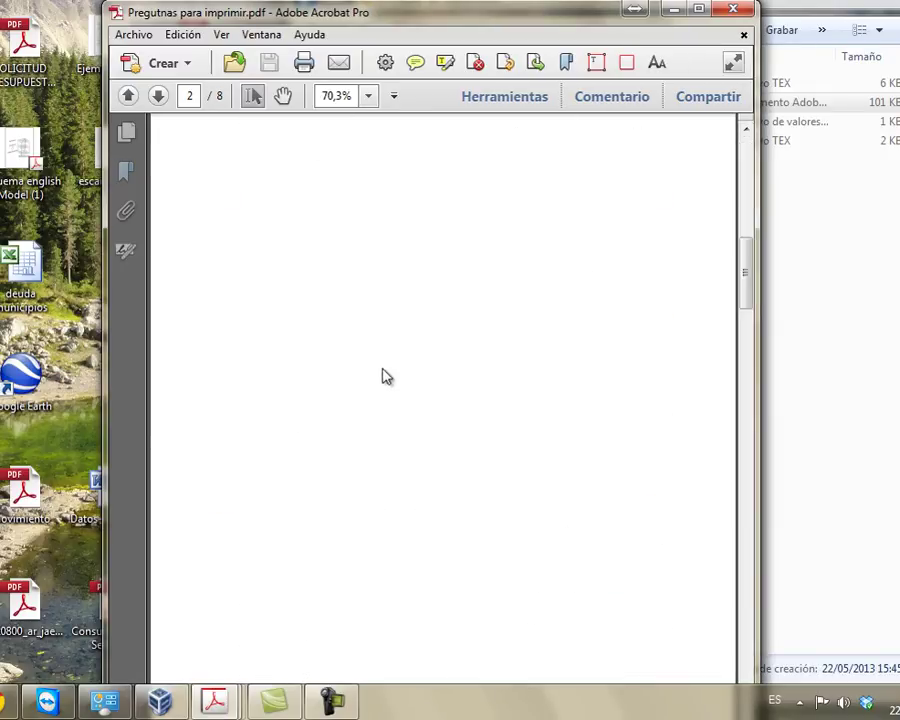
scroll(386, 376, up, 20)
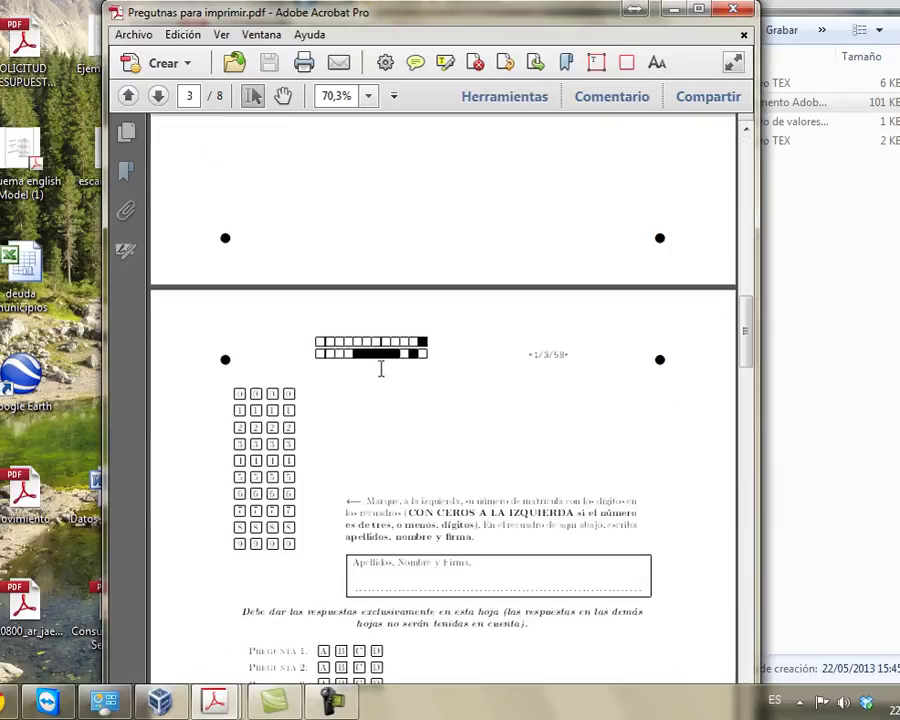
scroll(380, 377, up, 12)
scroll(377, 370, down, 20)
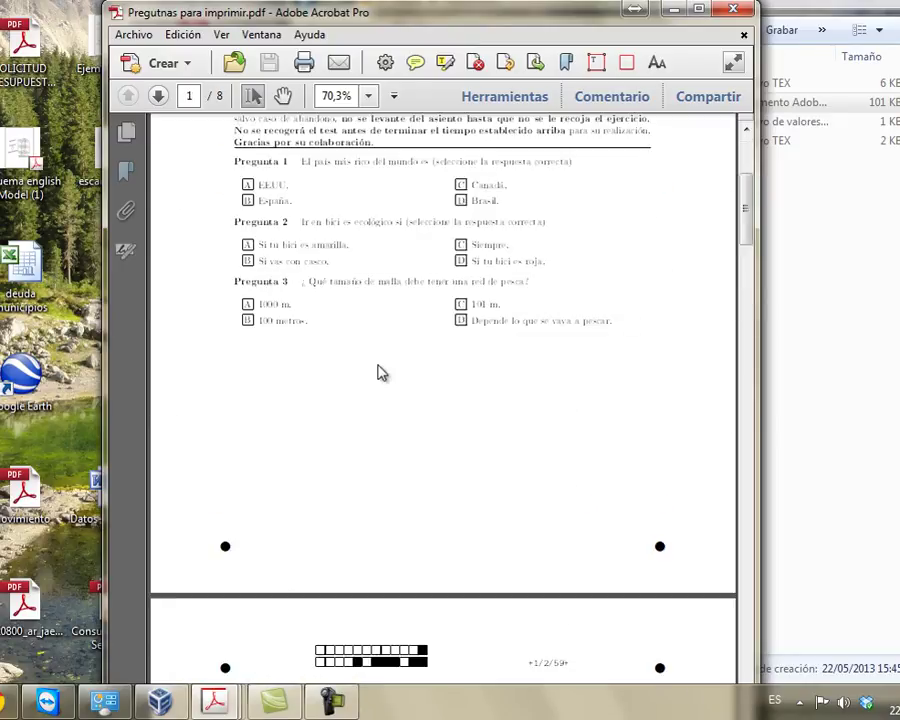
scroll(495, 368, down, 10)
scroll(489, 377, up, 20)
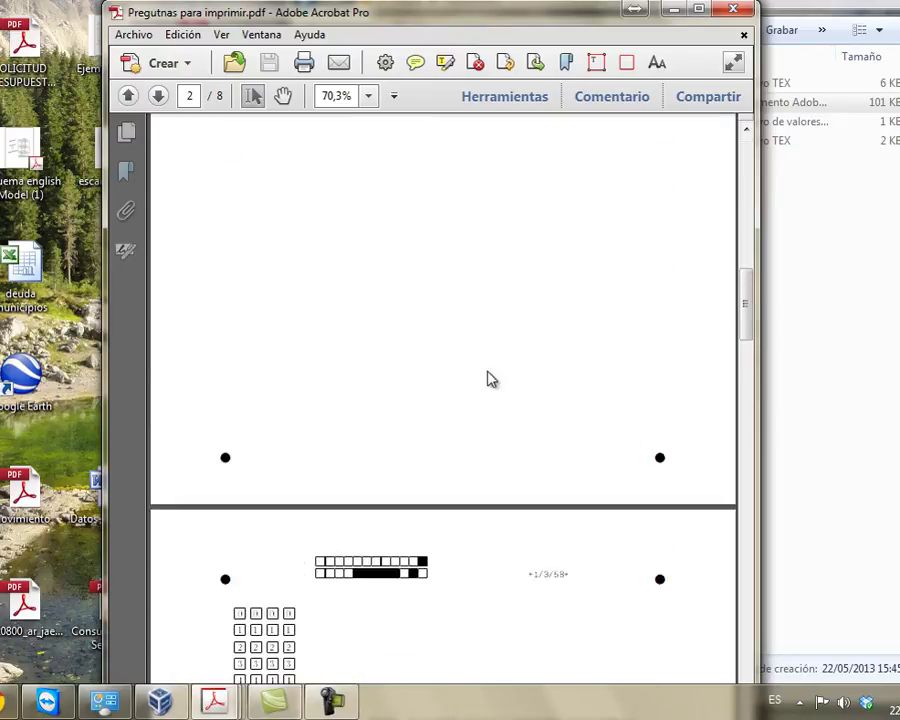
scroll(391, 250, up, 1)
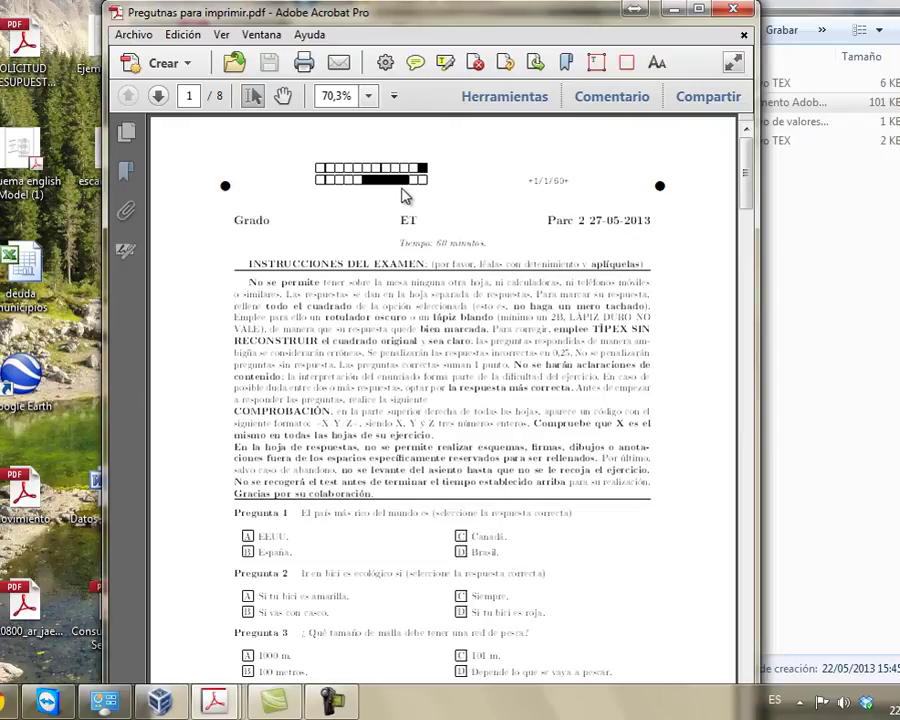
scroll(405, 195, down, 20)
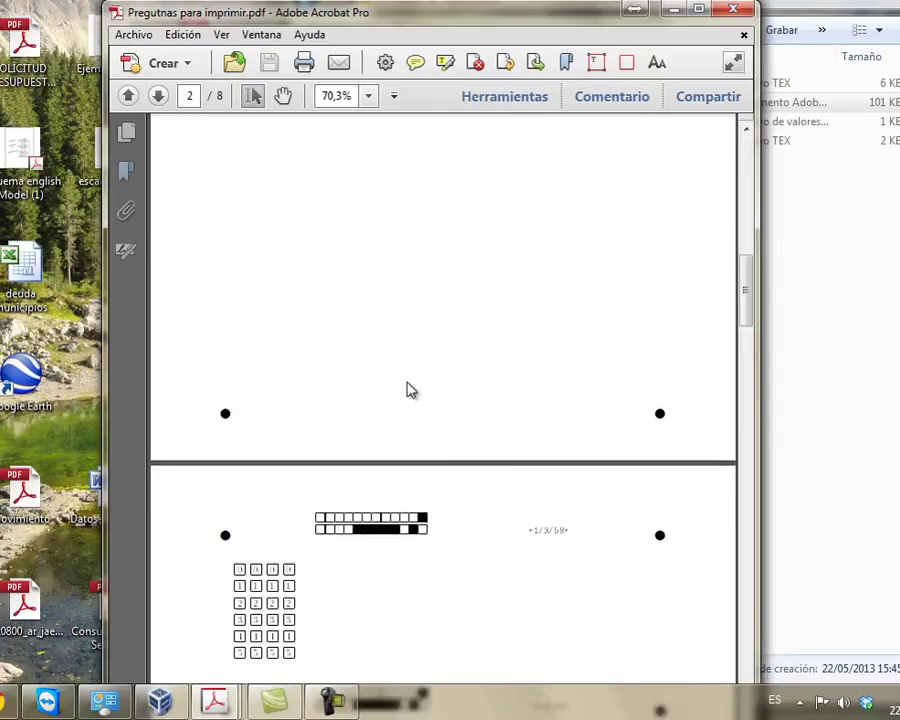
scroll(436, 454, down, 20)
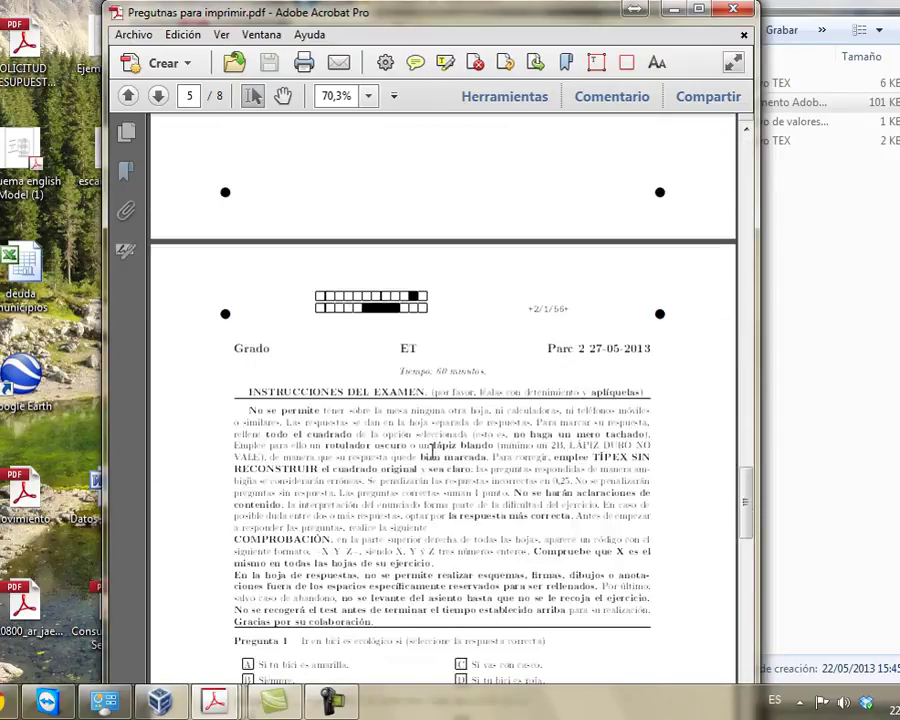
scroll(428, 455, down, 20)
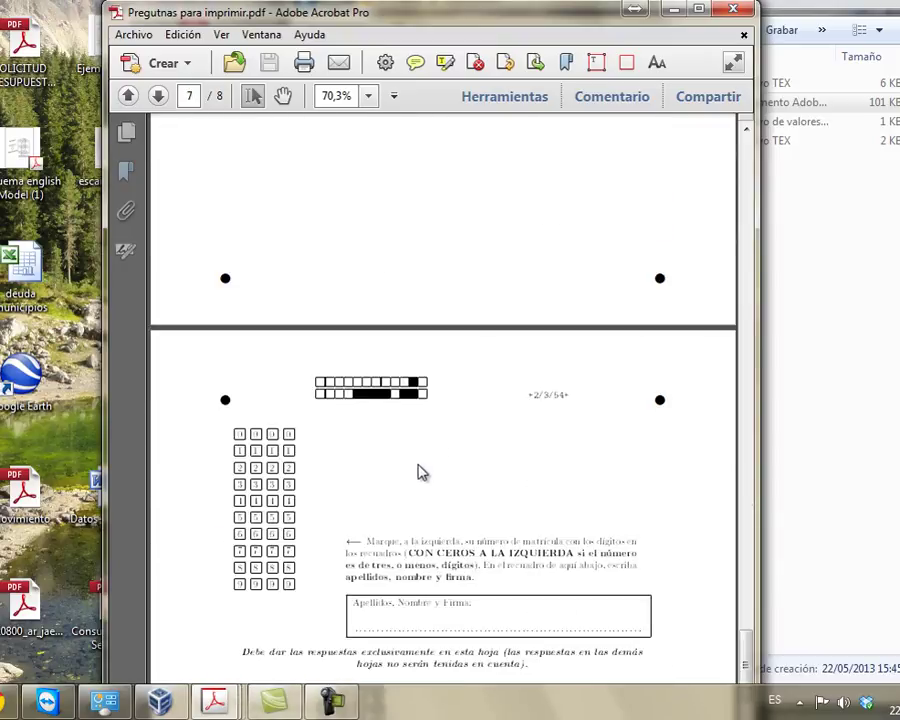
scroll(420, 468, up, 10)
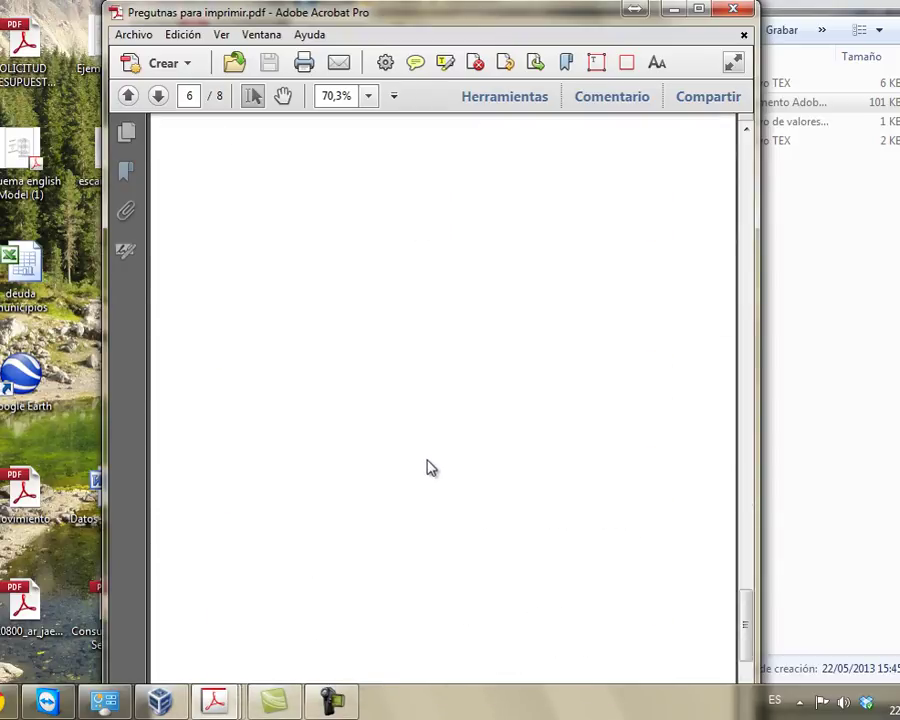
scroll(420, 400, up, 12)
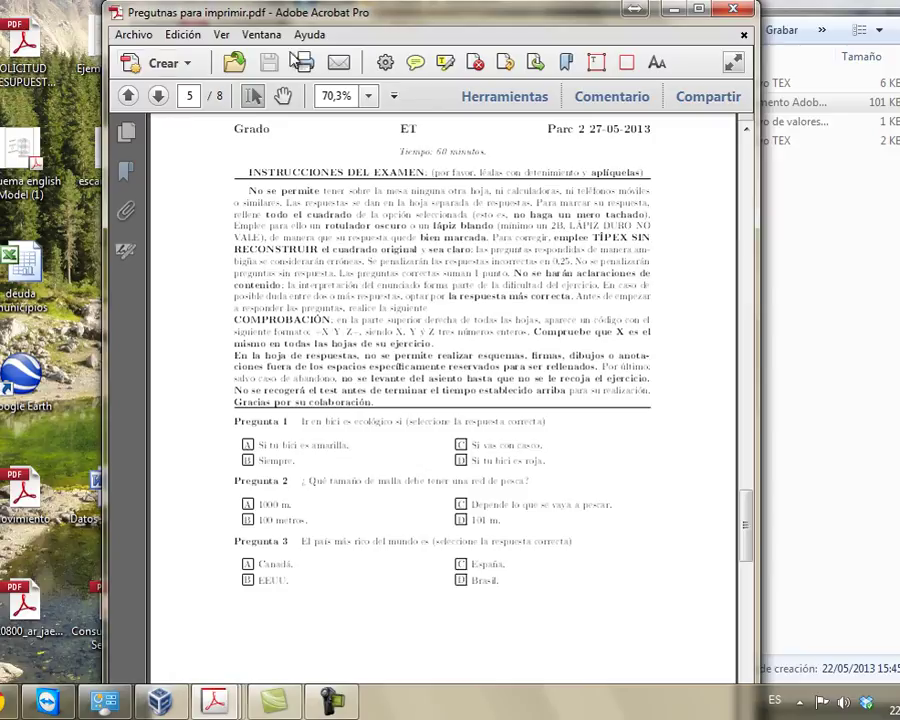
scroll(363, 340, up, 1)
scroll(355, 335, down, 12)
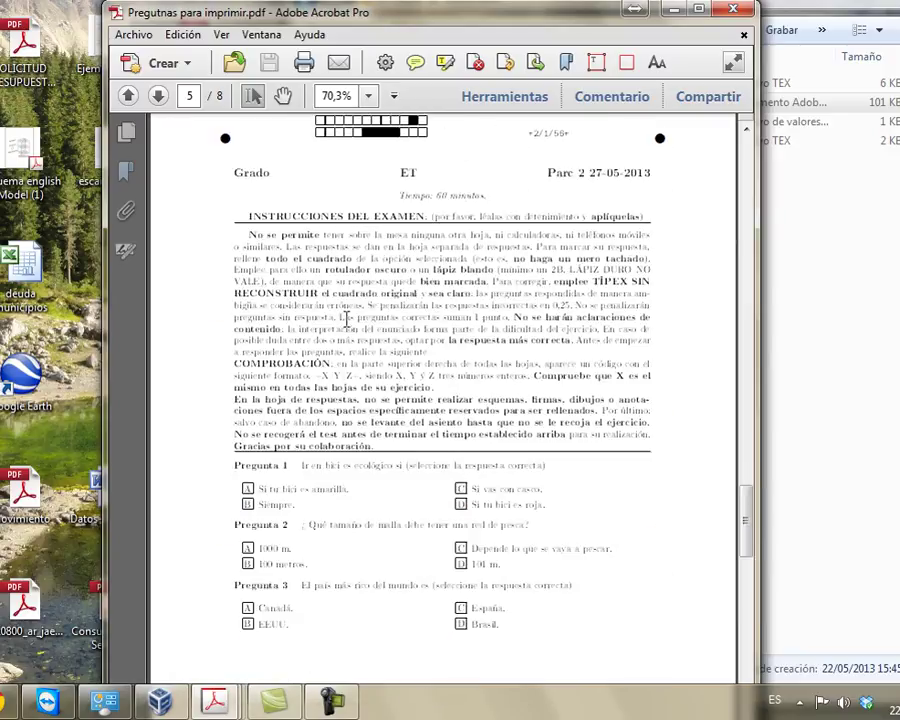
scroll(348, 329, up, 7)
scroll(348, 329, up, 20)
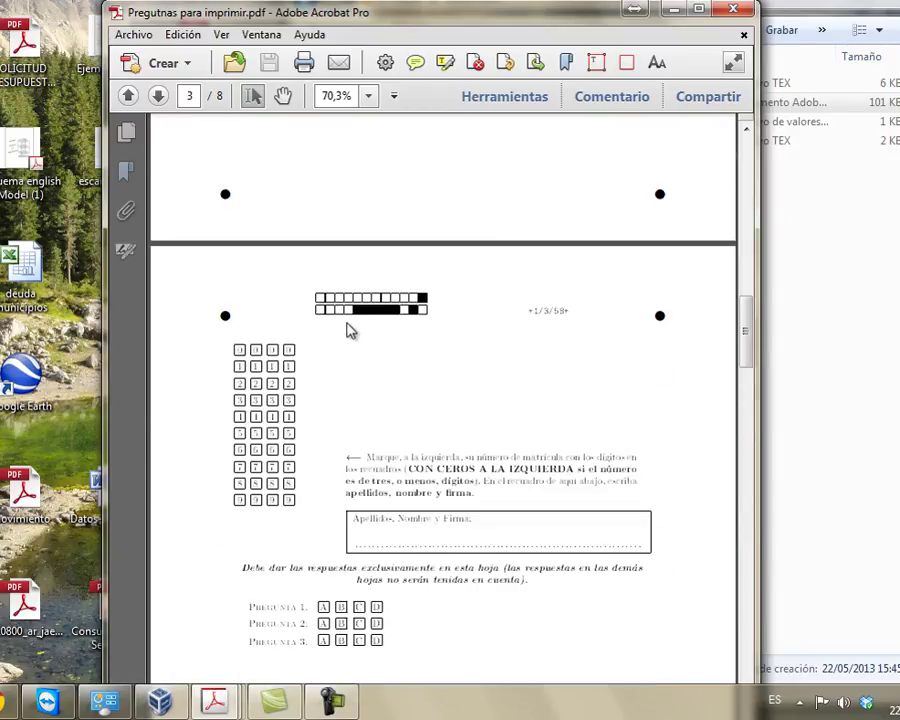
scroll(338, 320, down, 4)
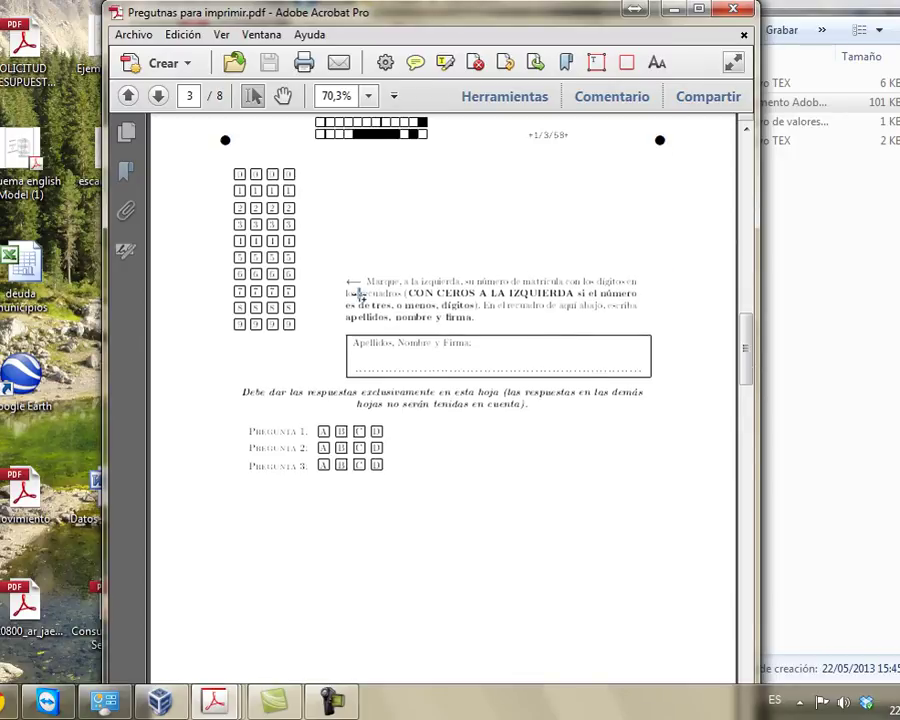
scroll(362, 300, down, 19)
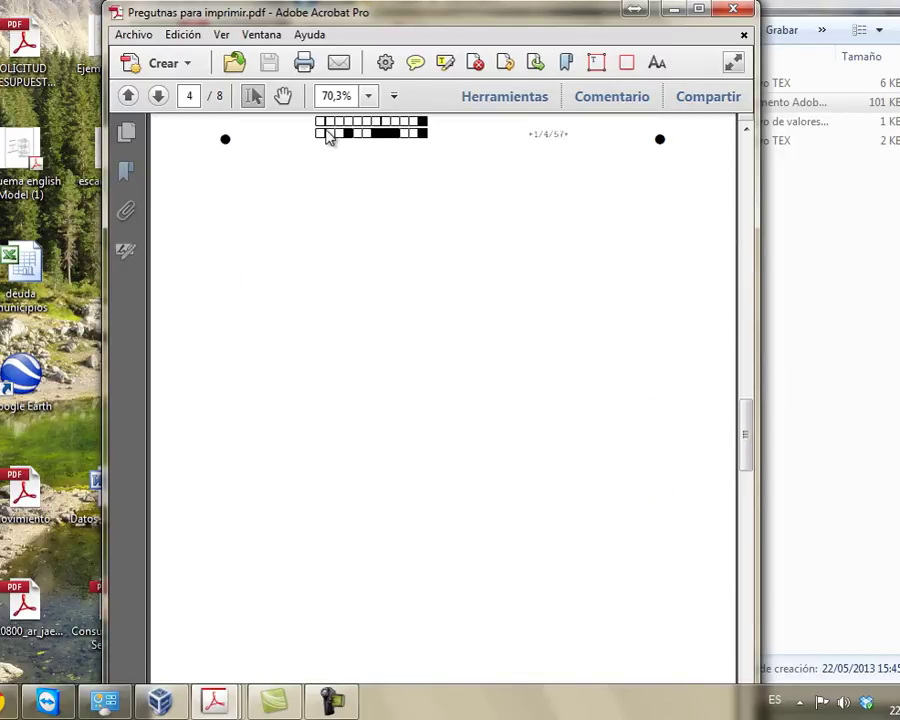
scroll(326, 140, down, 20)
scroll(333, 295, down, 16)
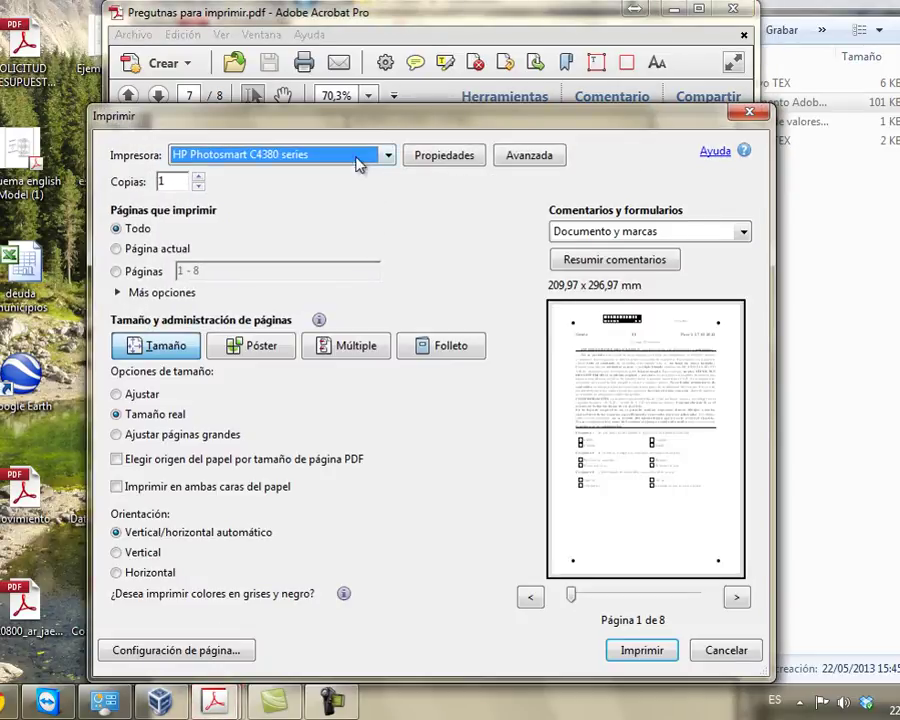
Step: Set the print range to pages 3 - 4, 7-8 in Acrobat's Print dialog
drag(237, 138, 313, 48)
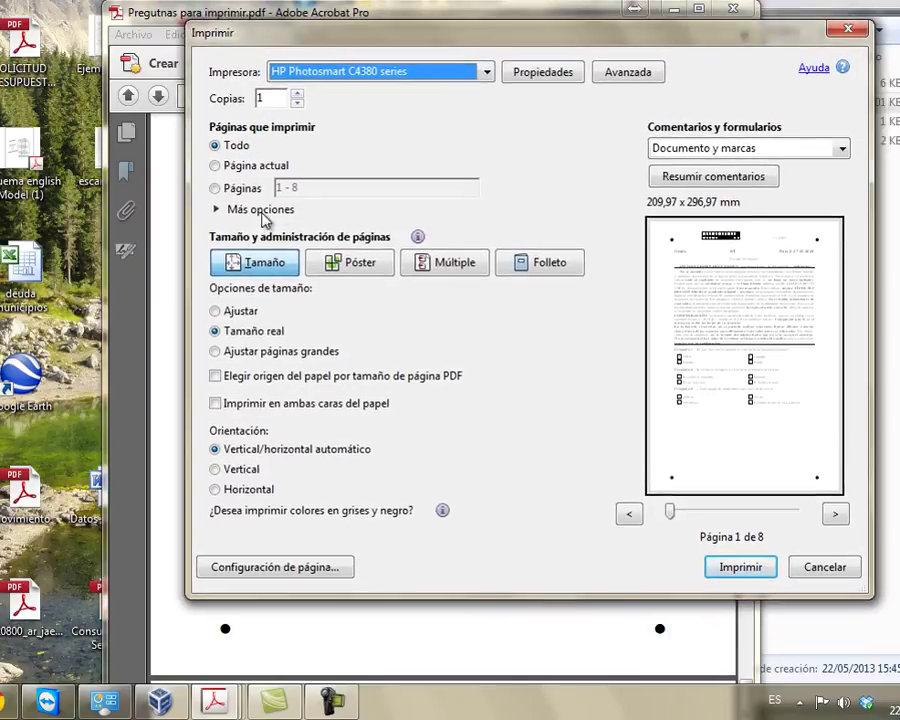
click(239, 191)
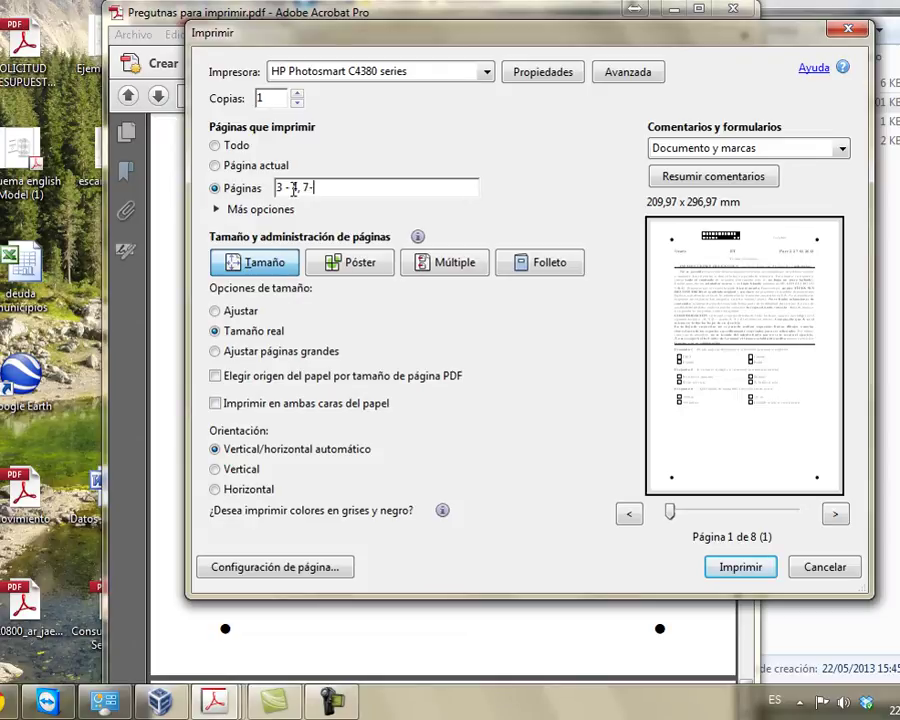
click(540, 76)
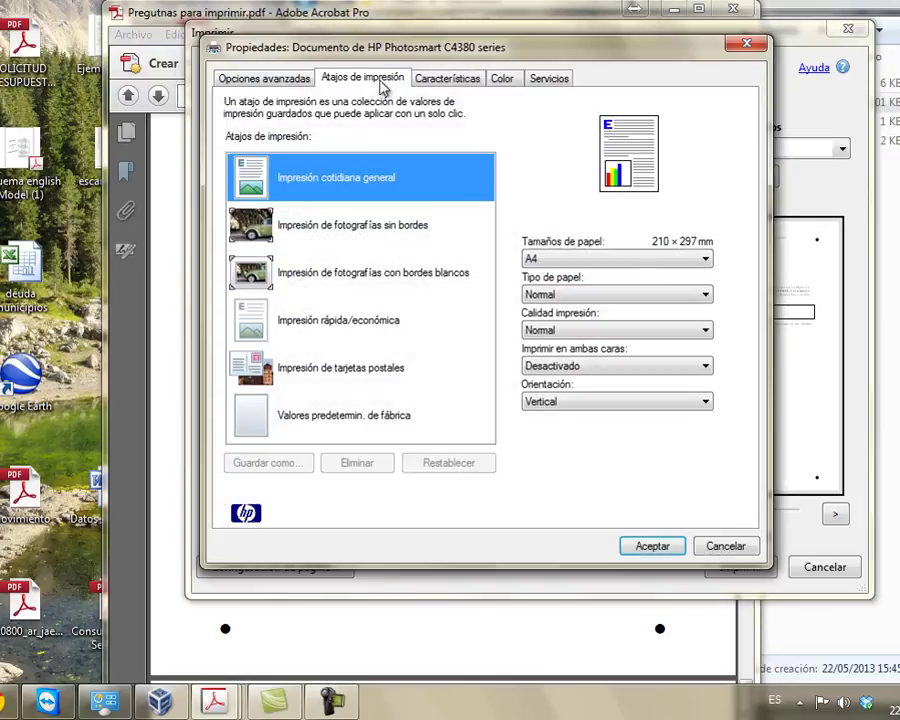
Step: Set the HP Photosmart C4380 to print in grayscale with black ink only
click(505, 87)
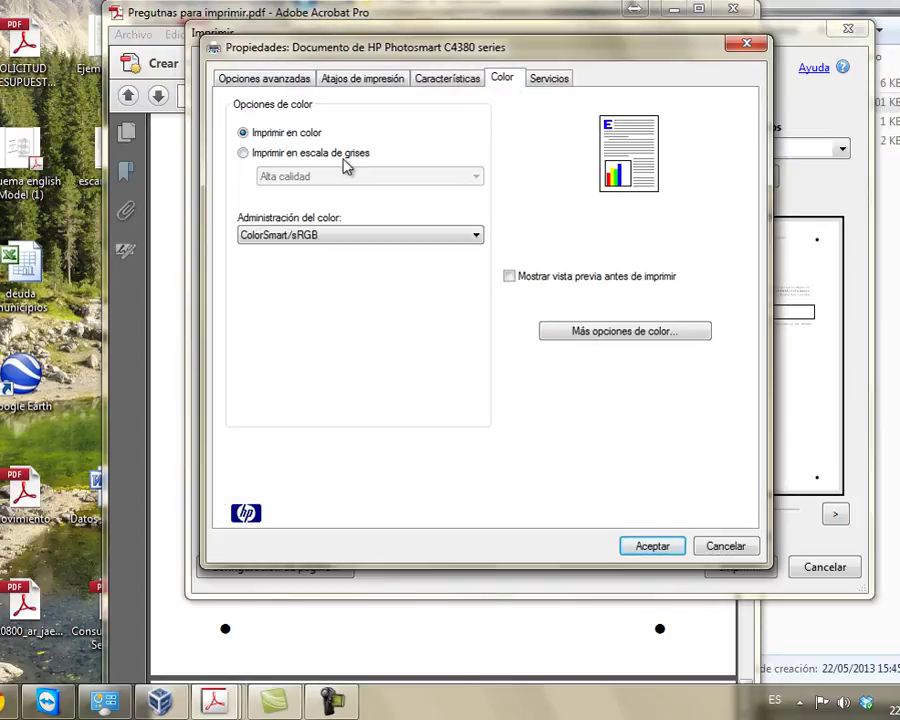
click(342, 158)
click(340, 180)
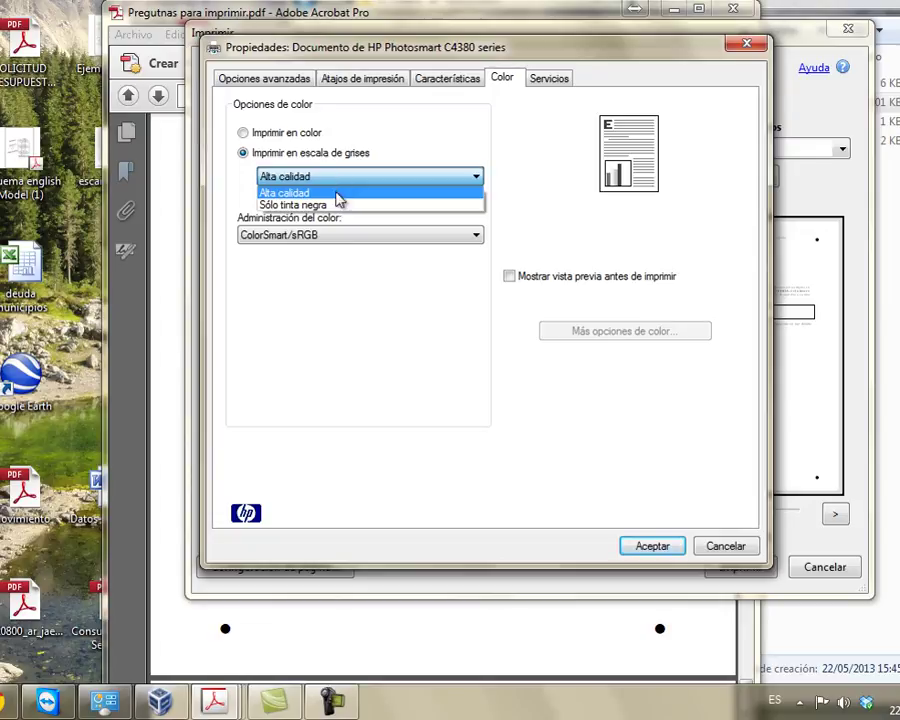
click(337, 204)
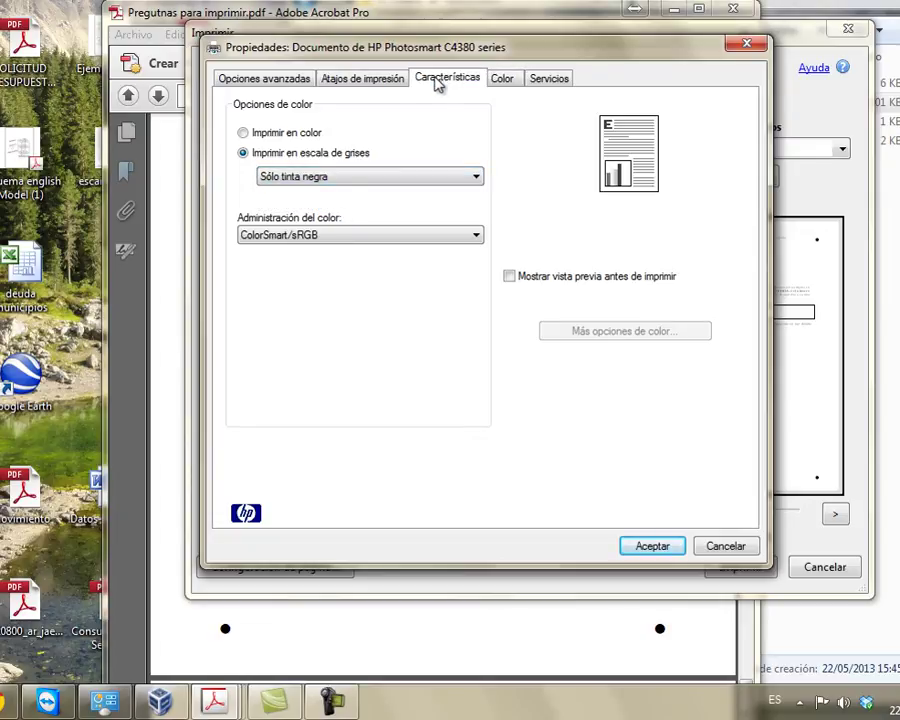
click(445, 79)
click(362, 79)
click(268, 79)
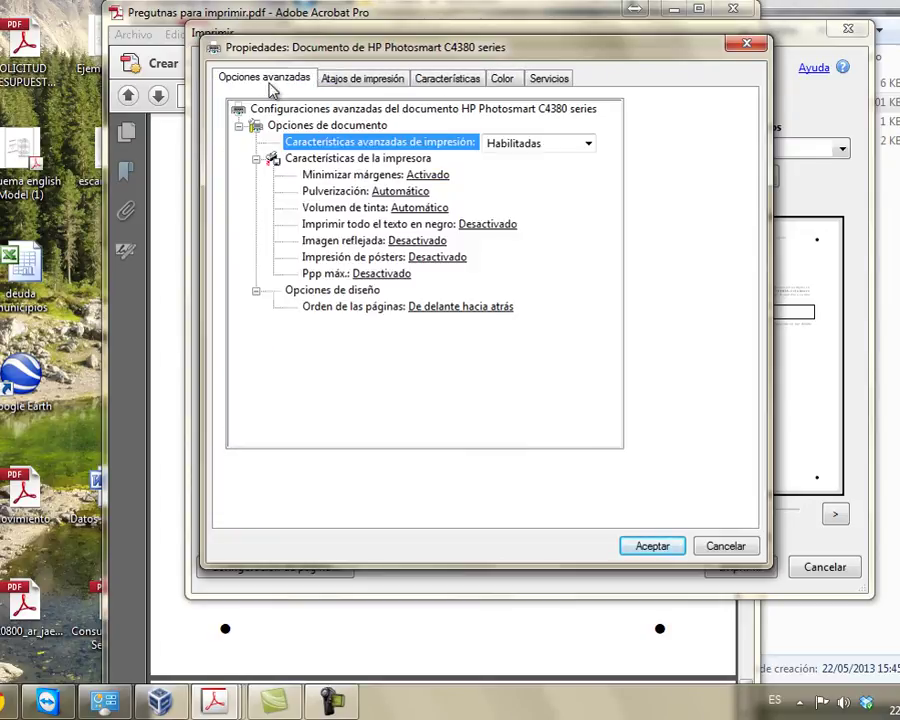
click(663, 552)
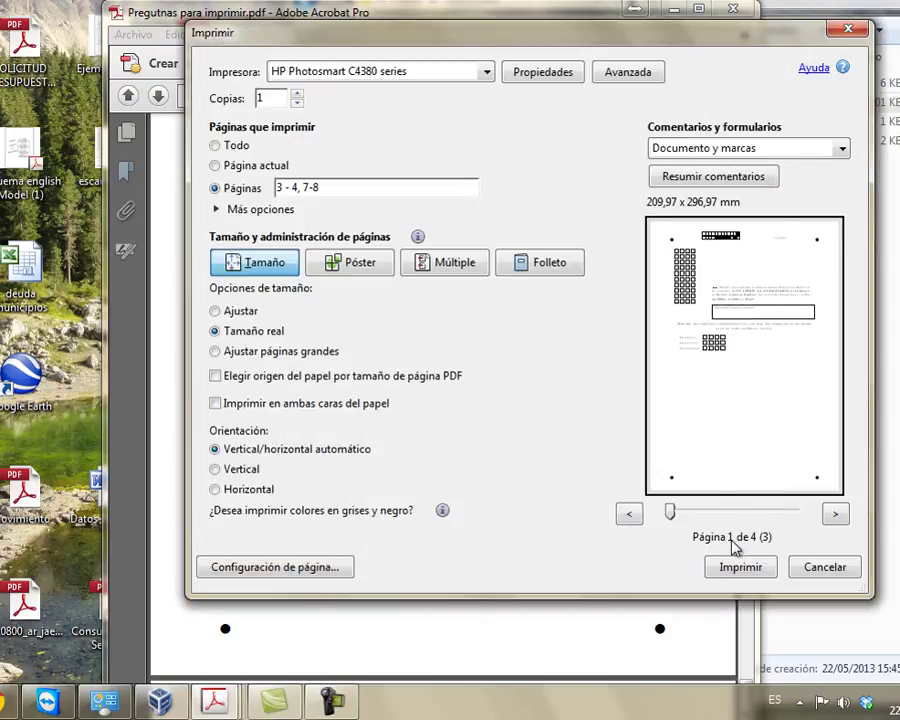
Step: Print pages 3 - 4 and 7-8, returning to the exam PDF
click(740, 568)
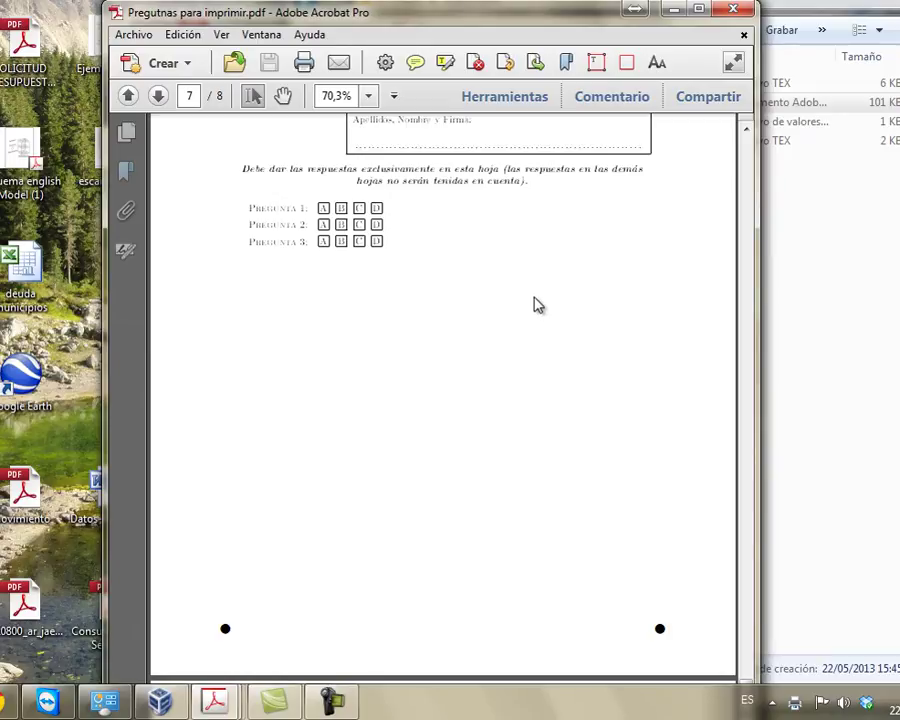
scroll(528, 260, up, 5)
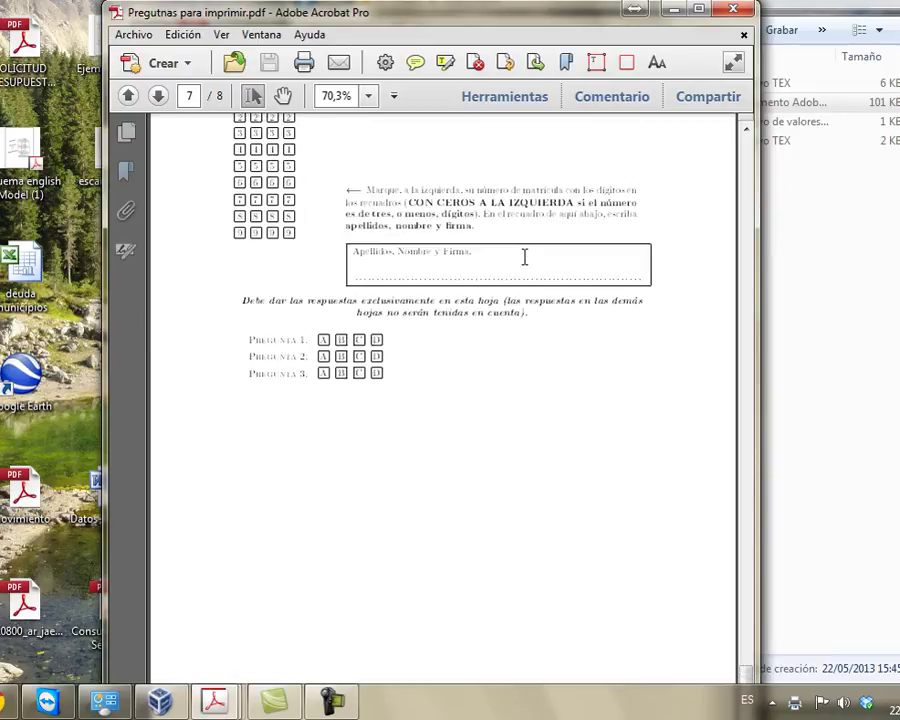
scroll(274, 302, down, 1)
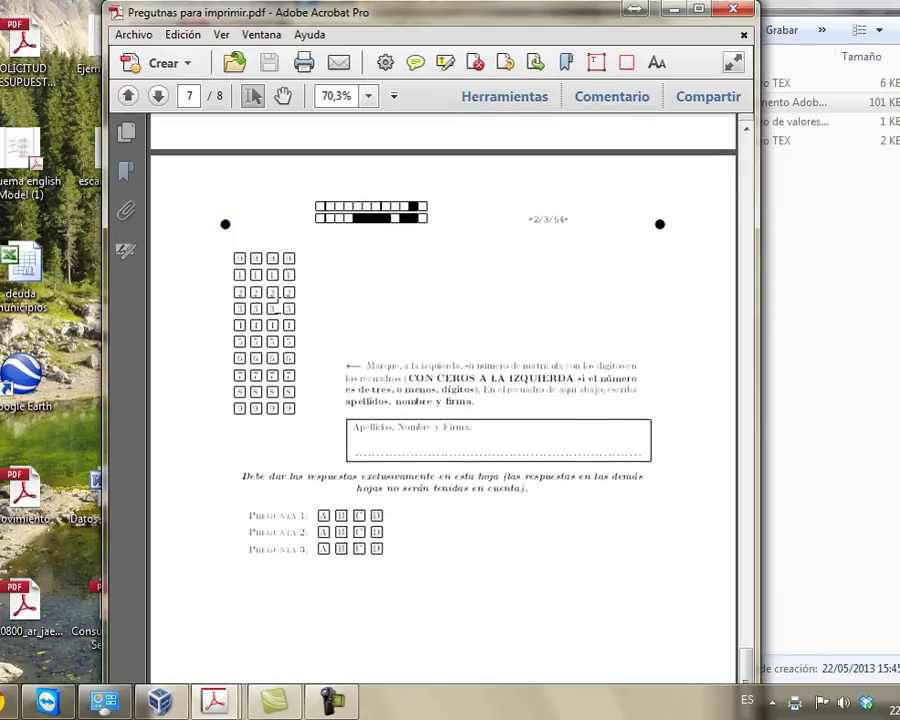
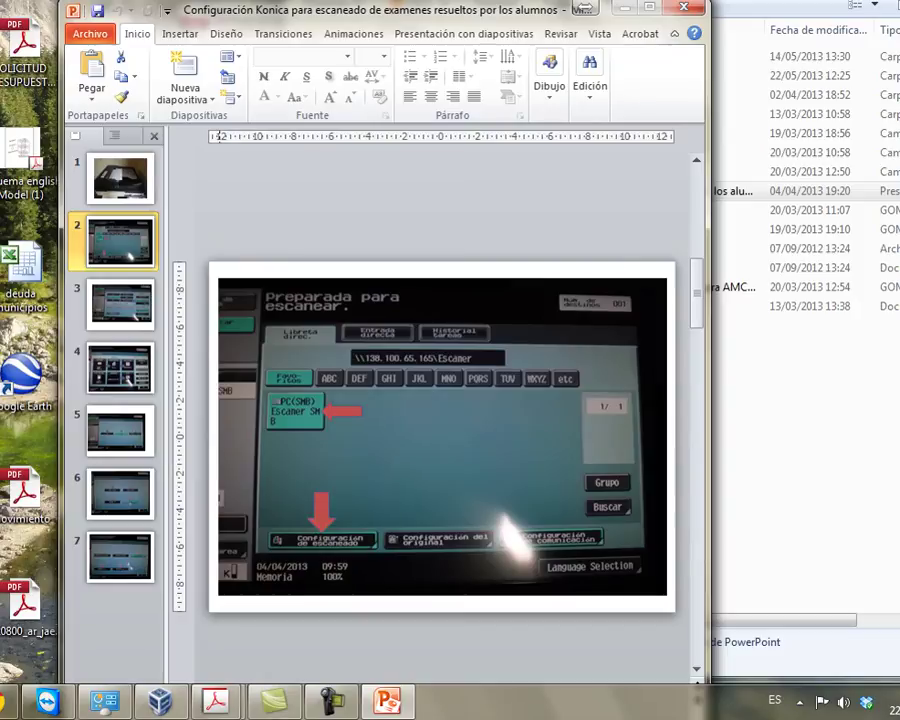
Step: On the escaner (Q:) drive, select the four SKMBT scans dated 22/05/2013 and copy them
key(super)
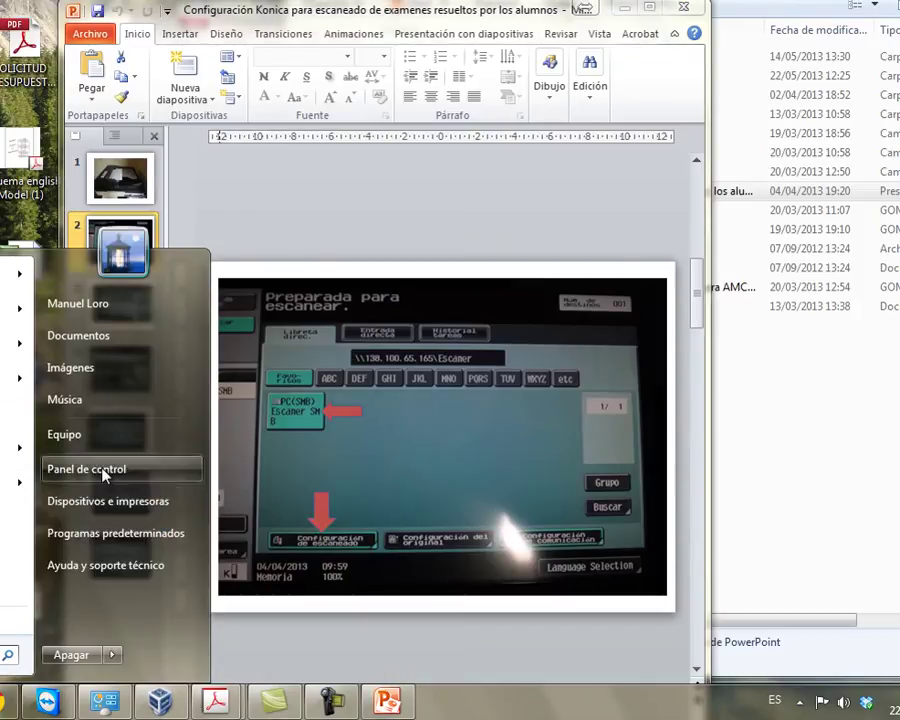
click(104, 436)
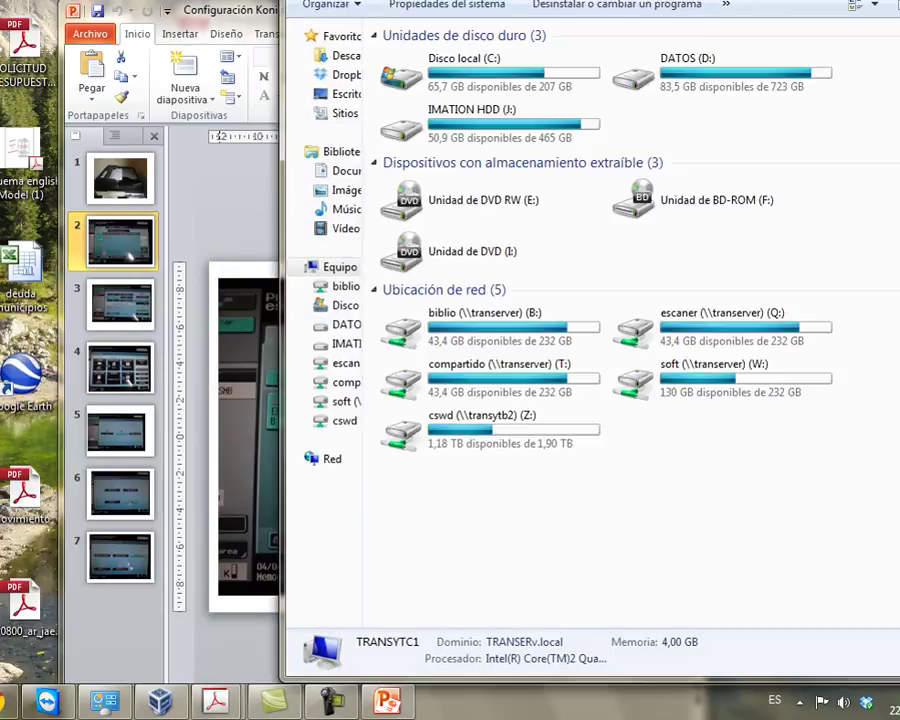
drag(491, 0, 263, 40)
click(514, 422)
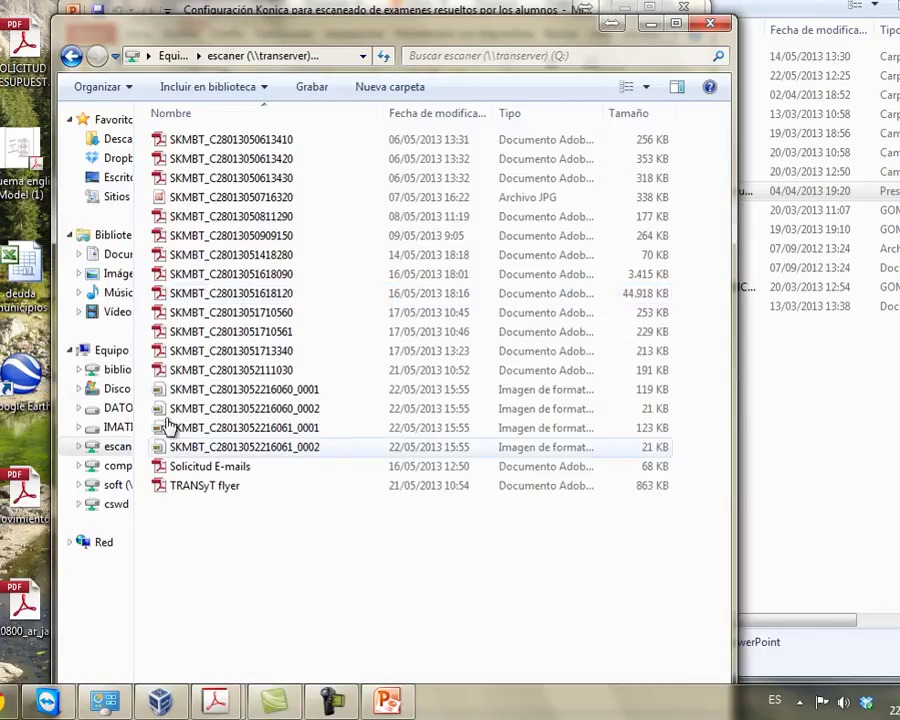
click(212, 390)
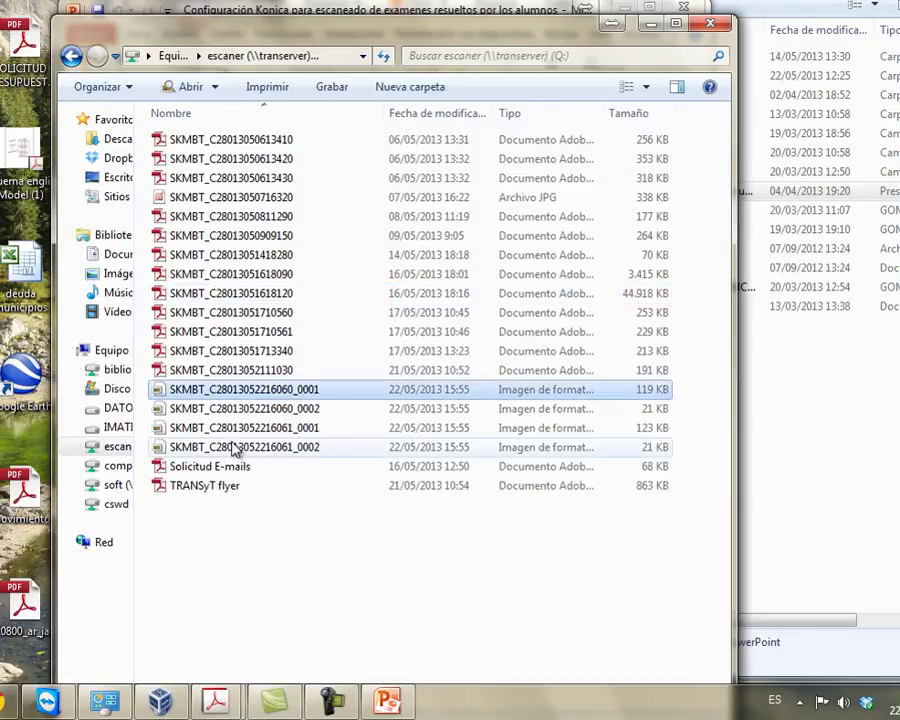
shift+click(236, 450)
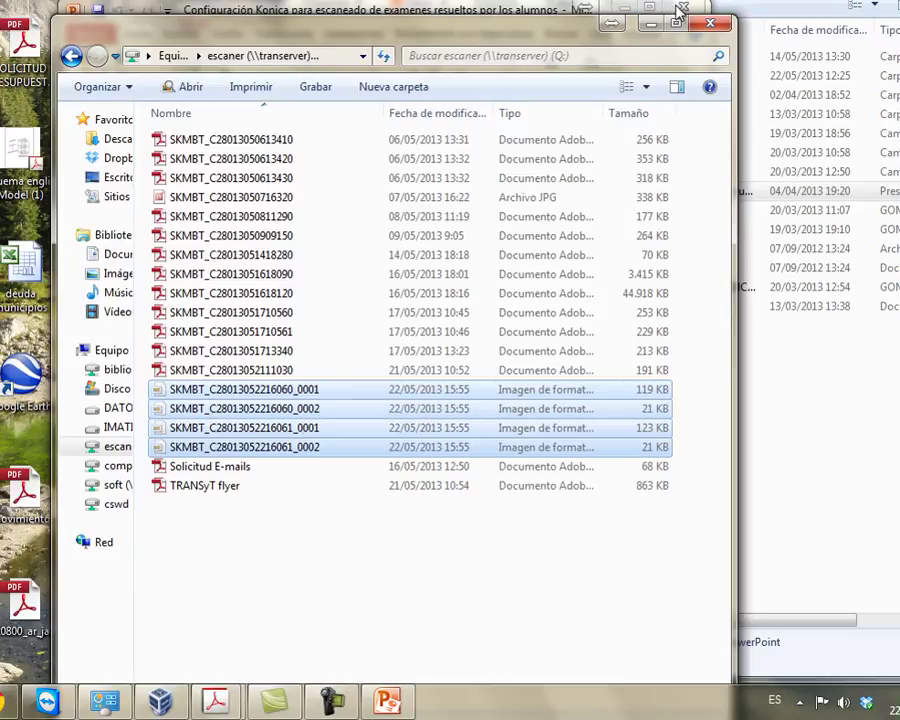
click(650, 24)
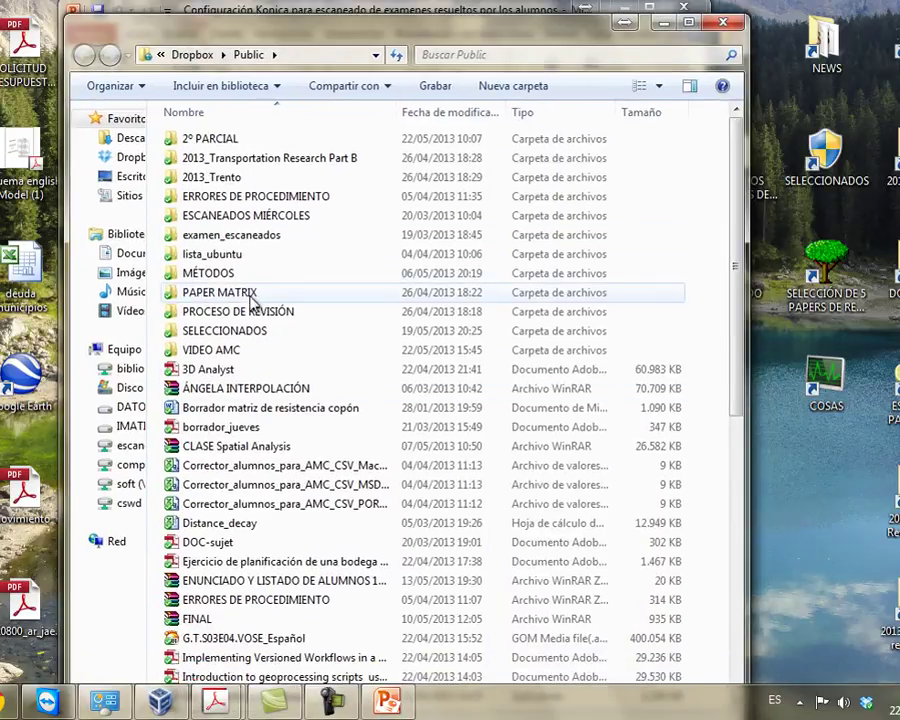
Step: Create a new folder named 'amc scan' inside VIDEO AMC
double_click(247, 356)
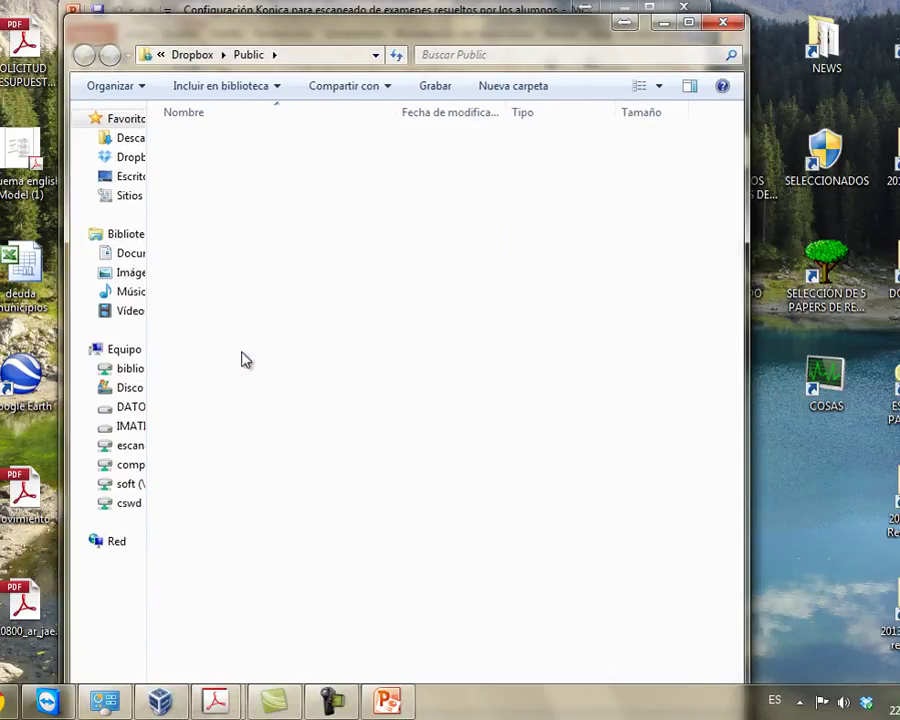
right_click(257, 263)
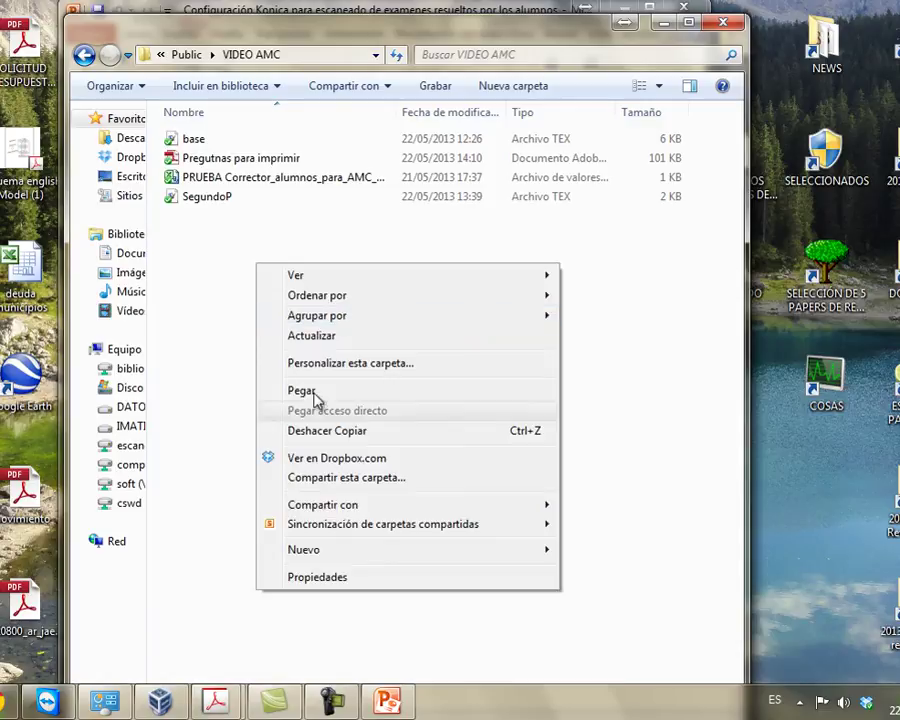
mouse_move(377, 563)
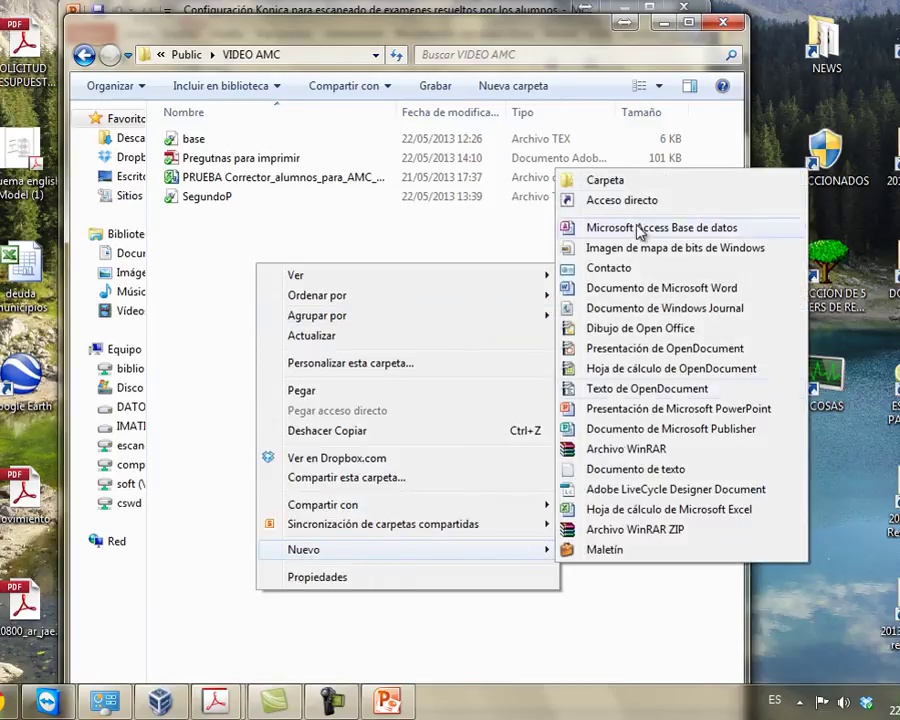
click(603, 178)
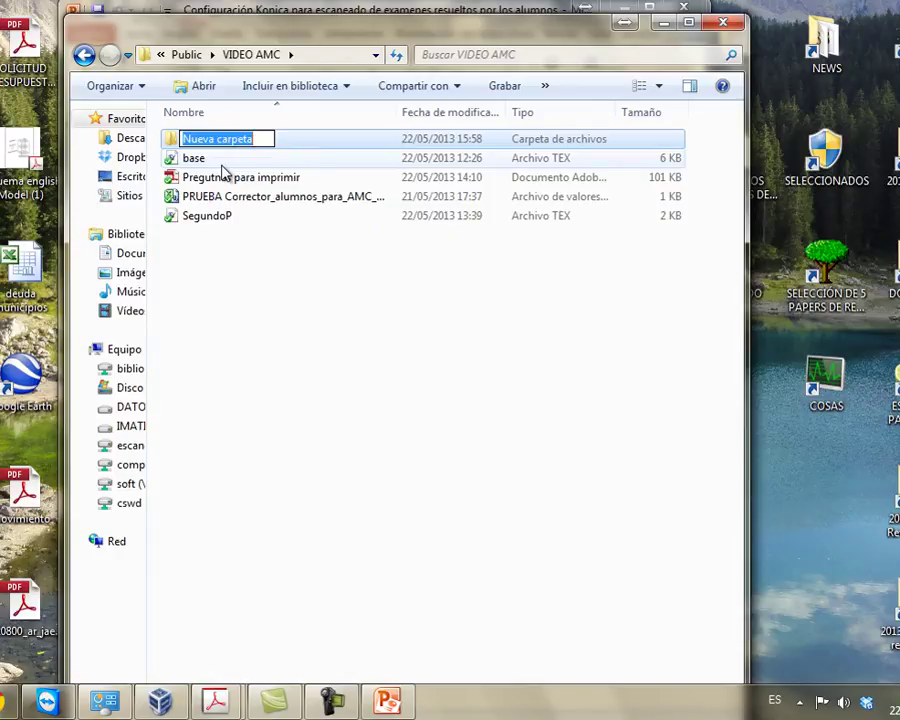
text(amc secan)
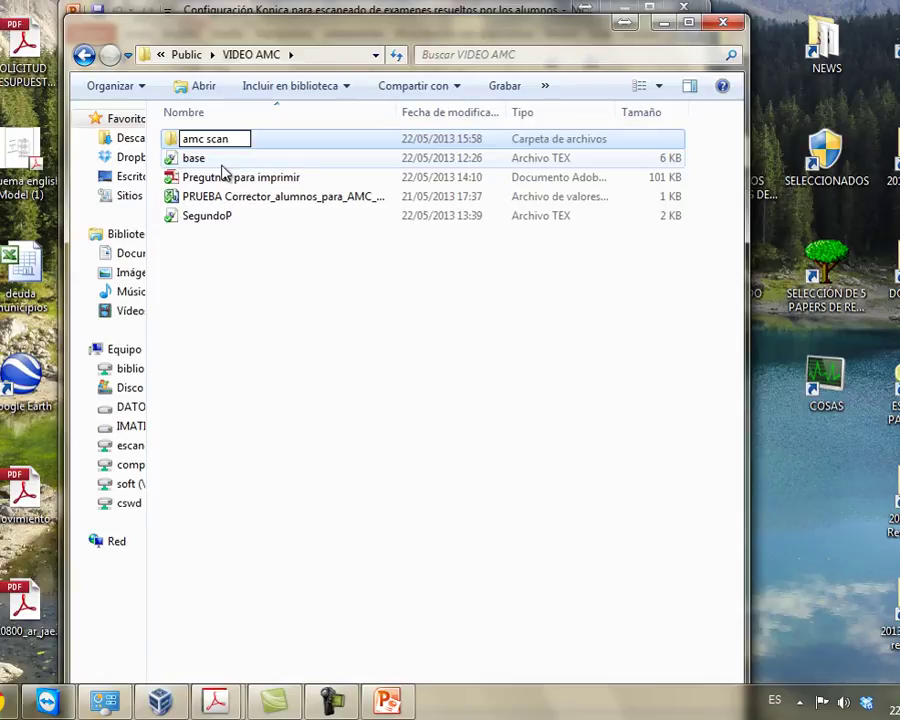
key(Return)
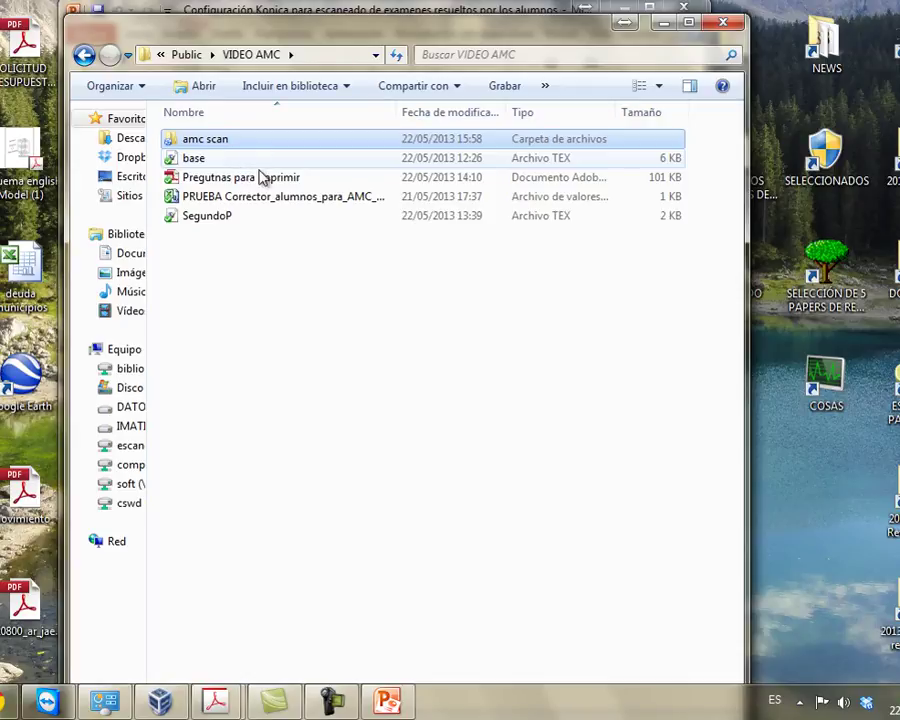
double_click(206, 146)
right_click(217, 171)
click(262, 292)
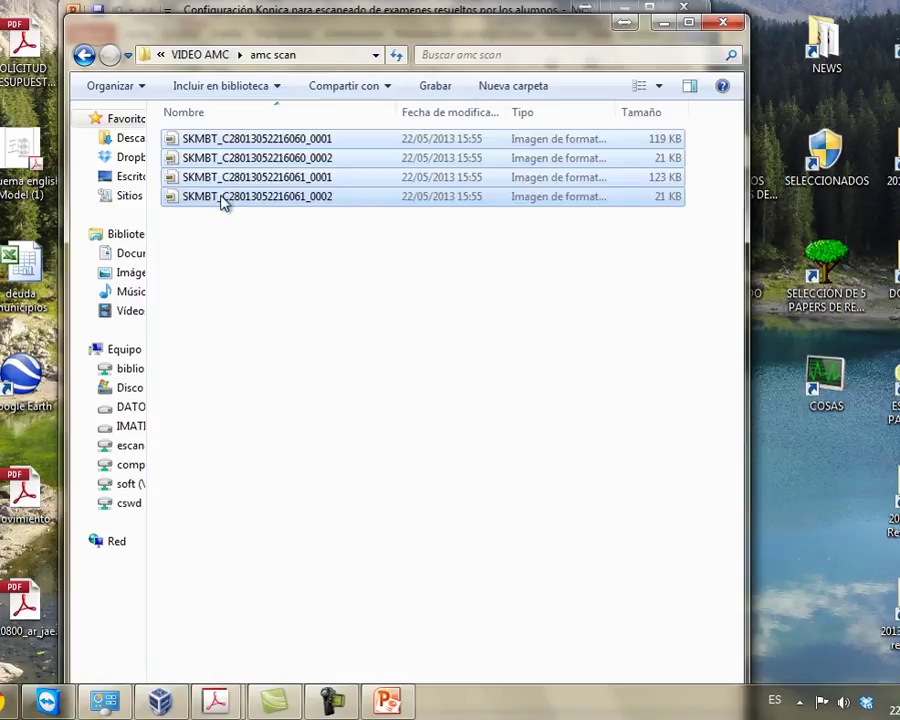
click(290, 258)
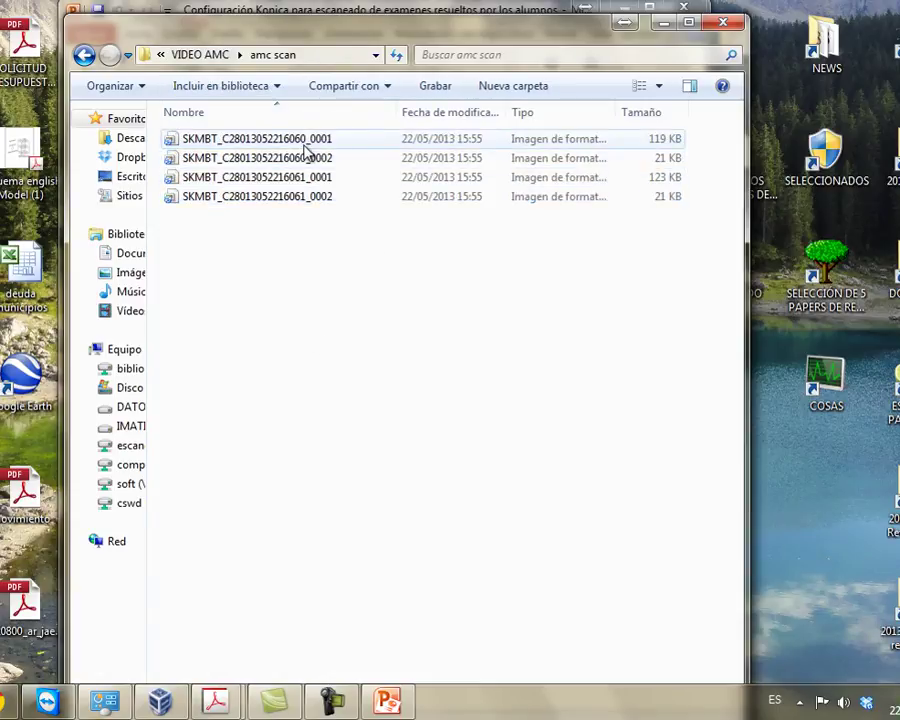
click(308, 147)
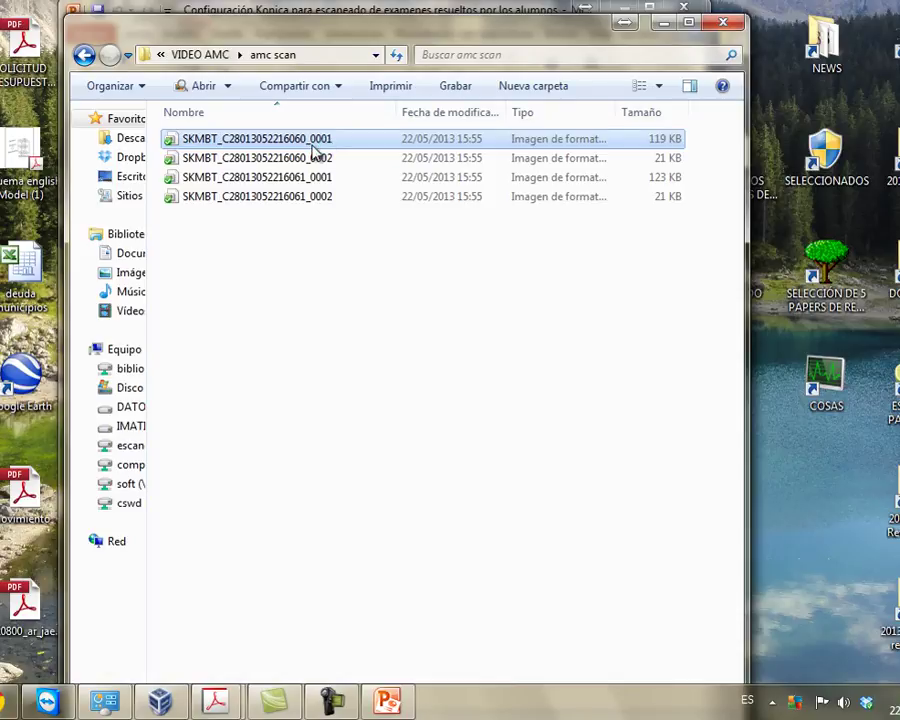
double_click(290, 139)
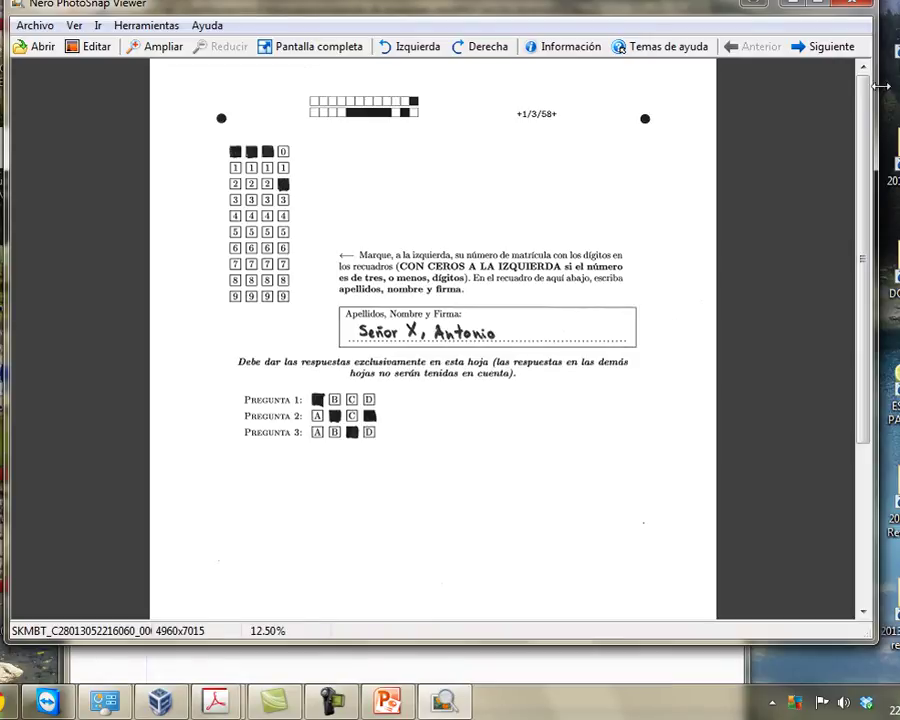
click(853, 5)
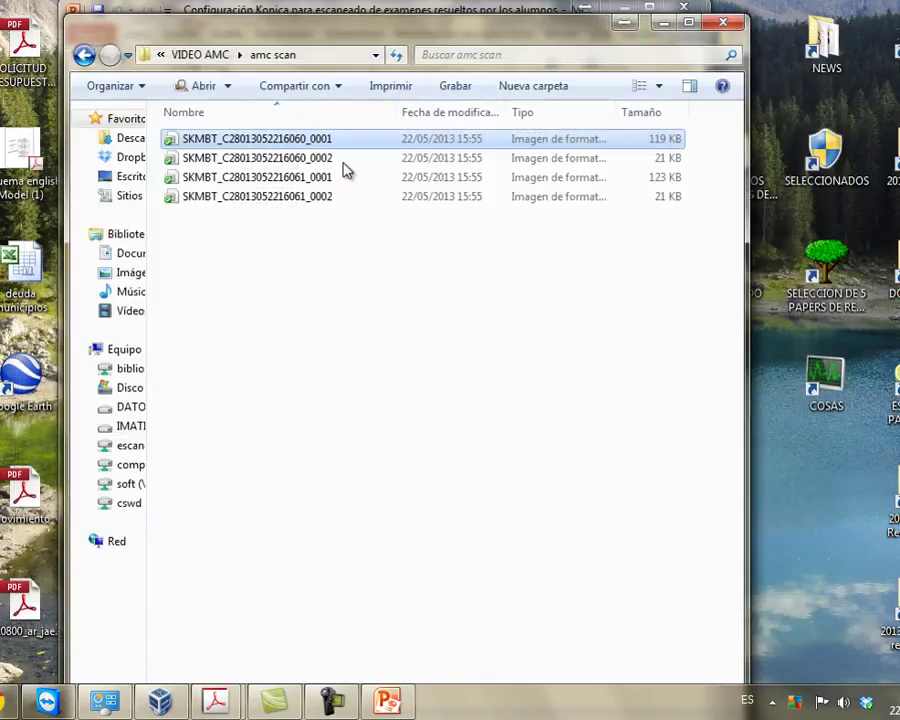
click(664, 24)
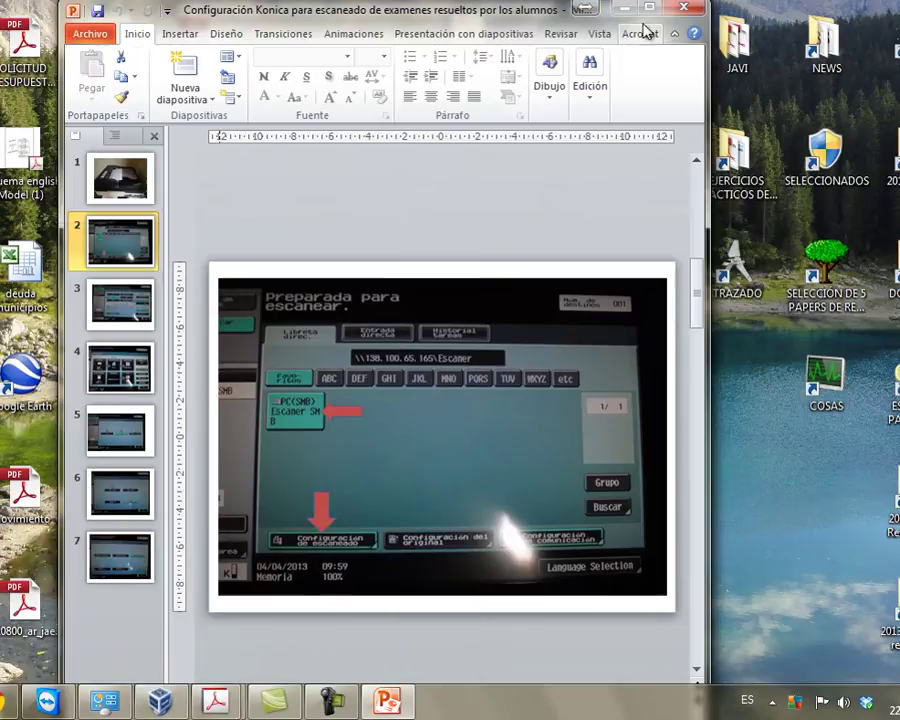
Step: Bring up the Ubuntu VirtualBox window, unlock it with the account password, and open Public
click(630, 22)
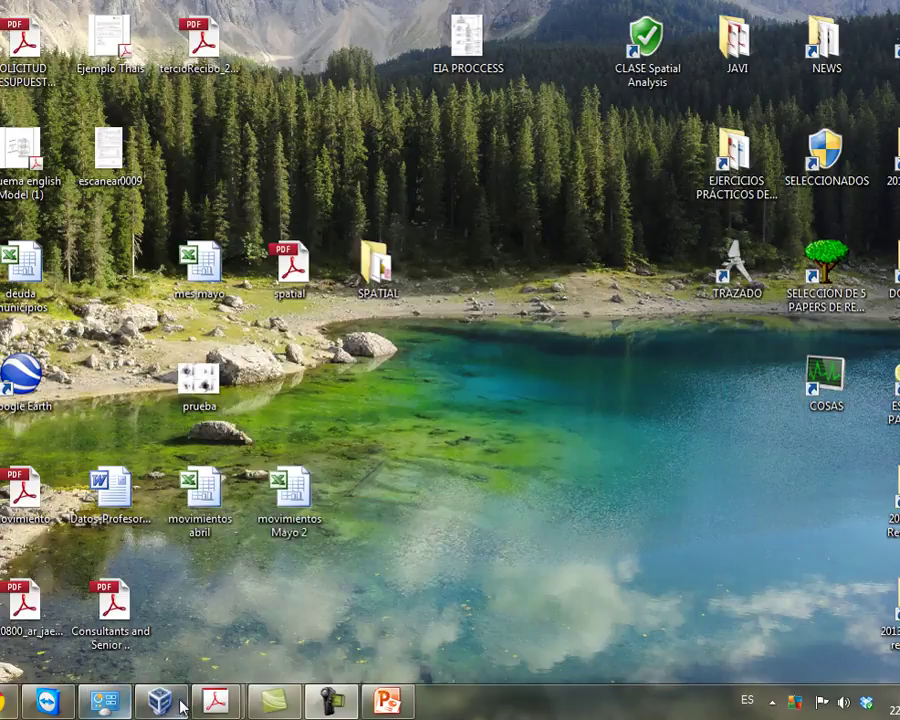
click(160, 700)
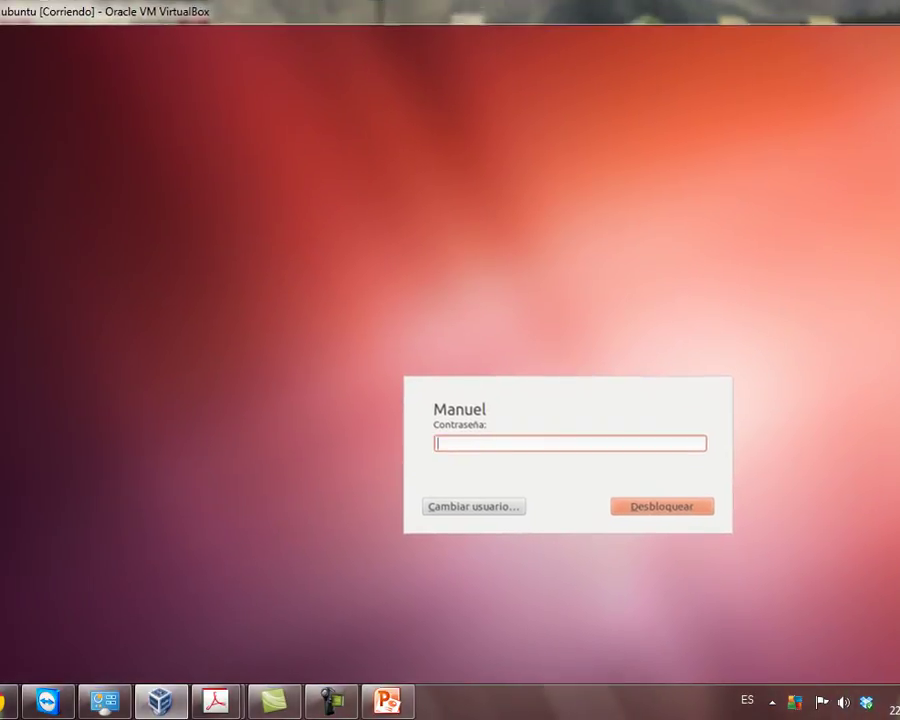
drag(450, 8, 531, 7)
double_click(770, 5)
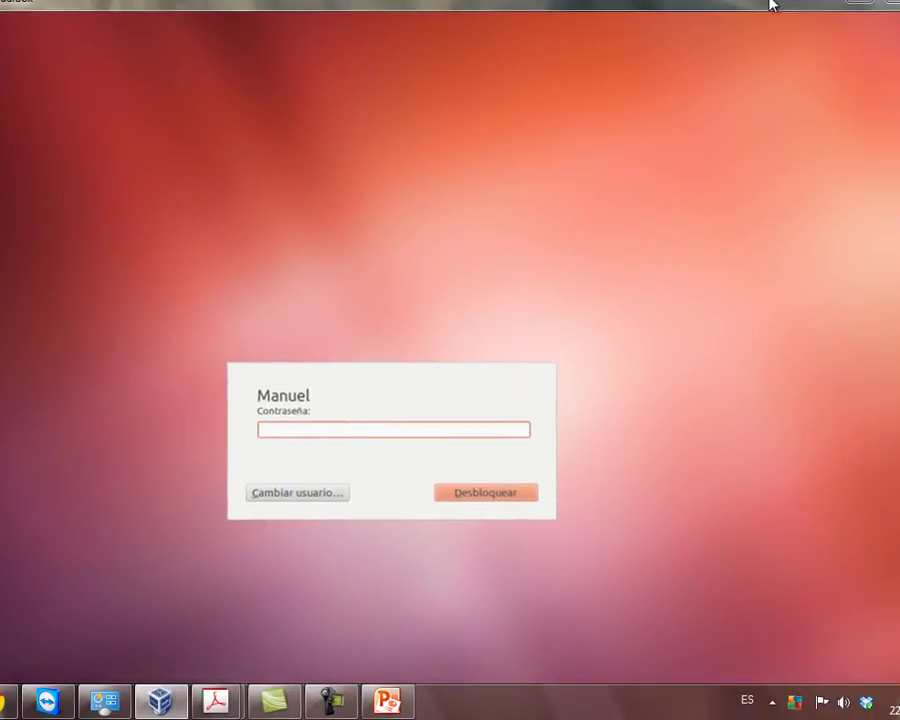
drag(168, 2, 357, 16)
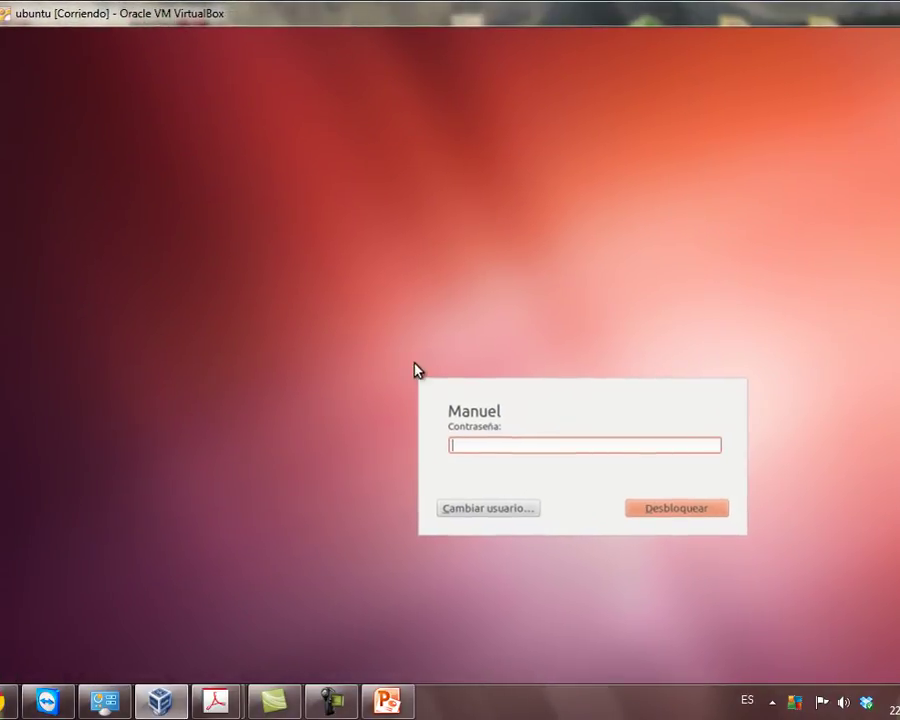
key(Caps_Lock)
key(Caps_Lock)
text(m)
key(Return)
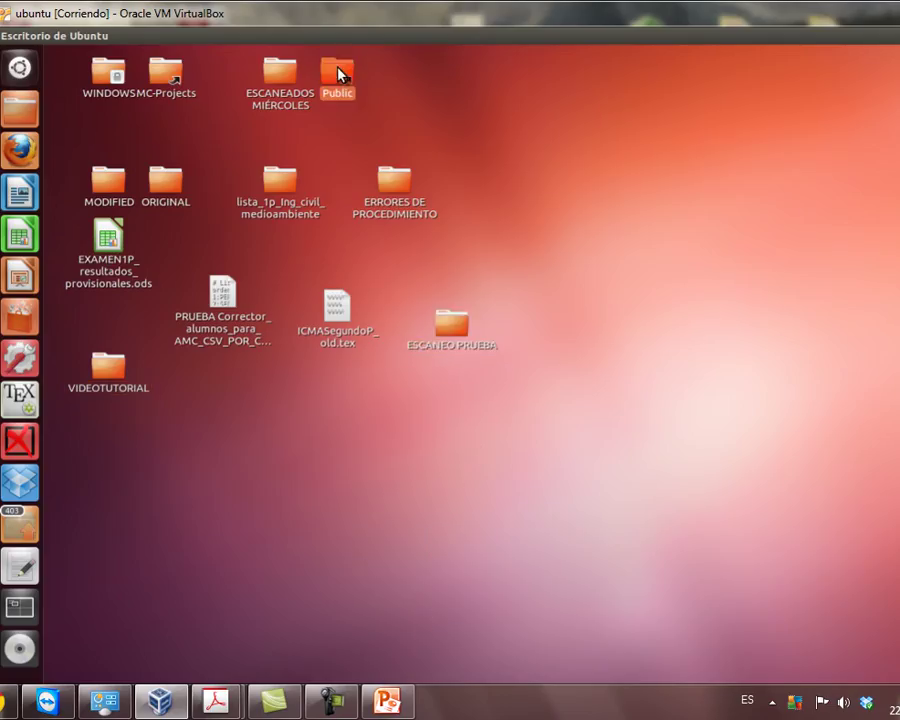
key(Return)
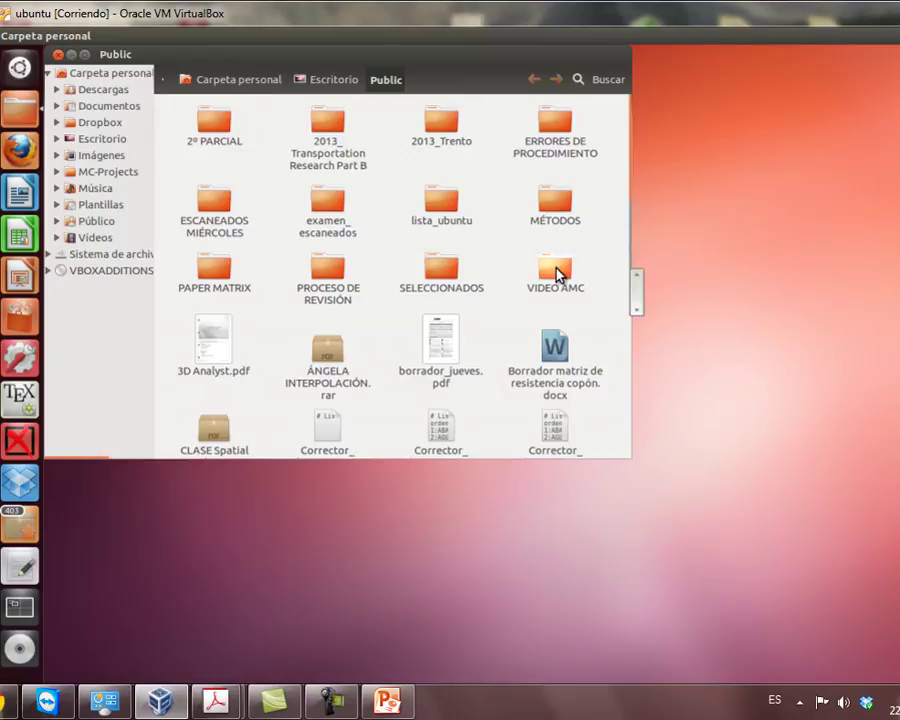
Step: Copy the four SKMBT .tif scans from VIDEO AMC's amc scan folder
double_click(548, 264)
click(216, 124)
double_click(215, 128)
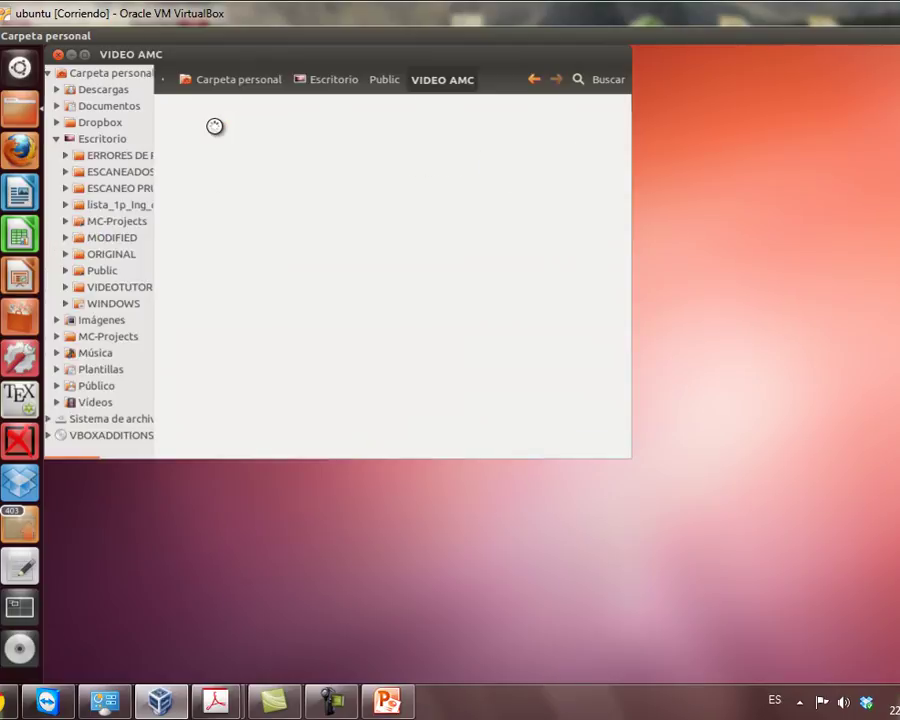
drag(584, 210, 203, 143)
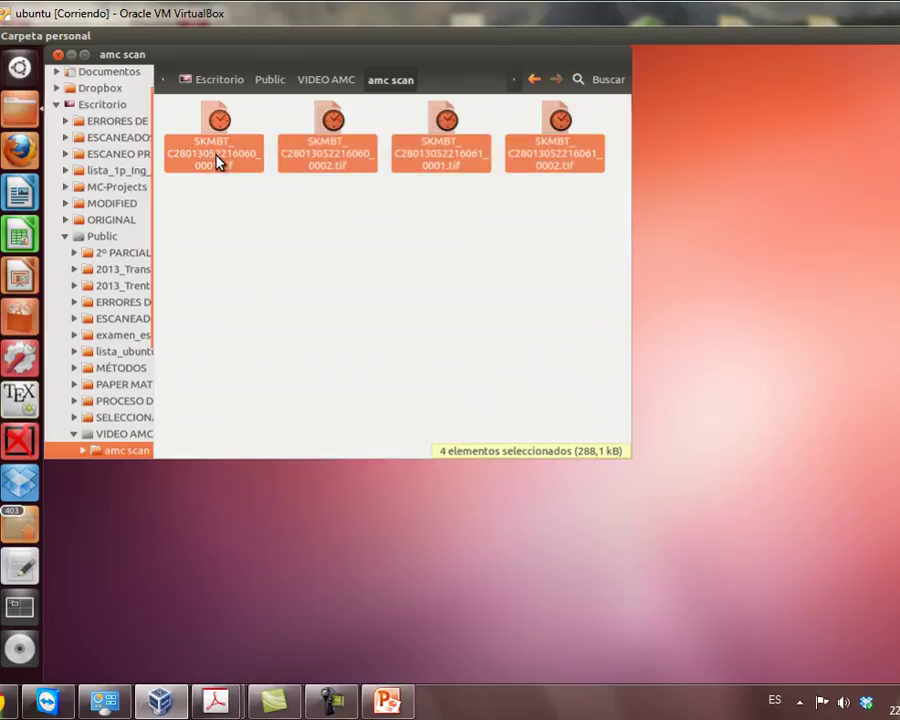
right_click(215, 160)
click(265, 245)
click(488, 305)
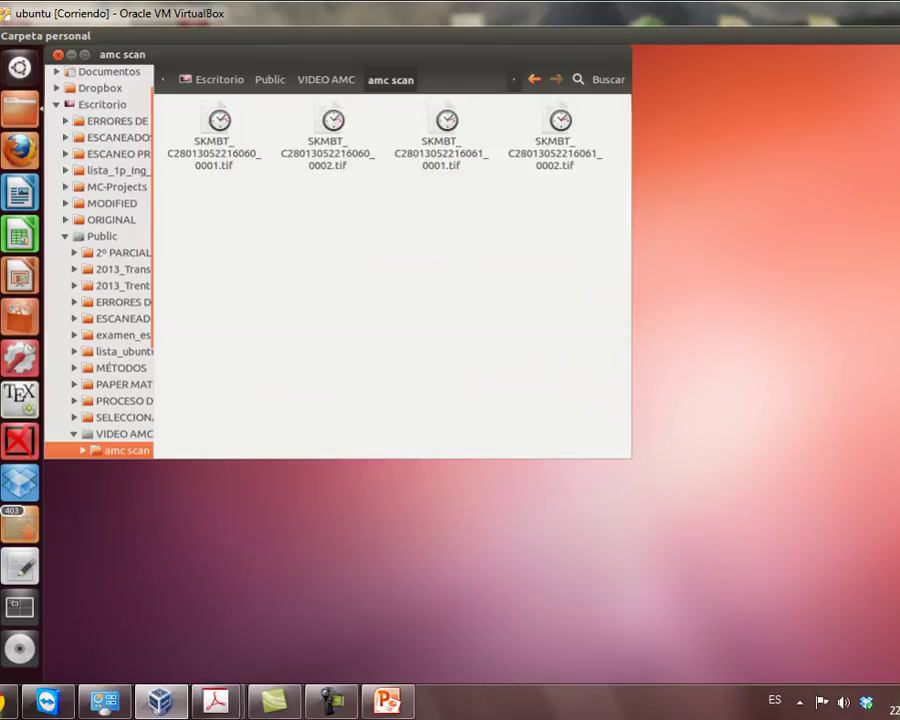
click(59, 54)
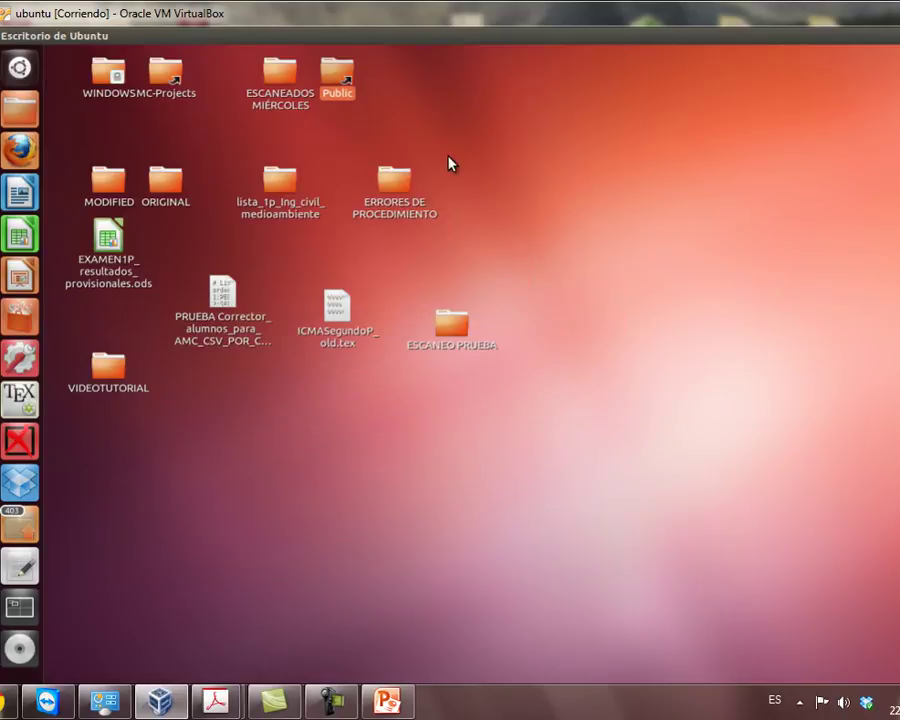
Step: Paste the scans into MC-Projects > VIDEO_MANU > scans
click(168, 89)
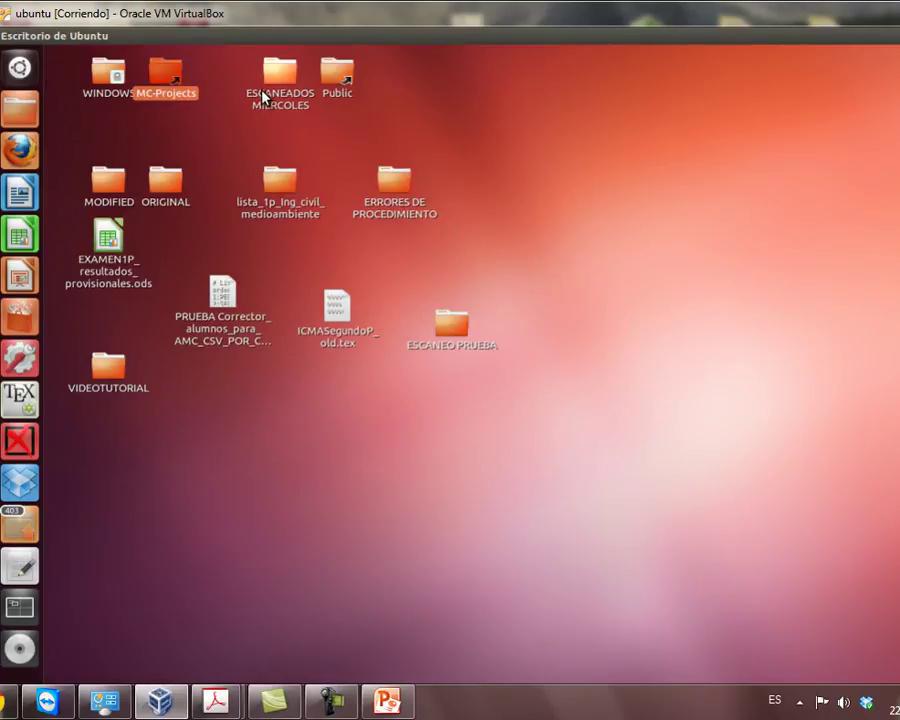
key(Return)
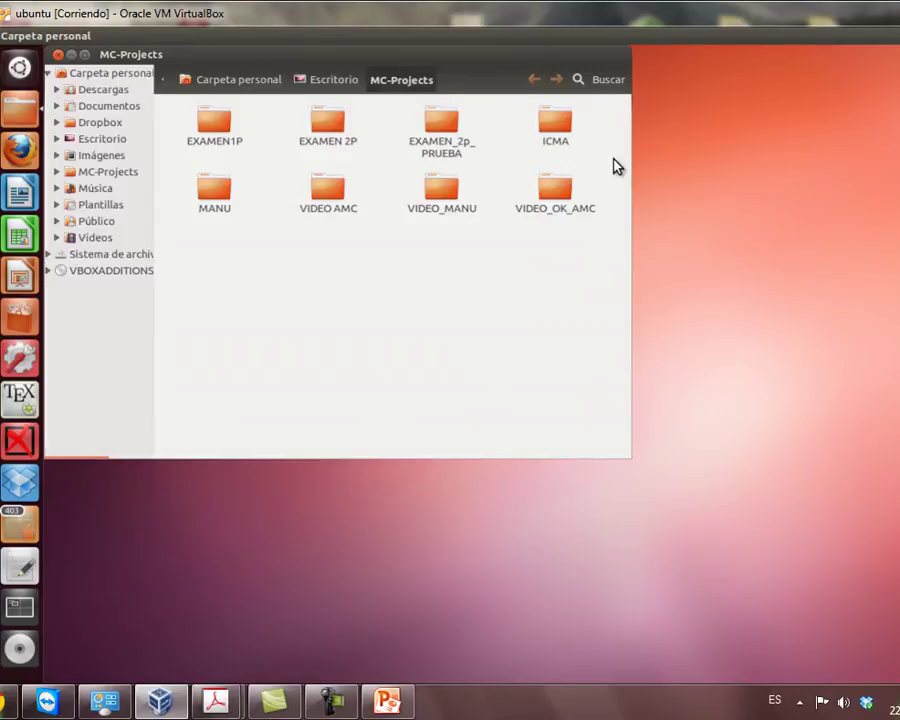
double_click(438, 194)
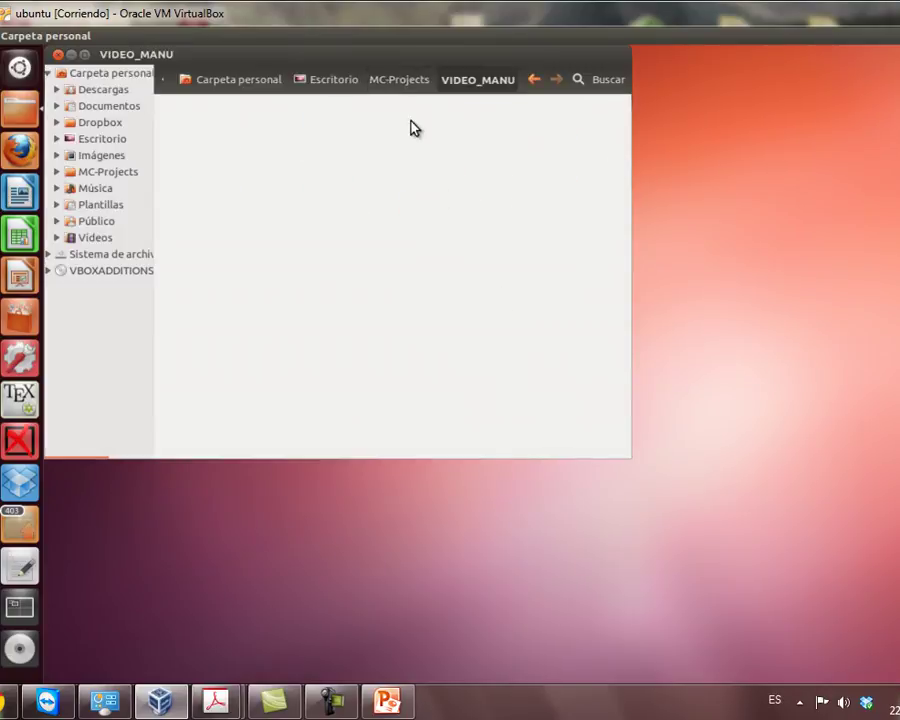
double_click(558, 132)
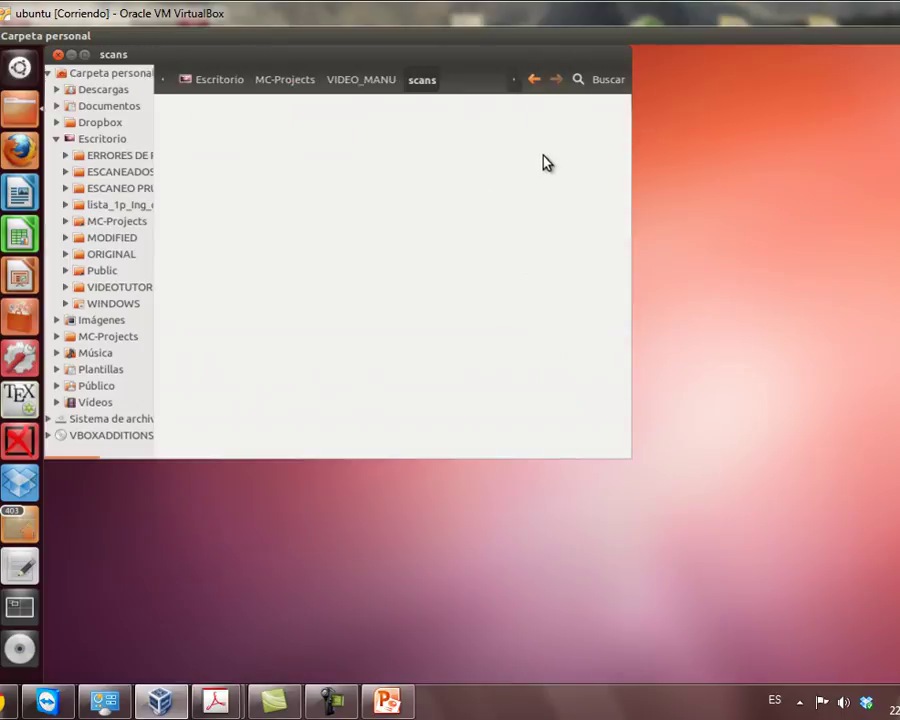
right_click(531, 178)
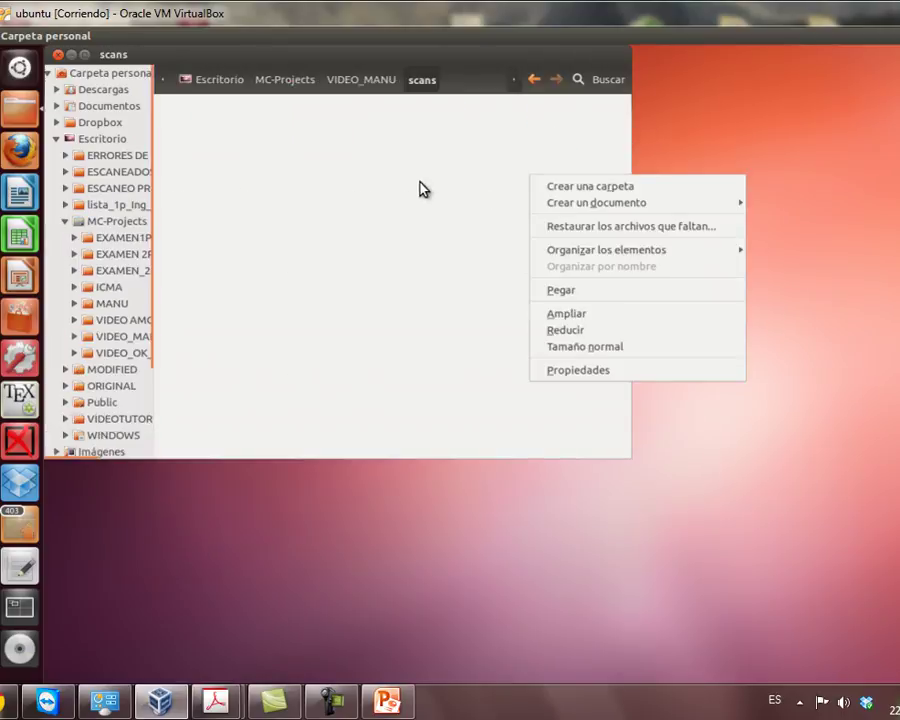
click(596, 291)
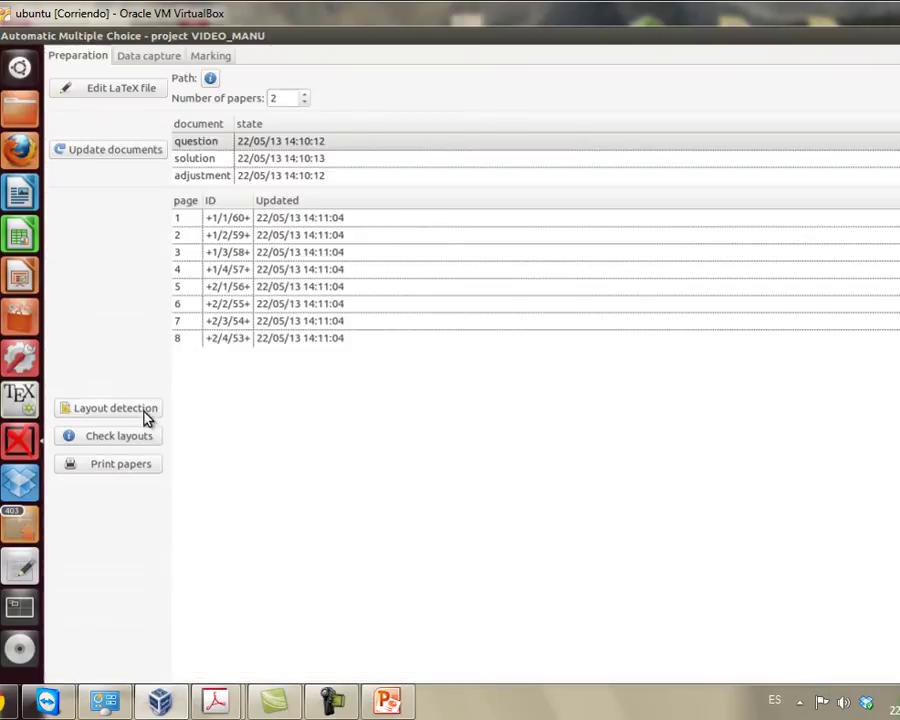
Step: Run automatic data capture on all four .tif files in Escritorio > MC-Projects > VIDEO_MANU > scans
click(155, 57)
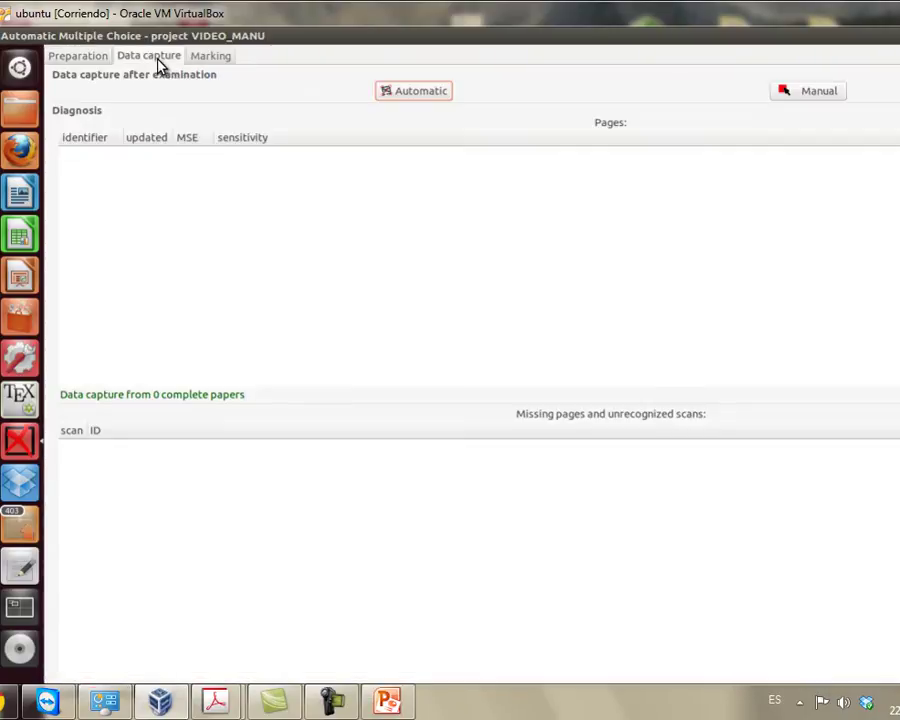
click(425, 95)
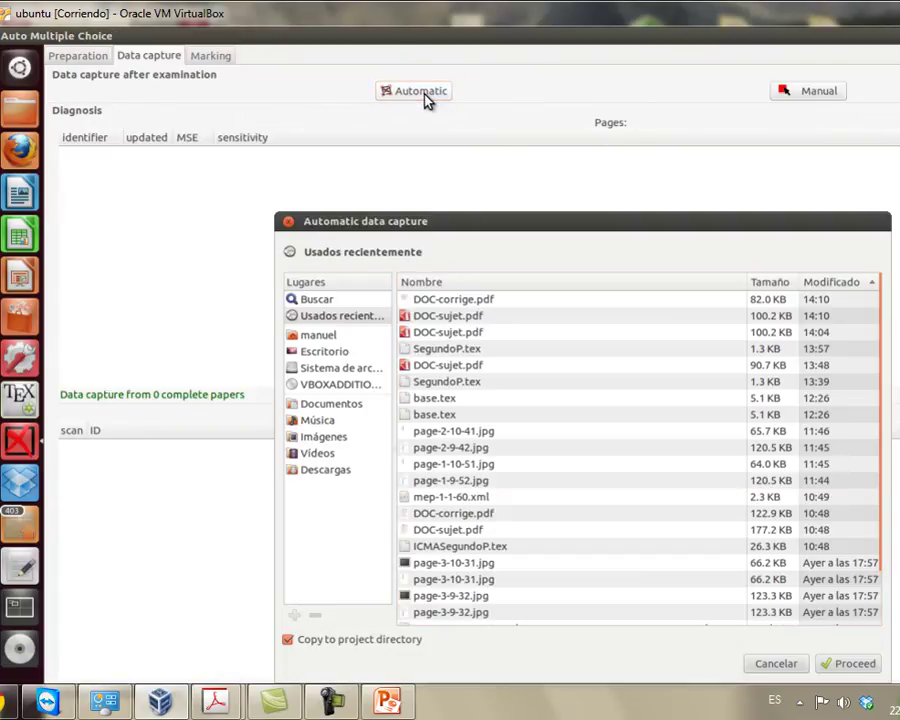
drag(464, 226, 351, 114)
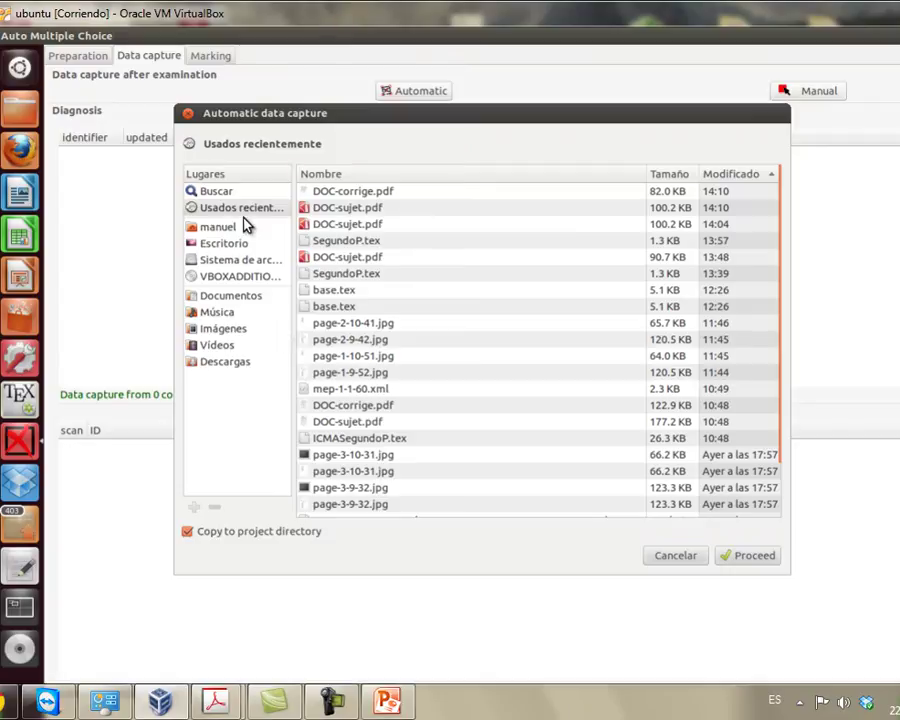
click(226, 244)
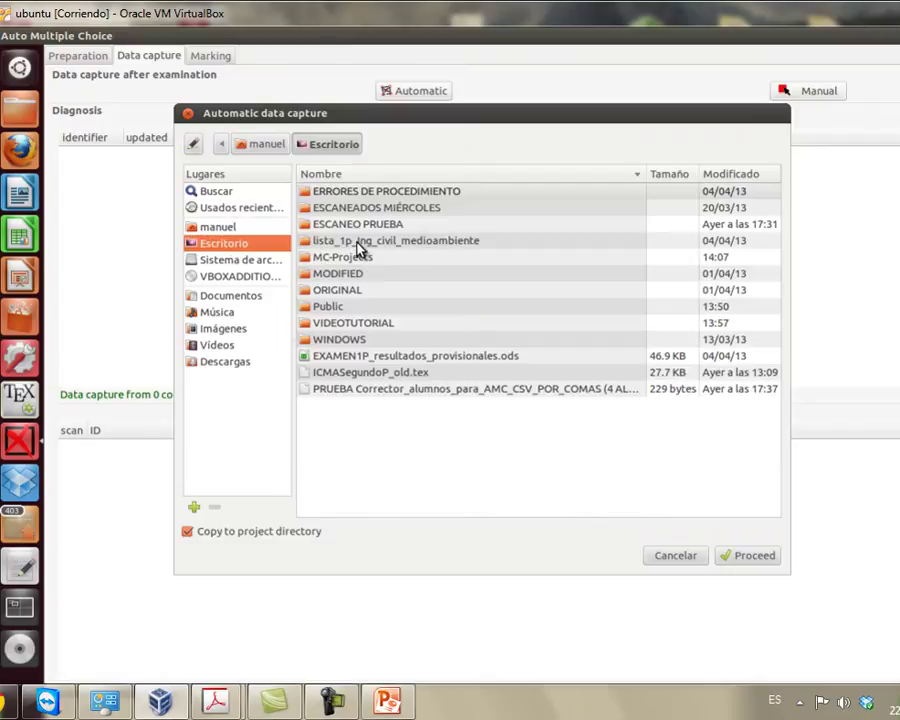
double_click(365, 260)
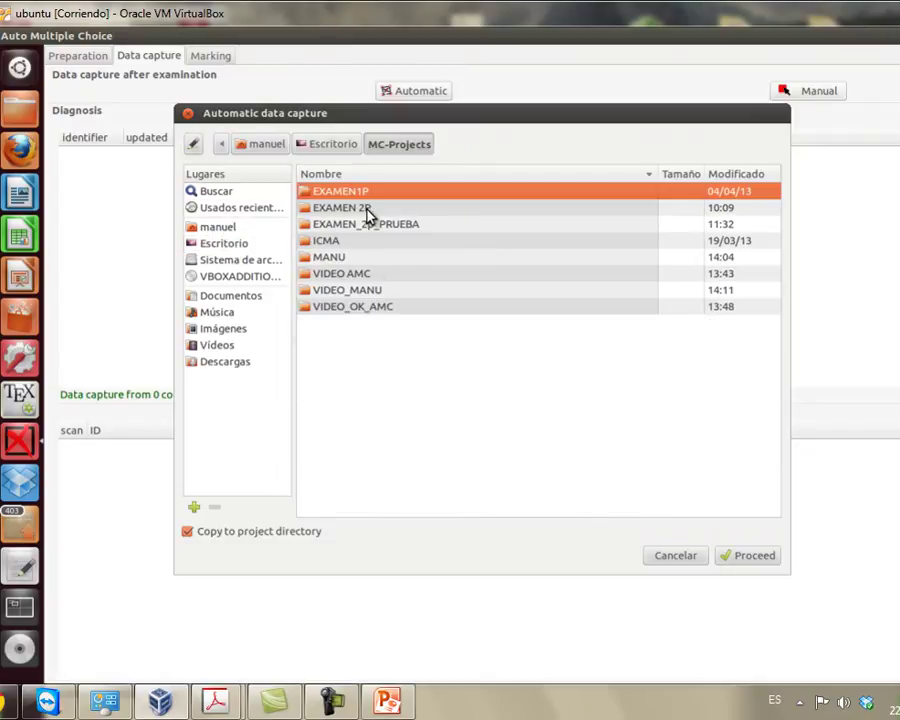
double_click(366, 289)
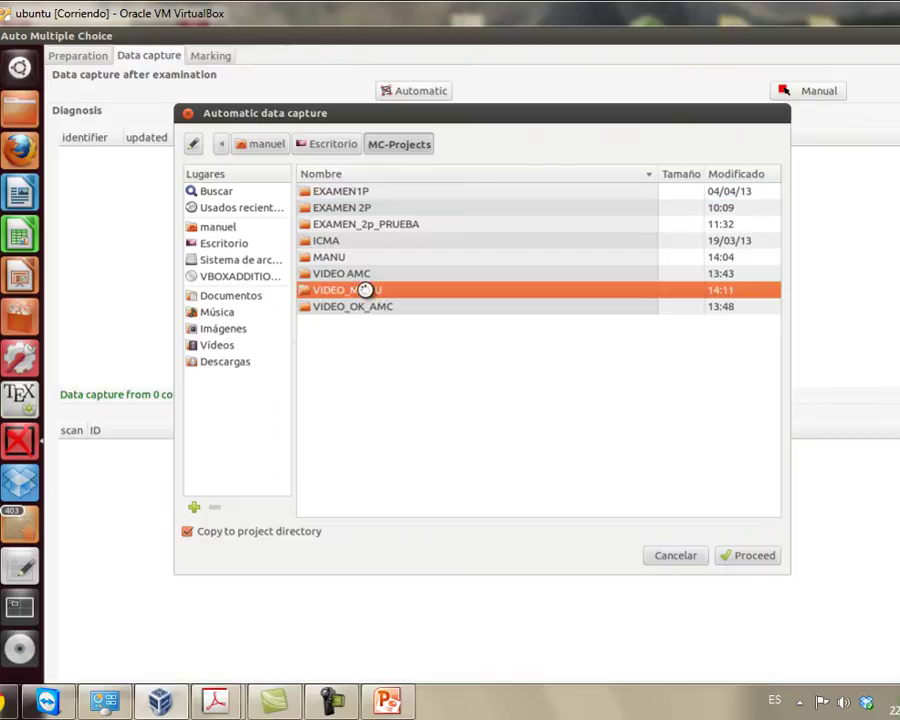
double_click(360, 241)
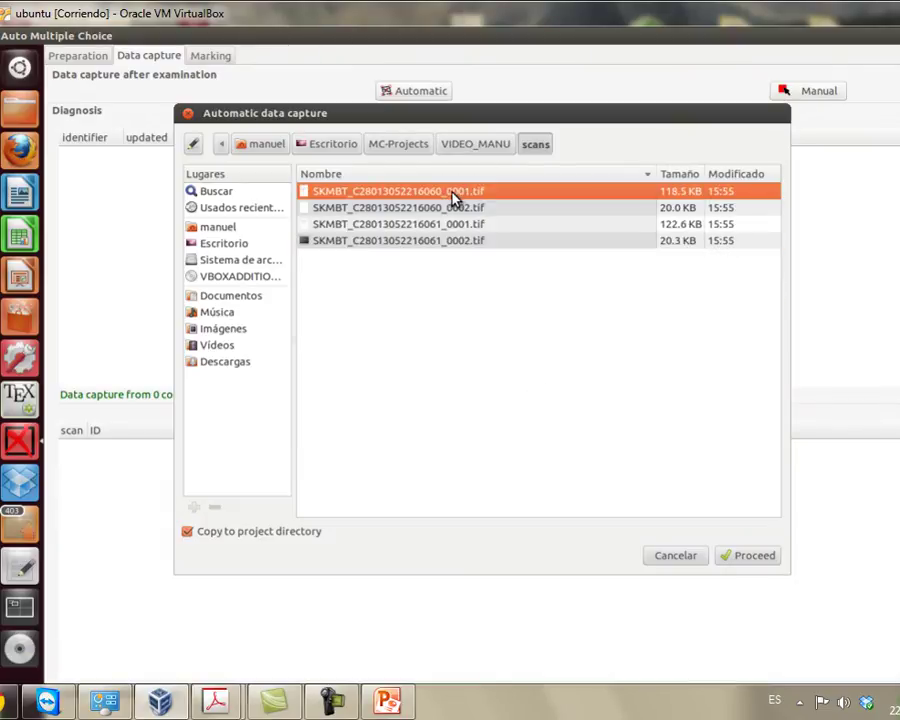
shift+click(435, 241)
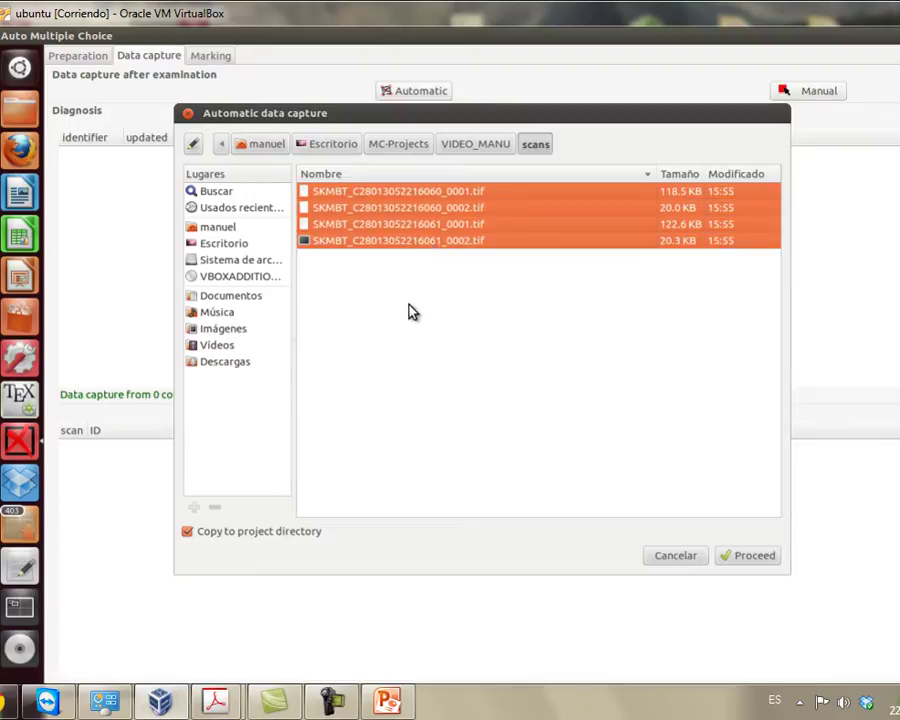
click(766, 556)
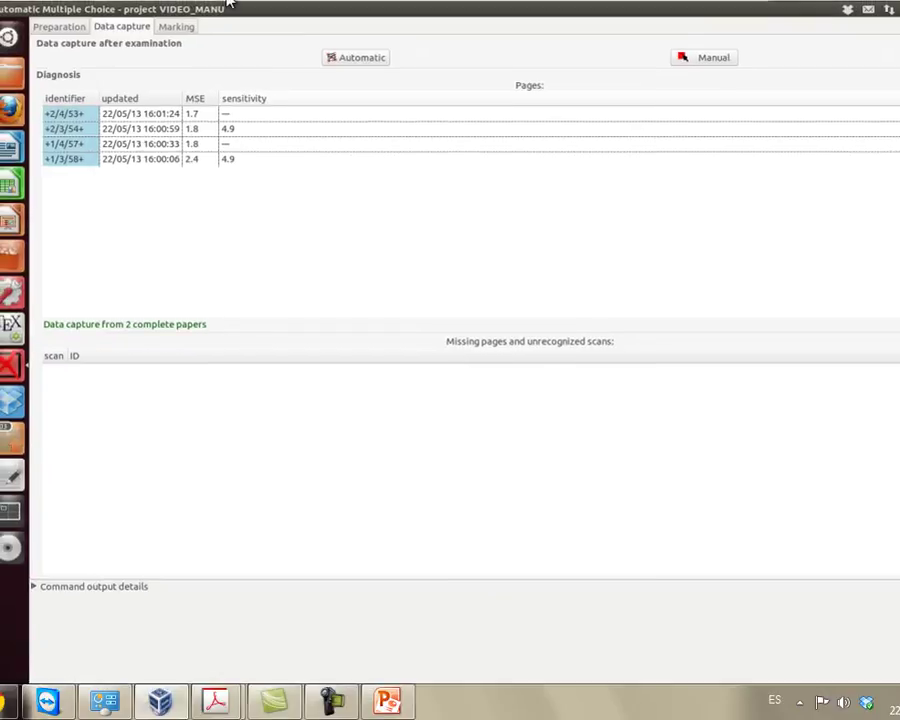
Step: Inspect the captured pages in the diagnosis list, ending on page +1/3/58+
drag(226, 4, 250, 4)
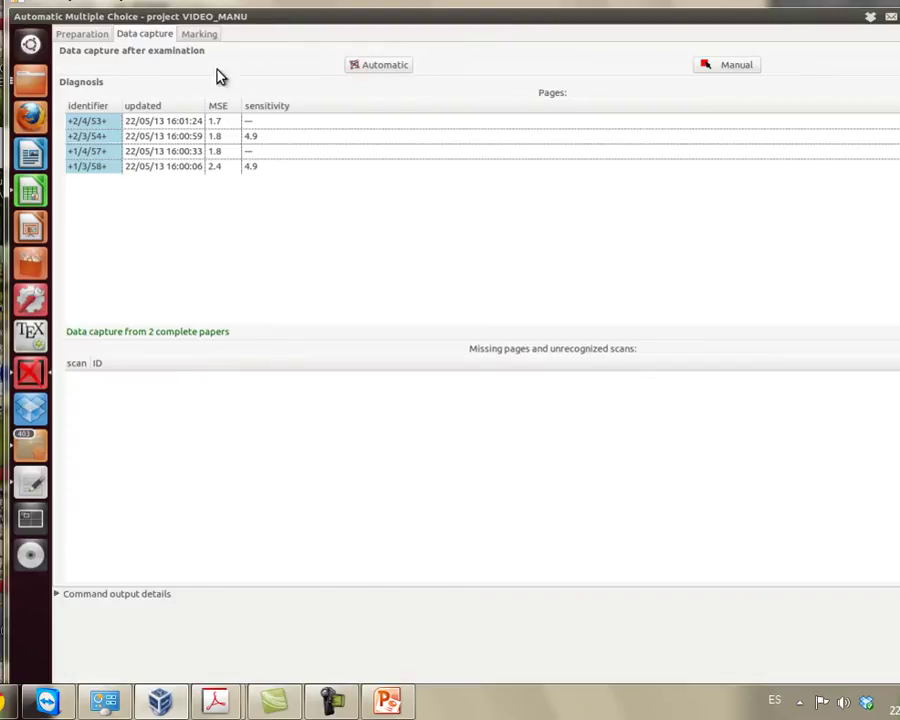
click(241, 141)
click(253, 168)
click(253, 137)
click(292, 168)
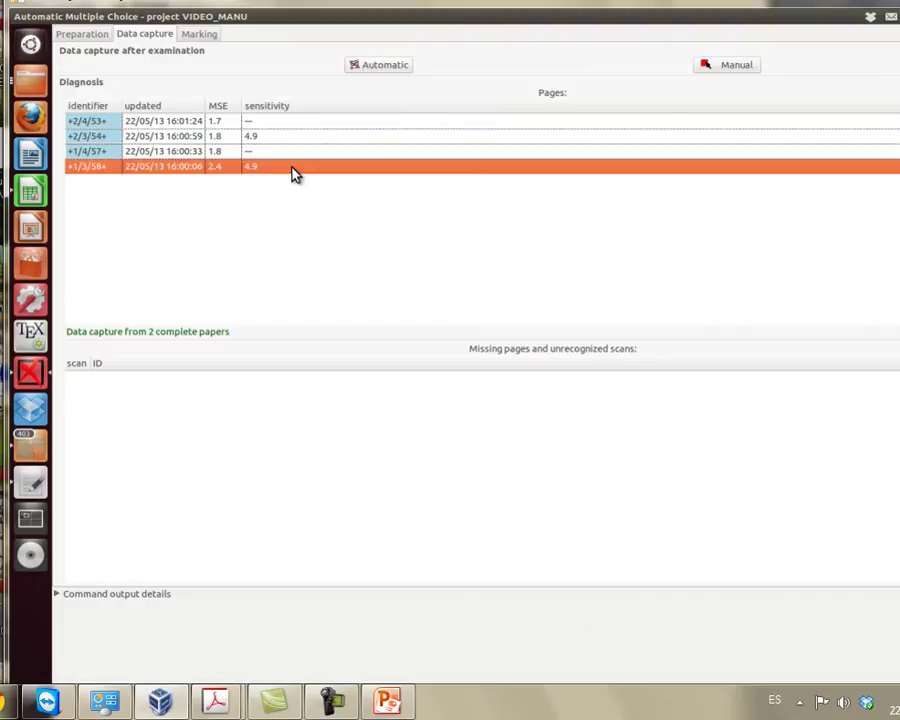
click(281, 135)
click(270, 168)
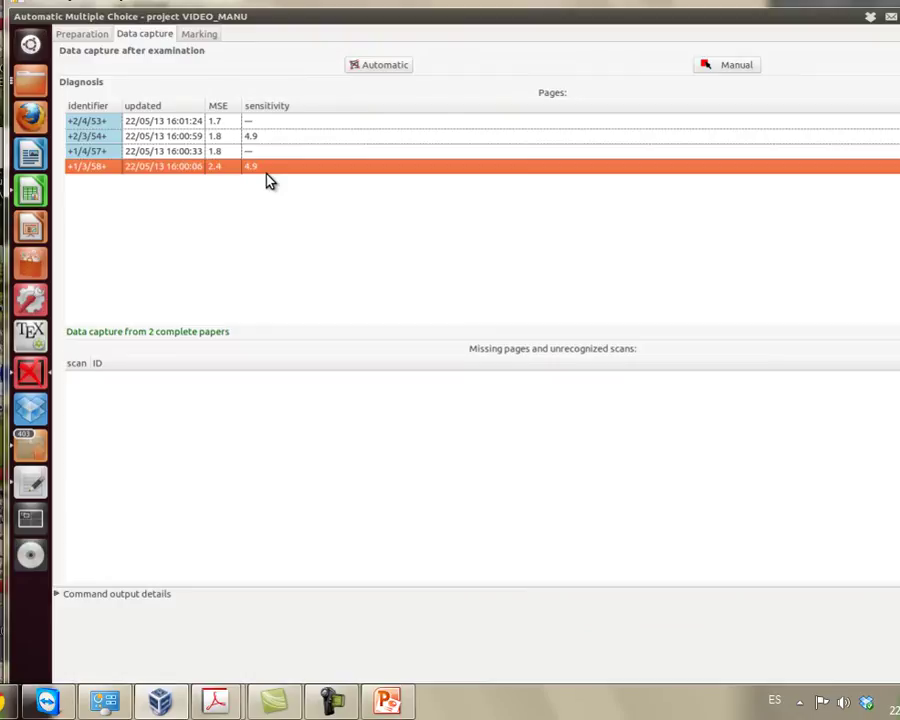
Step: In manual review, fix the student-number box and wrongly detected answer boxes on page +1/3/58+
click(740, 67)
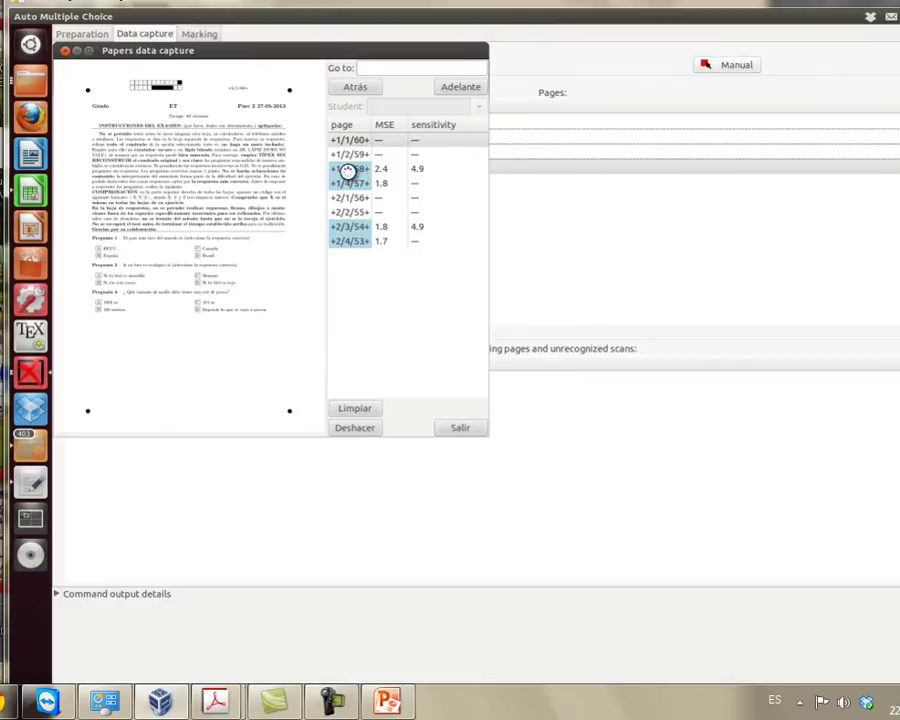
click(340, 168)
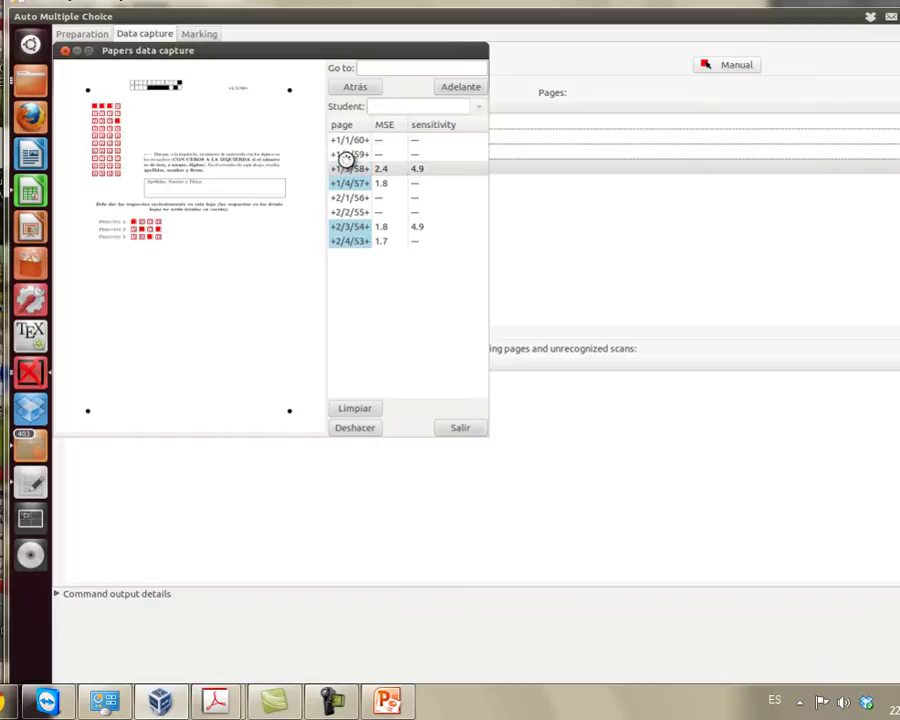
click(116, 112)
click(157, 229)
click(157, 237)
click(143, 238)
Step: Save the corrections, check pages +1/4/57+ and +2/3/54+, and close manual review
click(440, 183)
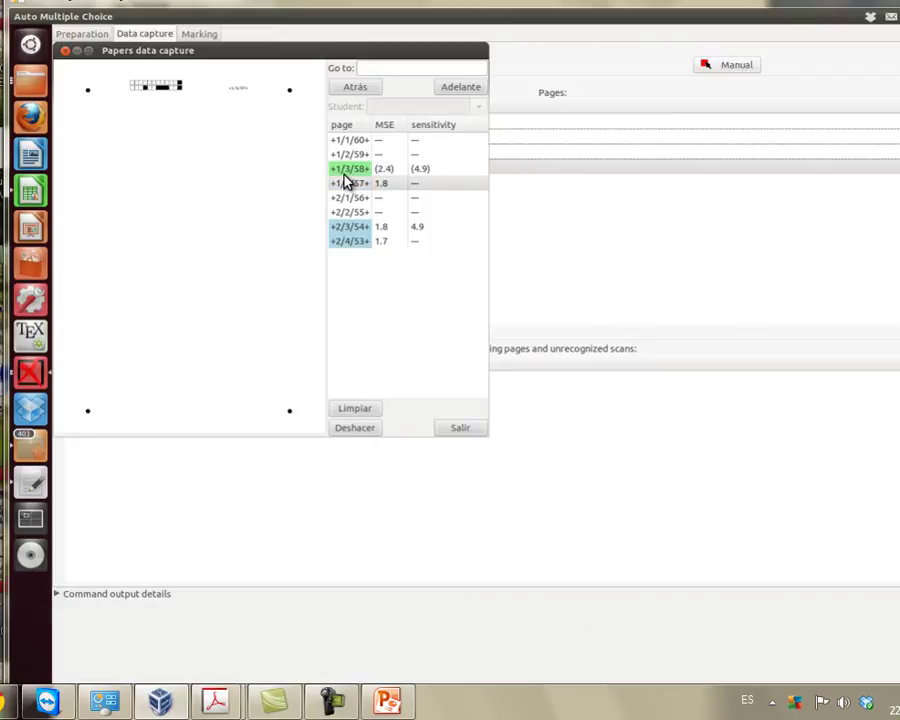
click(378, 227)
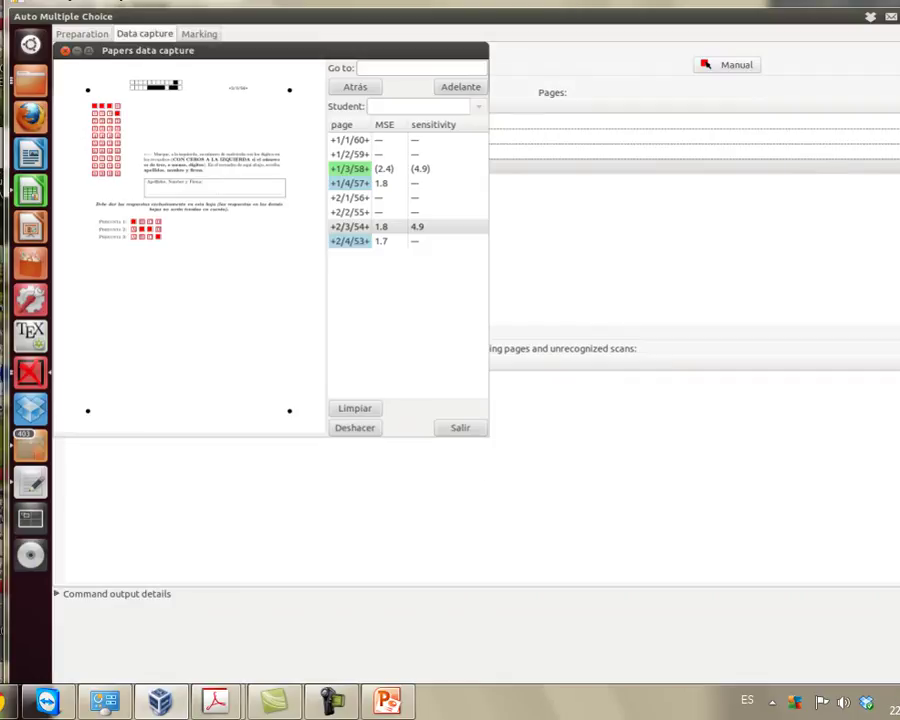
click(456, 431)
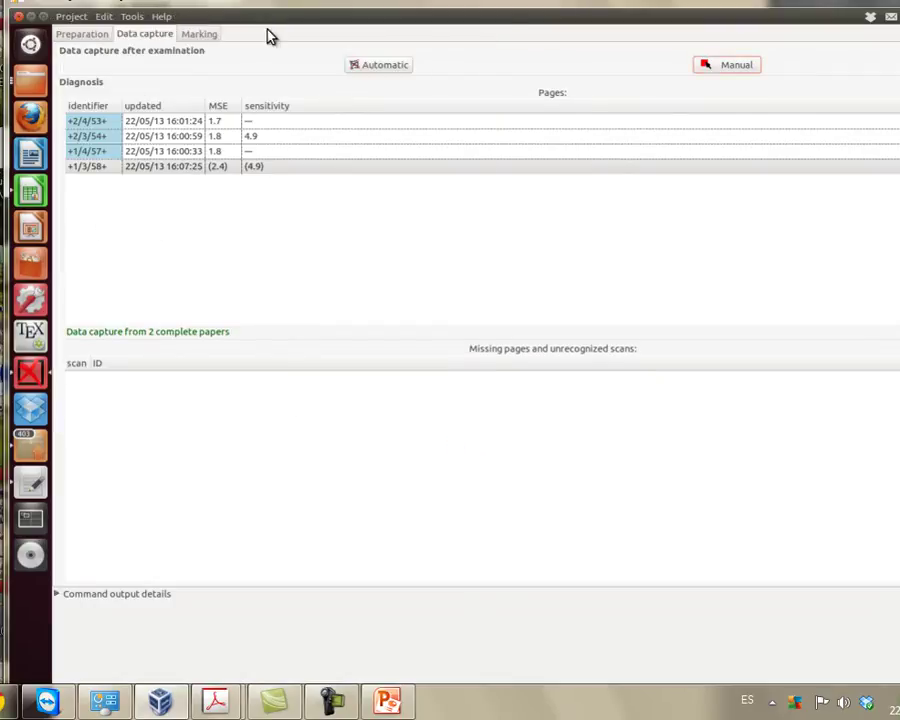
click(196, 38)
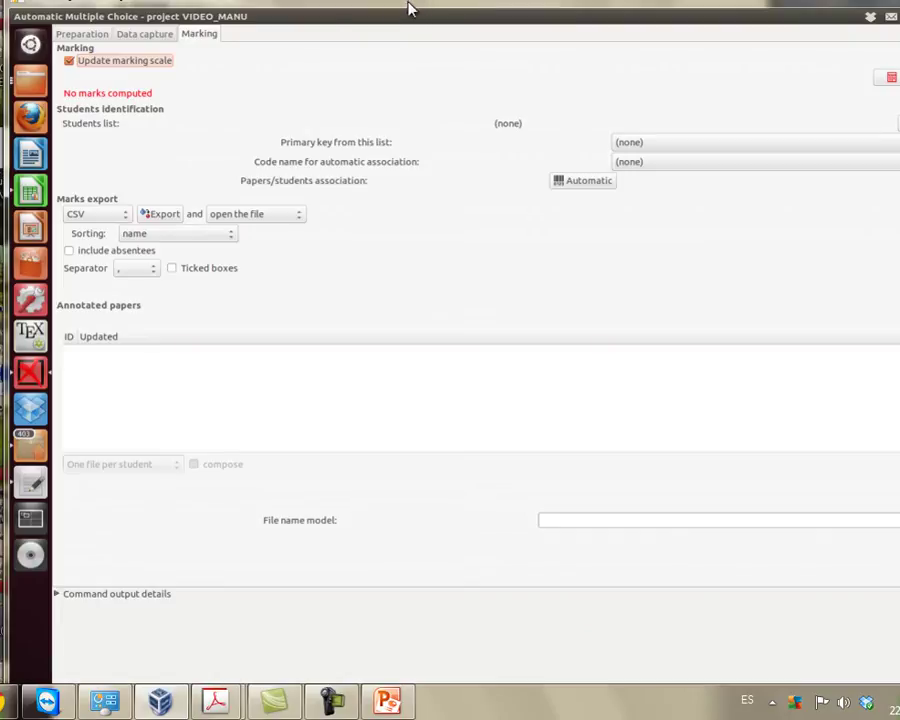
Step: Compute the marks: sheet 1 scores 5, sheet 2 scores -3.5, max 20, mean 0.75
mouse_move(256, 22)
drag(265, 4, 140, 28)
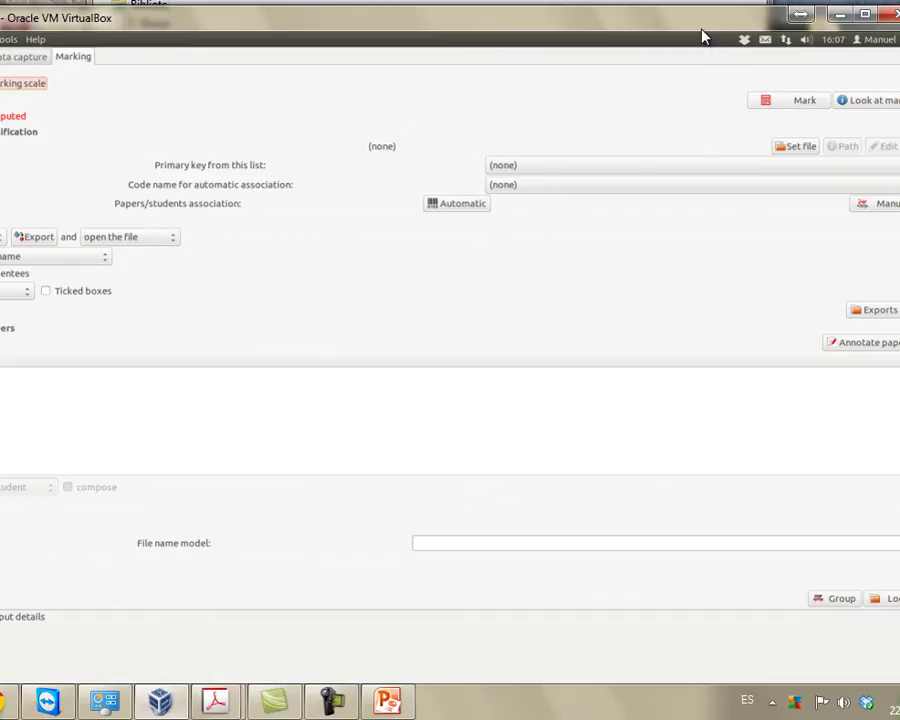
drag(688, 22, 673, 14)
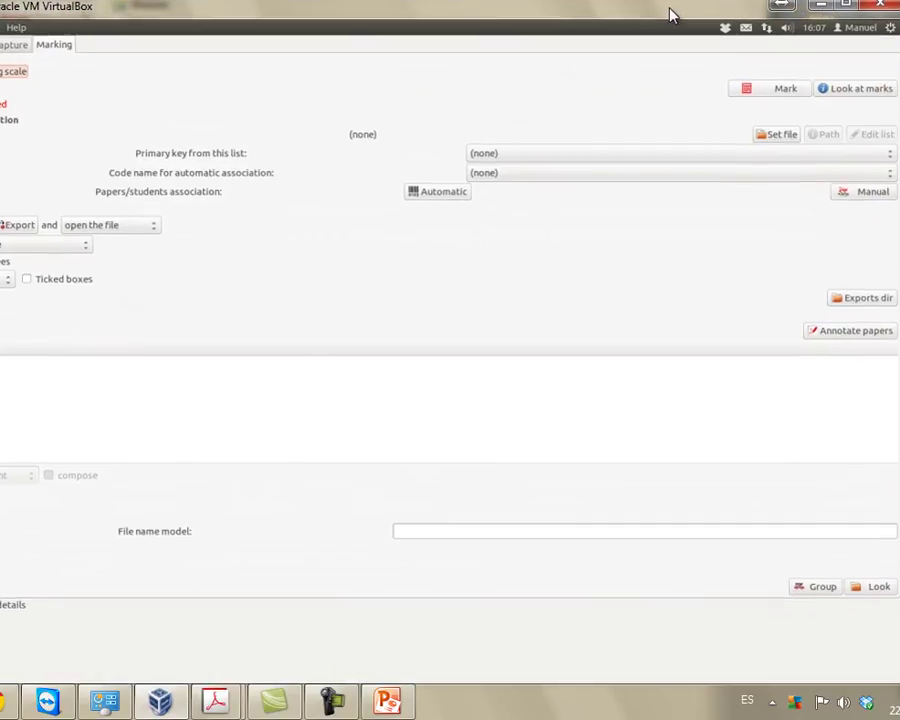
click(780, 92)
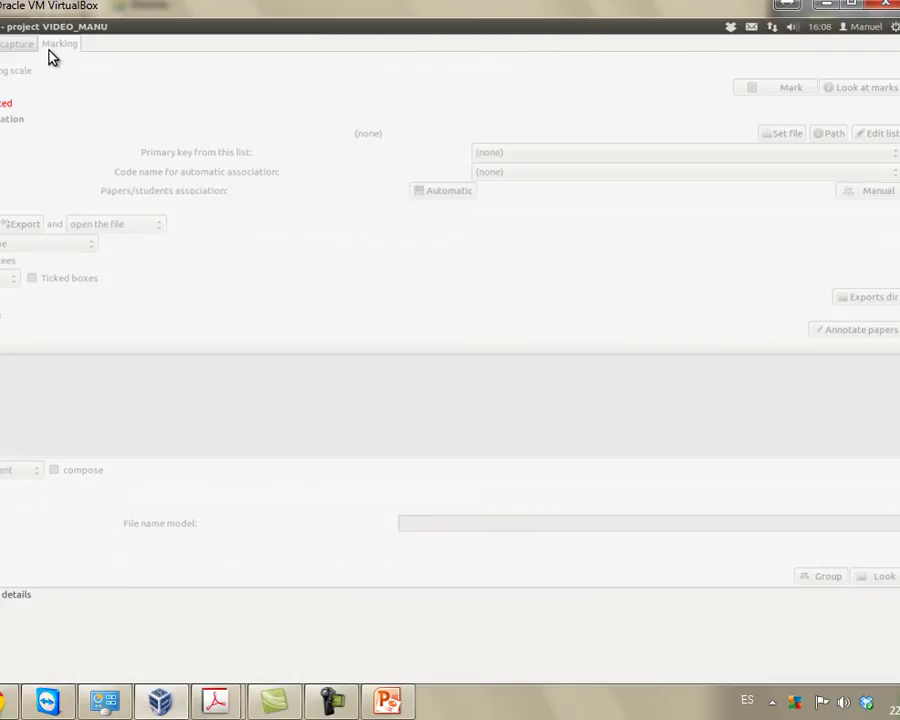
drag(110, 15, 261, 20)
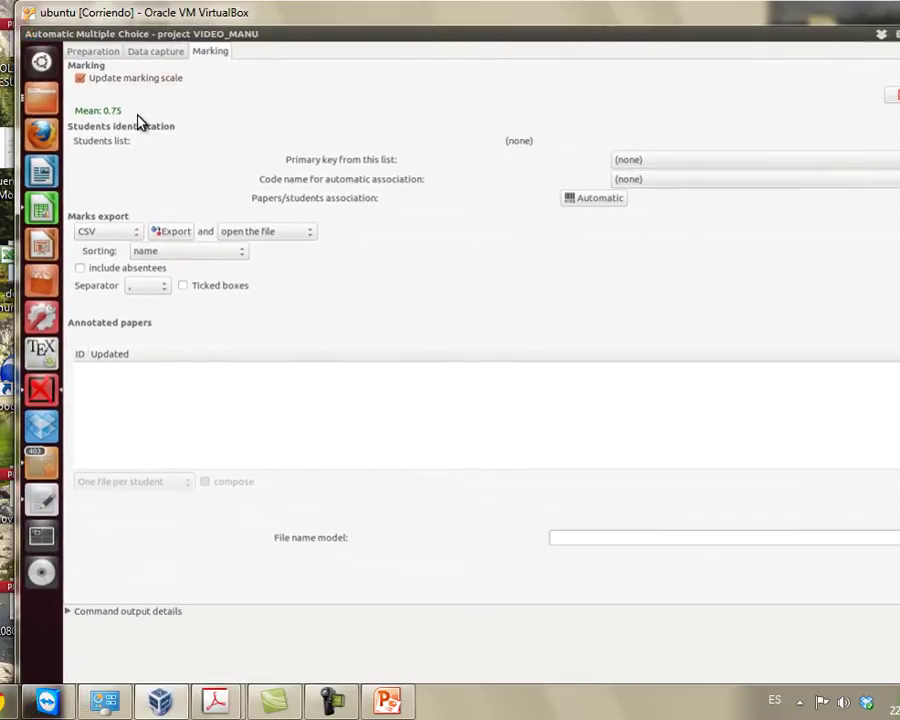
drag(201, 23, 72, 18)
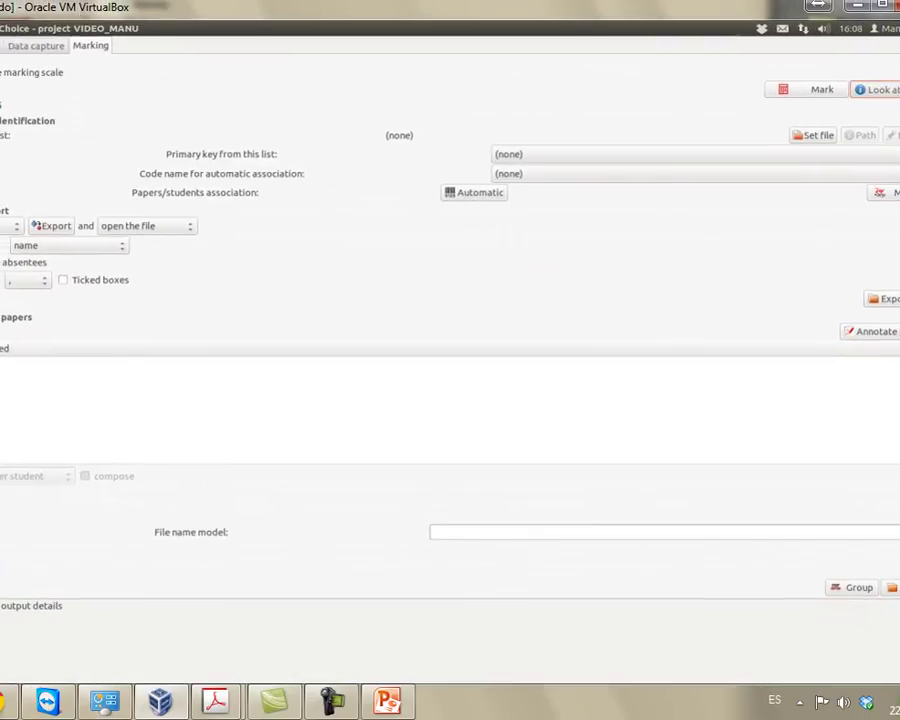
drag(221, 30, 336, 37)
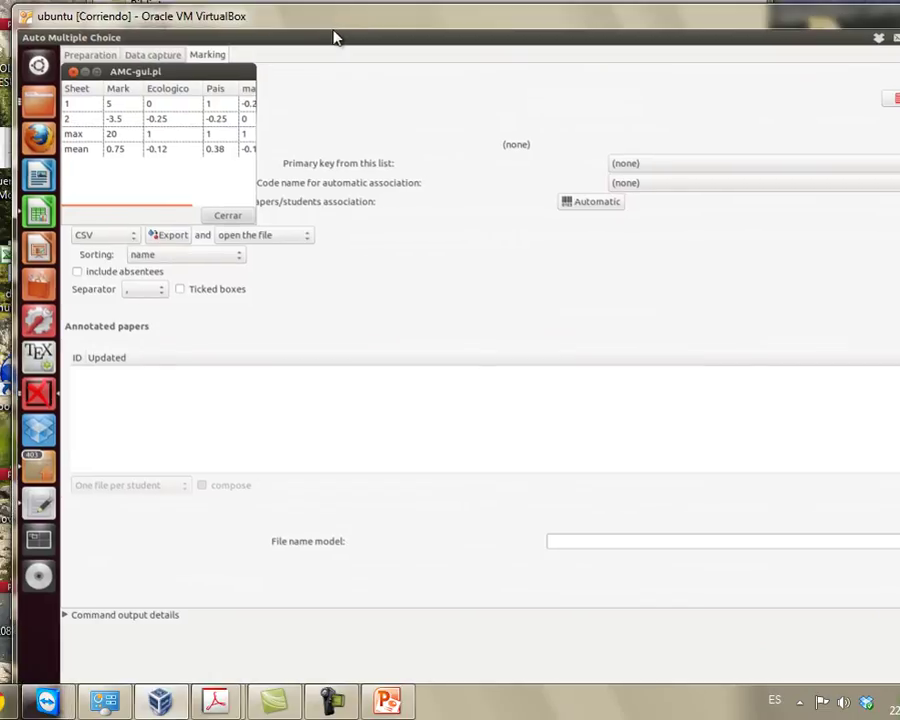
Step: Review both sheets' marks and the max row in the enlarged marks table, then restore the VM window
click(97, 73)
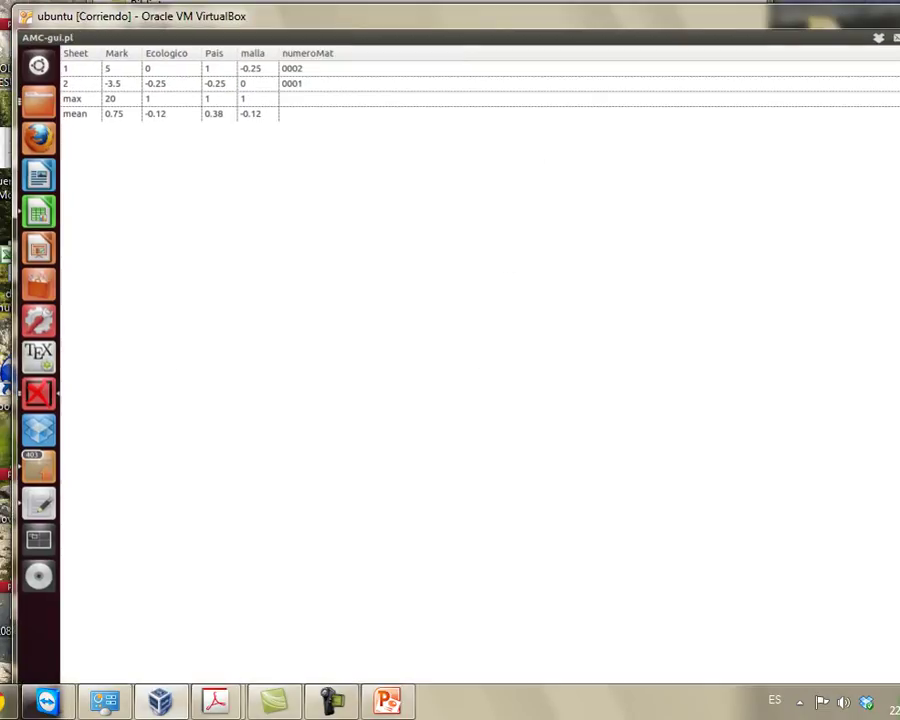
click(90, 70)
click(97, 83)
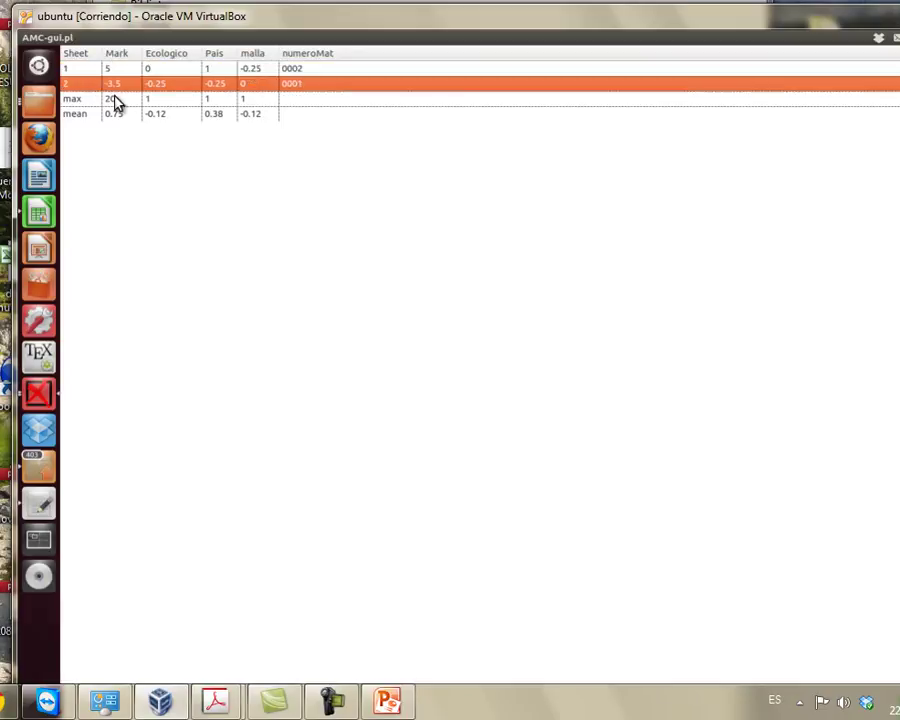
click(118, 98)
key(Control_R+l)
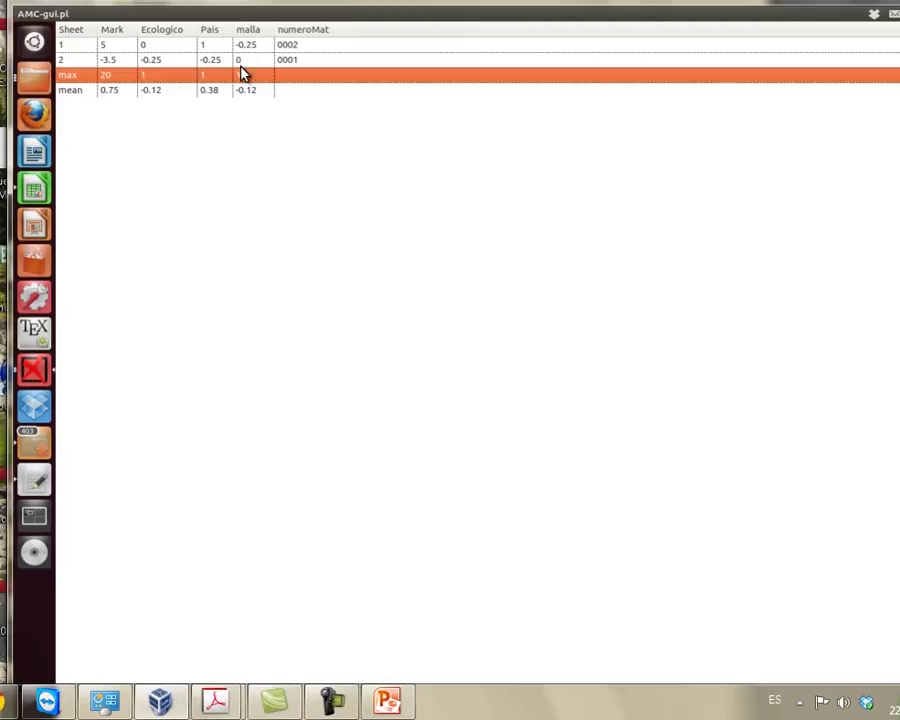
click(288, 46)
click(267, 63)
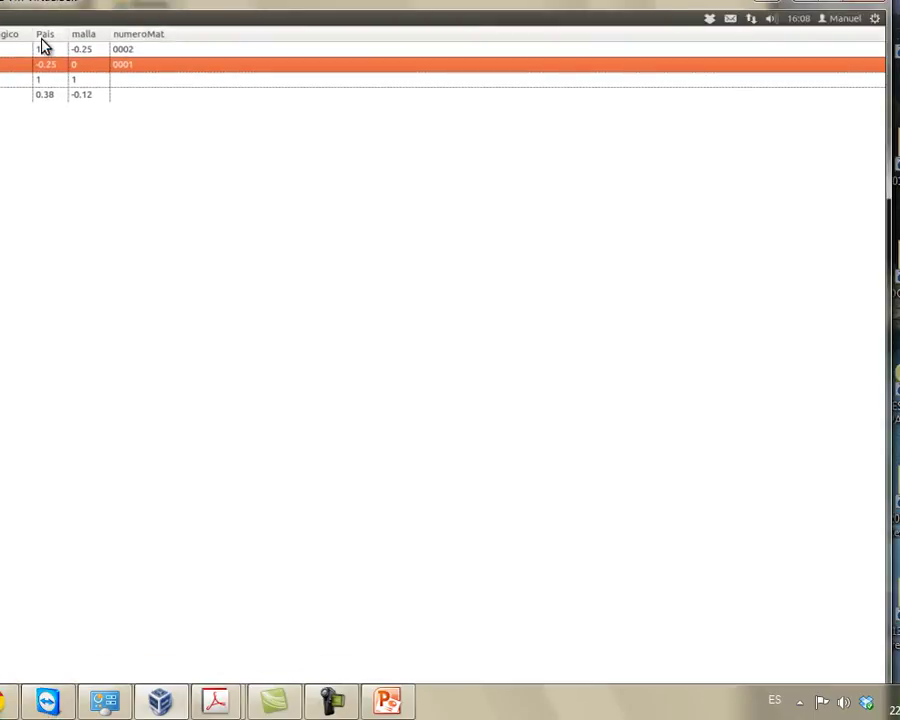
double_click(62, 6)
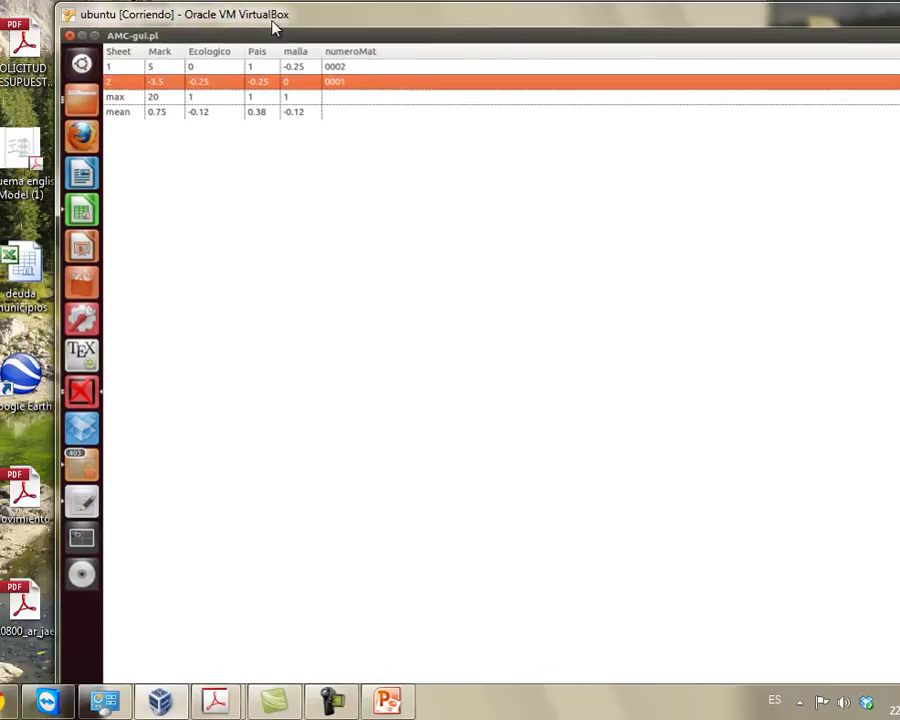
Step: Close the marks table and apply VIDEO_MANU's 'PRUEBA Corrector_alumnos_para_AMC_CSV_POR_COMAS (4 ALUMNOS).csv' as students list
click(69, 37)
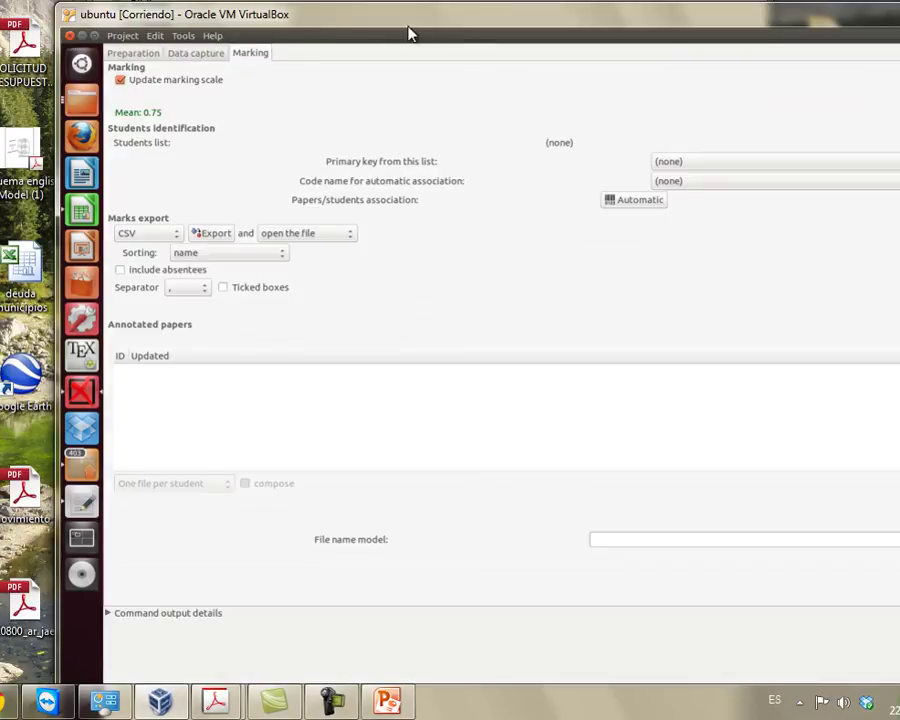
drag(270, 12, 211, 16)
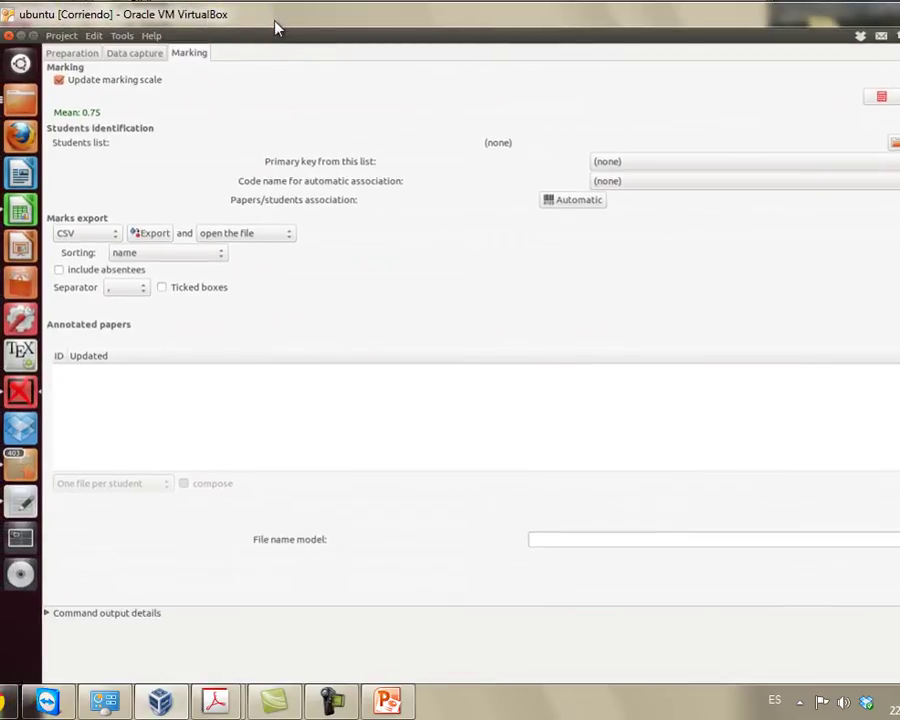
drag(277, 22, 54, 14)
click(698, 134)
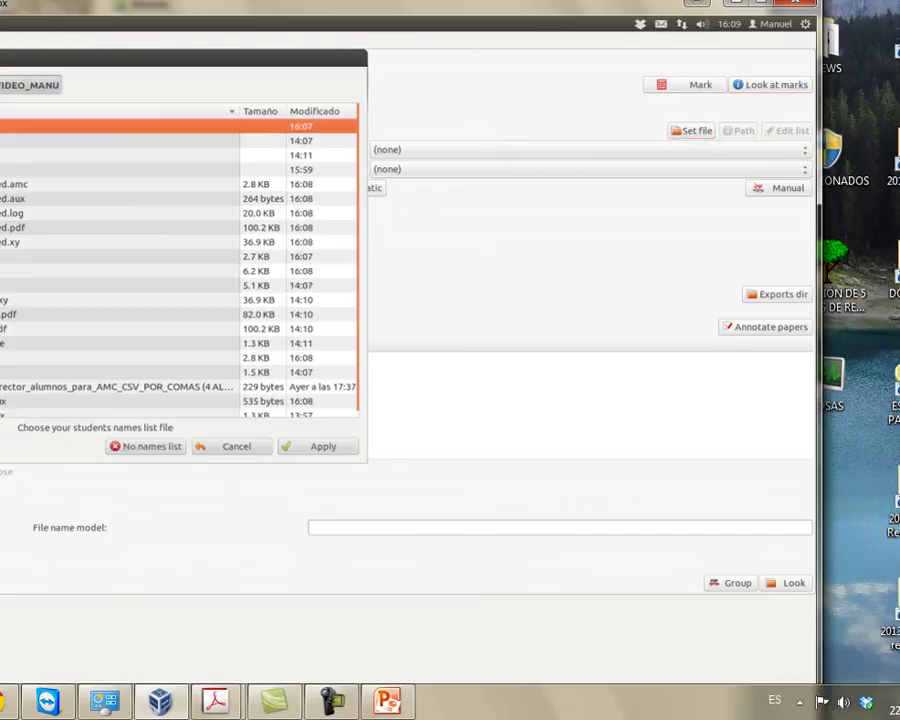
drag(130, 6, 366, 25)
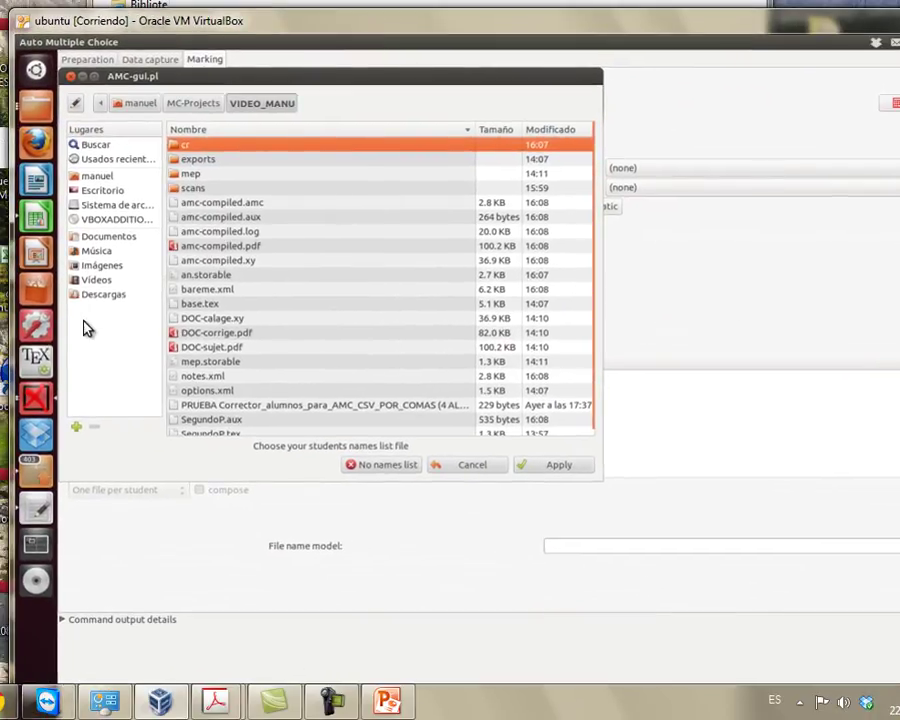
click(104, 190)
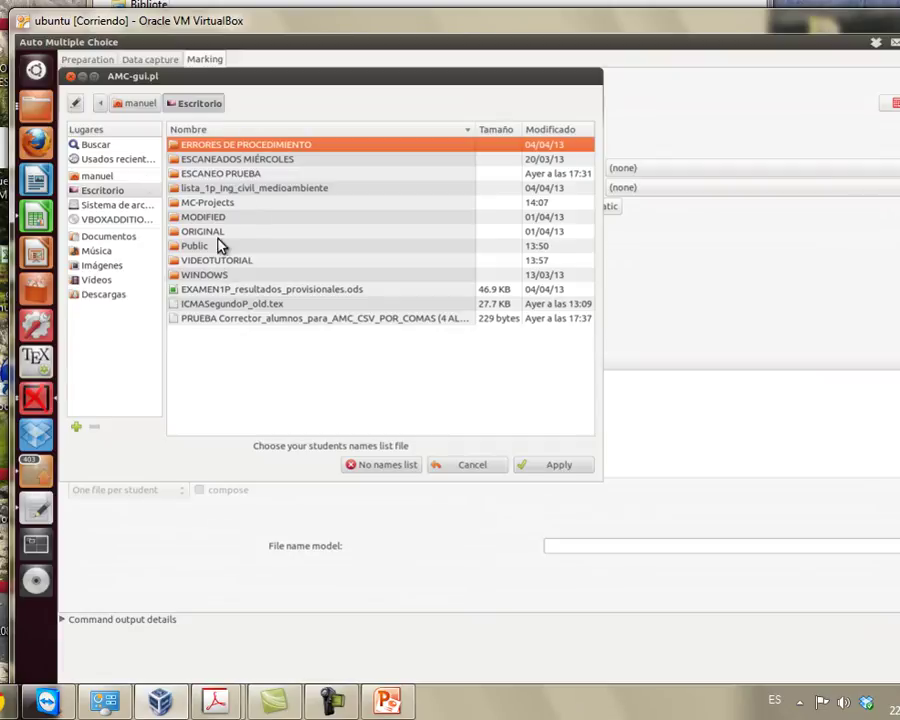
double_click(218, 203)
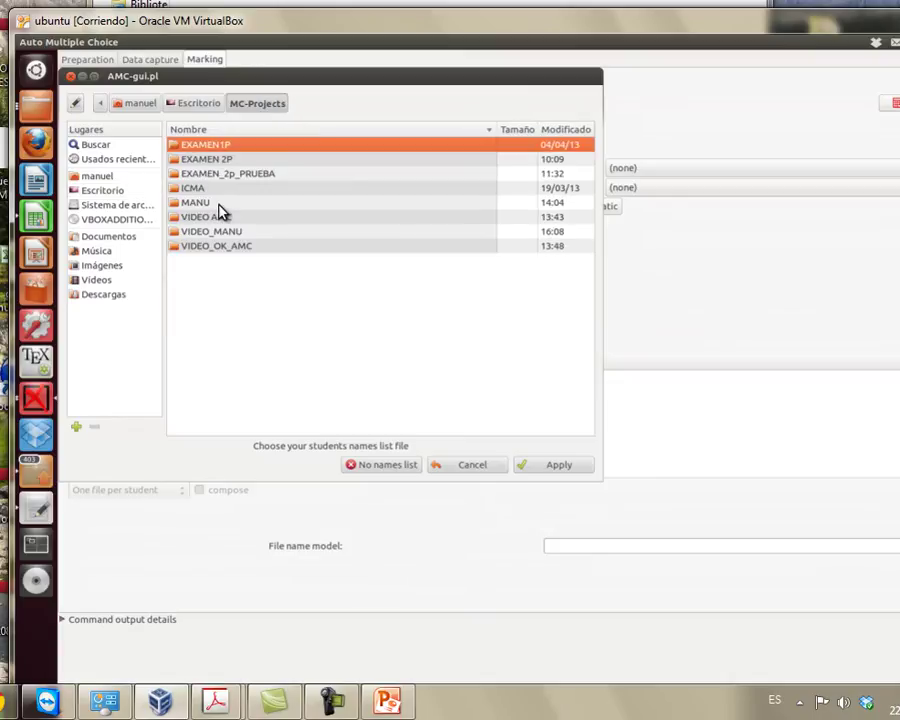
double_click(230, 232)
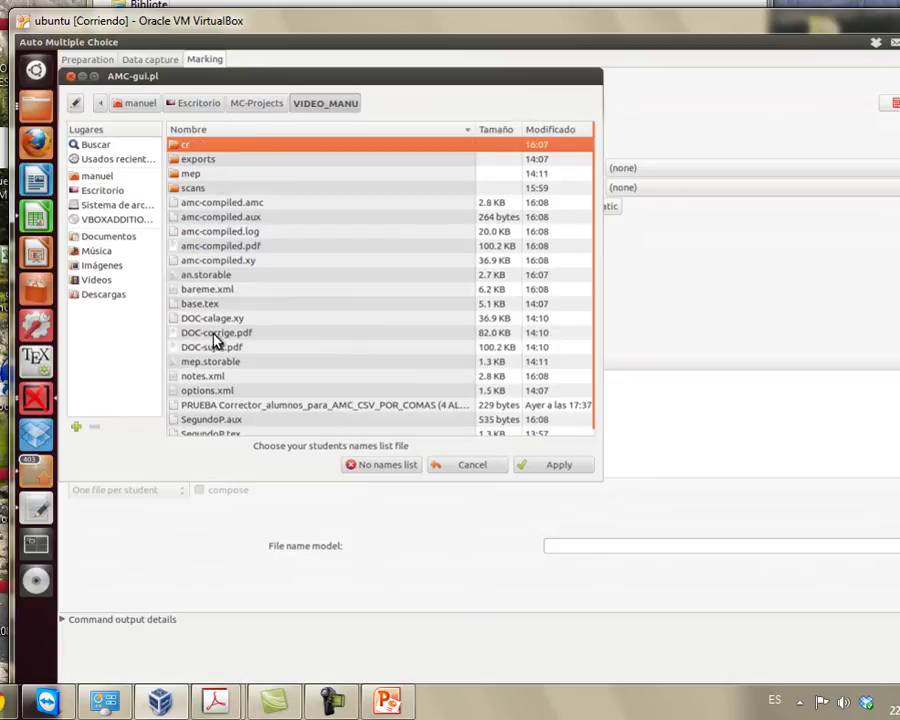
click(253, 409)
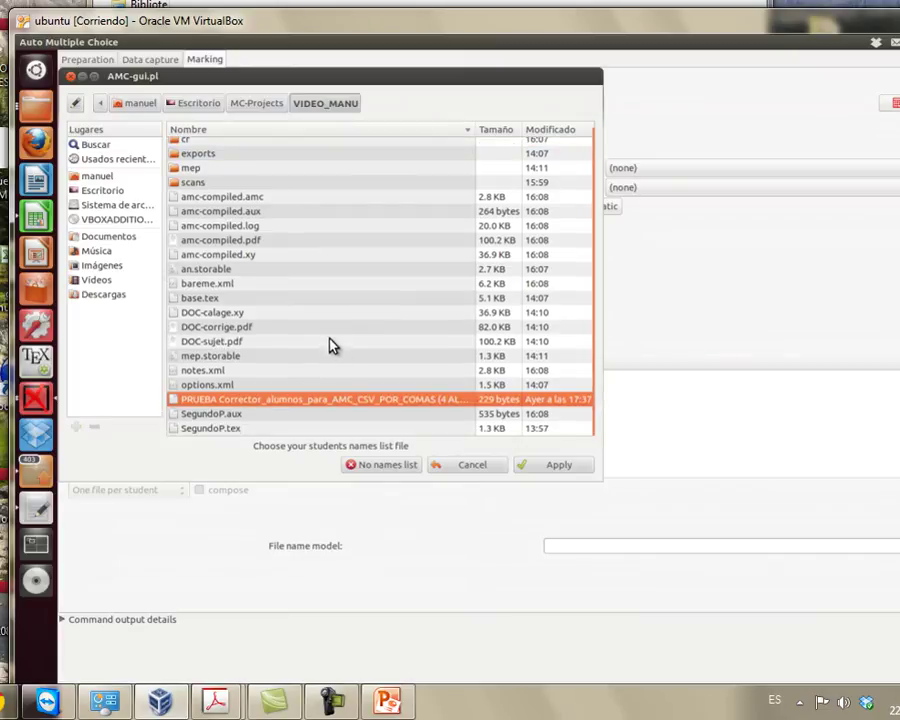
click(557, 468)
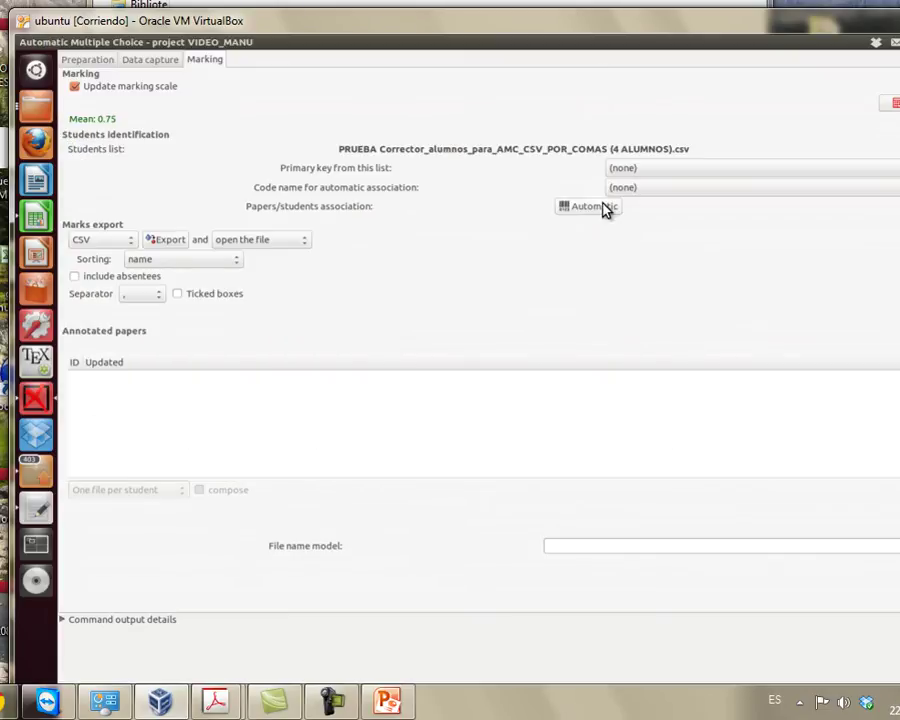
Step: Pick numMat in the primary key dropdown and numeroMat in the association code dropdown
drag(557, 30, 536, 25)
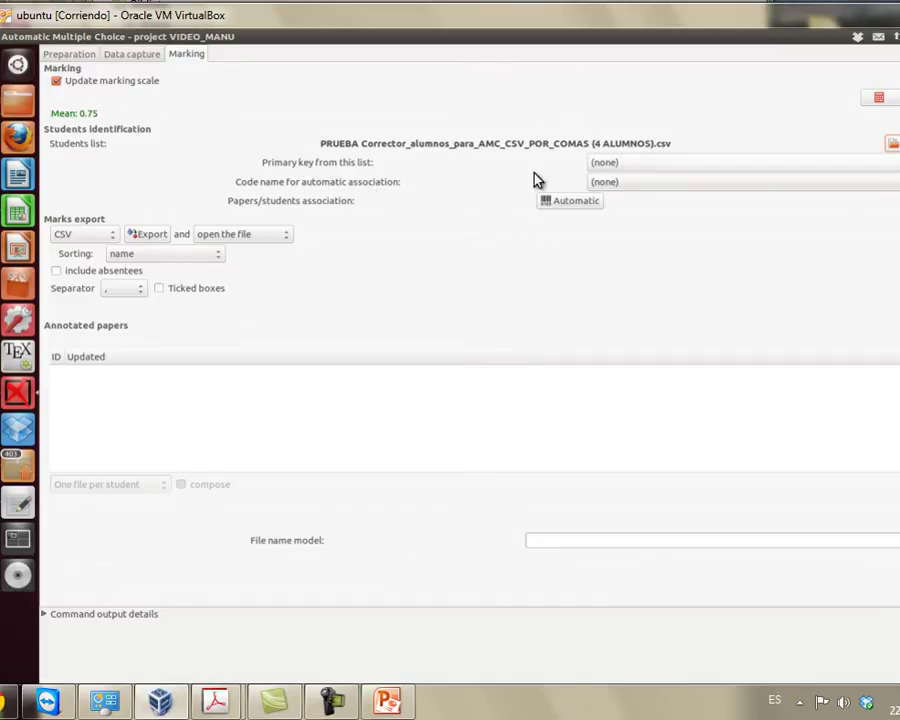
click(632, 170)
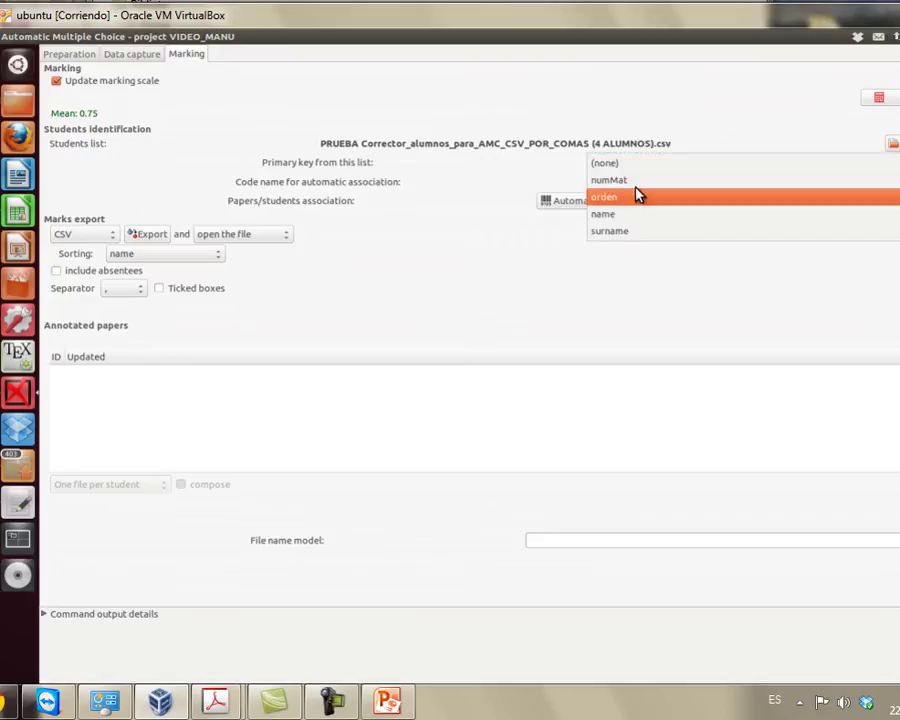
click(639, 183)
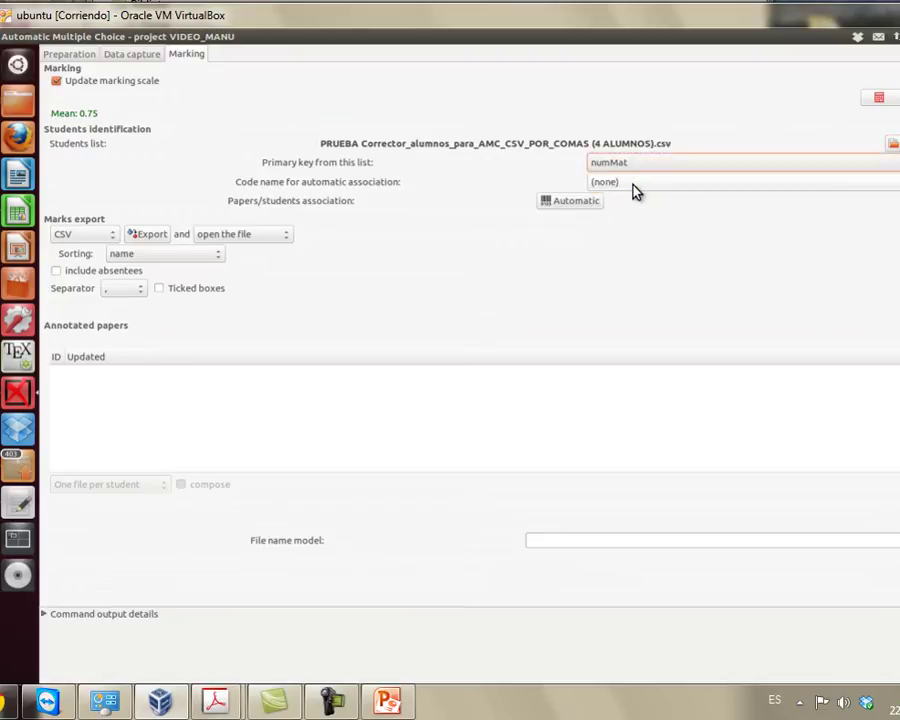
click(622, 189)
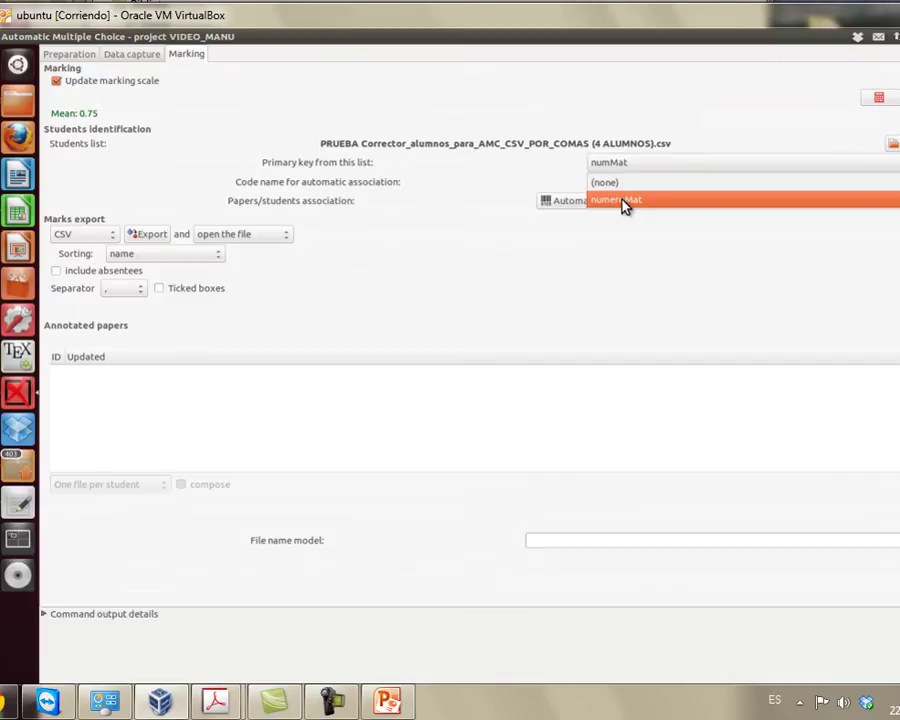
click(623, 204)
drag(283, 15, 301, 26)
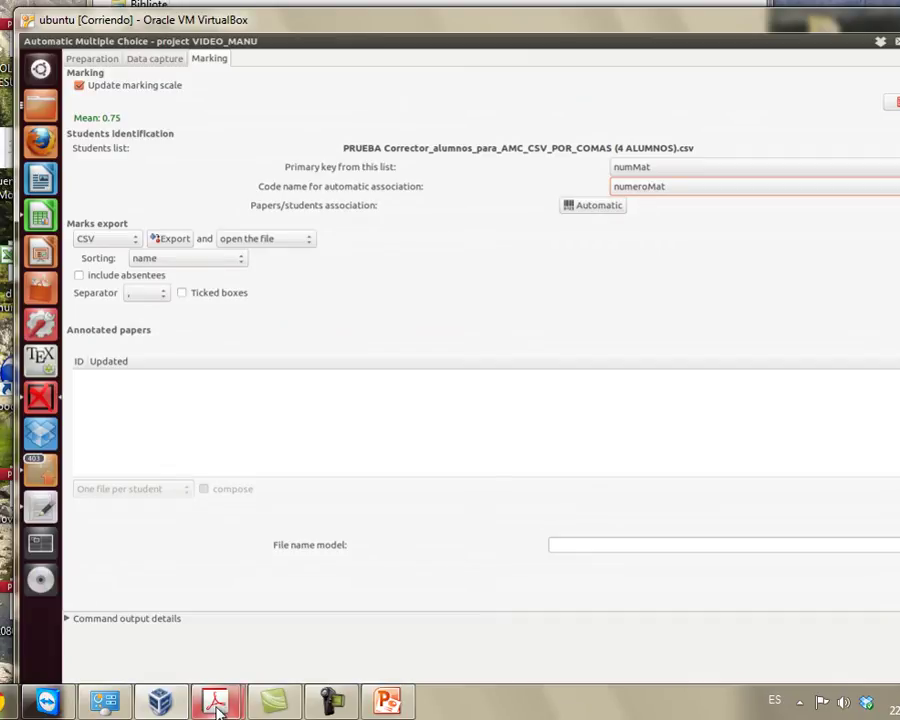
Step: Outline the student-number grid on the answer-sheet PDF in red, then close it without saving
mouse_move(217, 697)
click(281, 598)
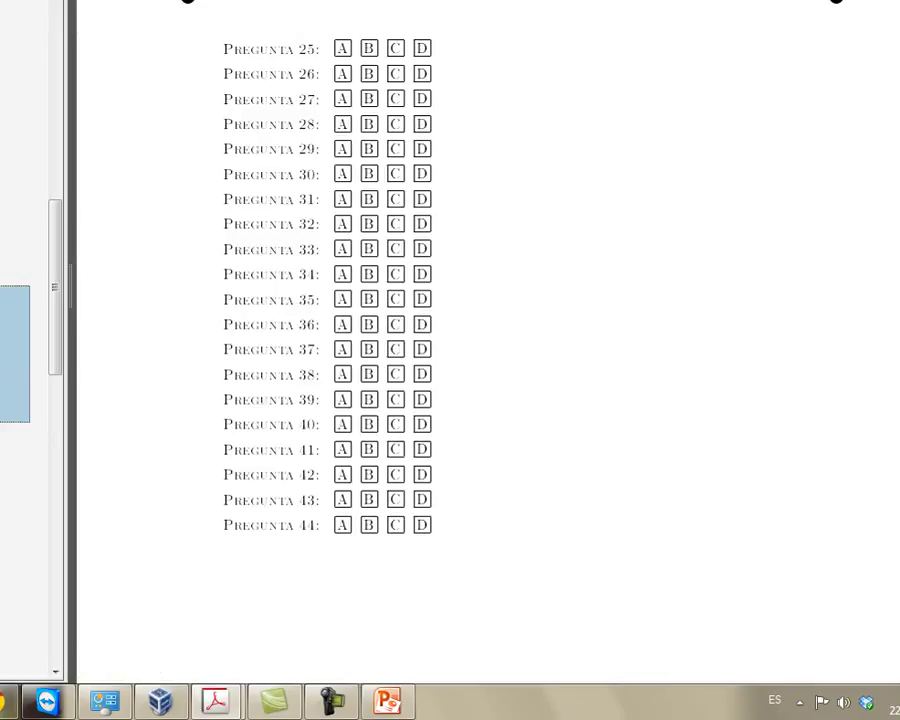
scroll(478, 174, up, 10)
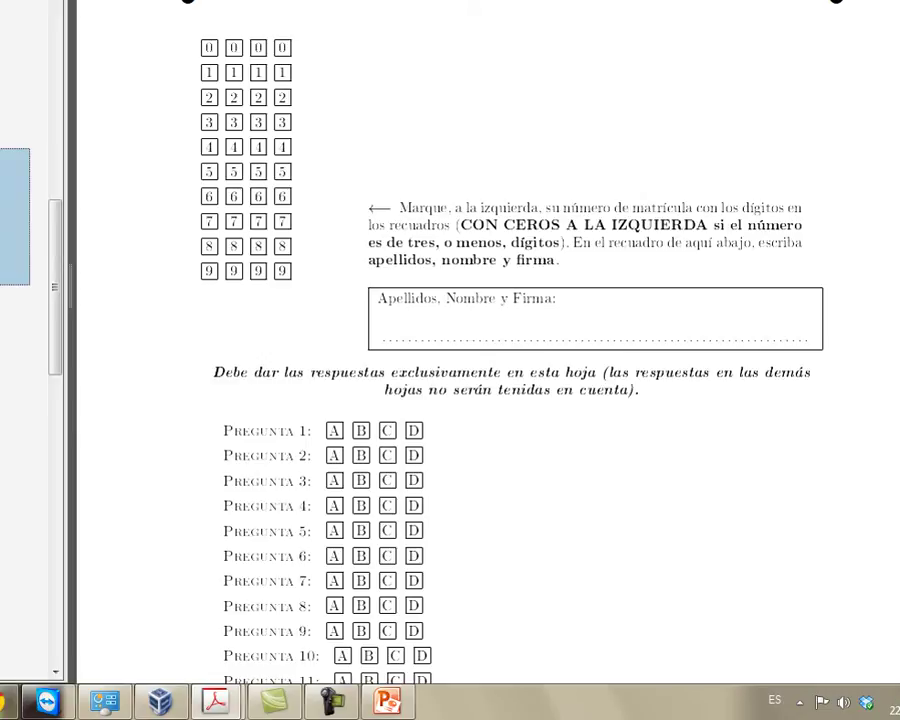
mouse_move(184, 25)
mouse_down()
mouse_move(304, 258)
mouse_move(323, 338)
mouse_up()
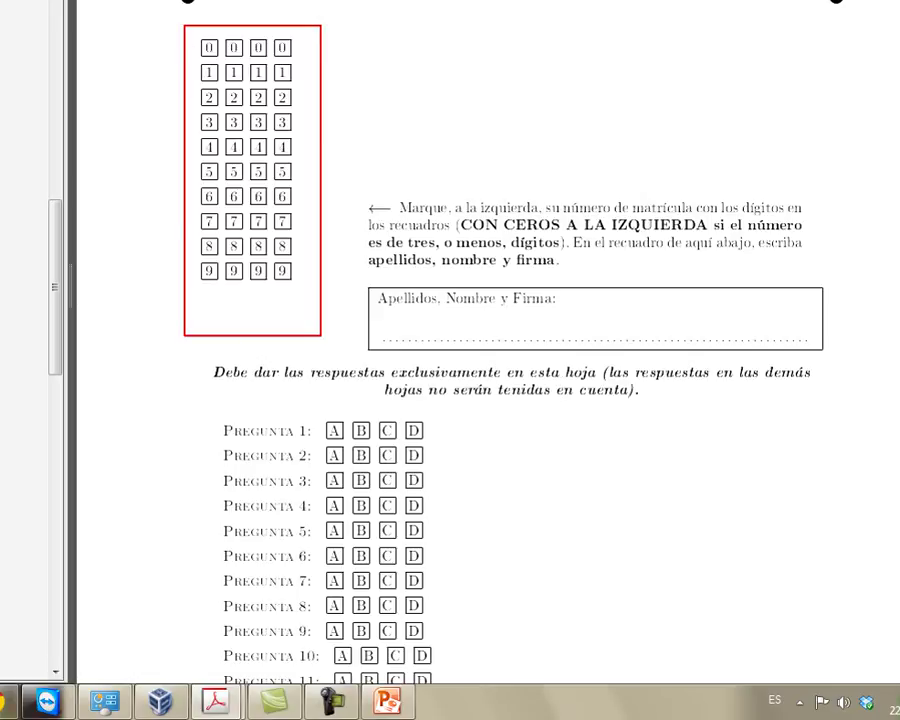
key(alt+F4)
click(488, 287)
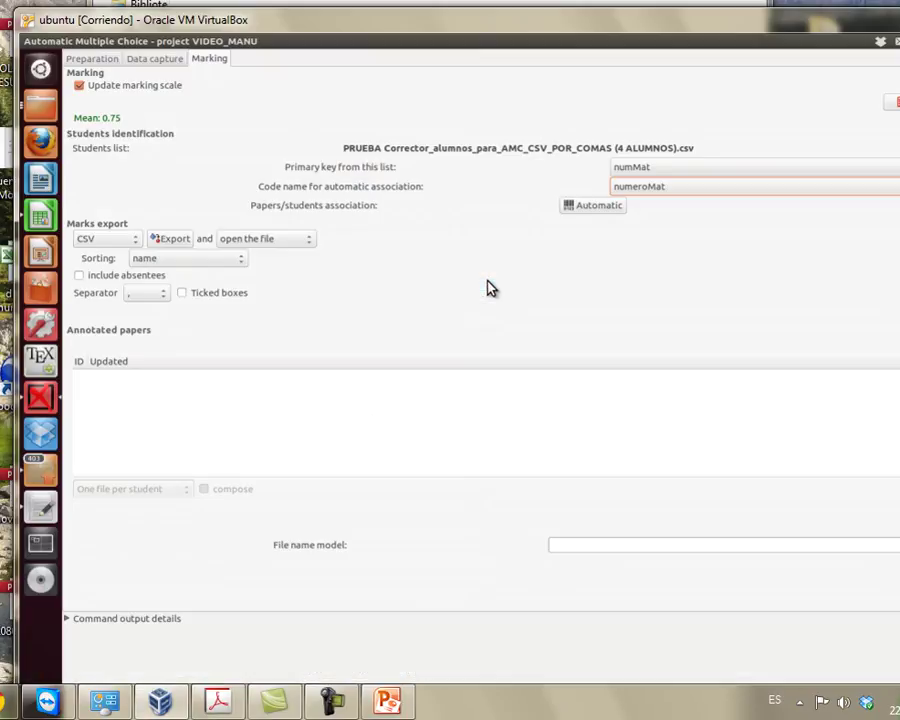
Step: Tick 'include absentees' and run automatic paper-to-student association, which recognises 2 students
drag(452, 22, 476, 32)
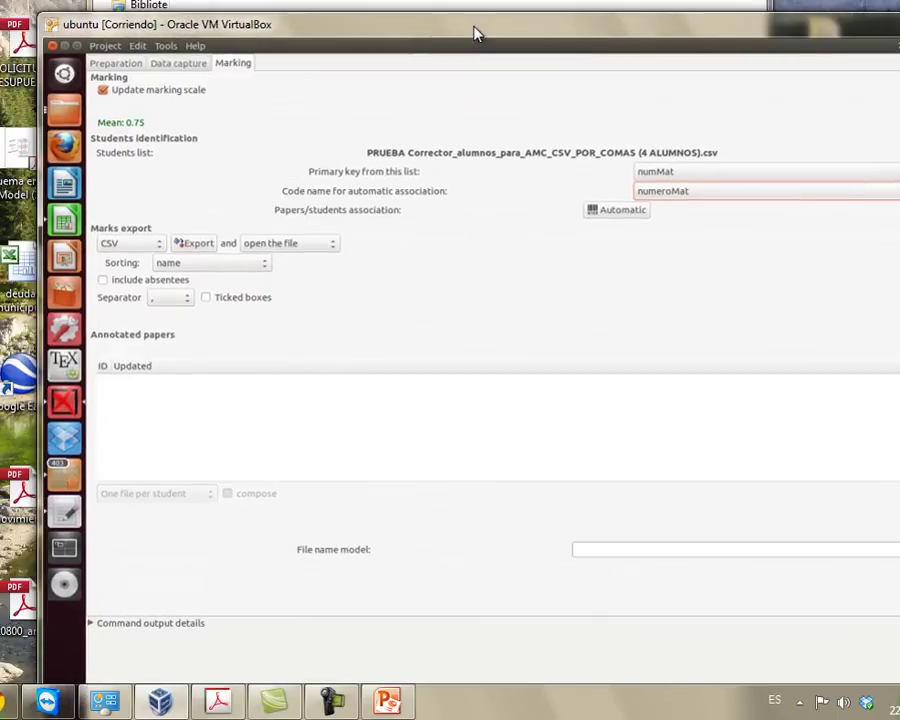
click(104, 283)
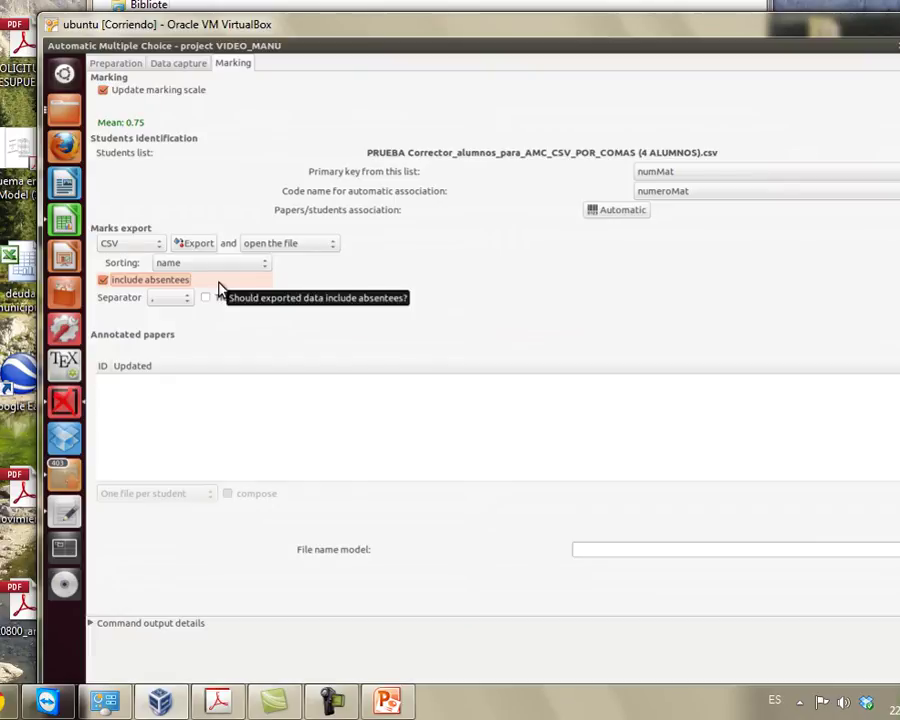
drag(380, 34, 361, 33)
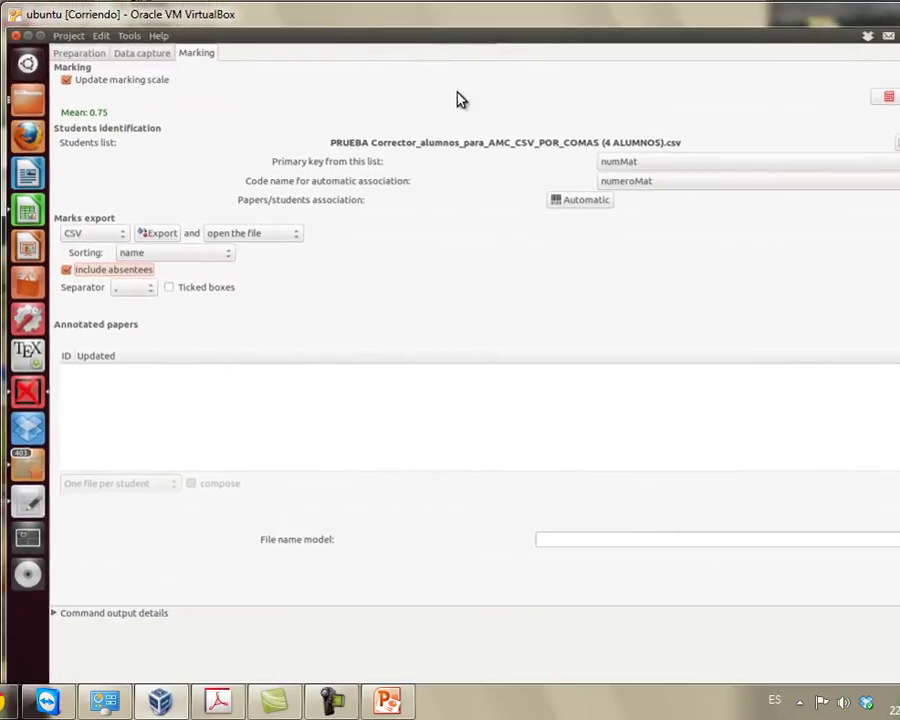
click(589, 205)
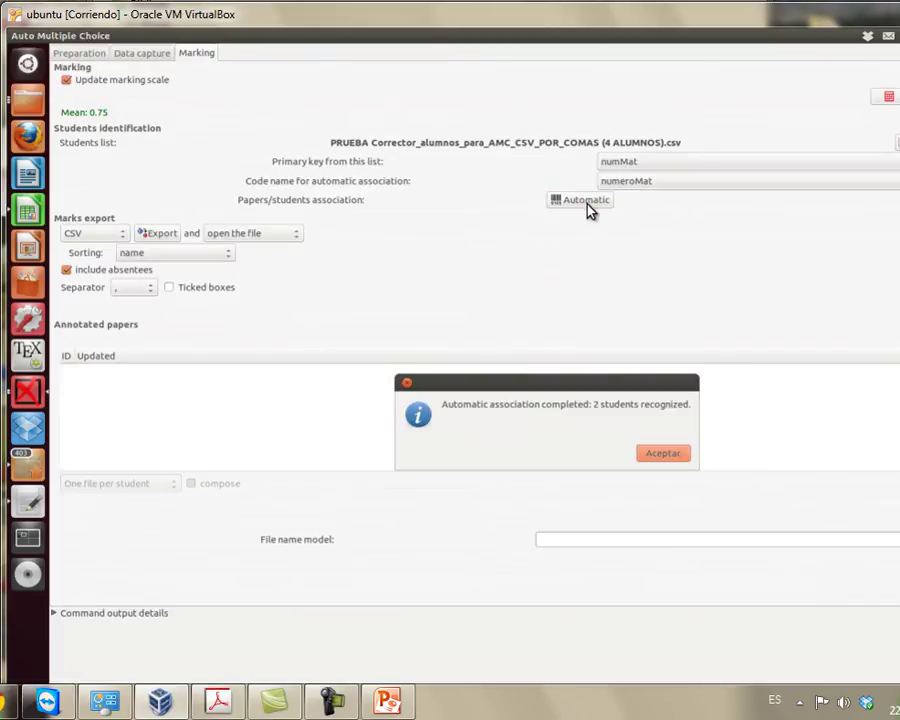
click(667, 456)
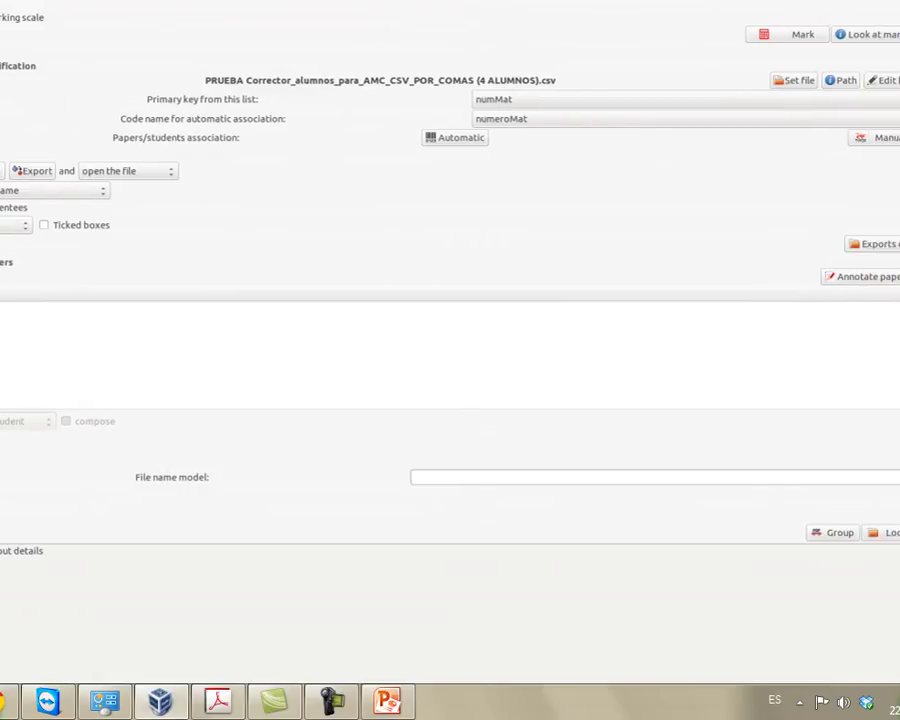
Step: Annotate the papers and browse the four annotated pages, +1/3/58+ through +2/4/53+
click(866, 280)
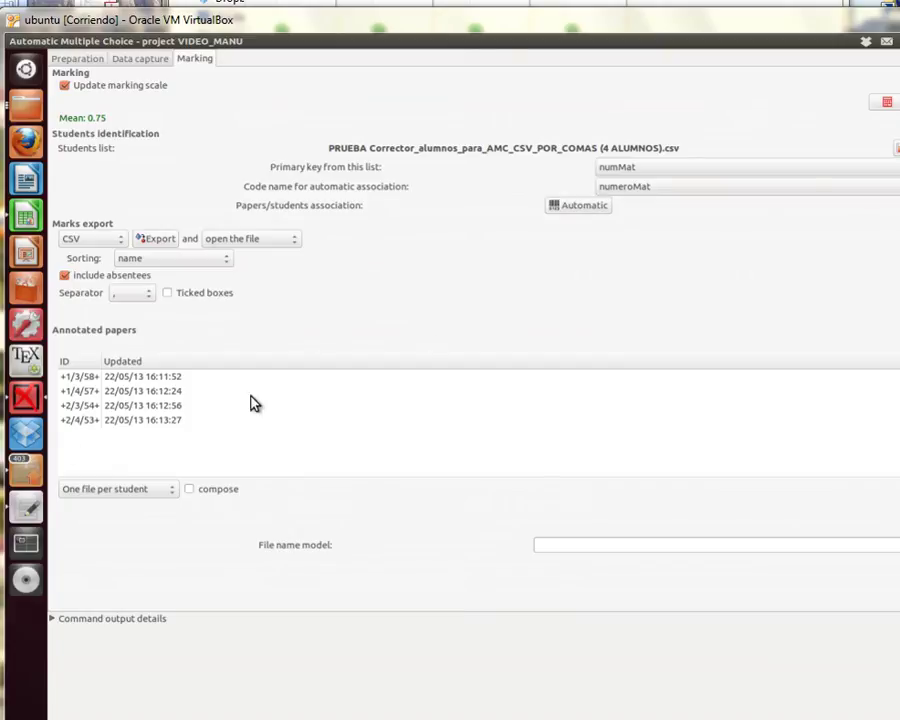
click(127, 377)
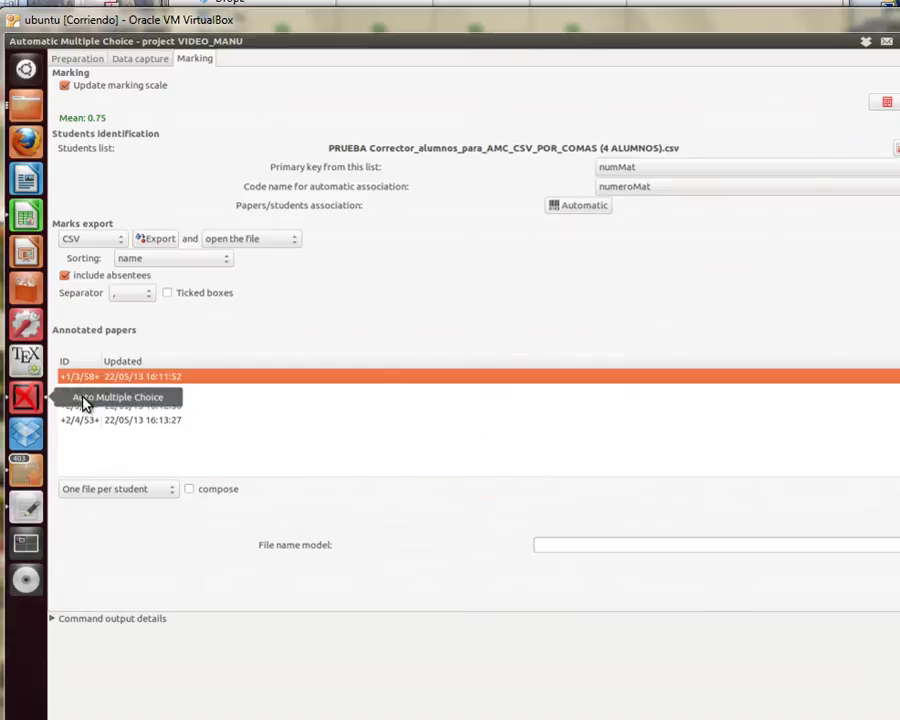
click(118, 391)
click(128, 421)
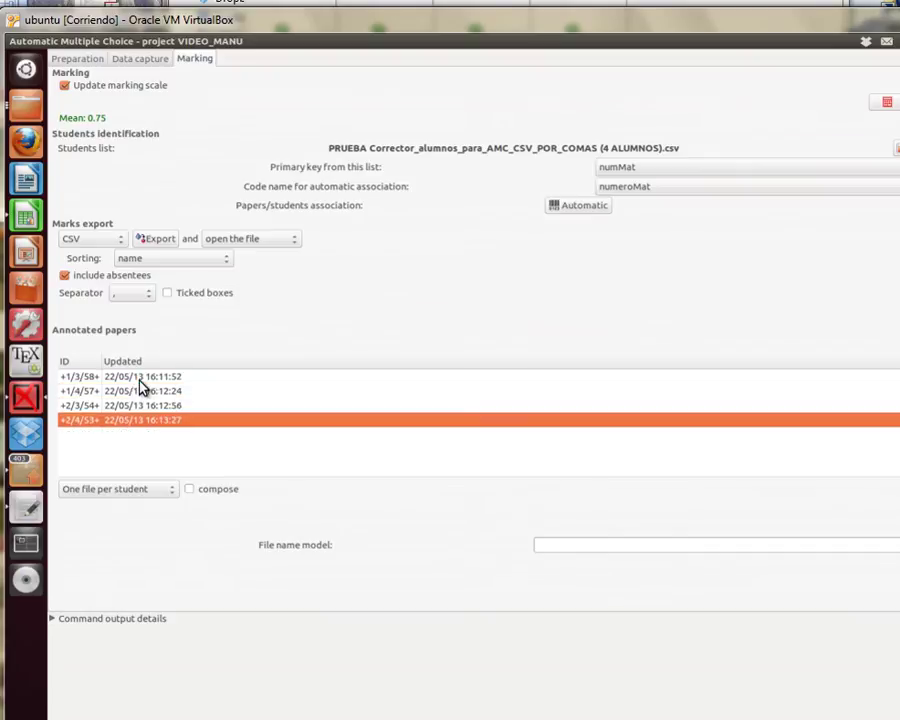
click(139, 381)
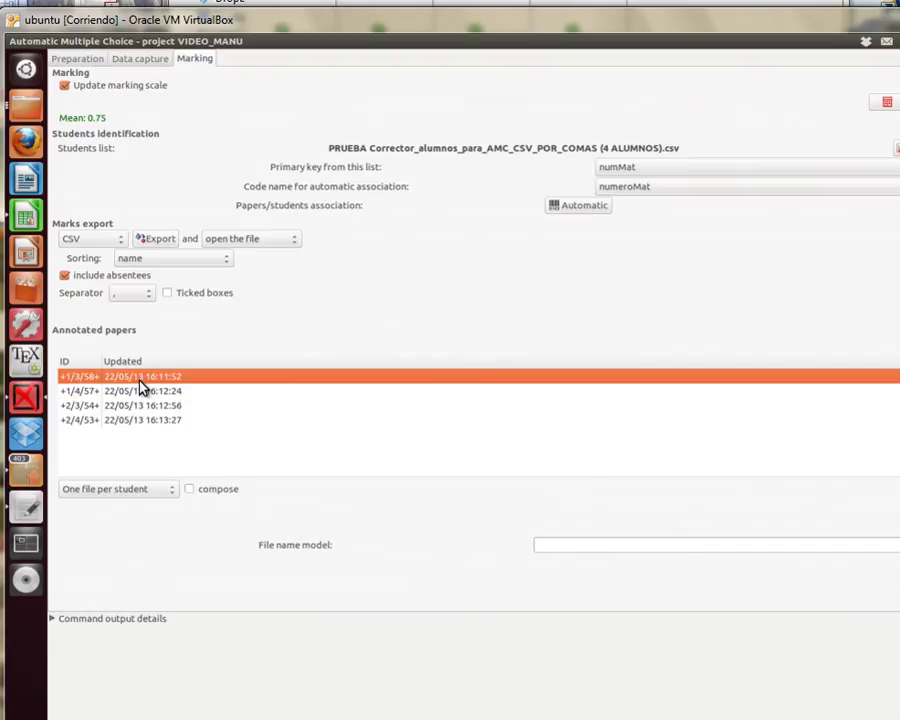
Step: Open paper +1/3/58+'s annotated page, enlarge the viewer, and zoom to the mark header
double_click(139, 377)
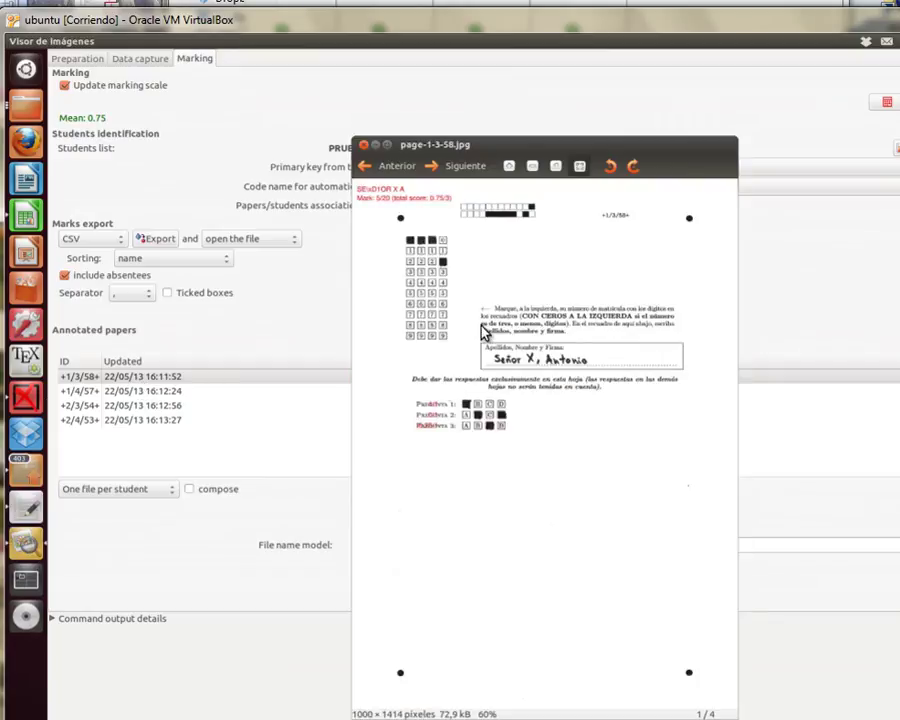
drag(495, 146, 494, 112)
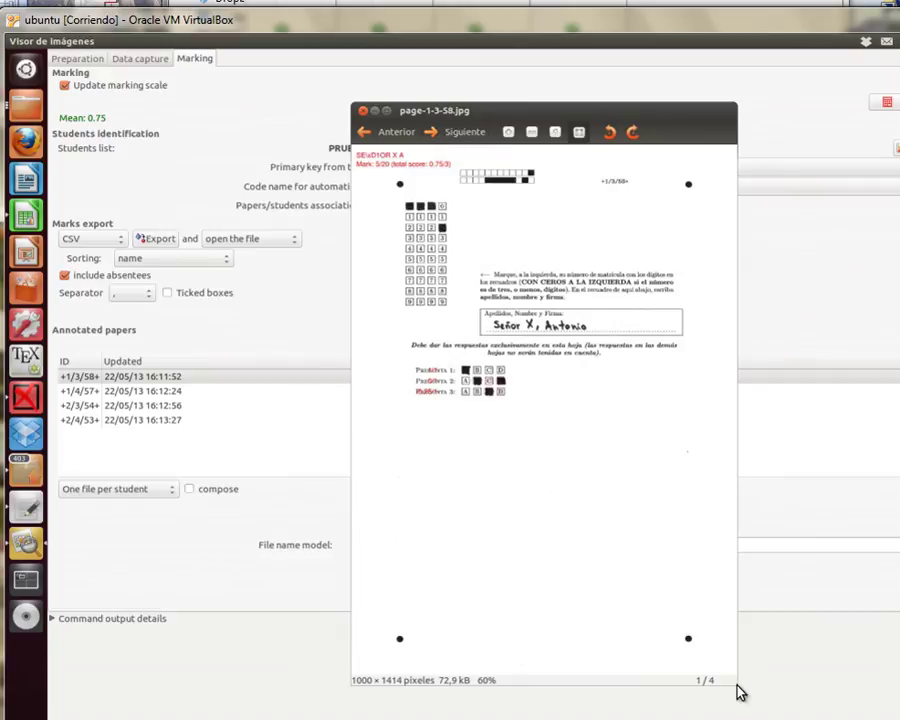
drag(741, 692, 899, 719)
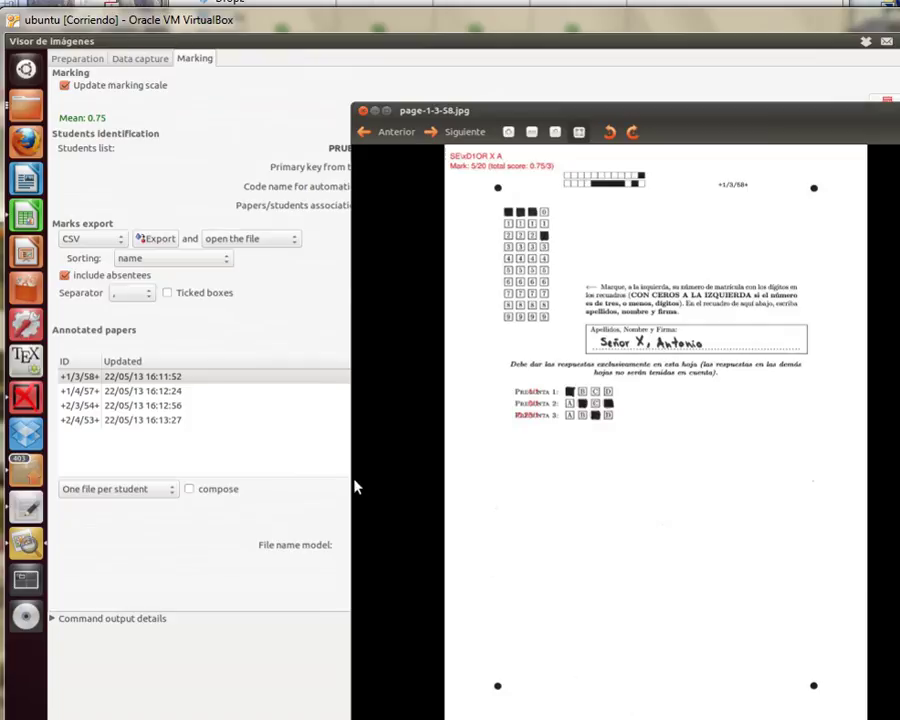
click(510, 134)
click(510, 134)
drag(560, 312, 570, 460)
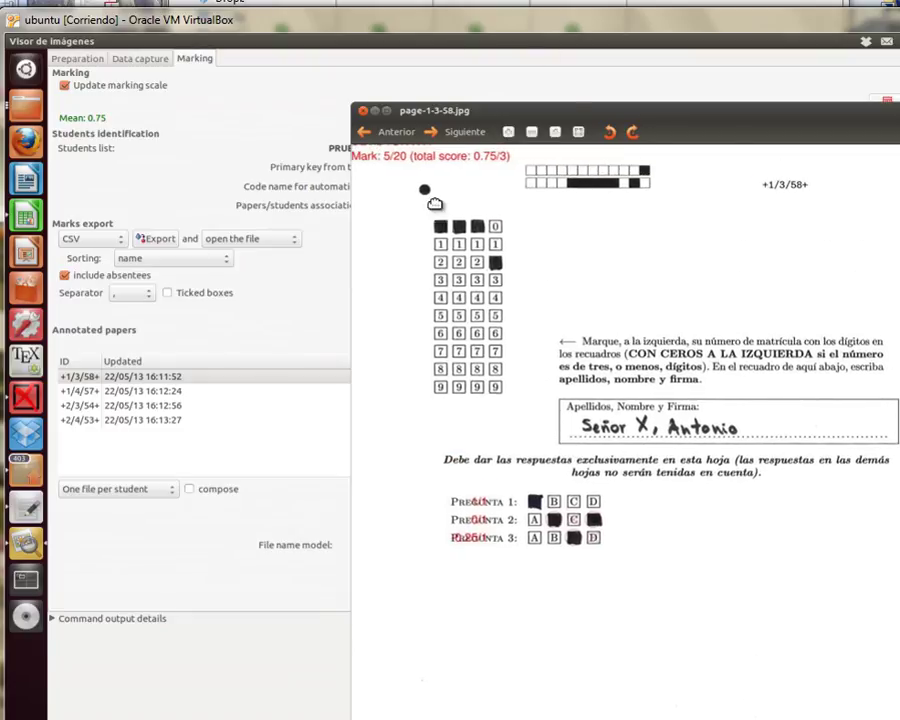
drag(427, 188, 435, 209)
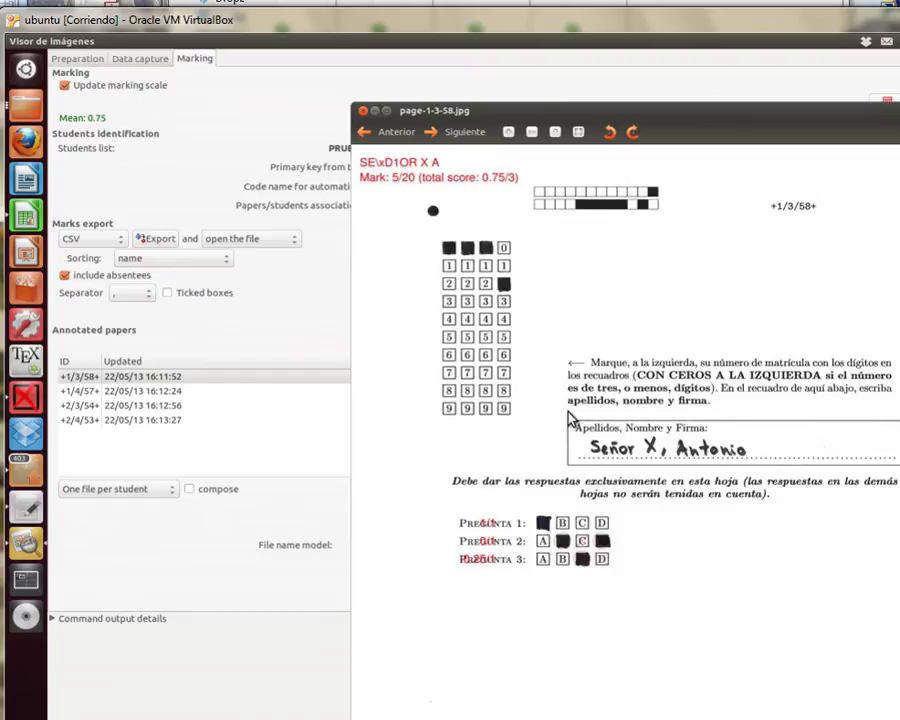
Step: Zoom in on the student's name box and the Pregunta 1–3 answer rows
click(508, 133)
click(508, 133)
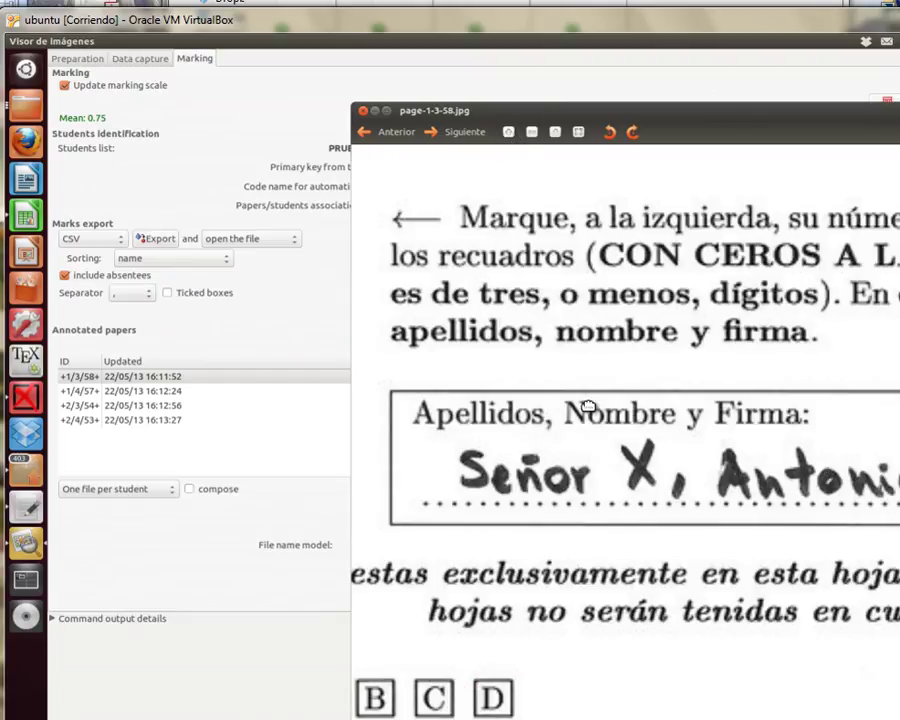
drag(521, 454, 660, 95)
drag(492, 342, 710, 346)
drag(739, 393, 776, 443)
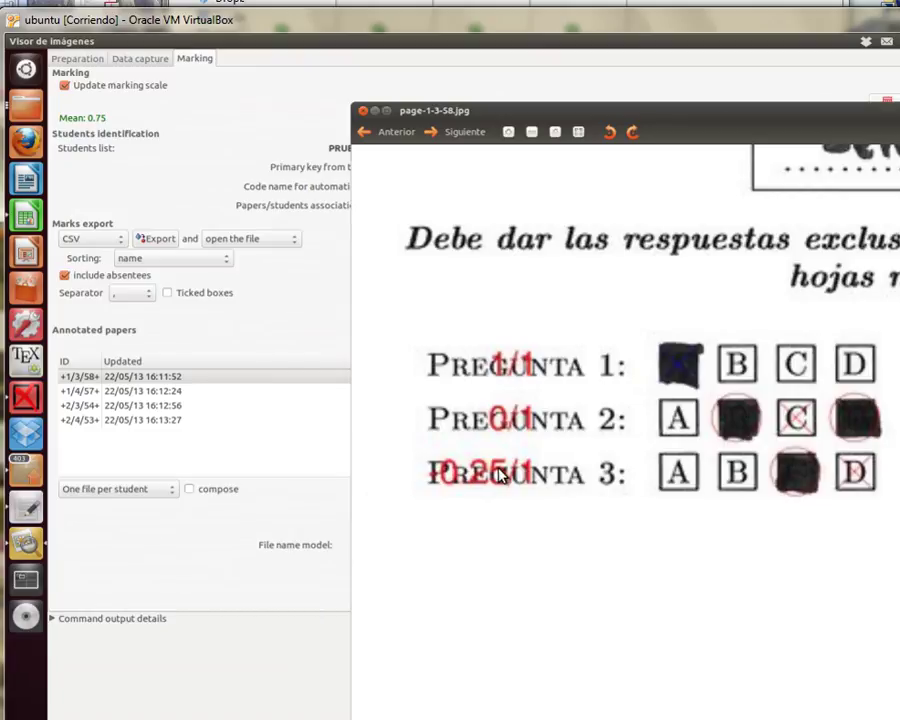
drag(578, 336, 586, 386)
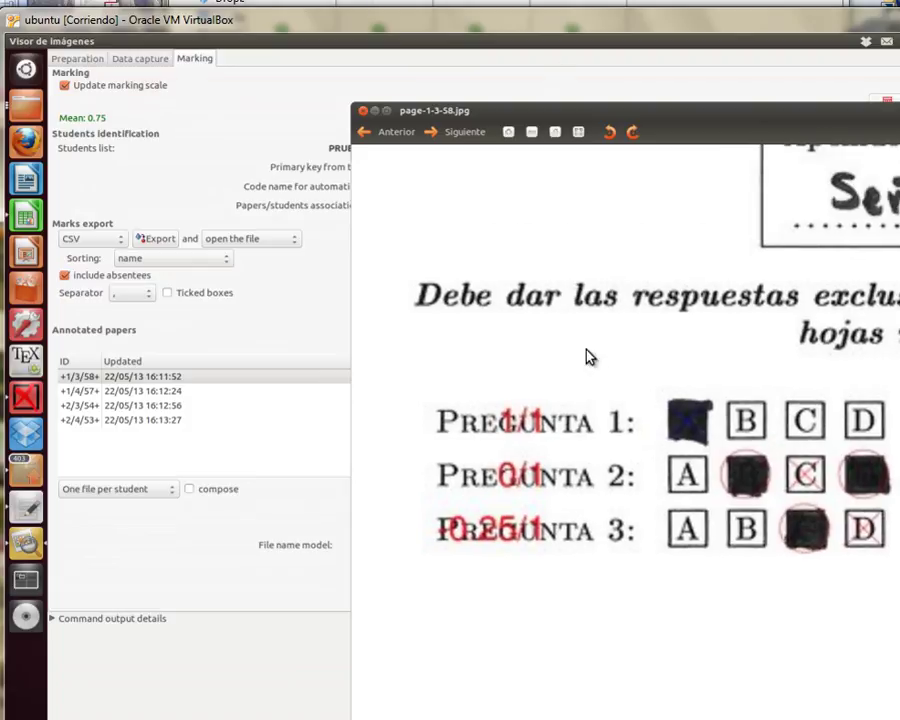
Step: Zoom back out to show the whole annotated page with Mark 5/20
click(533, 134)
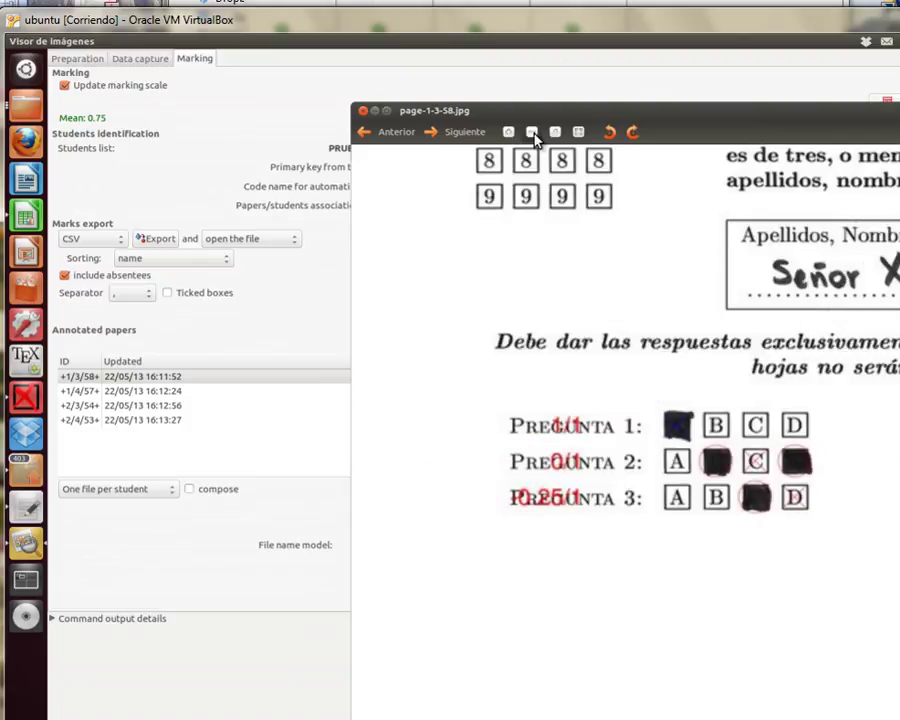
click(533, 135)
click(534, 137)
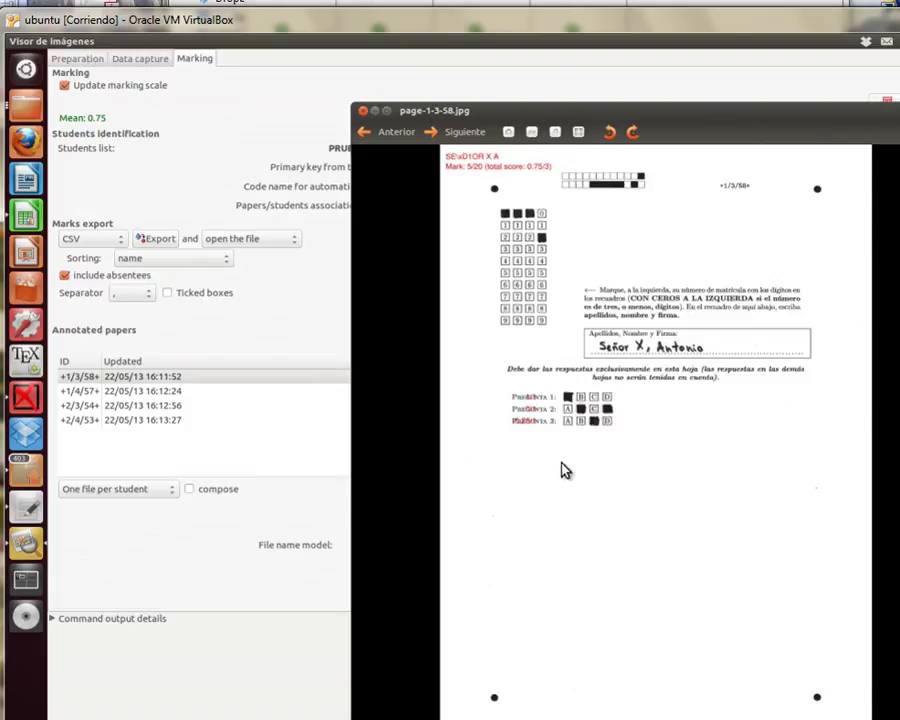
scroll(693, 452, down, 1)
scroll(693, 452, up, 2)
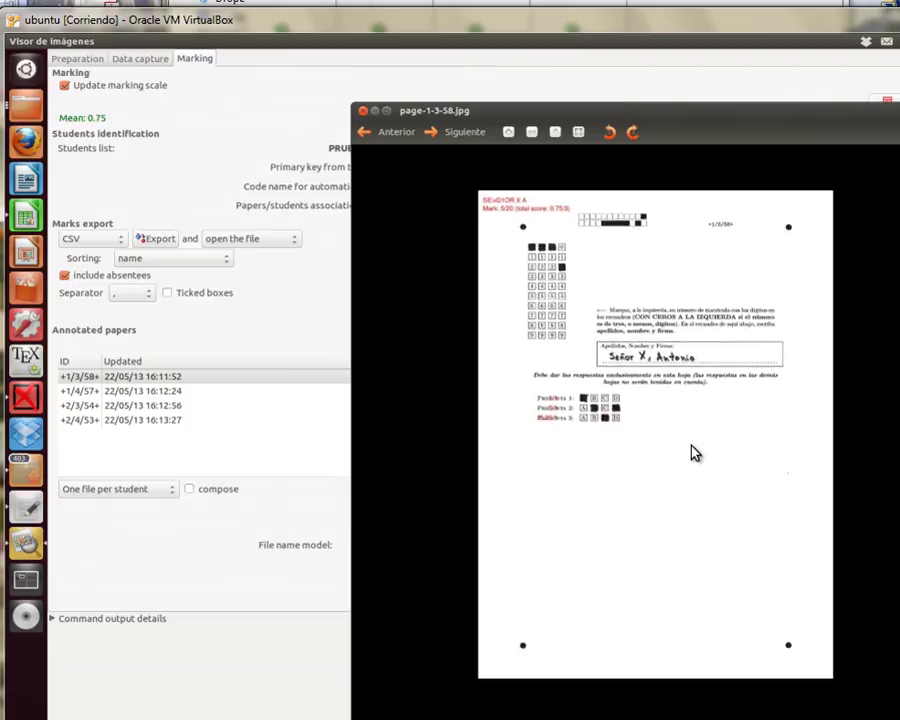
Step: Advance two pages, zoom into page-2-3-54.jpg to check its marks, then close the viewer
click(445, 137)
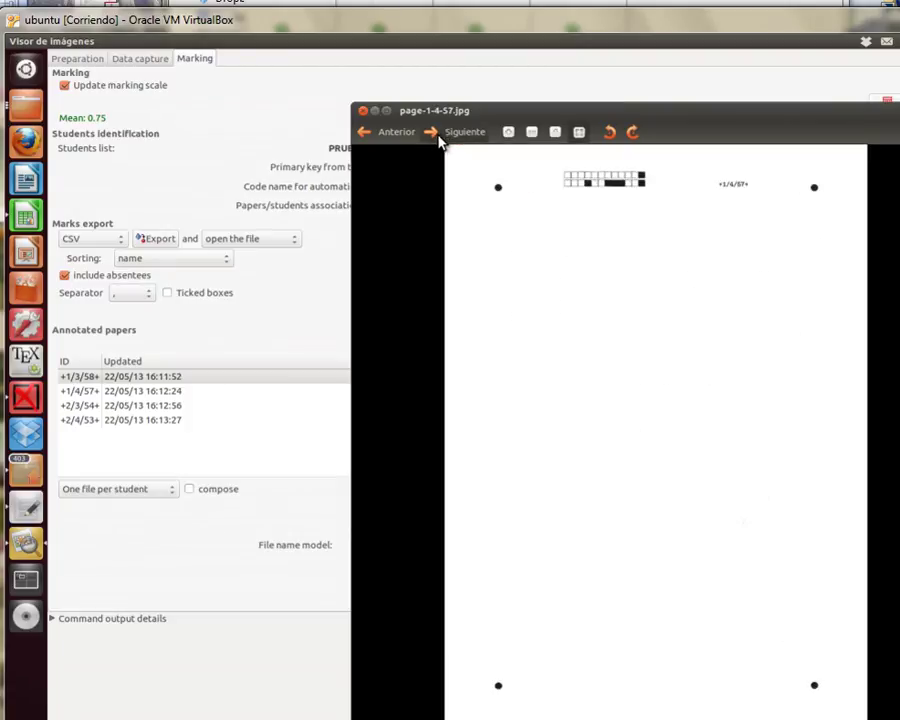
click(449, 136)
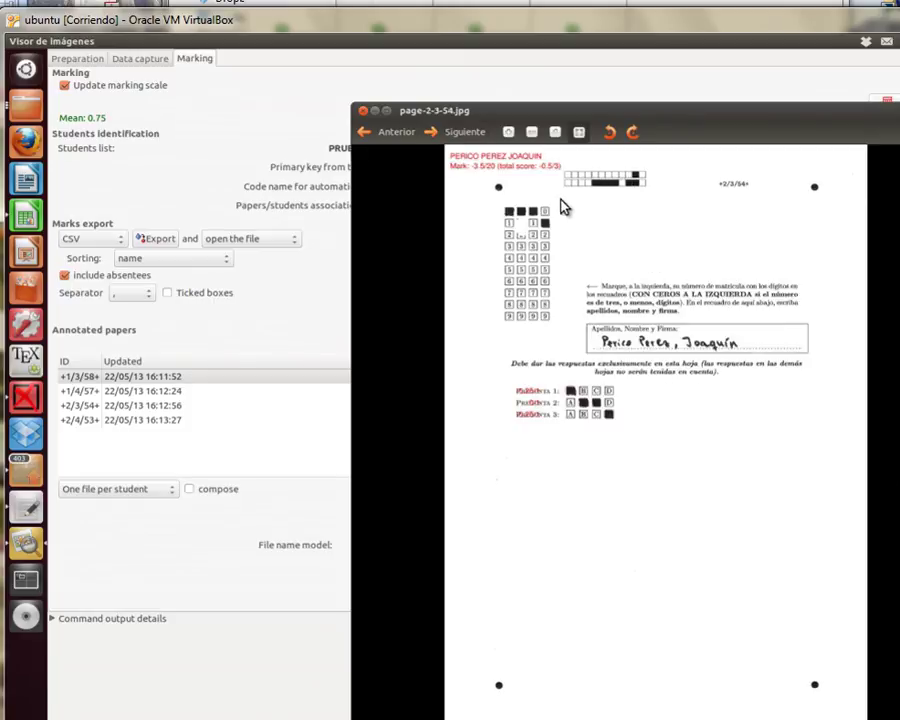
click(509, 133)
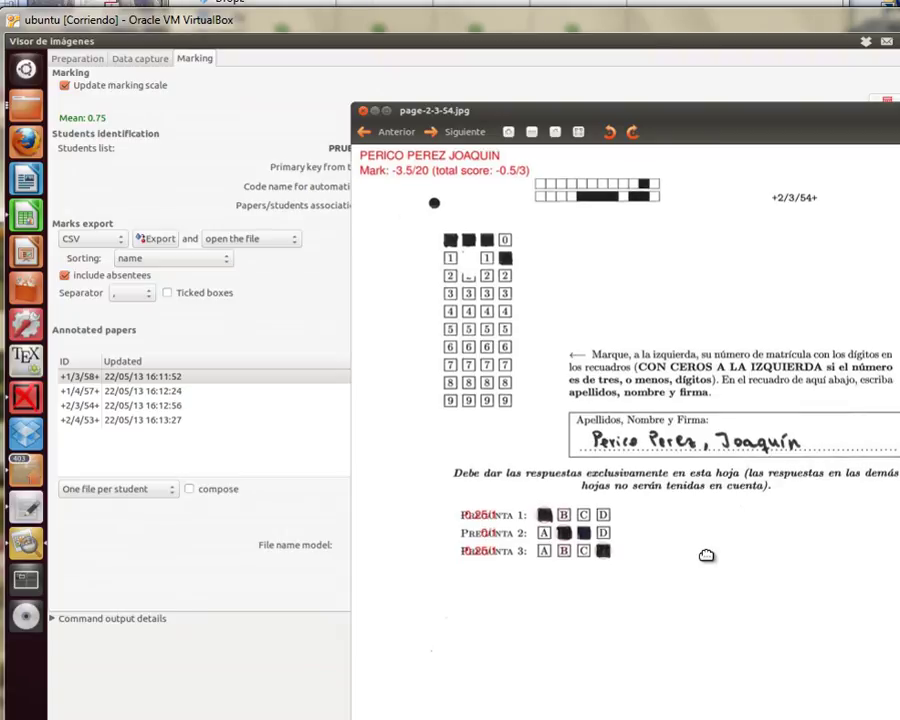
scroll(740, 520, down, 2)
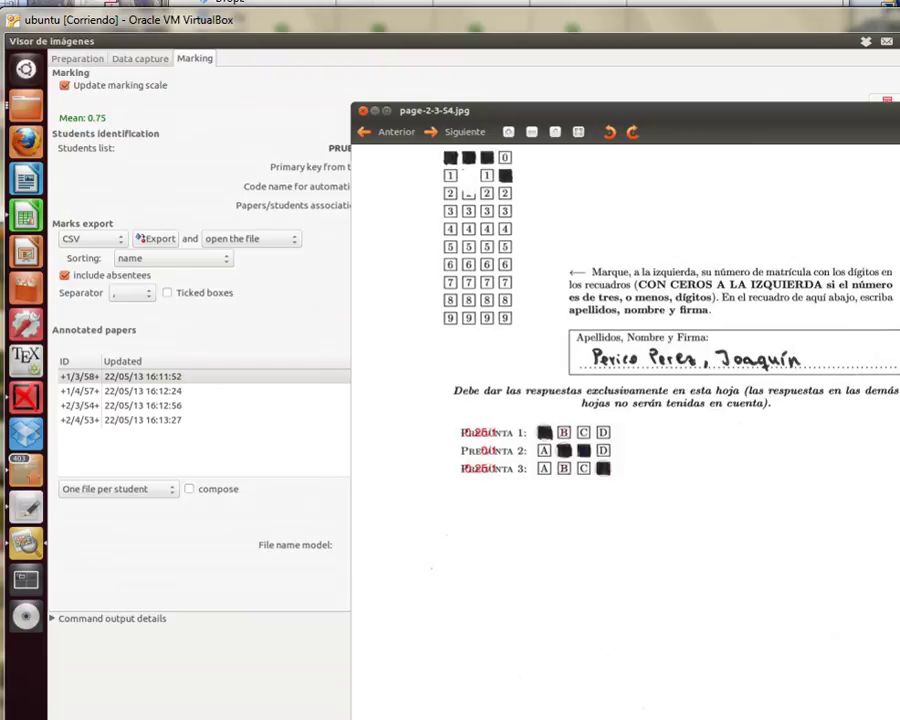
click(363, 113)
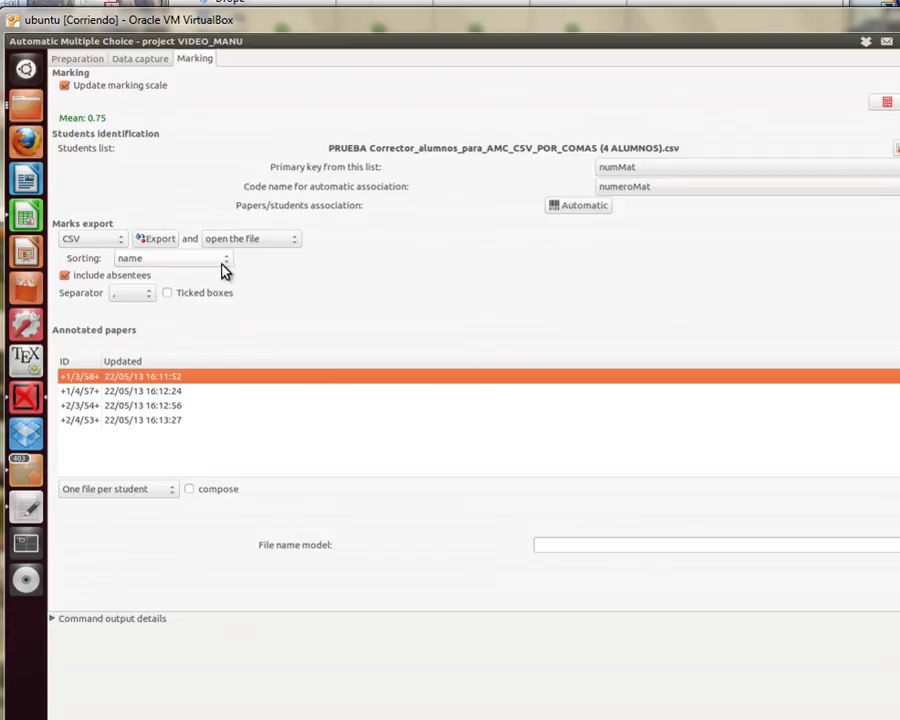
Step: Change the marks export format from CSV to OpenOffice and export the marks
click(158, 245)
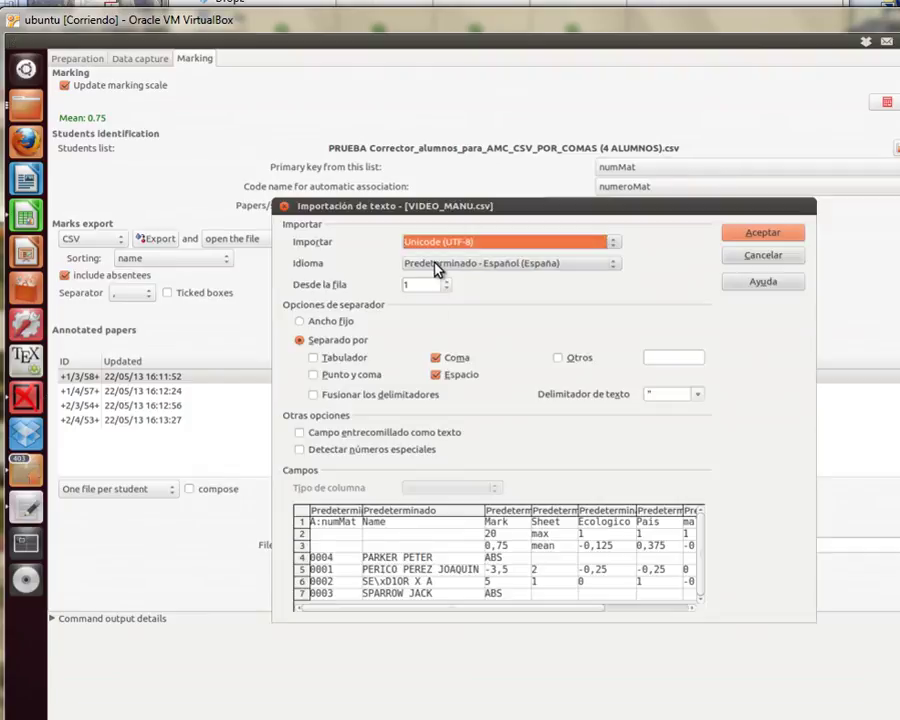
key(Escape)
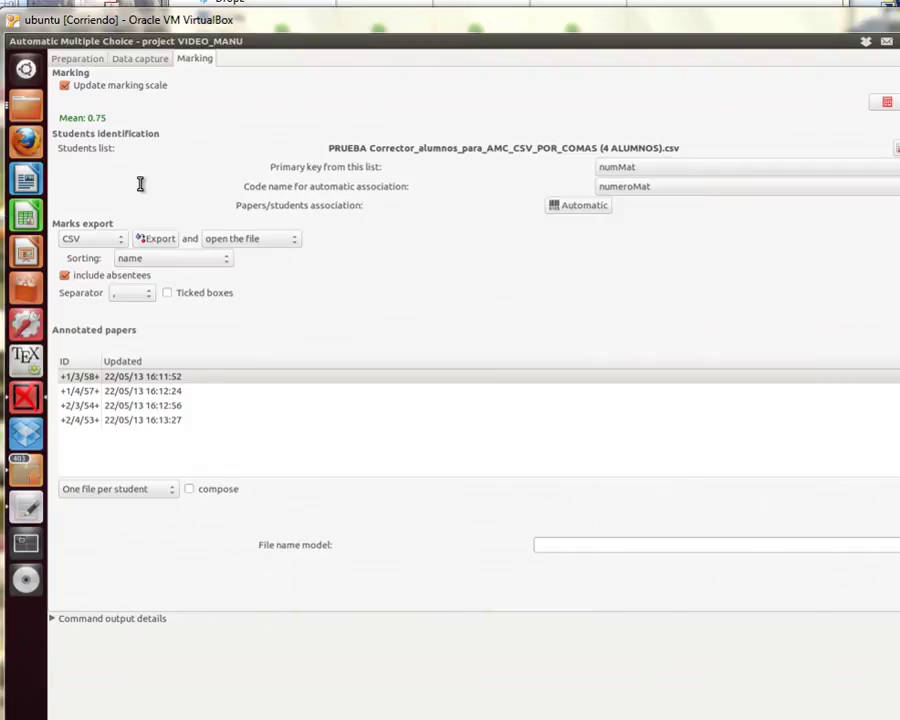
click(120, 240)
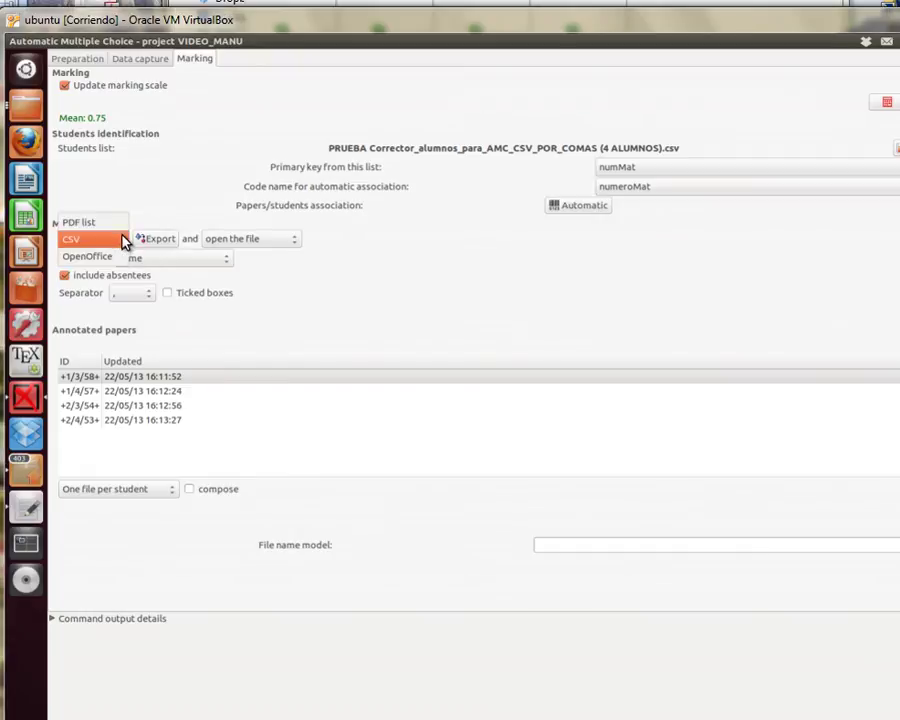
key(Escape)
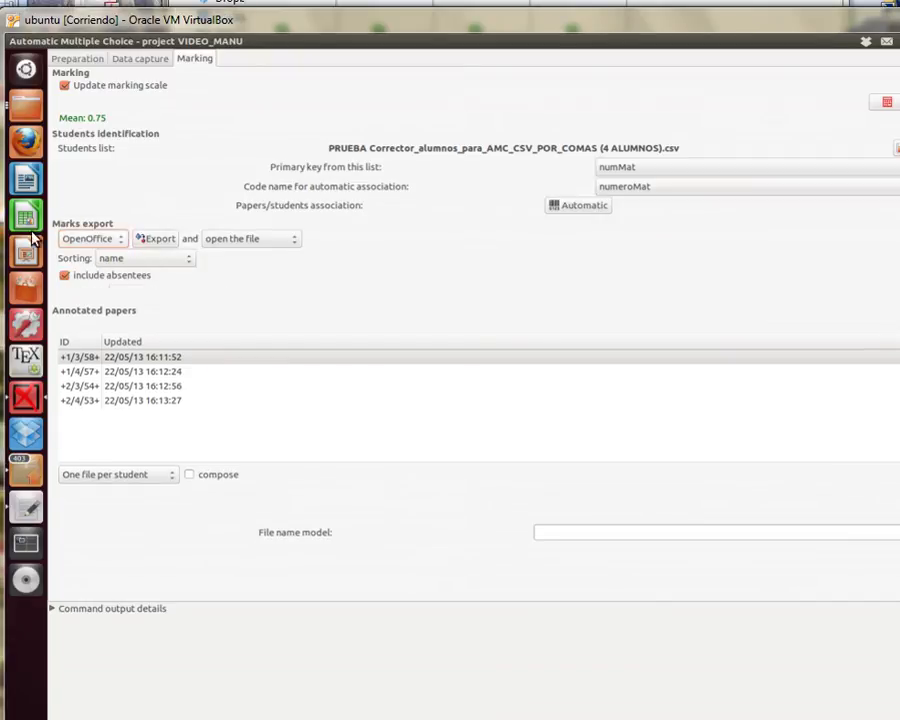
click(106, 239)
click(116, 240)
click(166, 245)
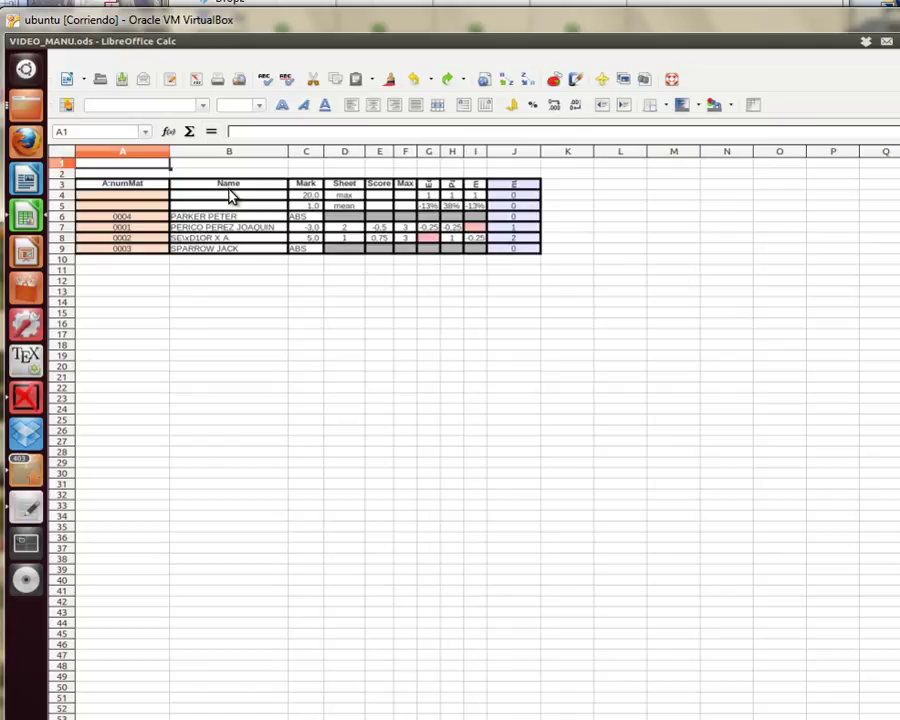
Step: Inspect the mark formula in C7 and the student names in rows 6 and 8
click(300, 227)
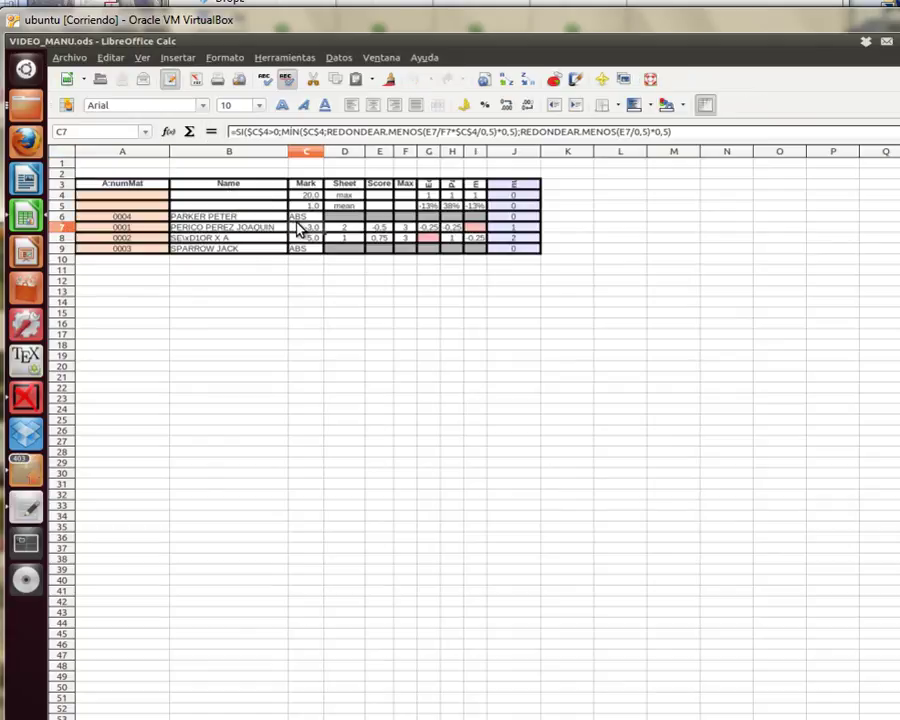
click(308, 314)
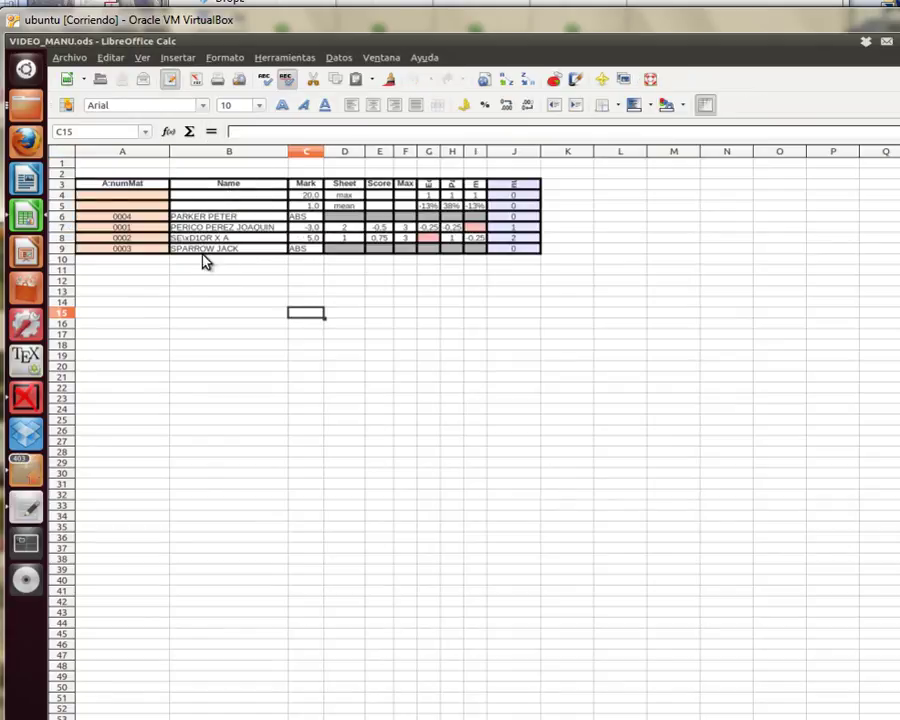
ctrl+scroll(205, 256, up, 2)
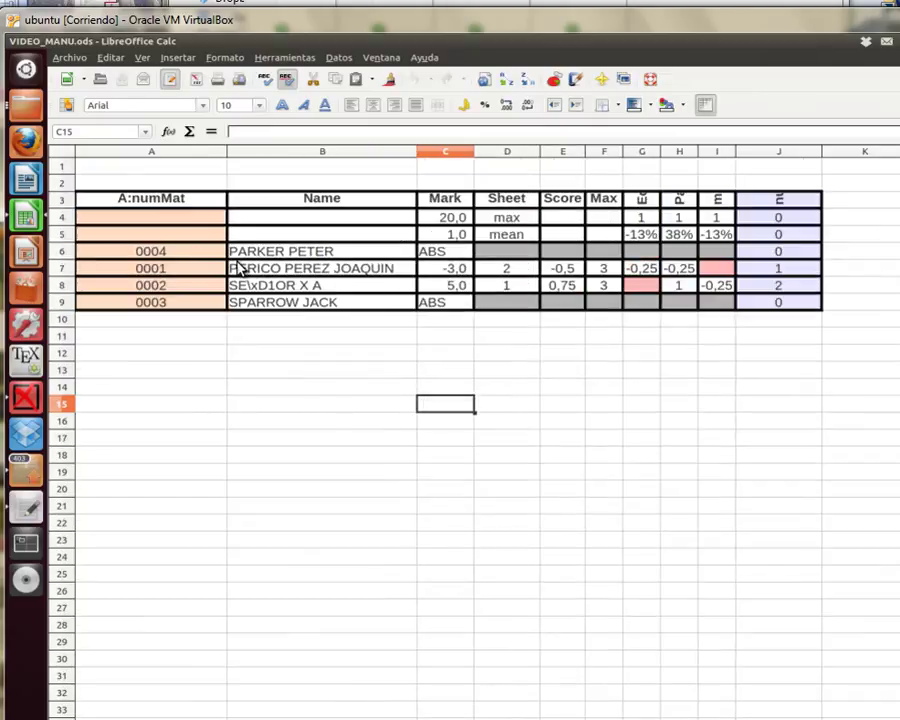
ctrl+scroll(236, 263, up, 1)
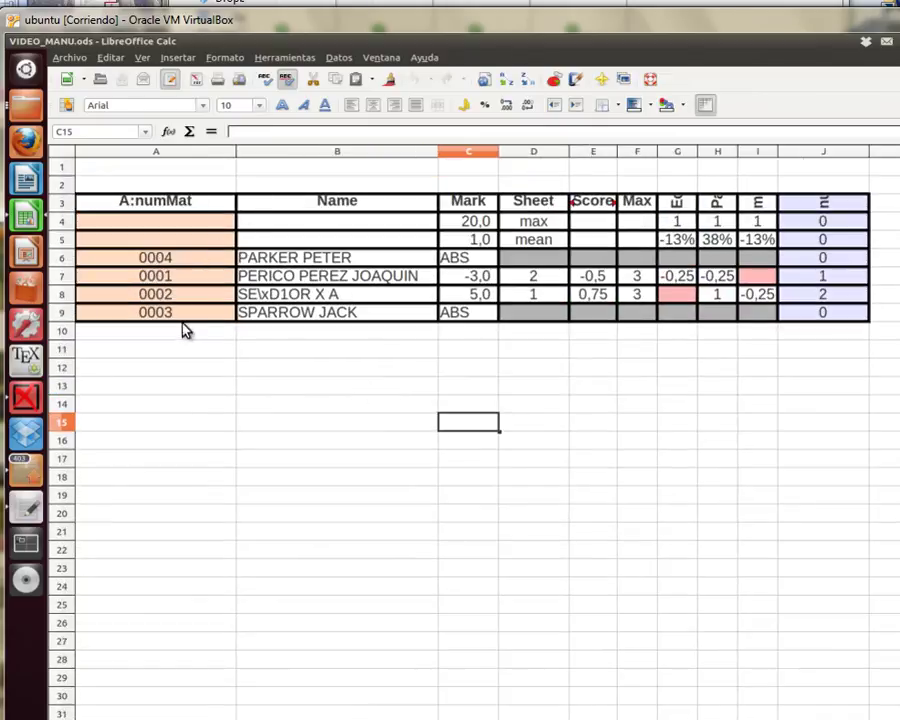
click(331, 257)
click(291, 301)
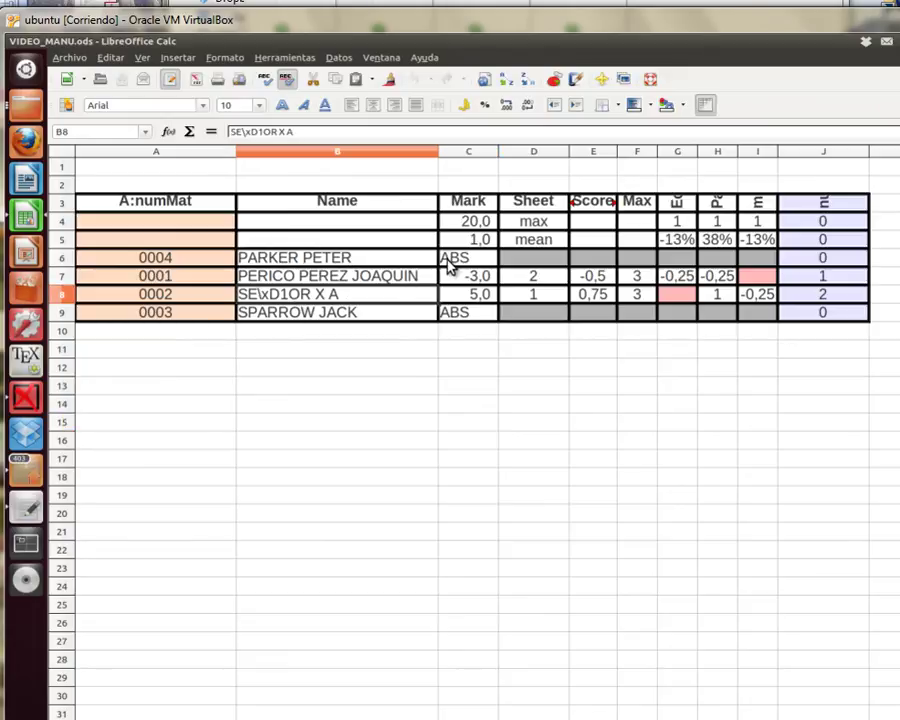
click(300, 260)
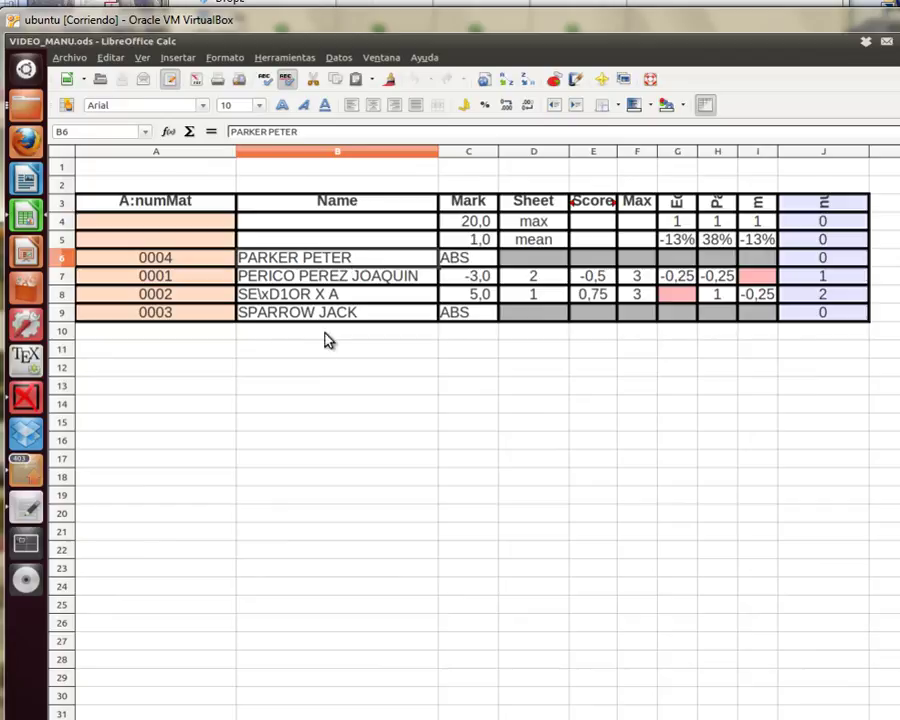
Step: Check the ABS mark in C6, C8's formula, D8, F8, J7, and the maximum mark 20 in C4
click(477, 262)
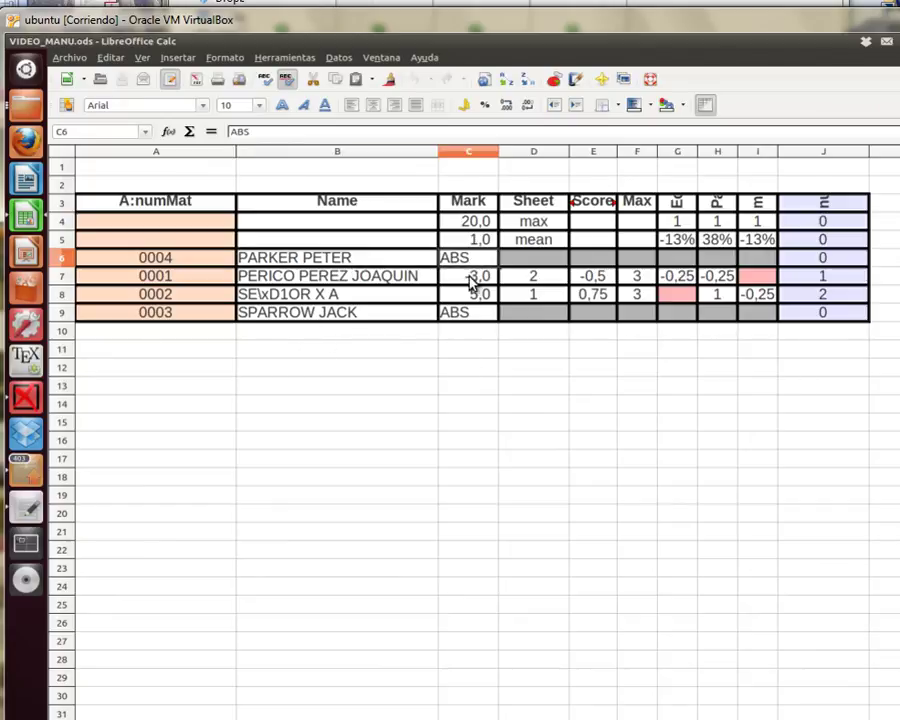
click(530, 297)
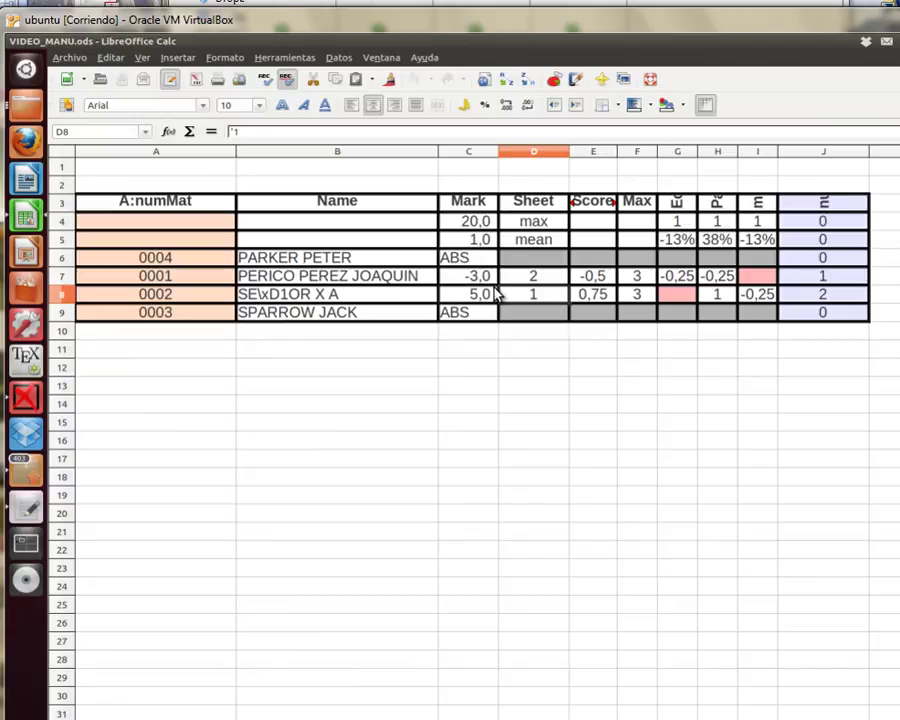
click(482, 299)
click(528, 297)
click(636, 297)
click(823, 275)
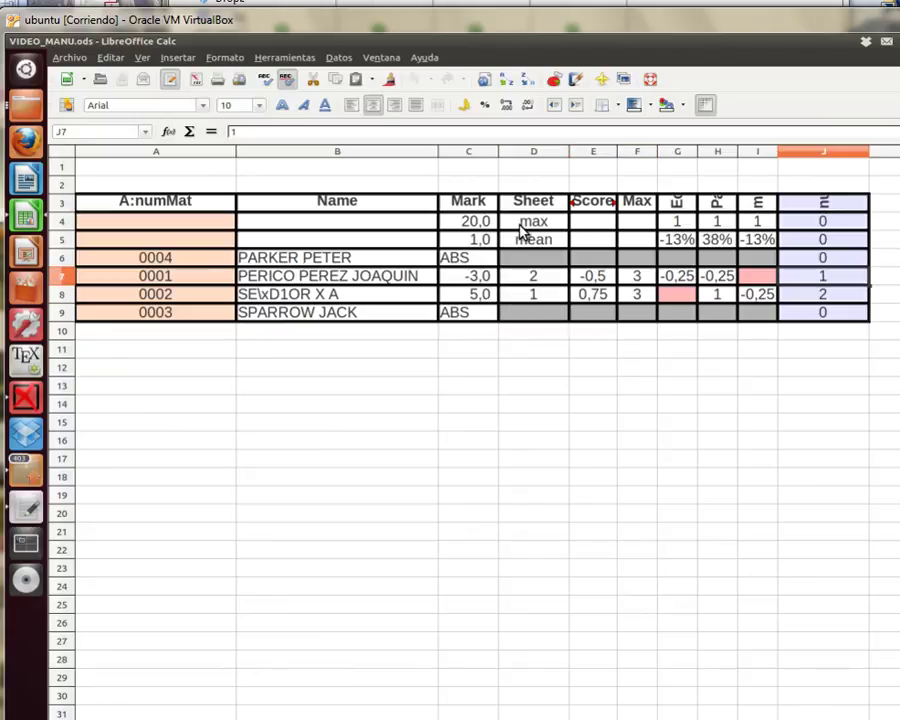
click(465, 225)
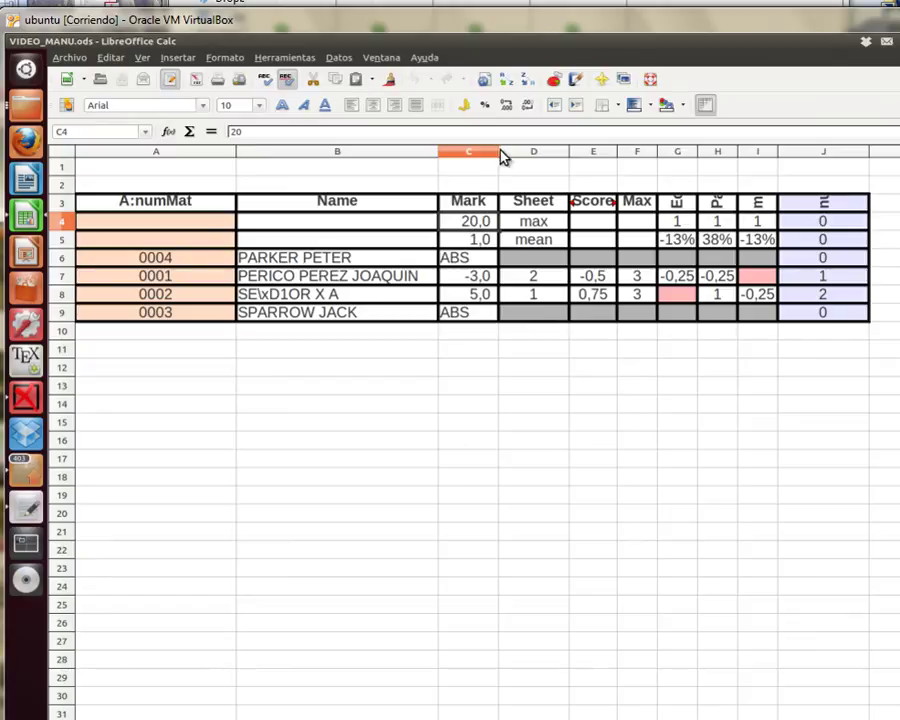
drag(498, 151, 512, 285)
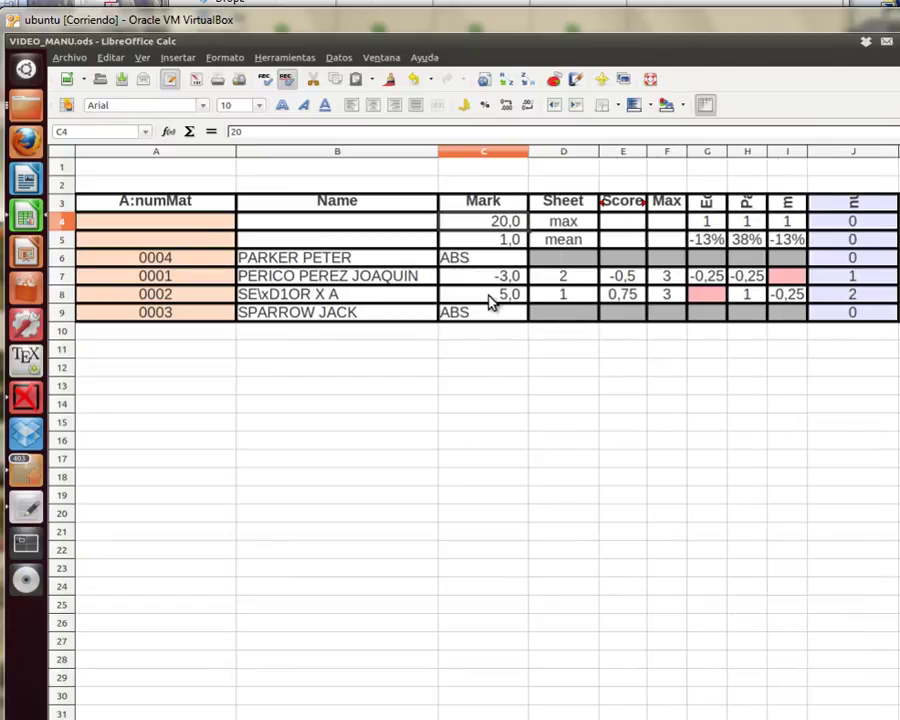
click(494, 298)
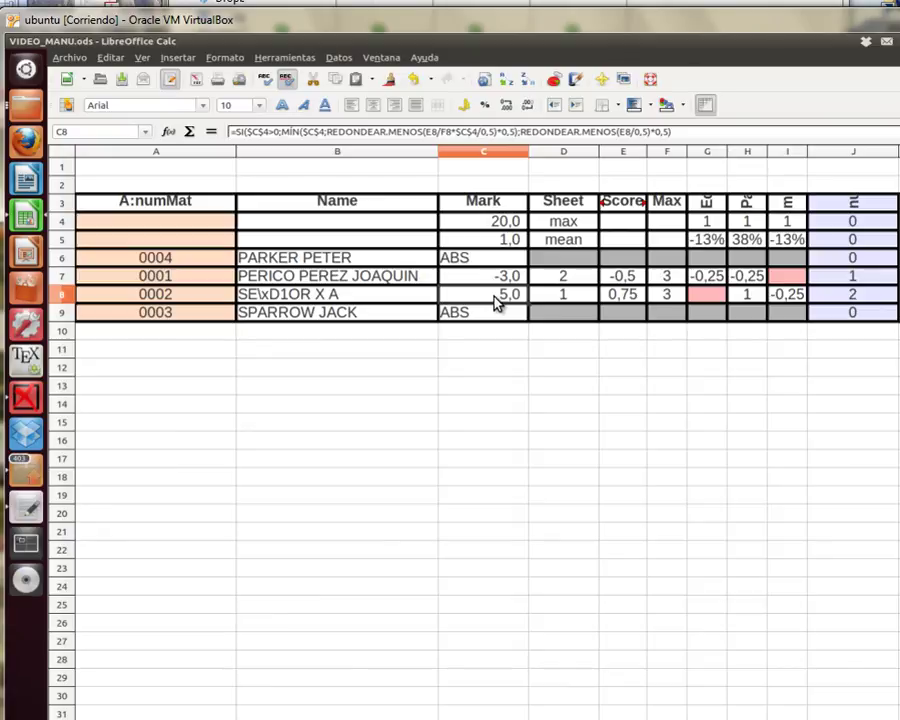
click(627, 295)
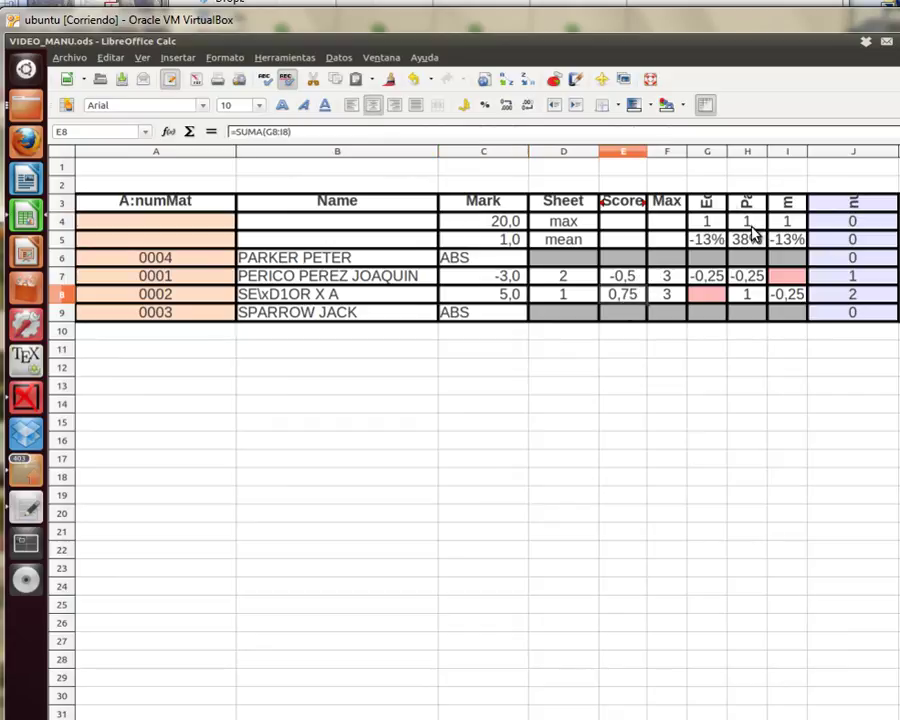
click(705, 300)
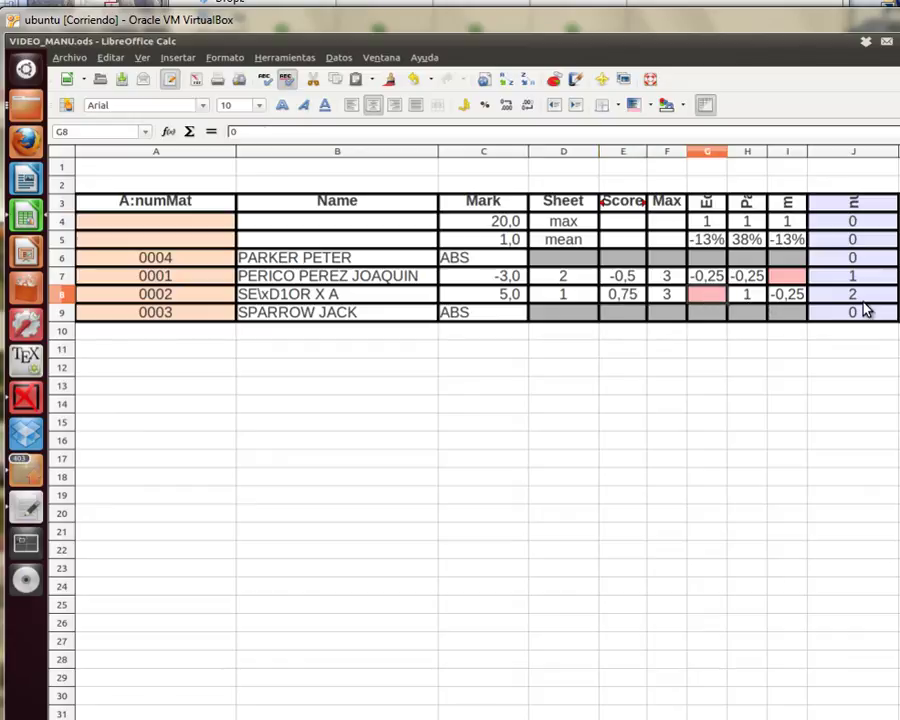
click(760, 298)
click(787, 302)
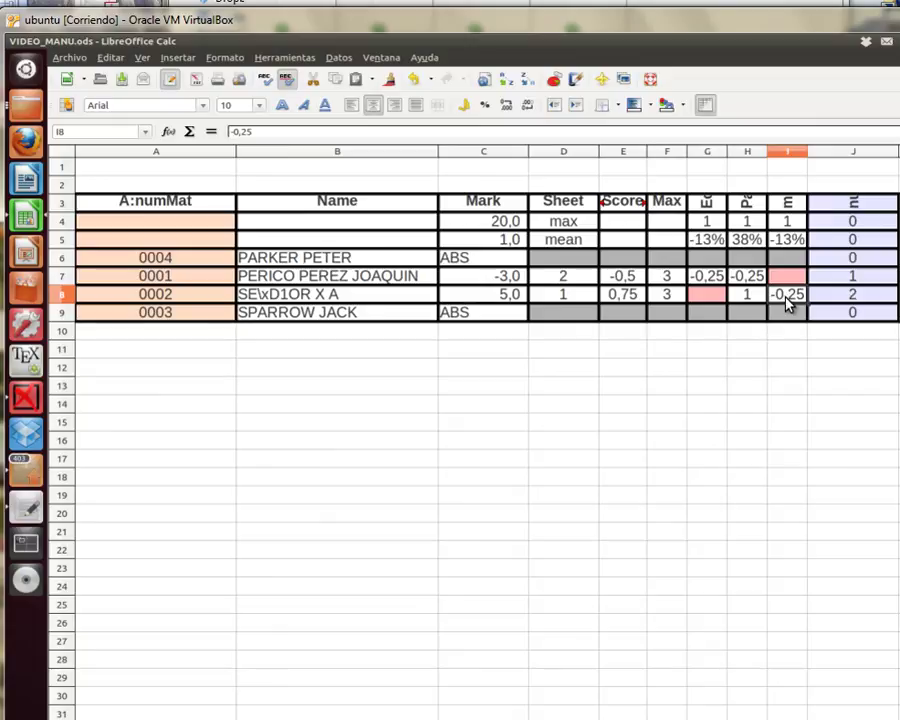
click(679, 300)
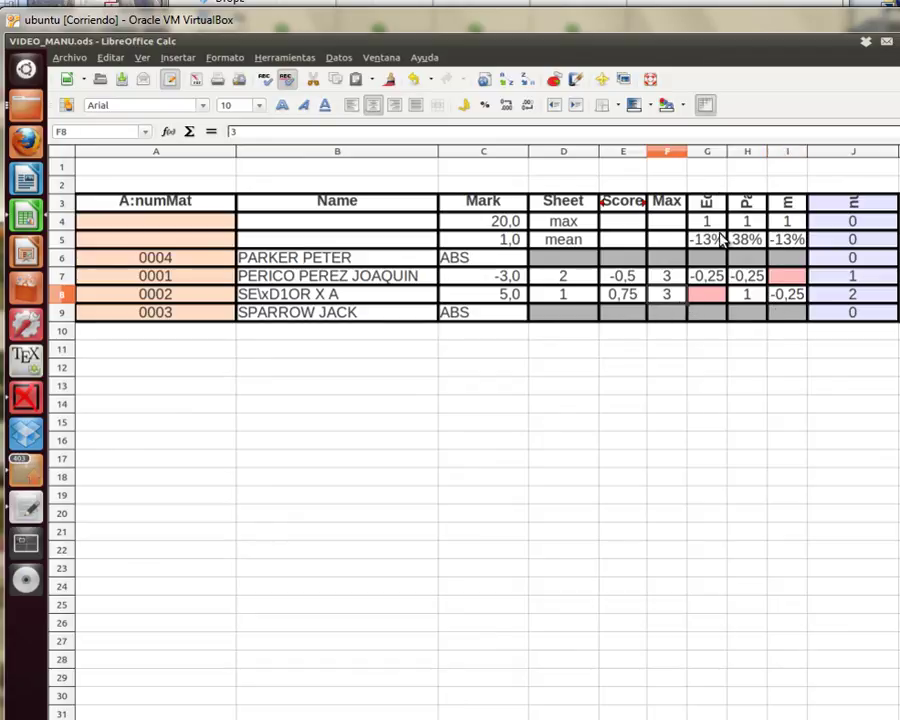
click(617, 300)
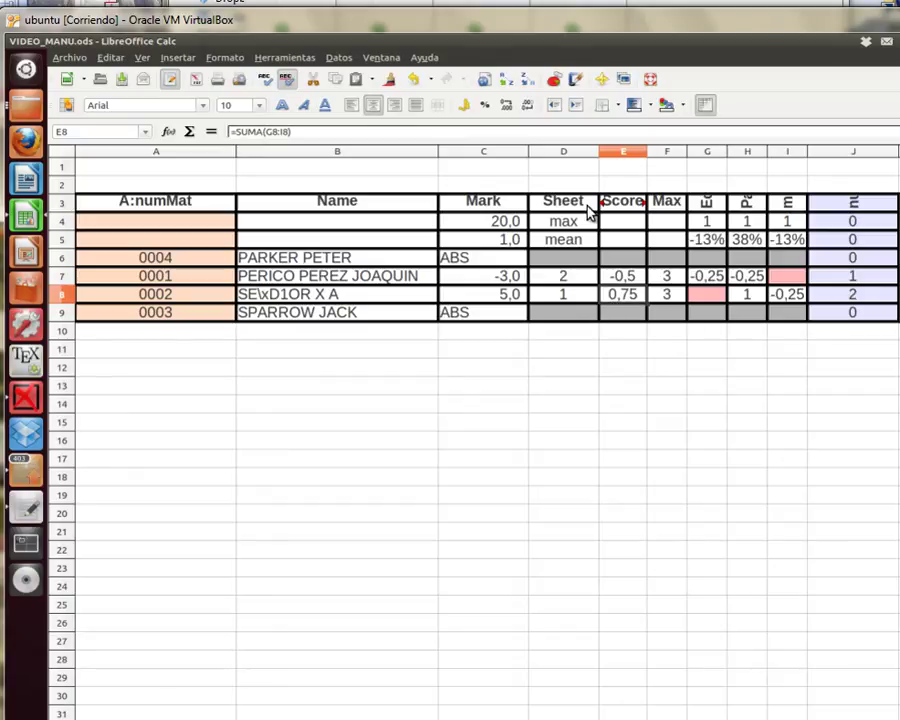
click(504, 299)
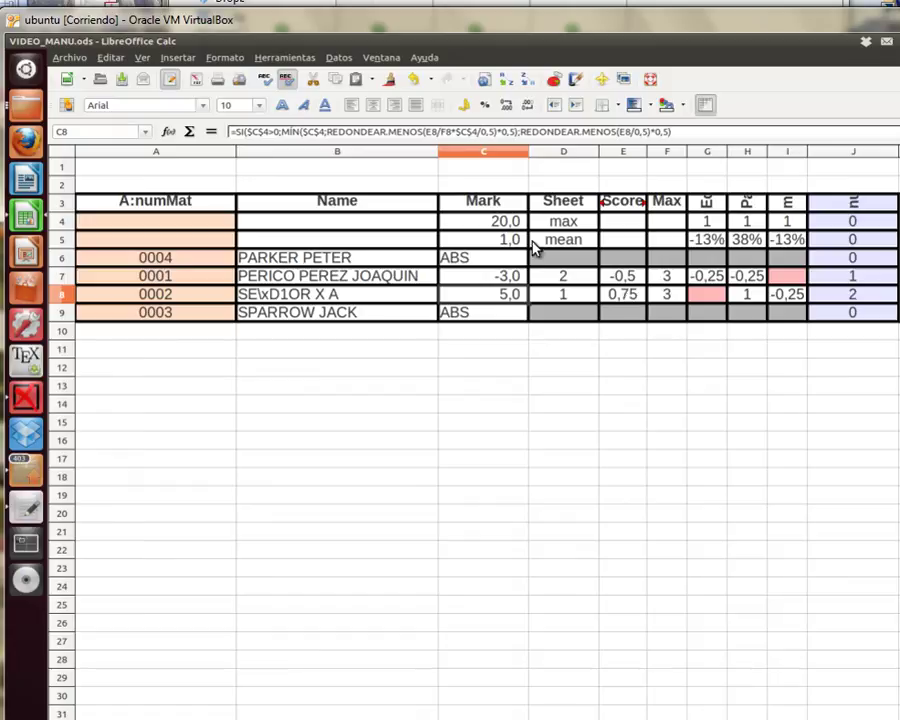
Step: Insert an empty column D between Mark and Sheet, then select cell D8
click(554, 152)
right_click(554, 152)
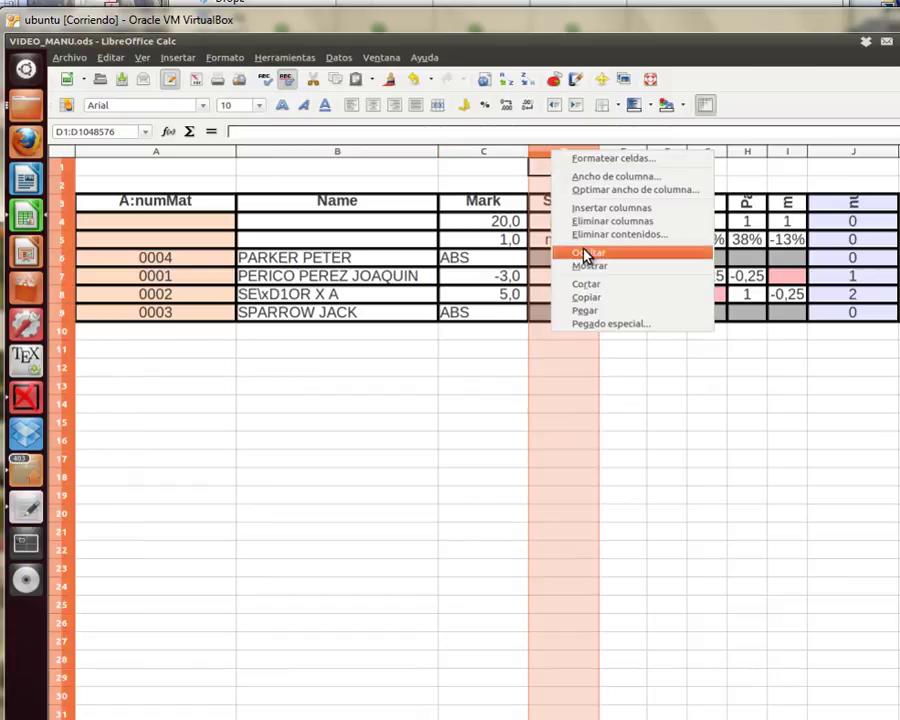
click(608, 209)
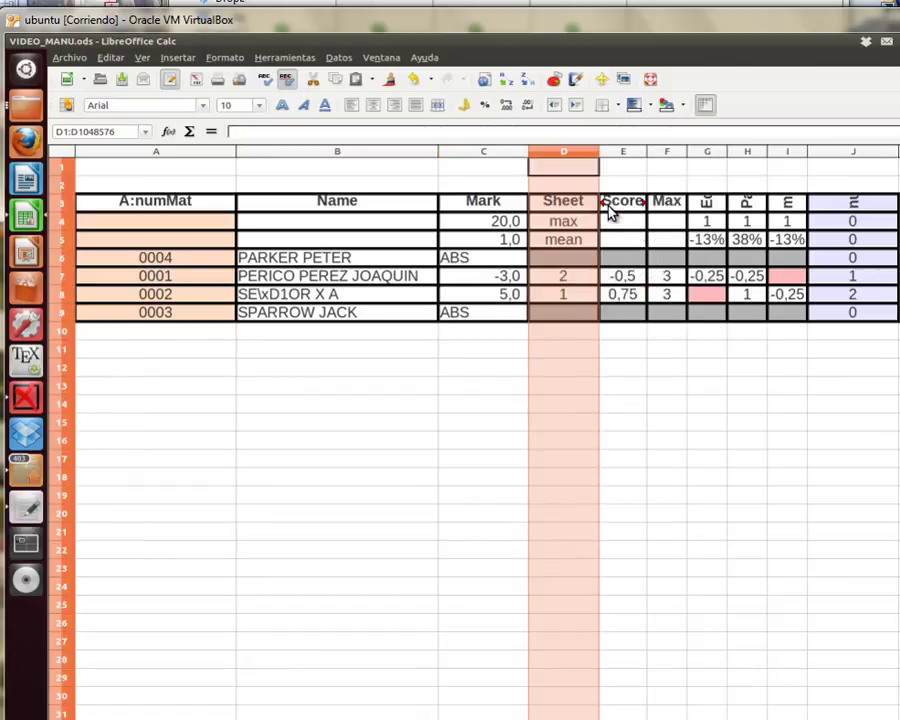
click(568, 348)
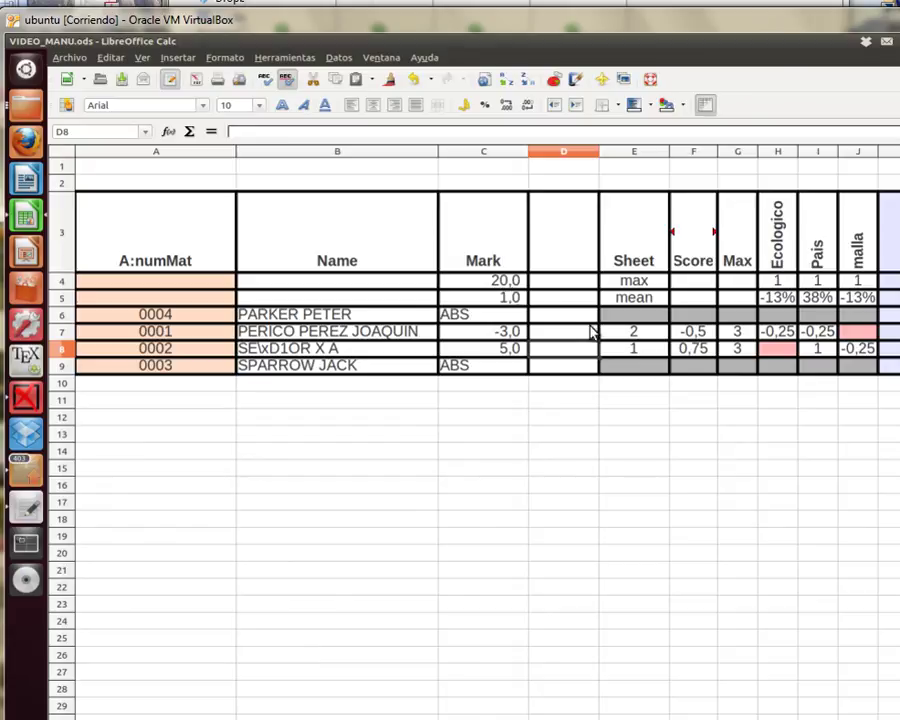
click(748, 354)
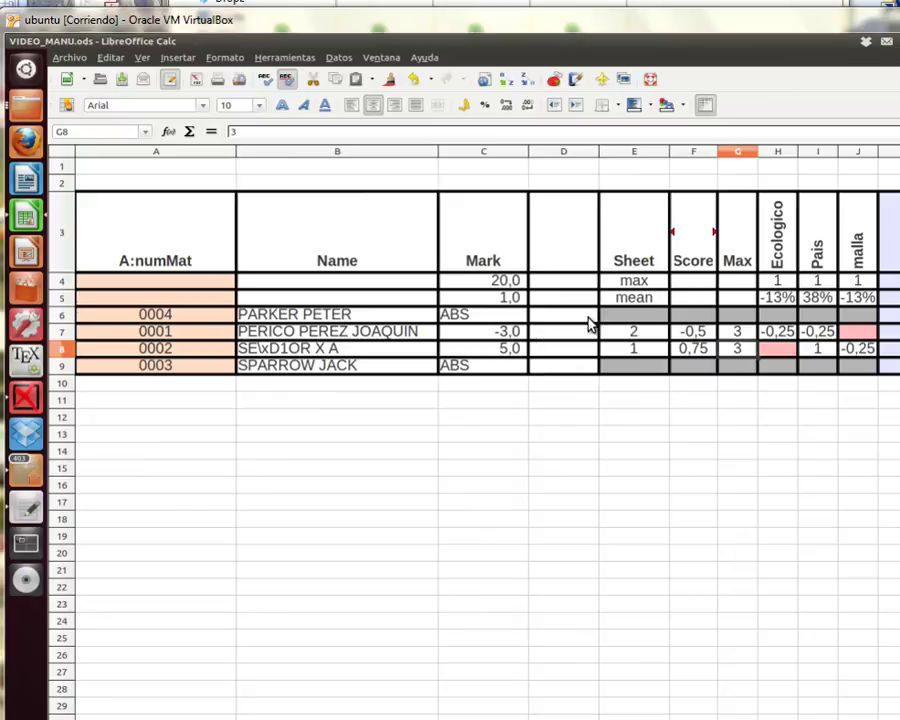
click(566, 358)
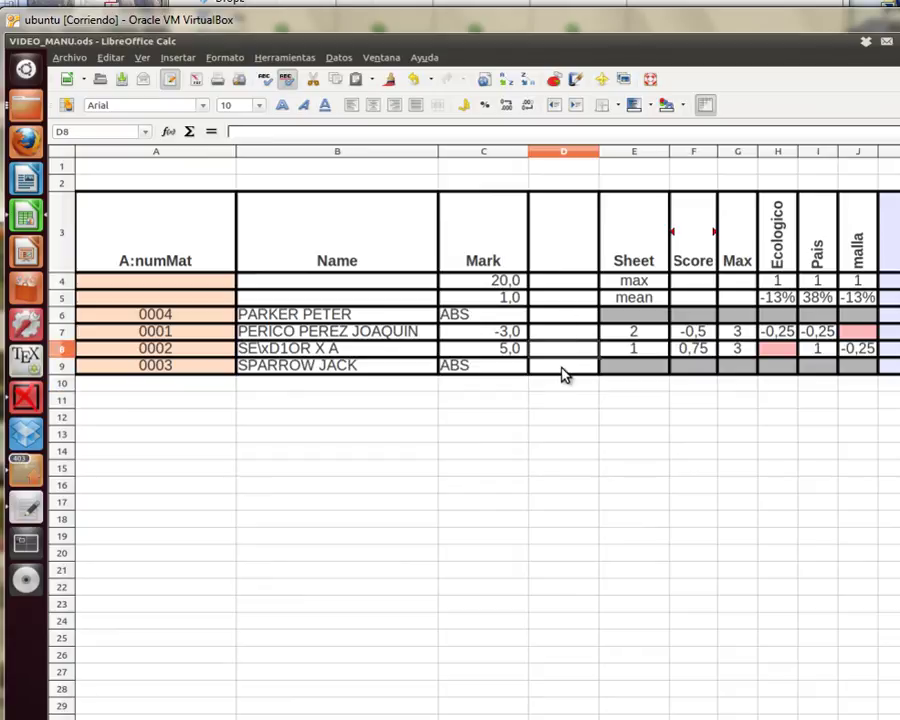
Step: Enter the formula =(10*F8)/G8 in D8 to get the mark out of 10
text(=)
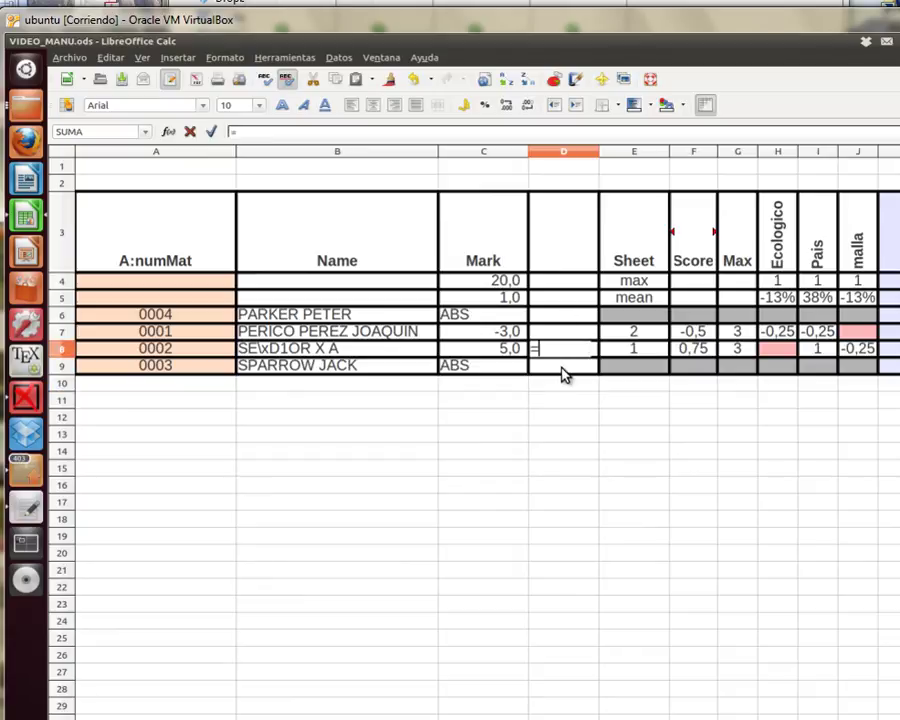
text((10*)
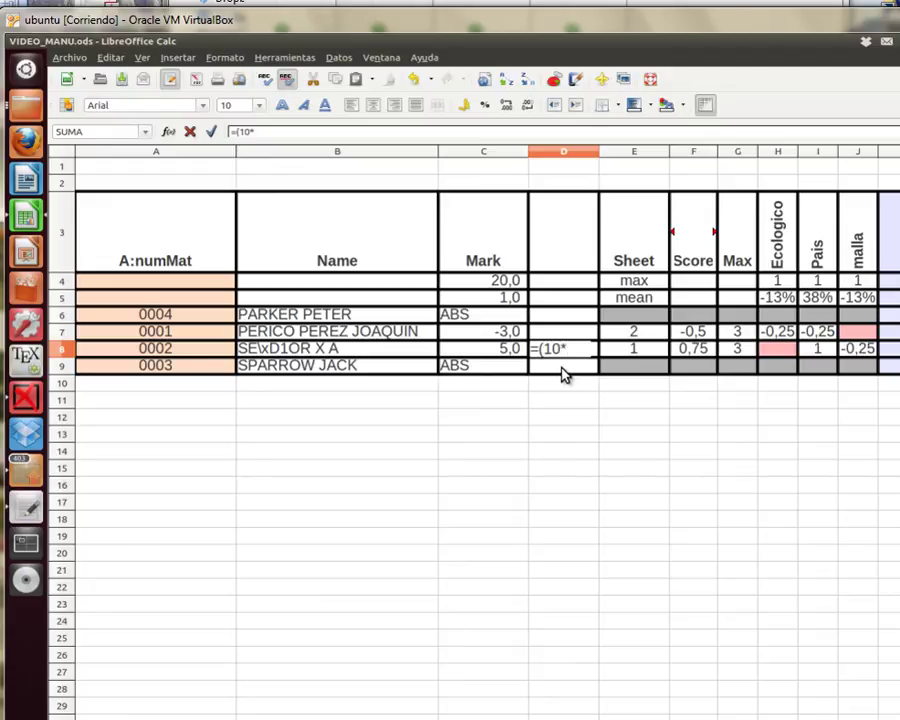
click(701, 349)
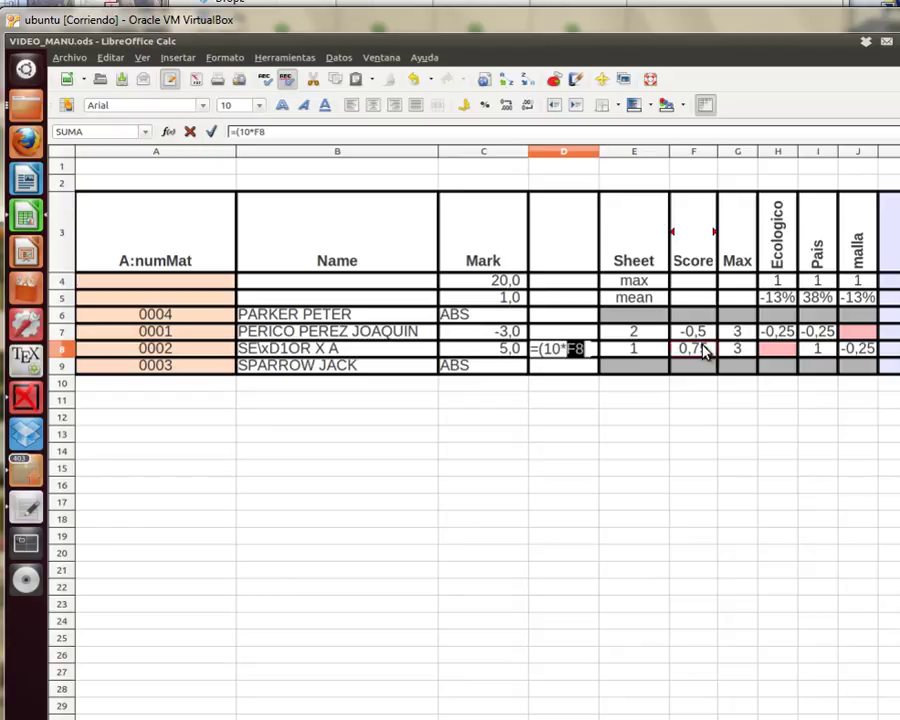
text()/)
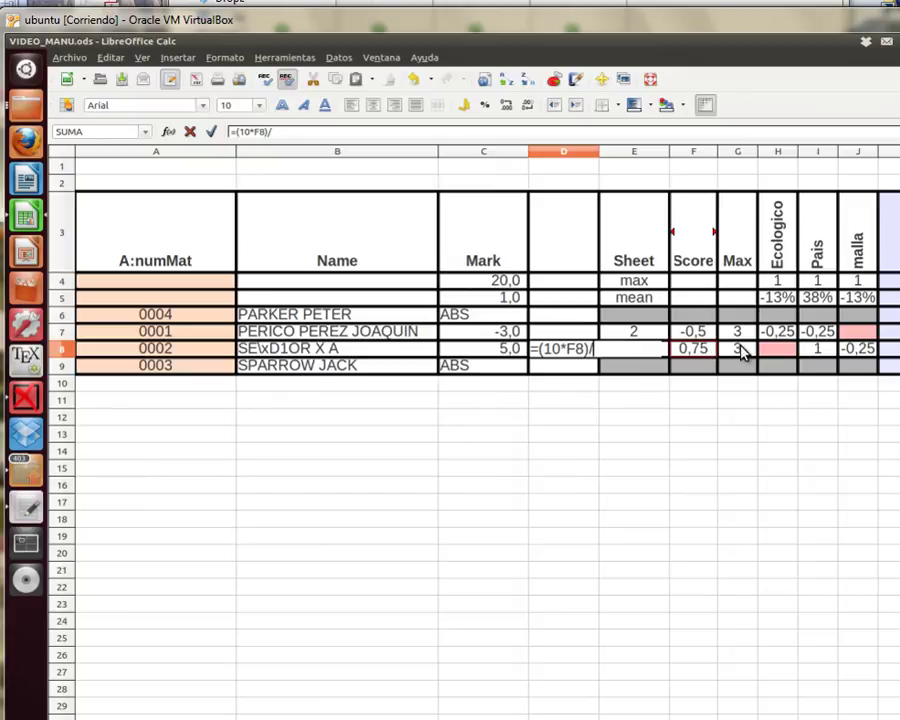
click(741, 354)
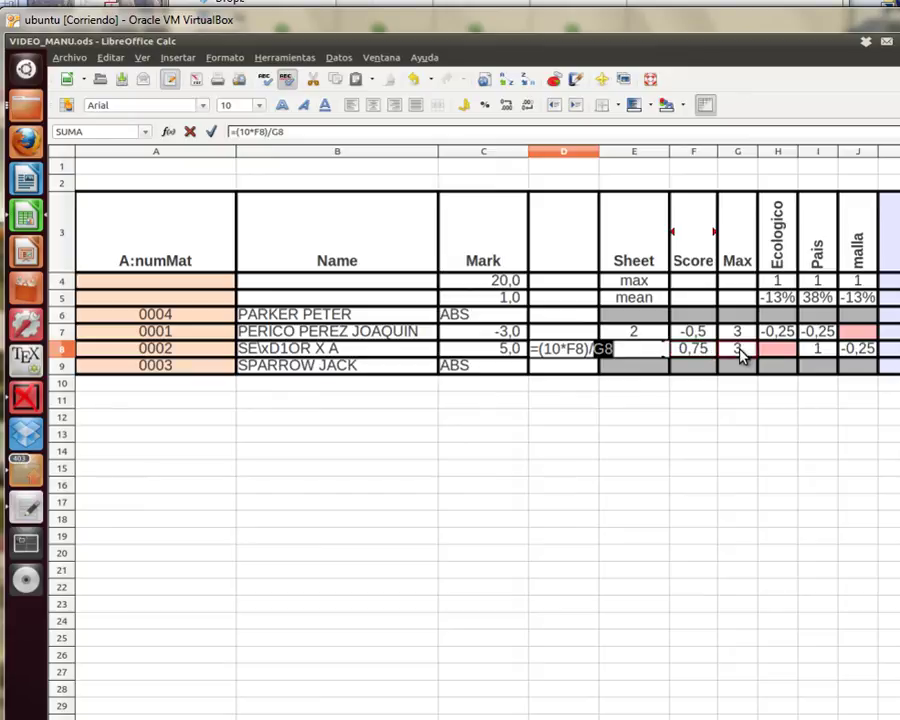
key(Return)
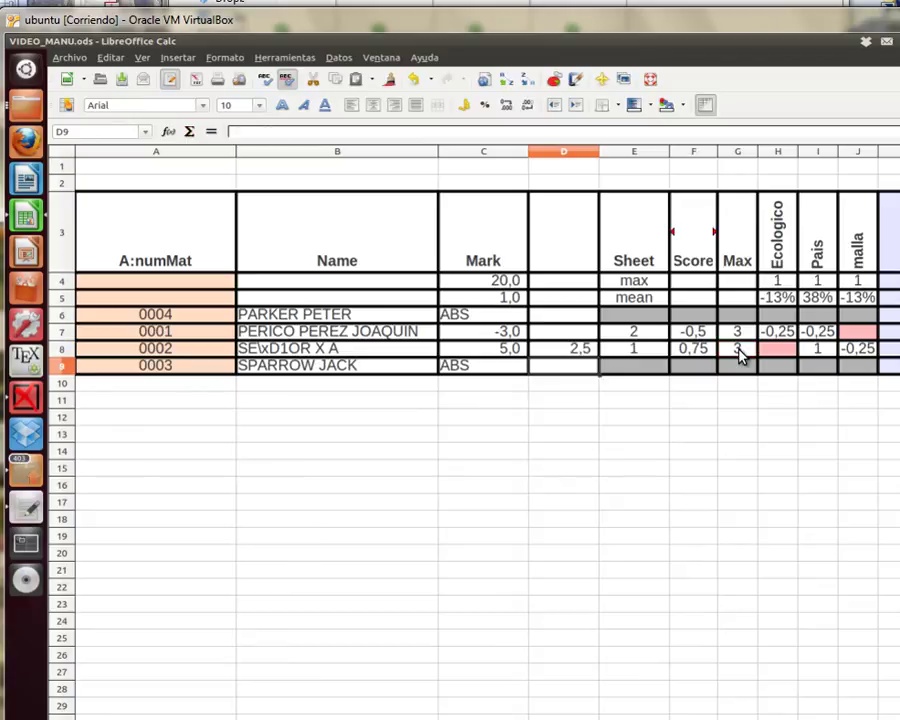
Step: Fill D8's formula up into D7 and verify the copied formula
click(590, 352)
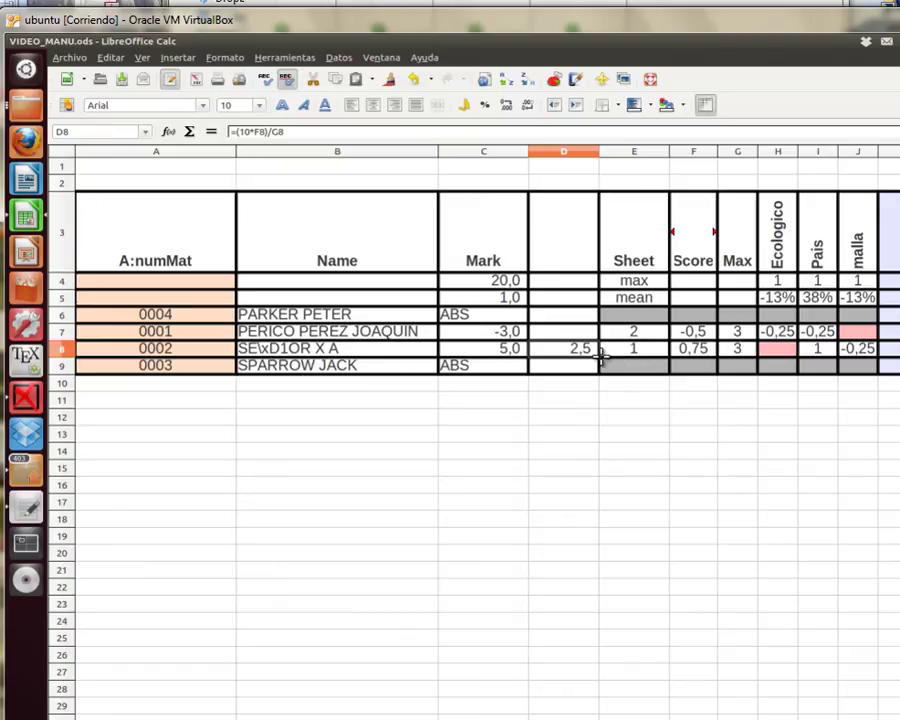
drag(598, 358, 598, 331)
click(589, 332)
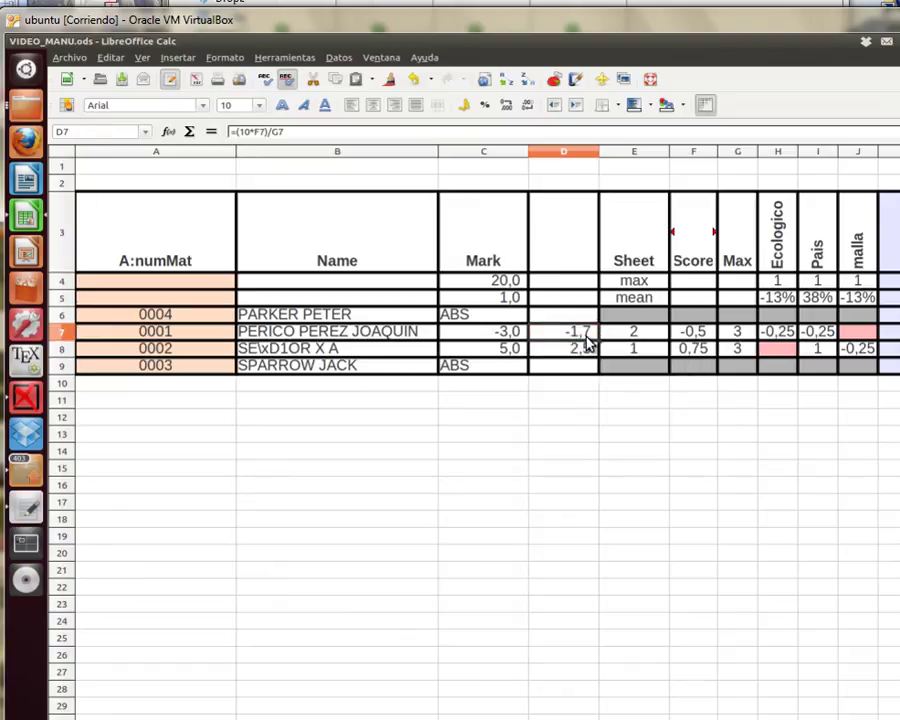
double_click(582, 338)
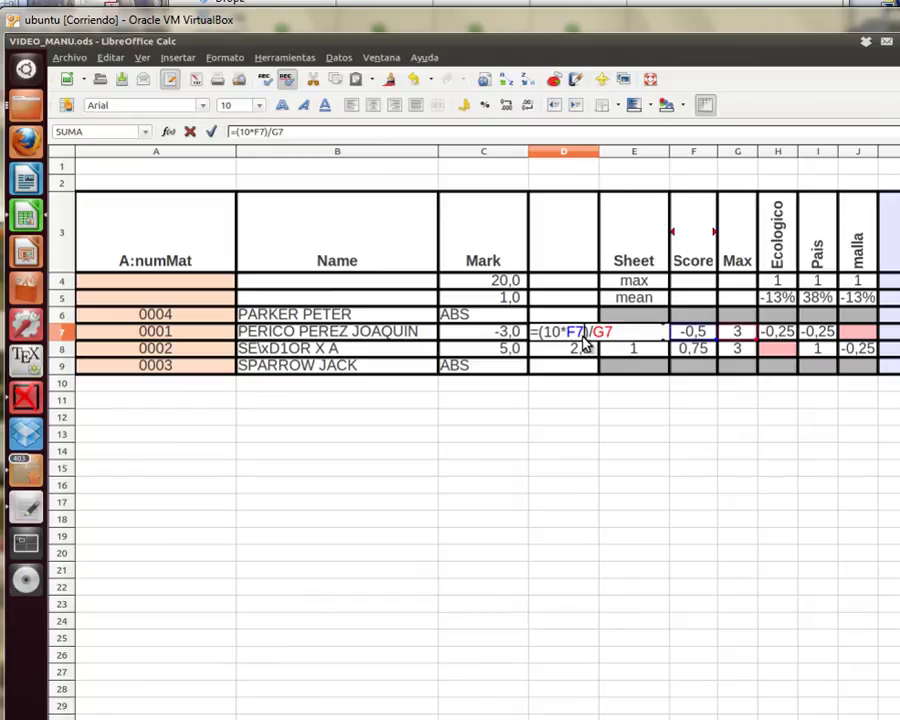
key(Escape)
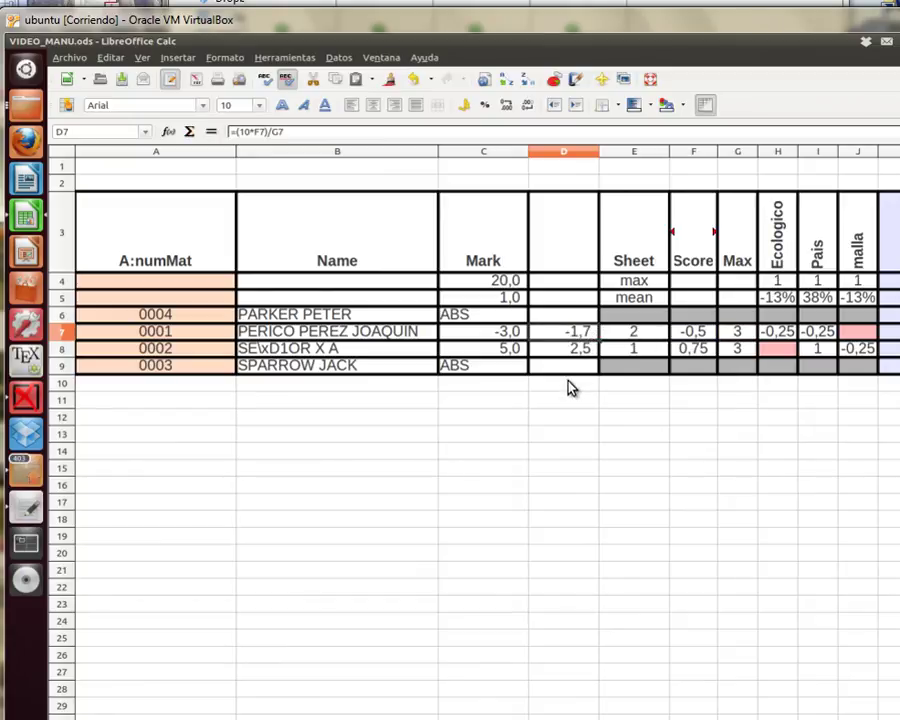
click(585, 298)
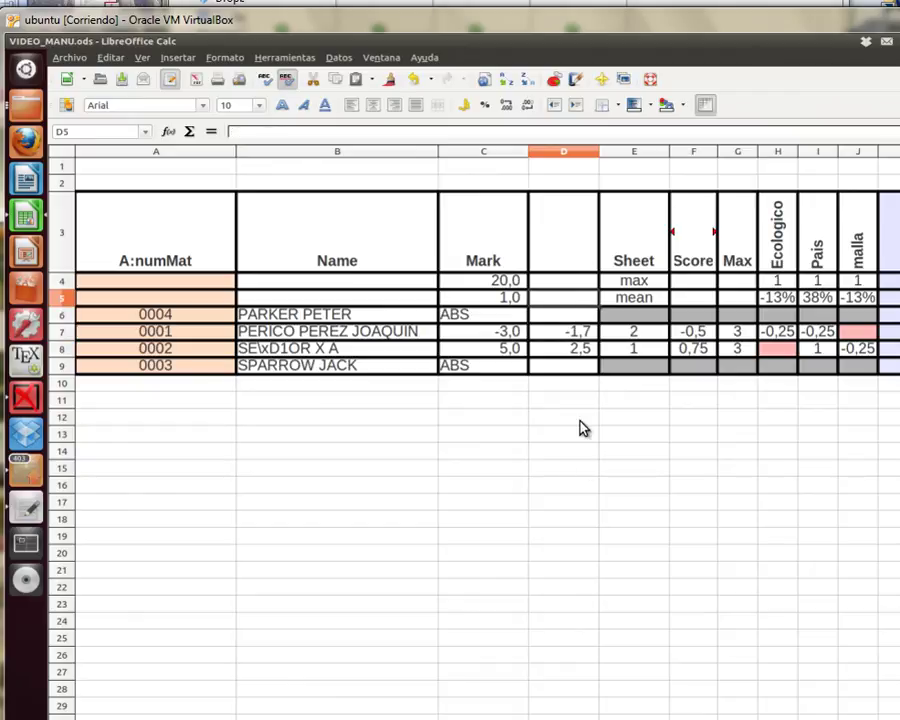
Step: Give column D the heading 'NOTA FINAL SOBRE 10' in cell D3
double_click(567, 236)
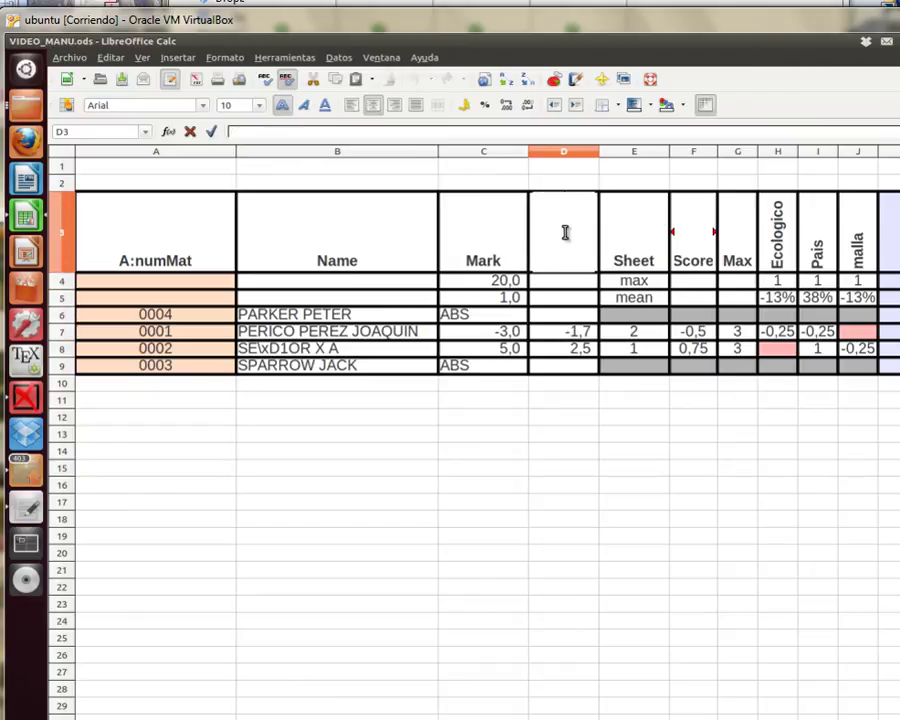
text(NOTA FINA)
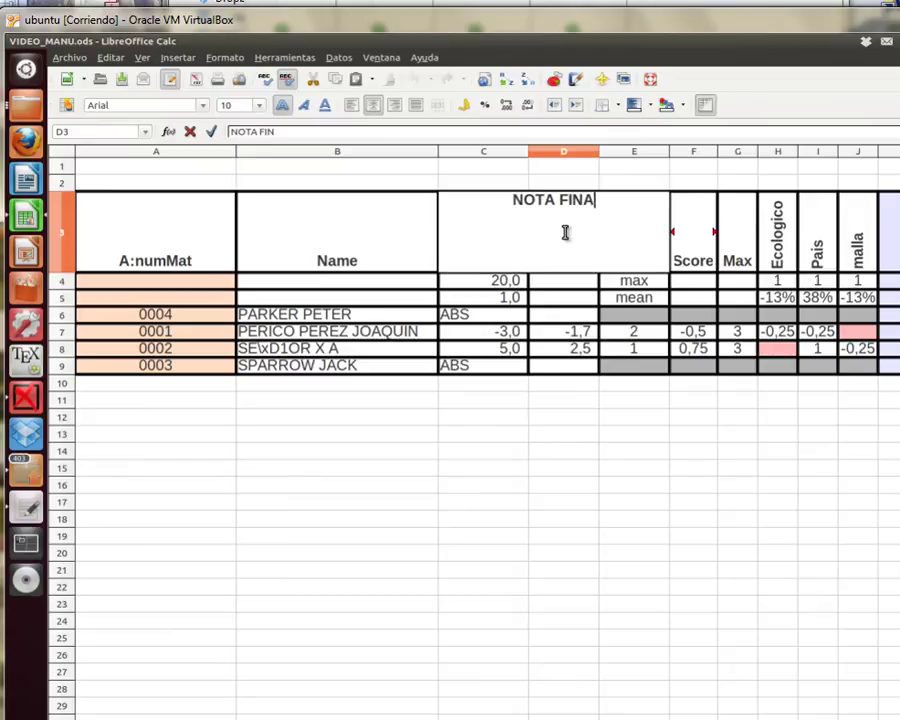
text(L SOBRE 10)
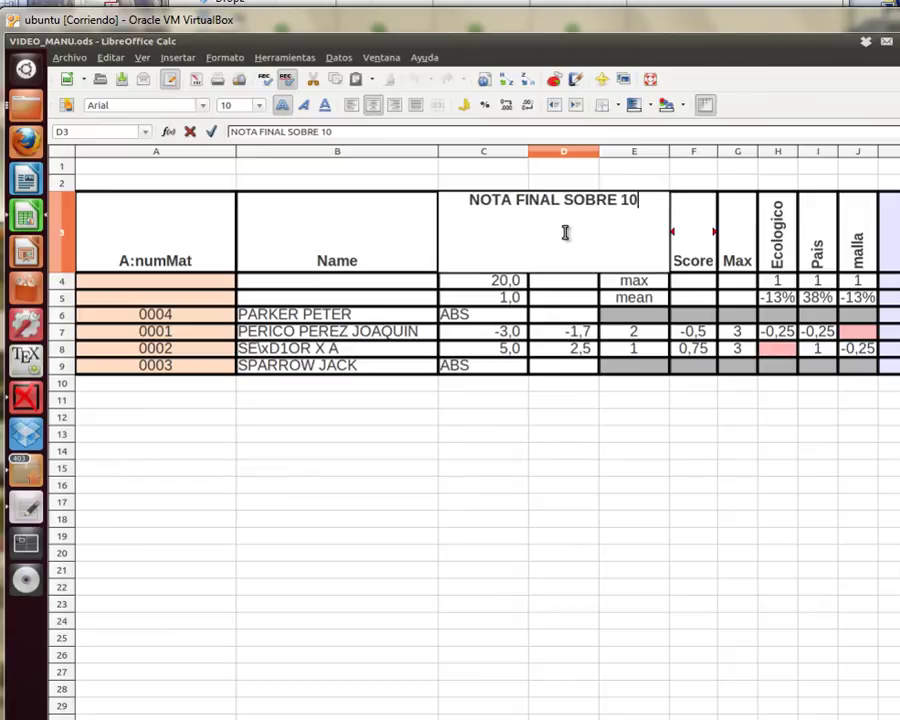
key(Return)
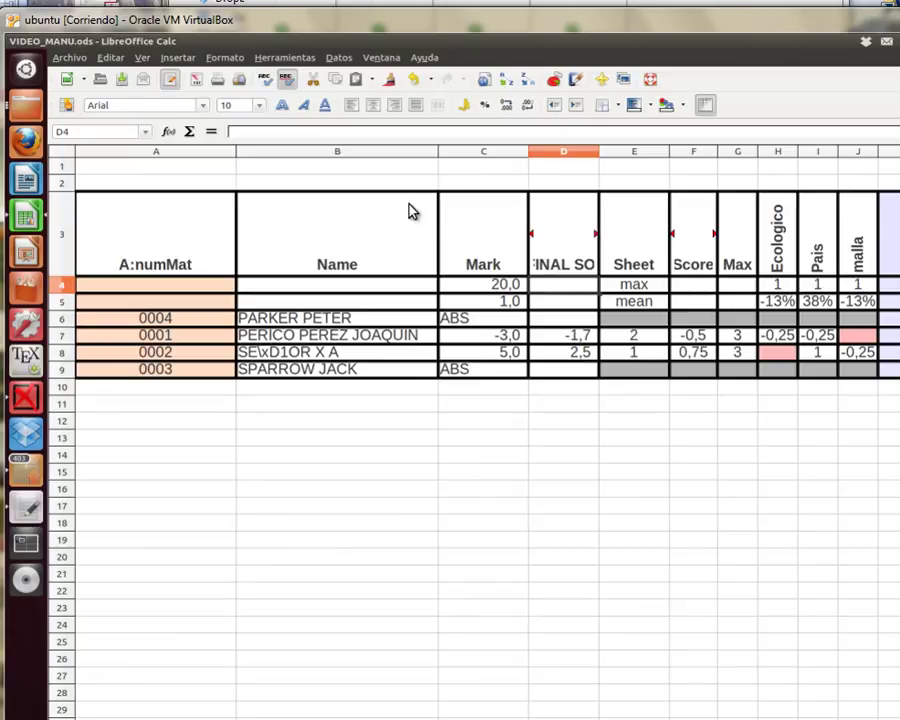
Step: Save the spreadsheet with Archivo > Guardar and return to Auto Multiple Choice
click(70, 57)
mouse_move(110, 57)
mouse_move(70, 57)
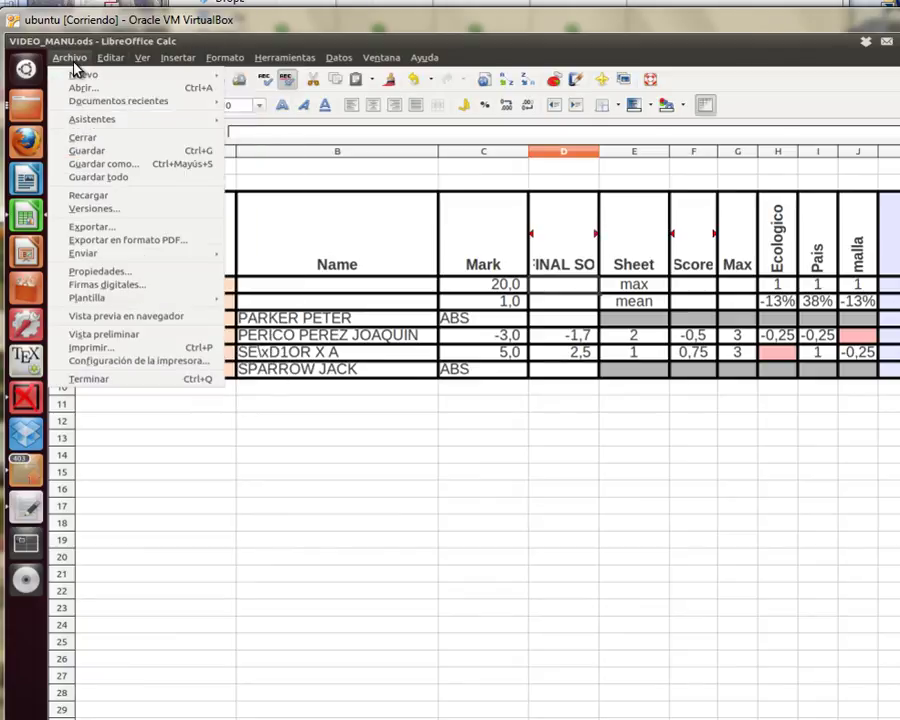
click(95, 153)
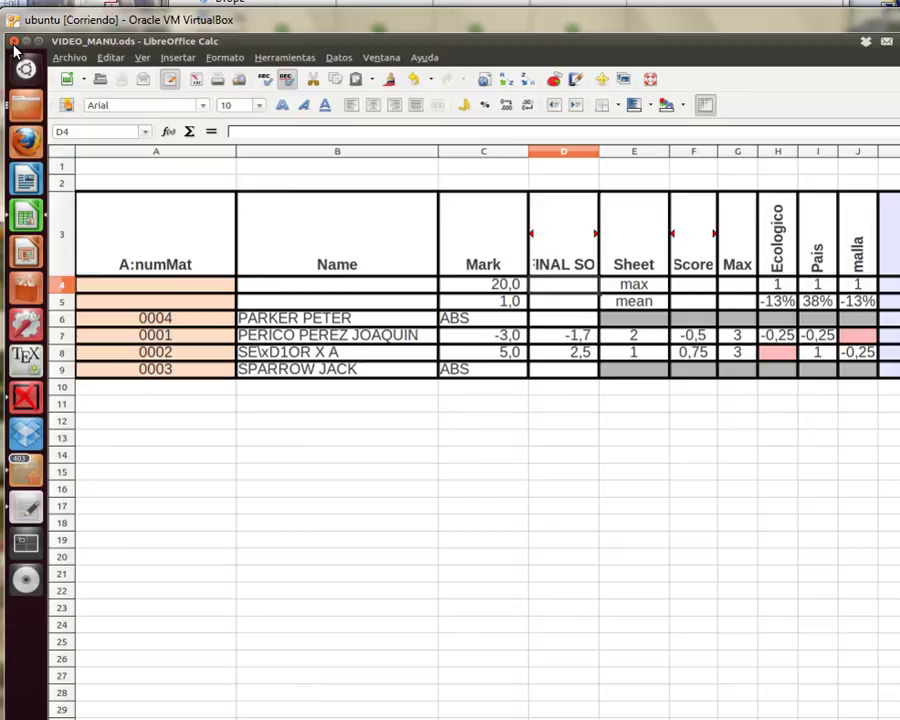
key(alt+Tab)
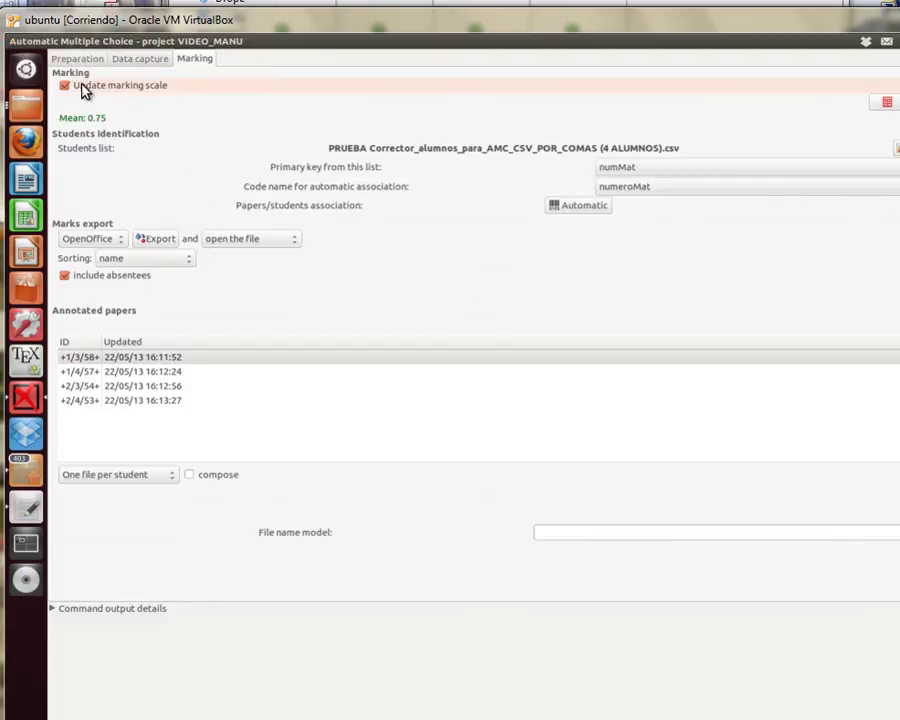
Step: Save the VIDEO_MANU marking project via Project > Guardar and close Auto Multiple Choice
click(60, 41)
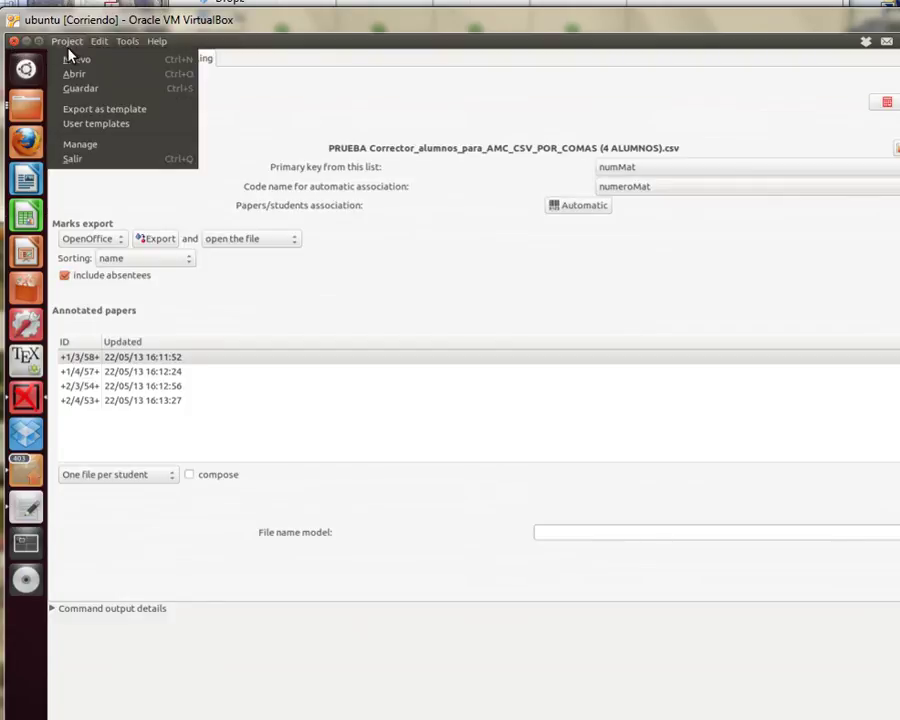
click(94, 88)
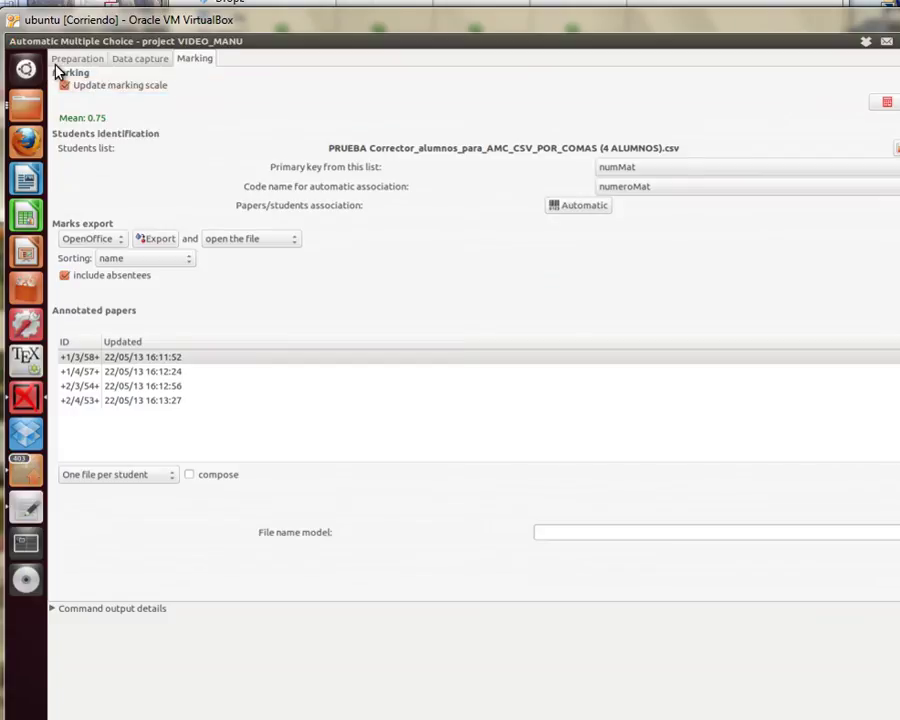
click(13, 41)
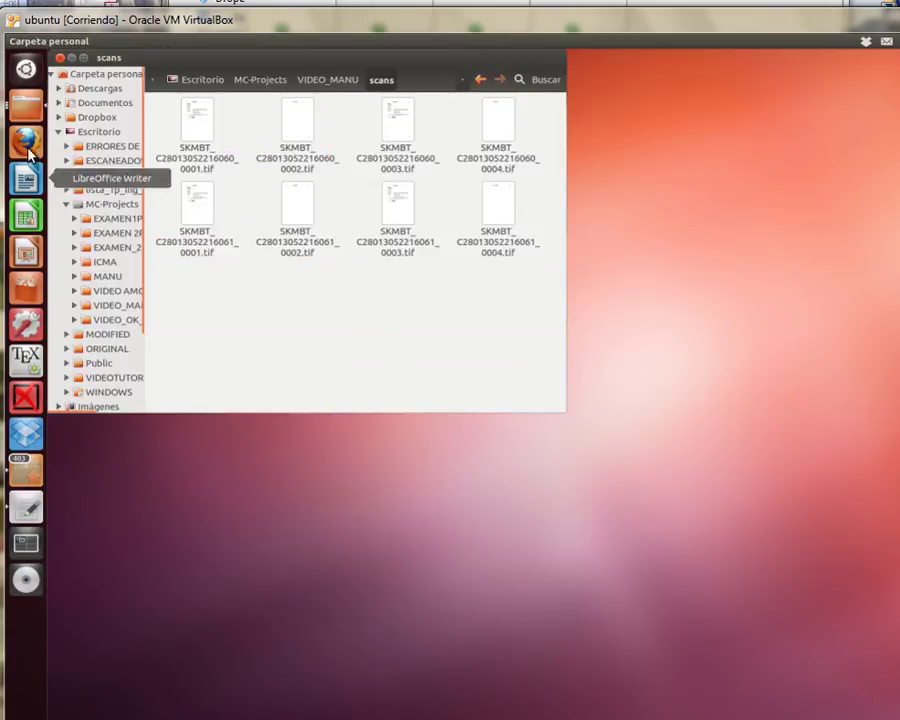
Step: Copy VIDEO_MANU.ods from MC-Projects > VIDEO_MANU > exports
click(61, 58)
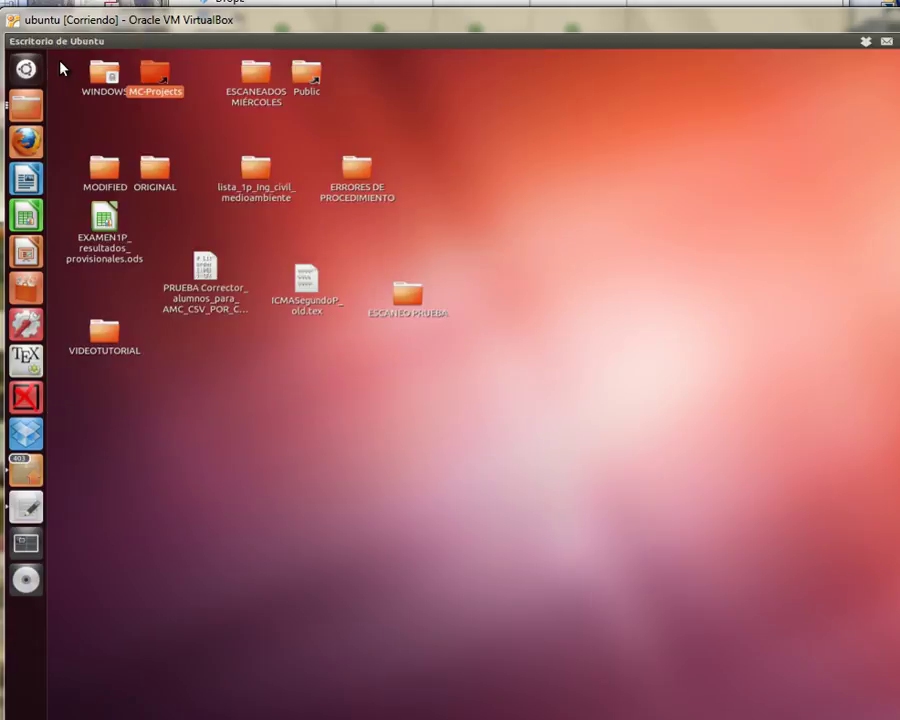
double_click(174, 92)
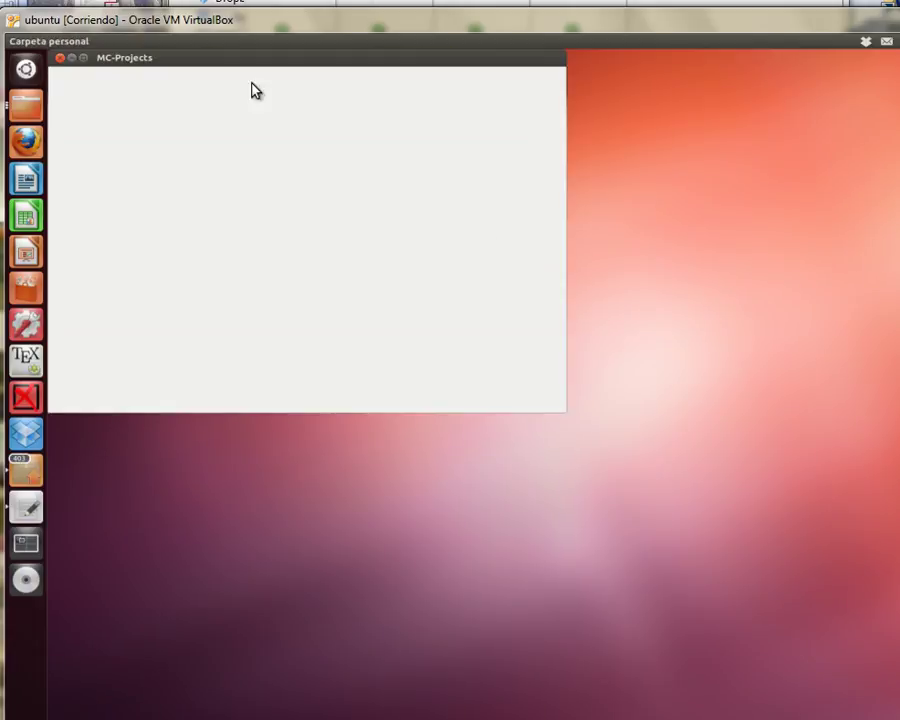
double_click(420, 200)
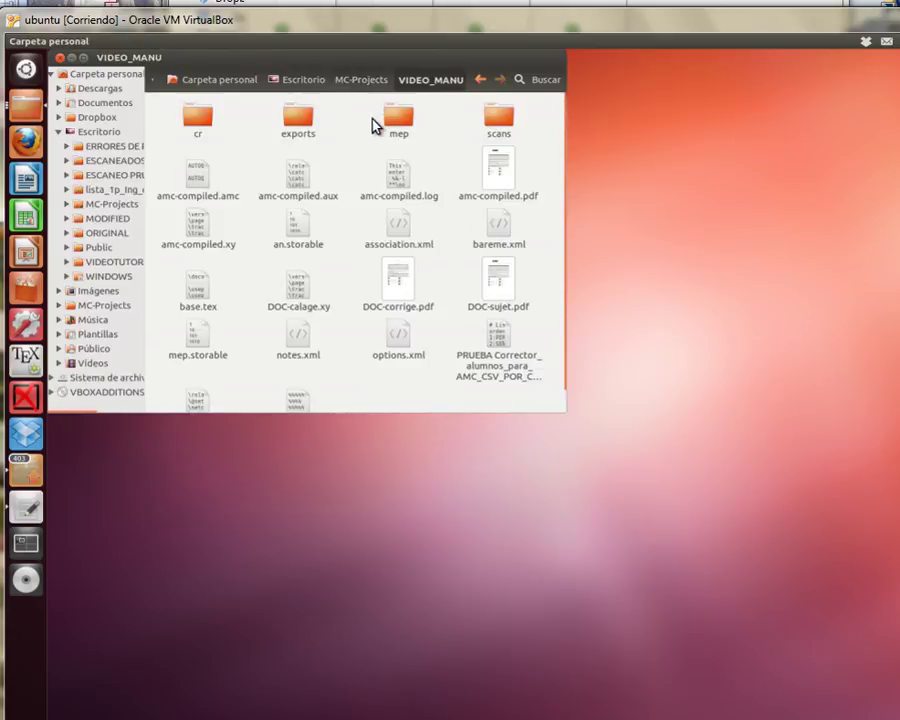
double_click(290, 115)
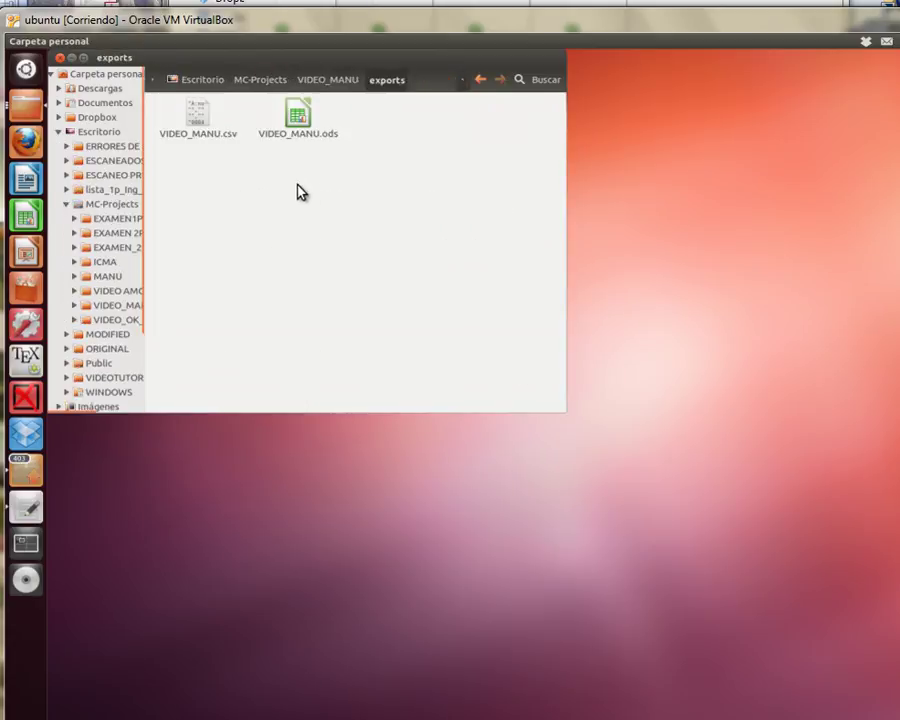
click(308, 80)
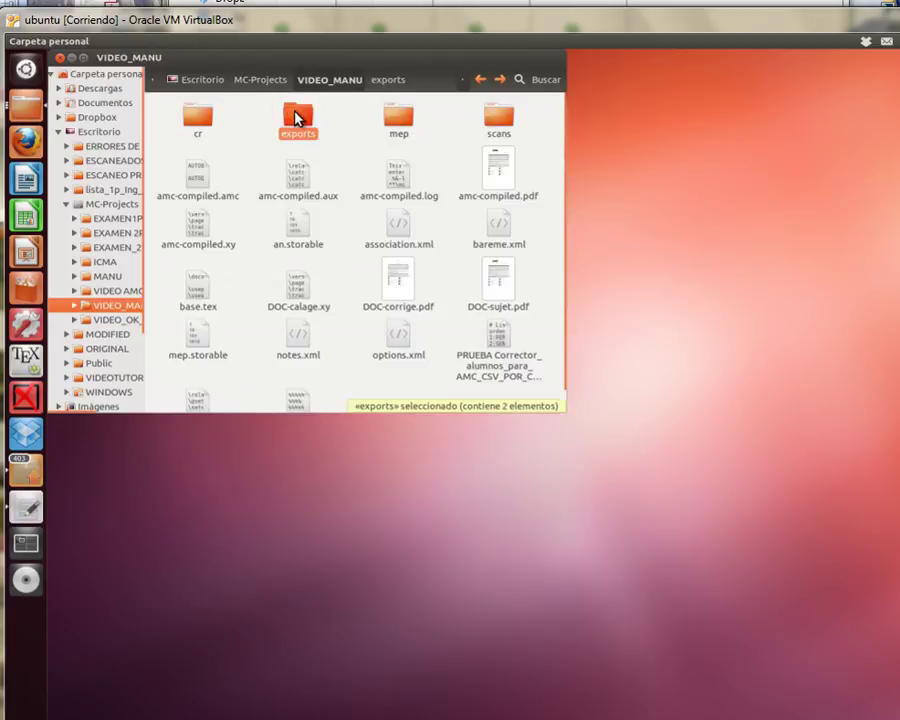
double_click(295, 117)
click(302, 116)
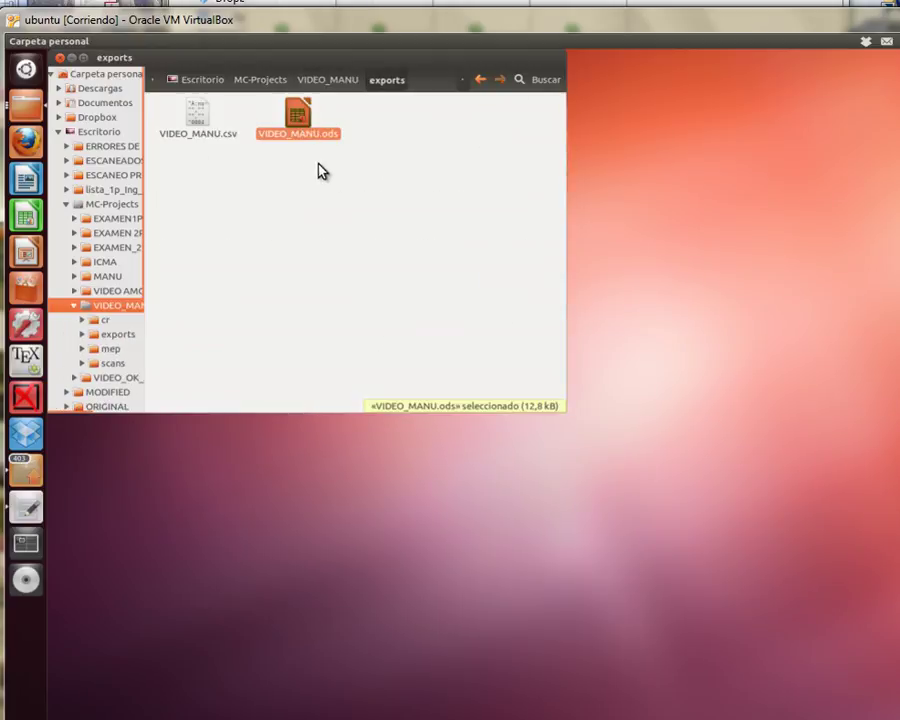
right_click(300, 116)
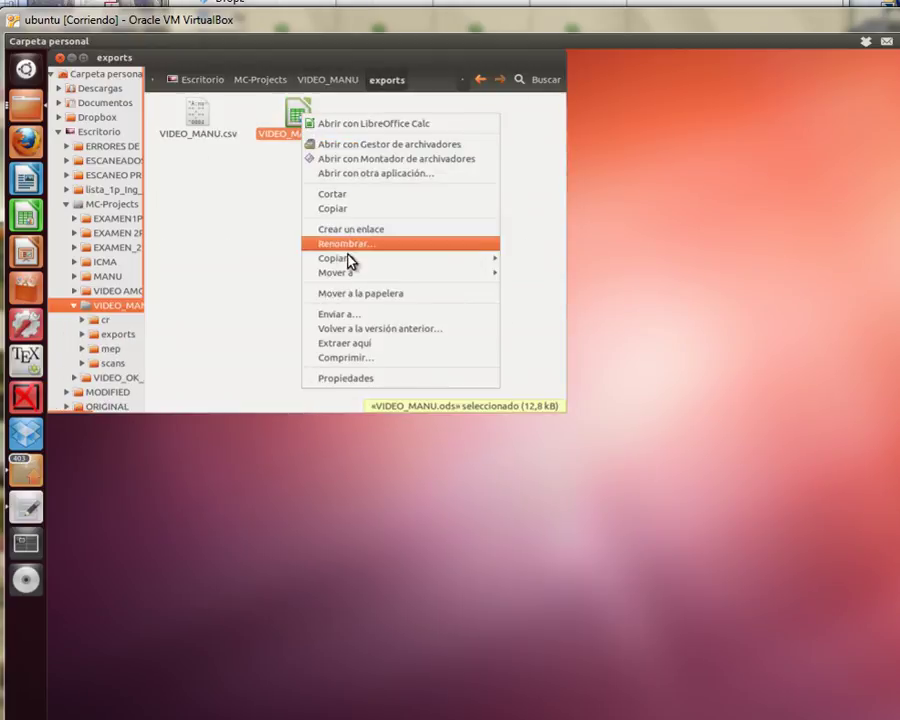
click(364, 208)
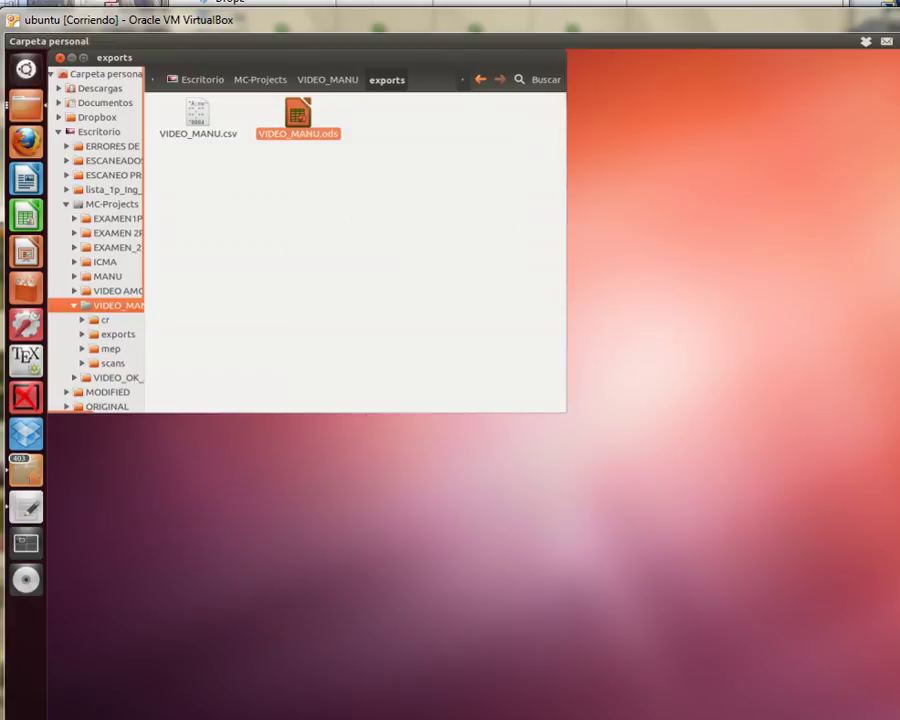
Step: Paste the spreadsheet into Public > VIDEO AMC and close the file manager
click(77, 58)
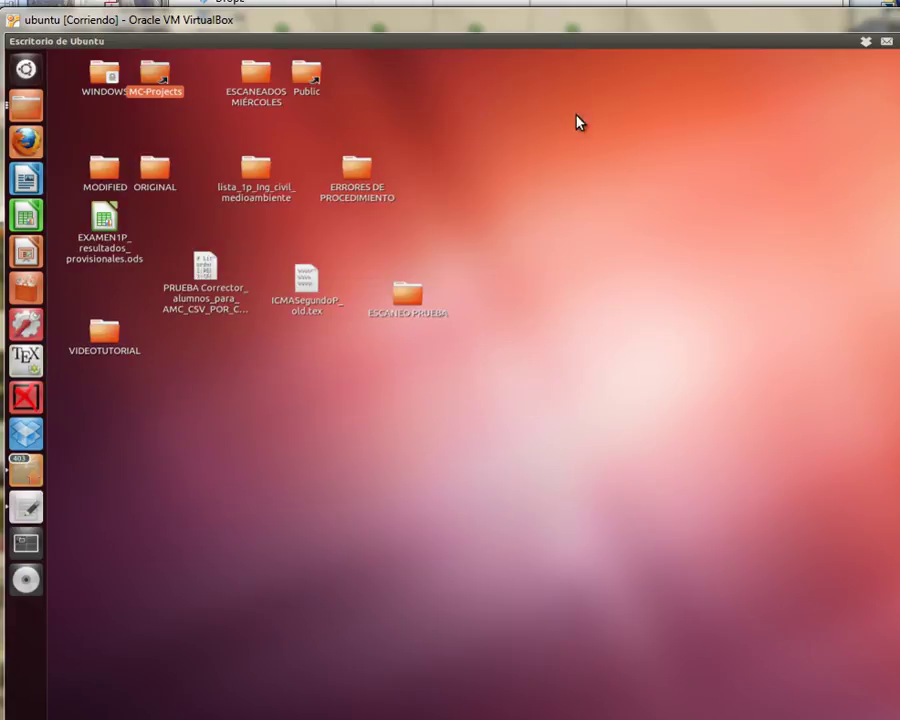
click(307, 92)
double_click(307, 92)
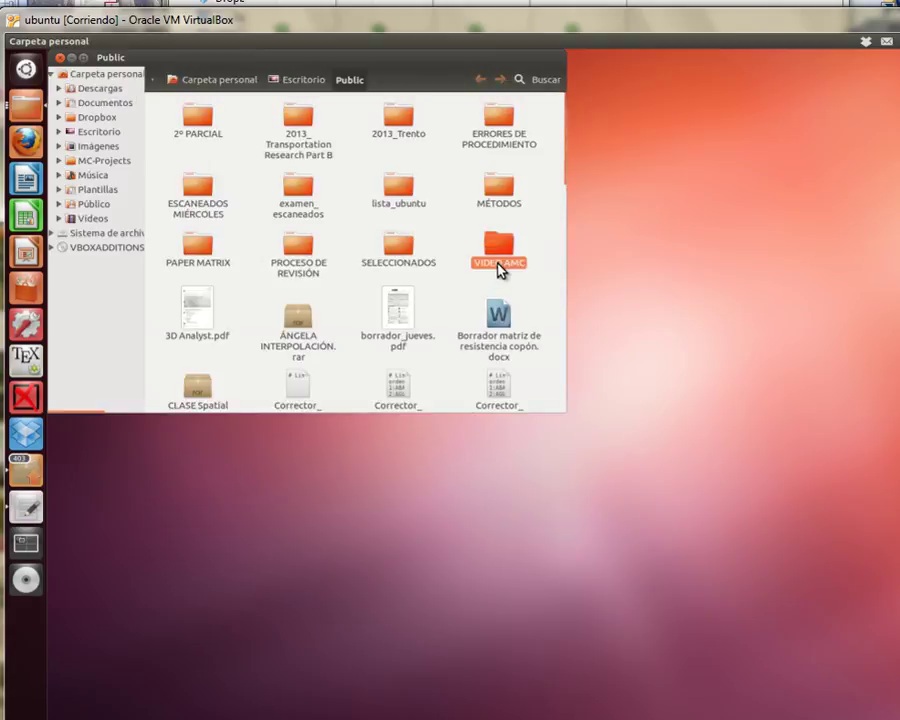
double_click(500, 268)
right_click(348, 264)
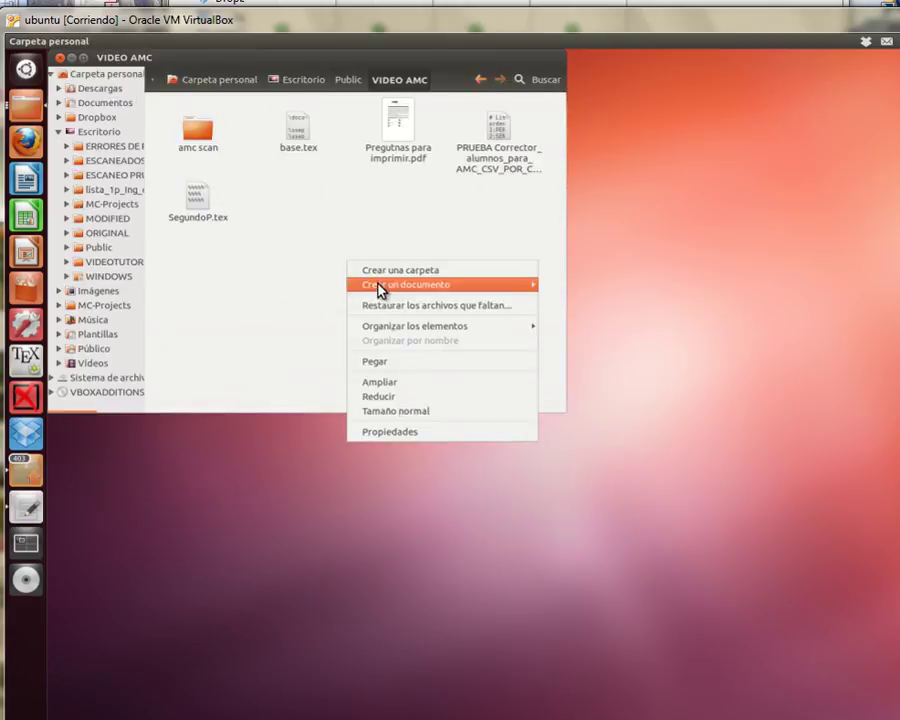
click(391, 362)
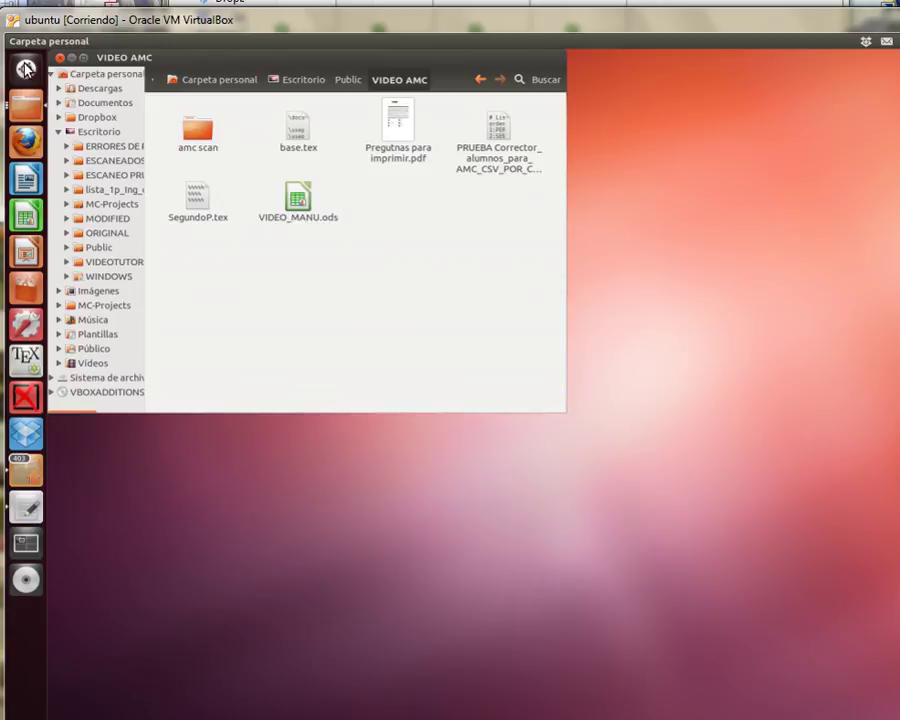
key(ctrl+w)
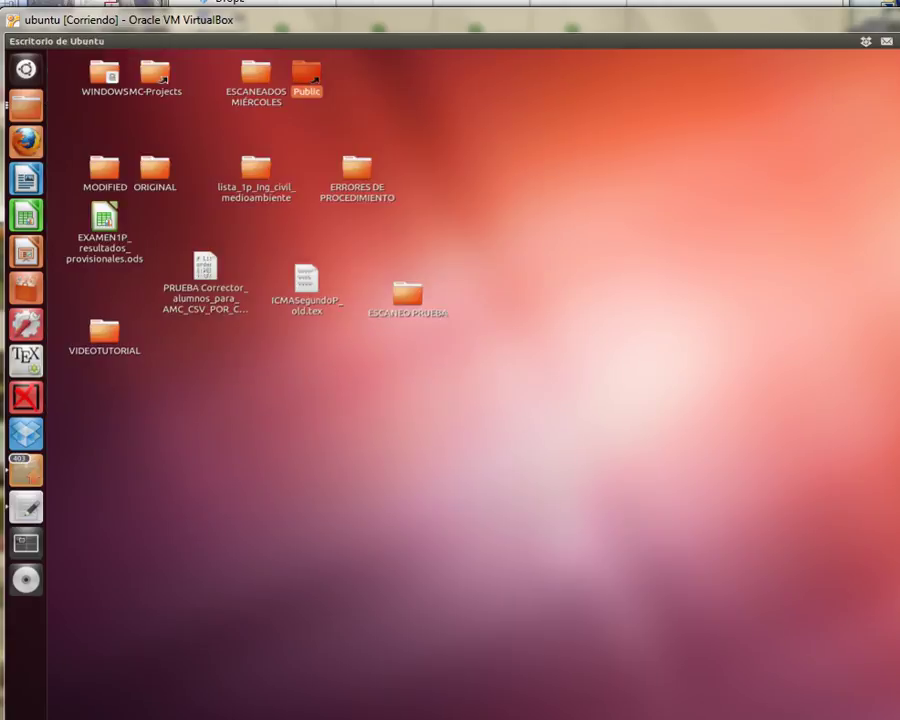
Step: Minimise VirtualBox and open the VIDEO_MANU spreadsheet from Dropbox's Public > VIDEO AMC folder
click(695, 20)
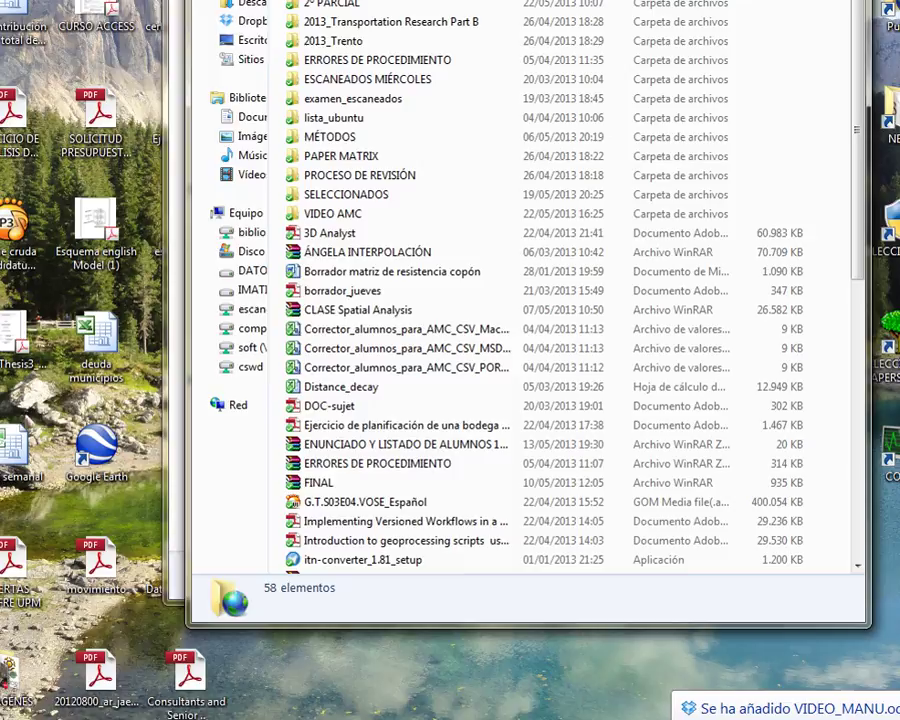
drag(329, 0, 478, 80)
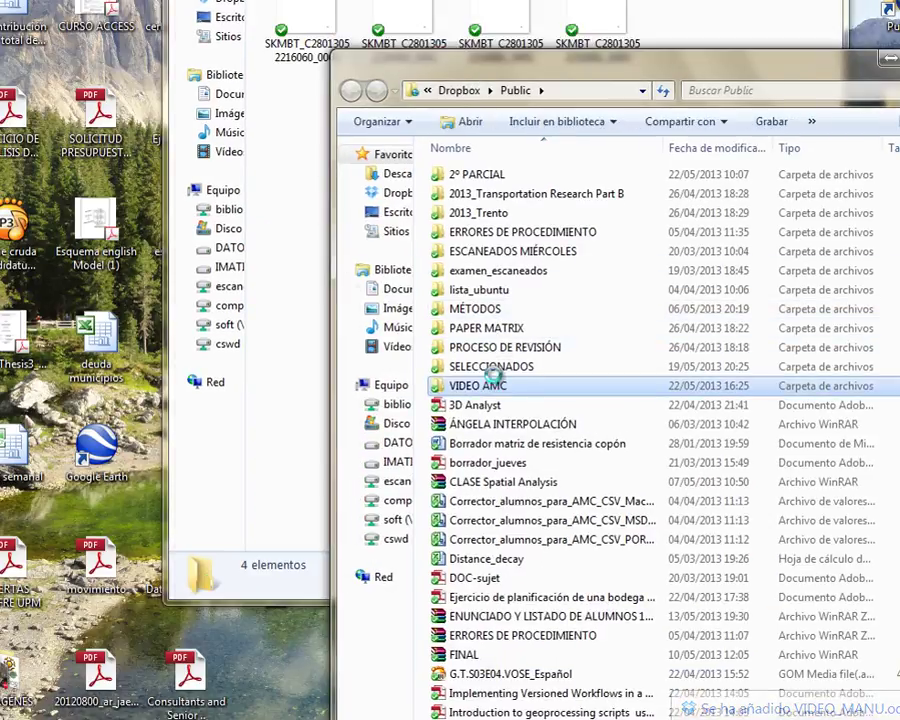
double_click(494, 385)
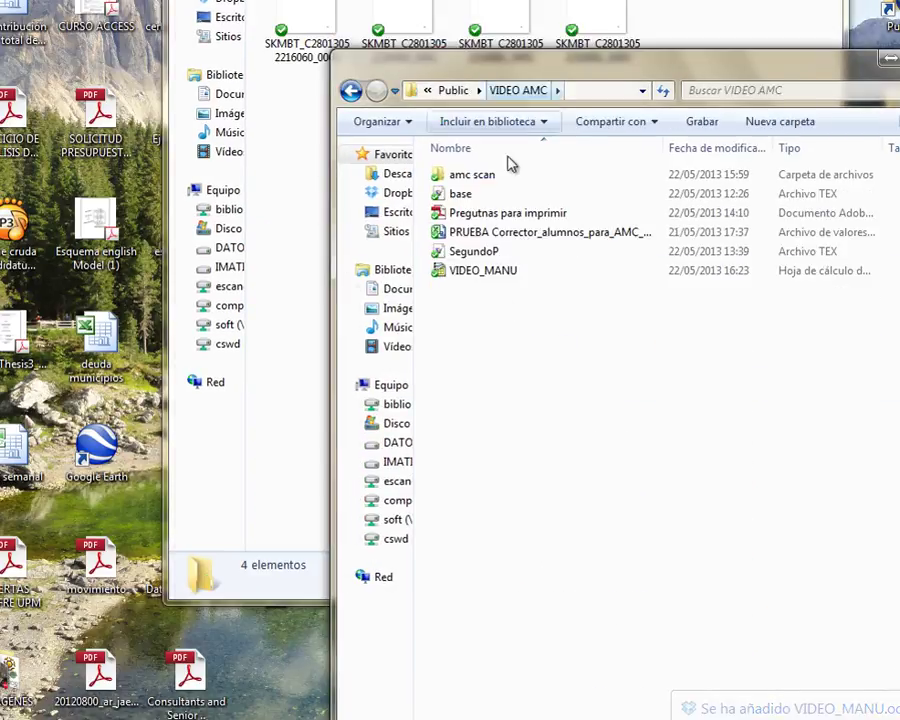
click(490, 233)
click(488, 278)
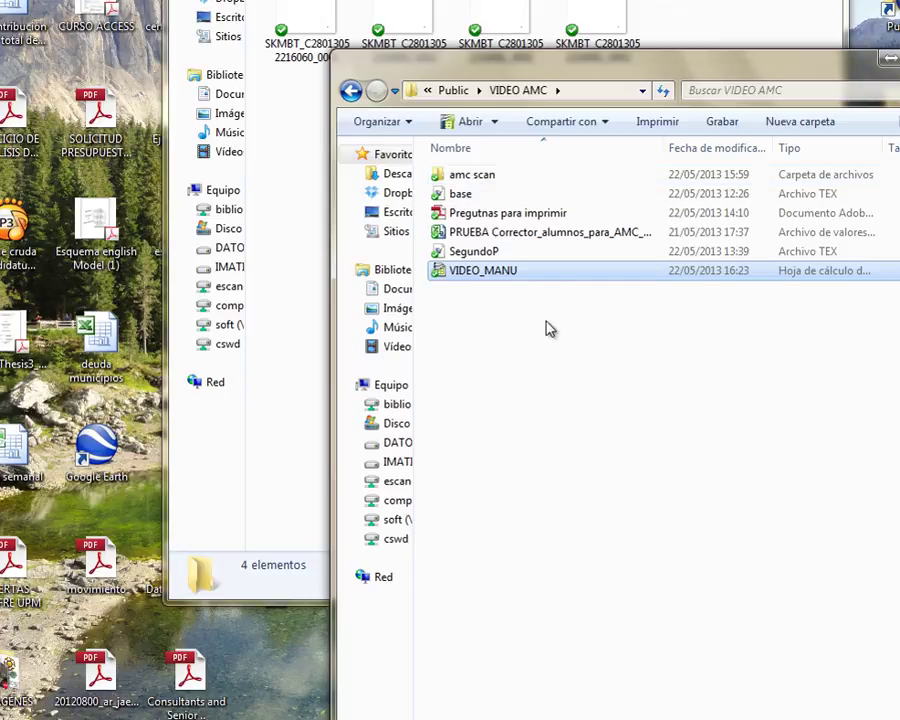
double_click(480, 271)
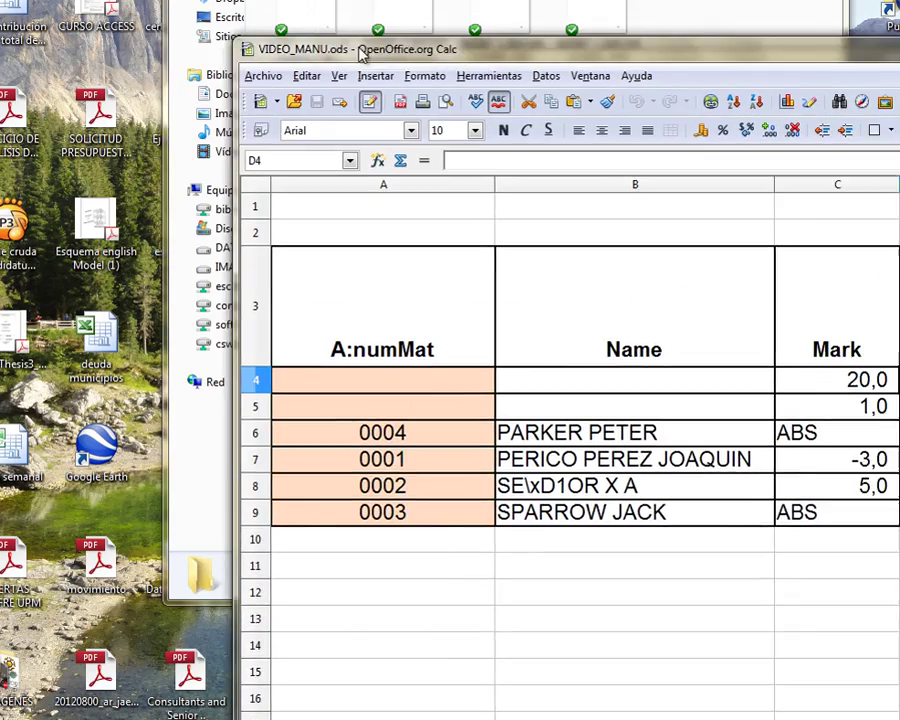
Step: Move the Calc window to the top-left and narrow column A
drag(362, 52, 140, 20)
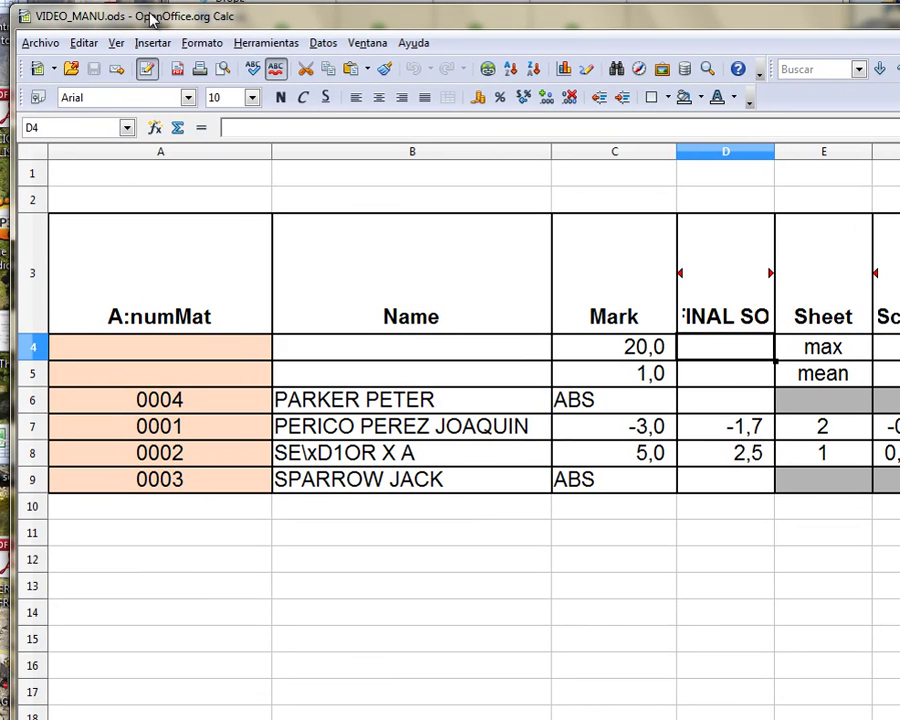
click(240, 598)
drag(271, 152, 240, 153)
Step: Reset header cell D3 to default formatting
click(717, 372)
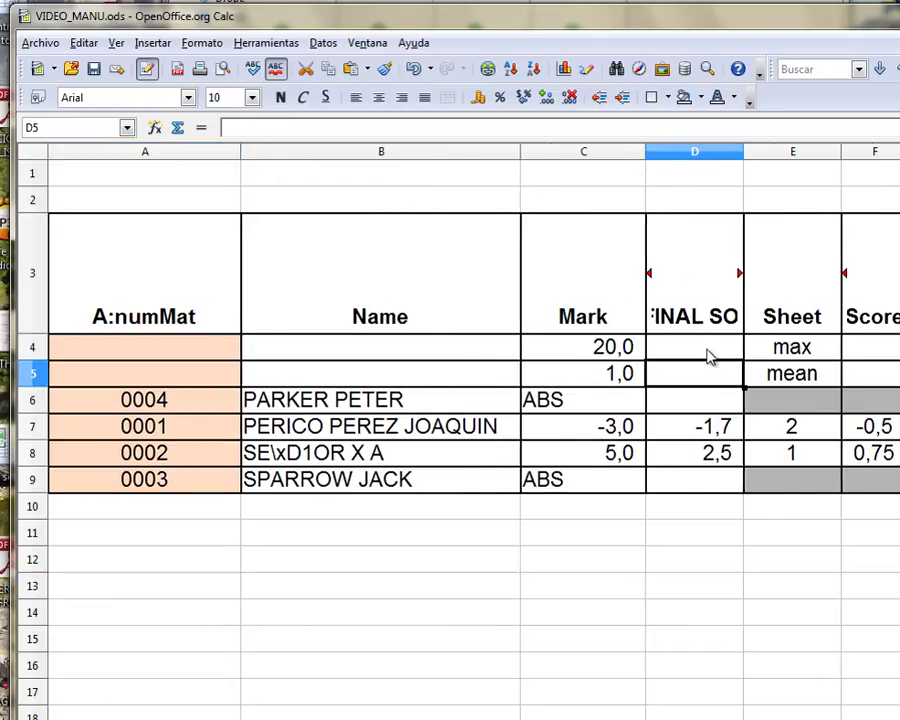
click(587, 458)
right_click(692, 238)
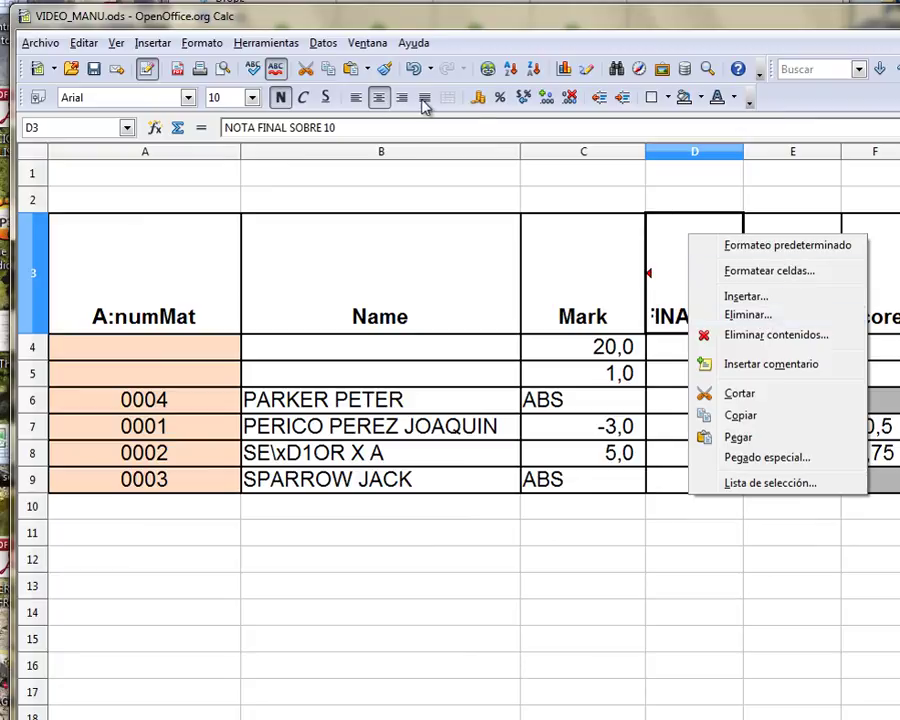
click(521, 244)
right_click(669, 276)
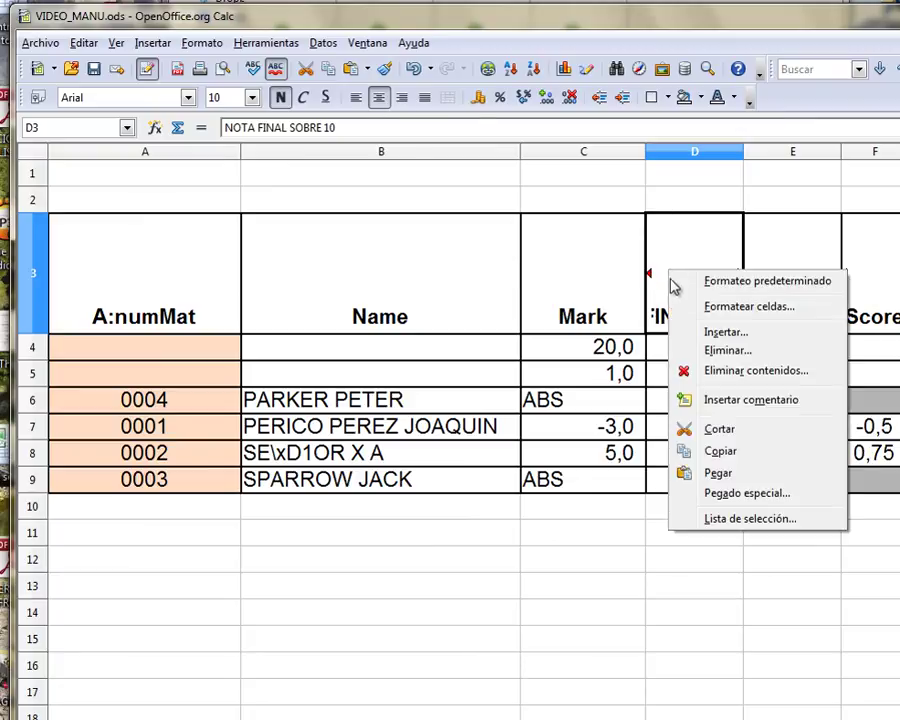
click(728, 283)
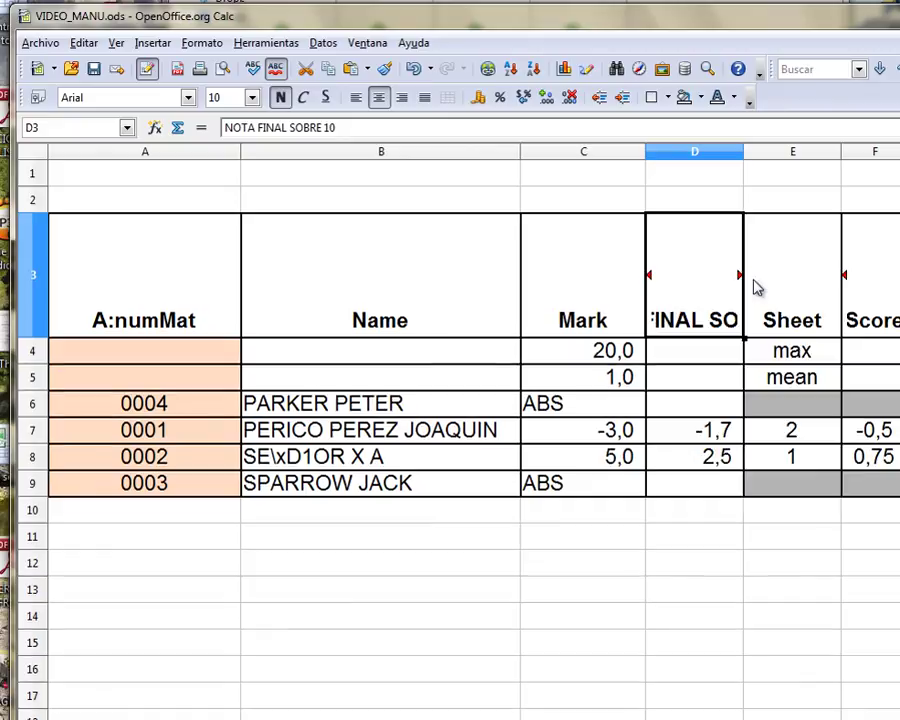
Step: Widen column D to show 'NOTA FINAL SOBRE 10' and select column C
click(590, 300)
drag(743, 152, 898, 144)
click(745, 562)
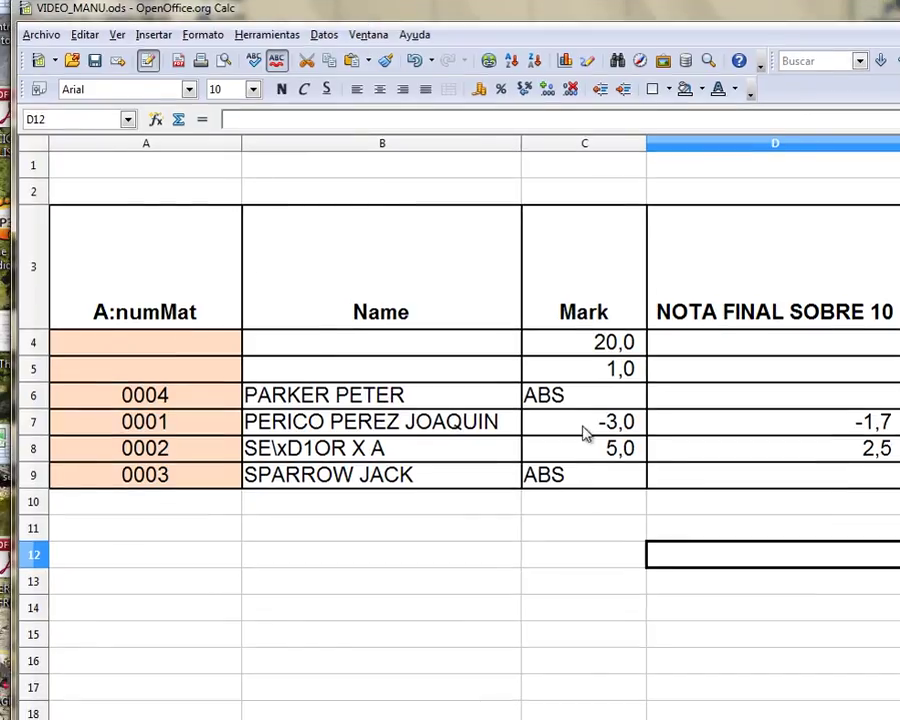
click(585, 148)
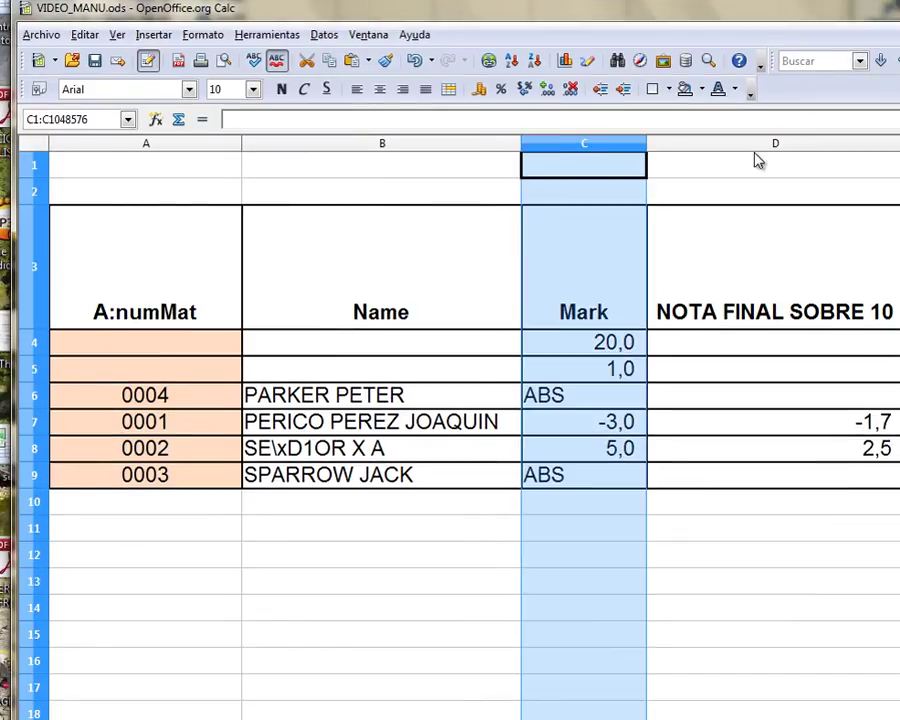
Step: Centre column C and save the sheet as VIDEO_MANU.xls in Microsoft Excel 97/2000/XP format
click(380, 89)
click(40, 34)
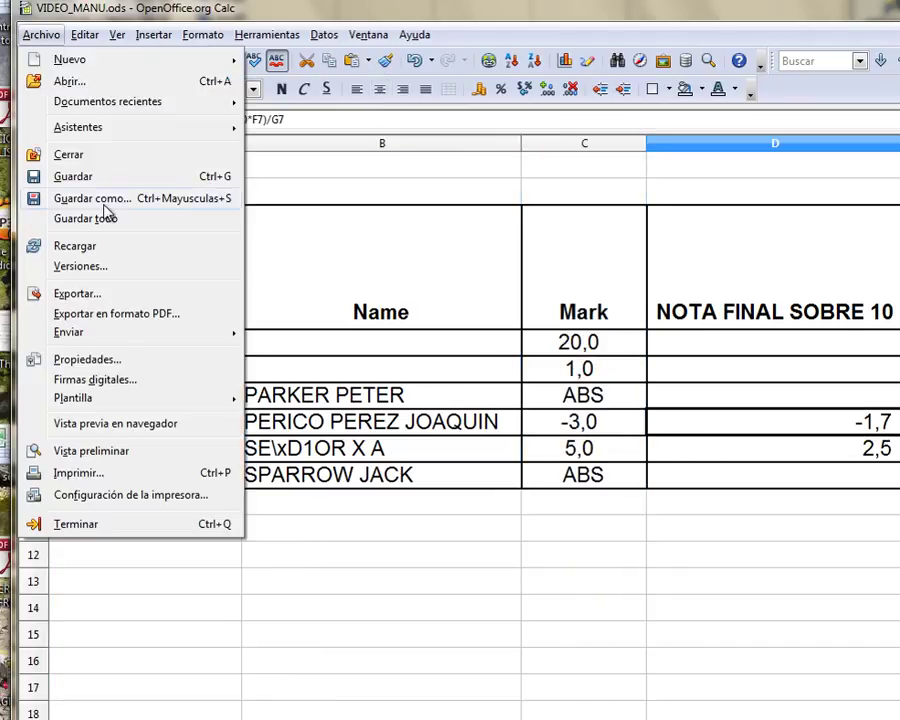
click(136, 199)
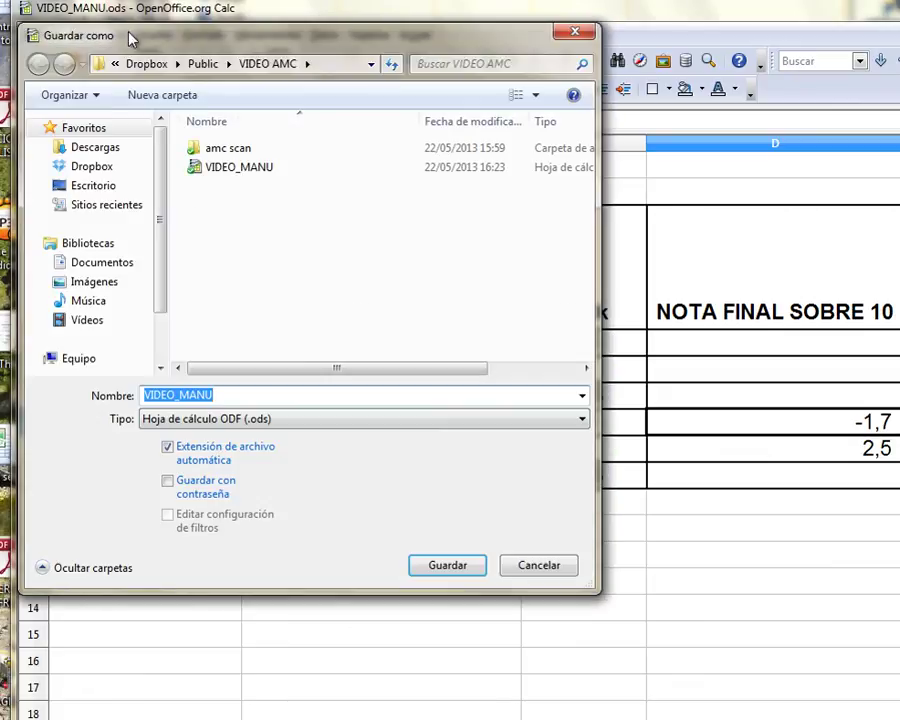
click(343, 422)
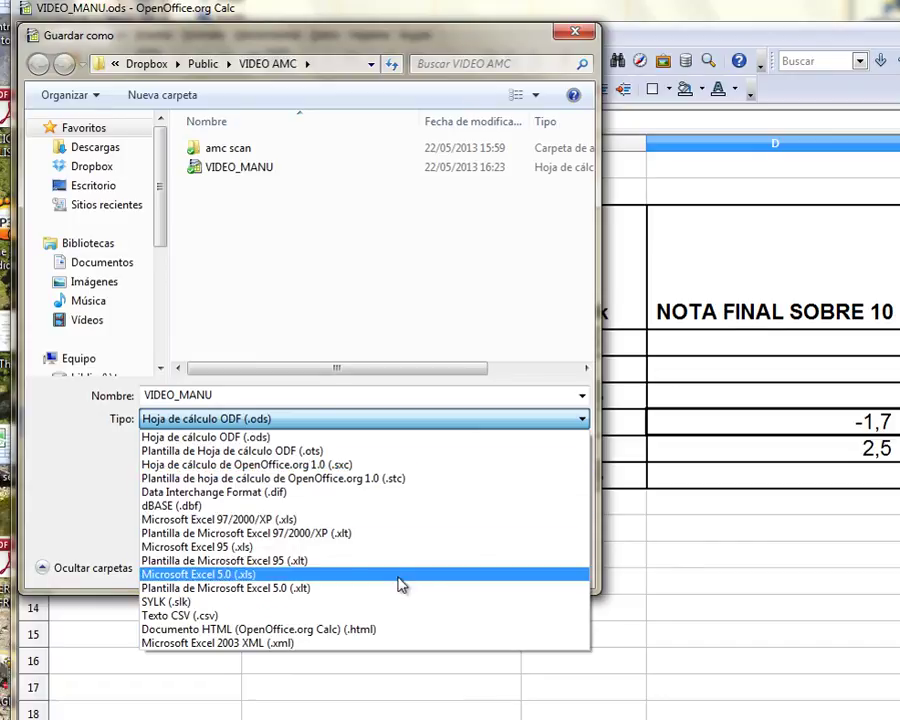
click(385, 520)
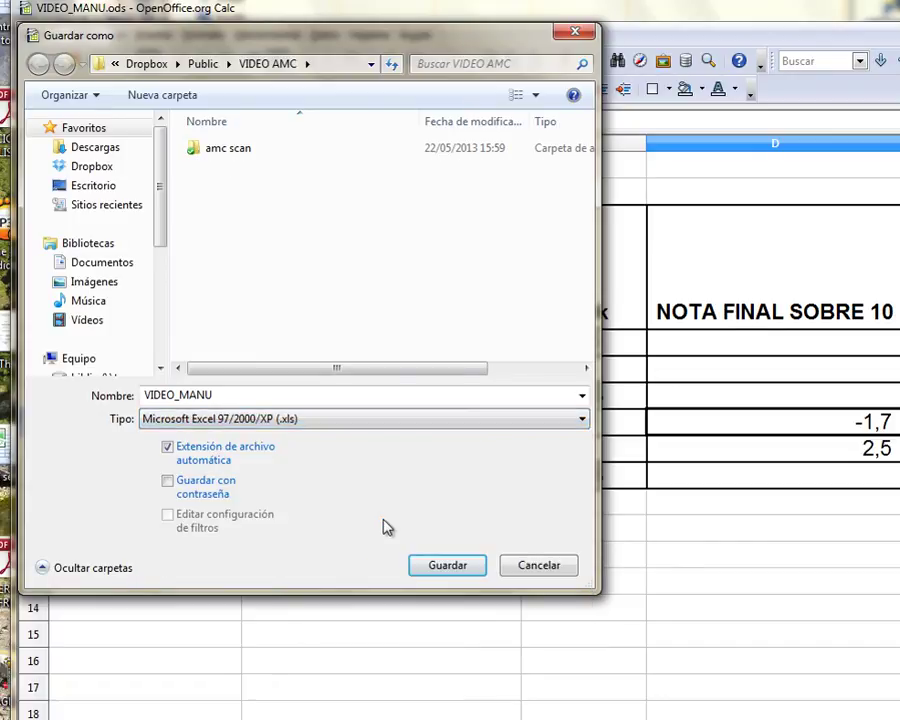
click(447, 565)
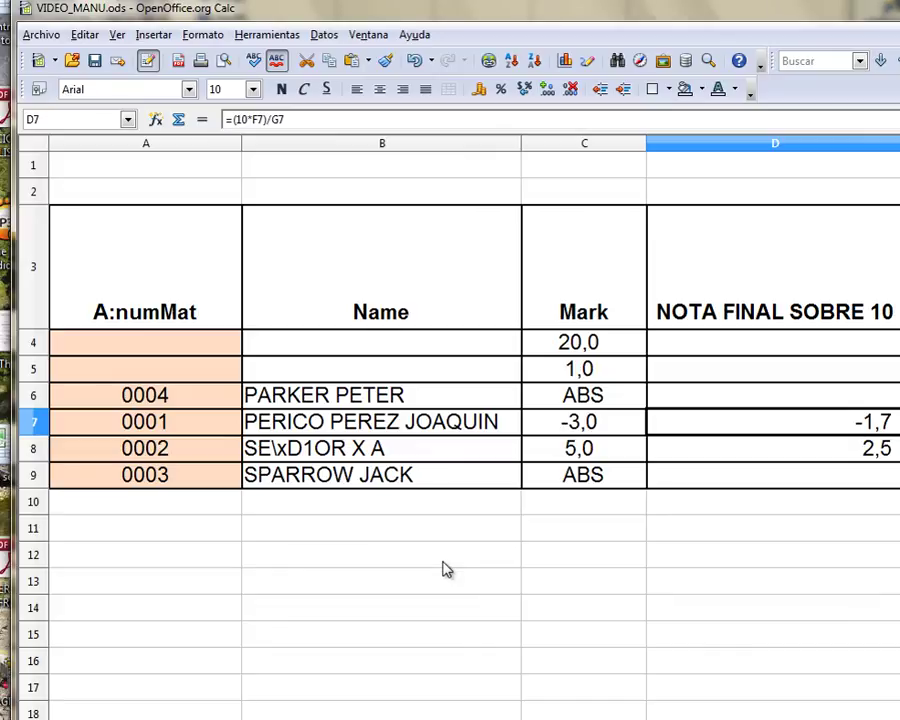
click(370, 306)
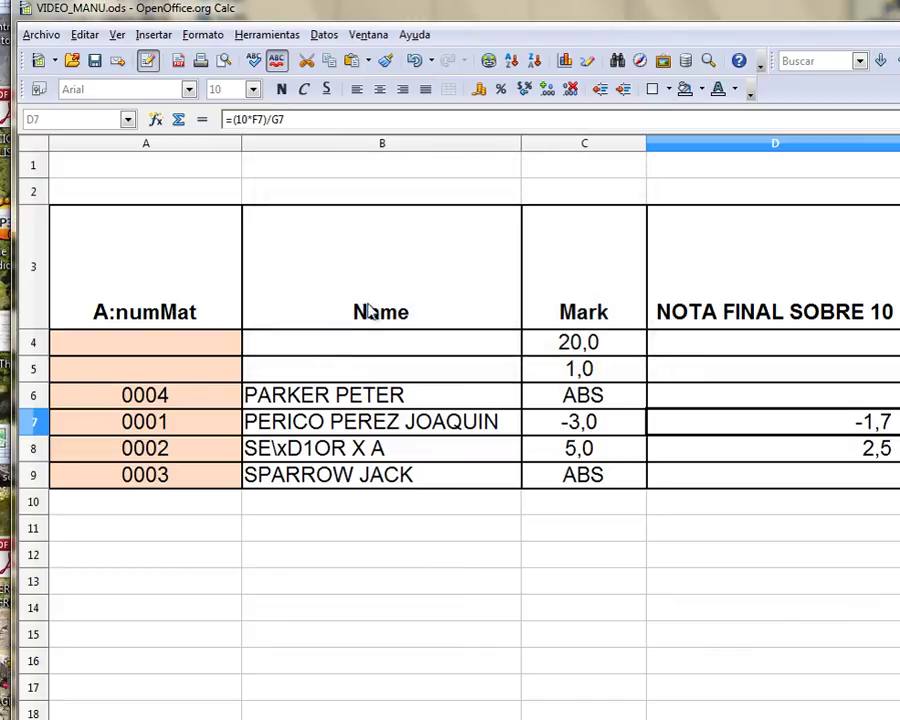